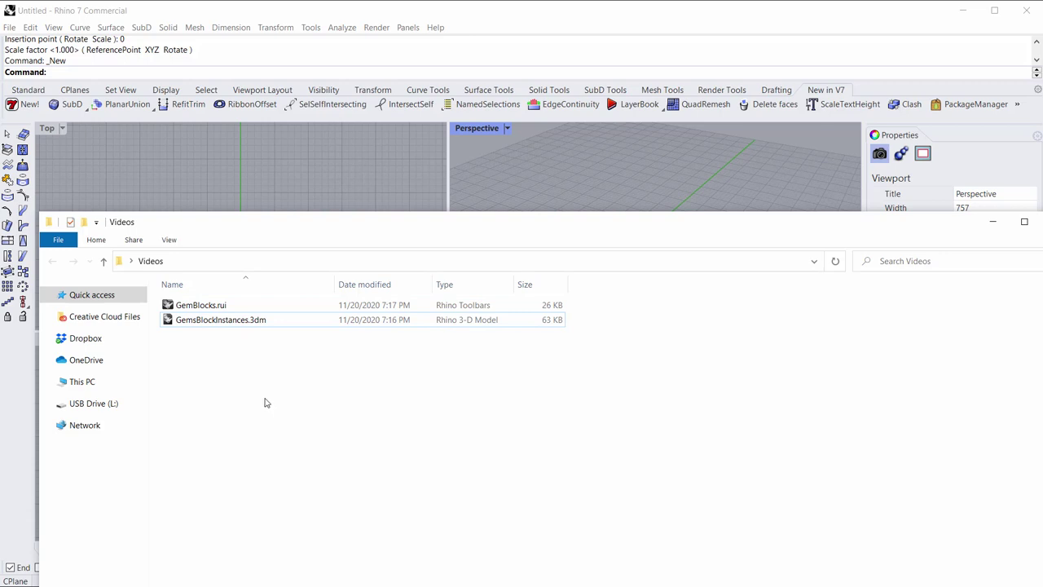
Bring GemBlocks.rui and GemsBlockInstances.3dm from the Videos folder into the untitled model, importing the file.
{"action": "left_click_drag", "start_coordinate": [212, 339], "coordinate": [219, 202]}
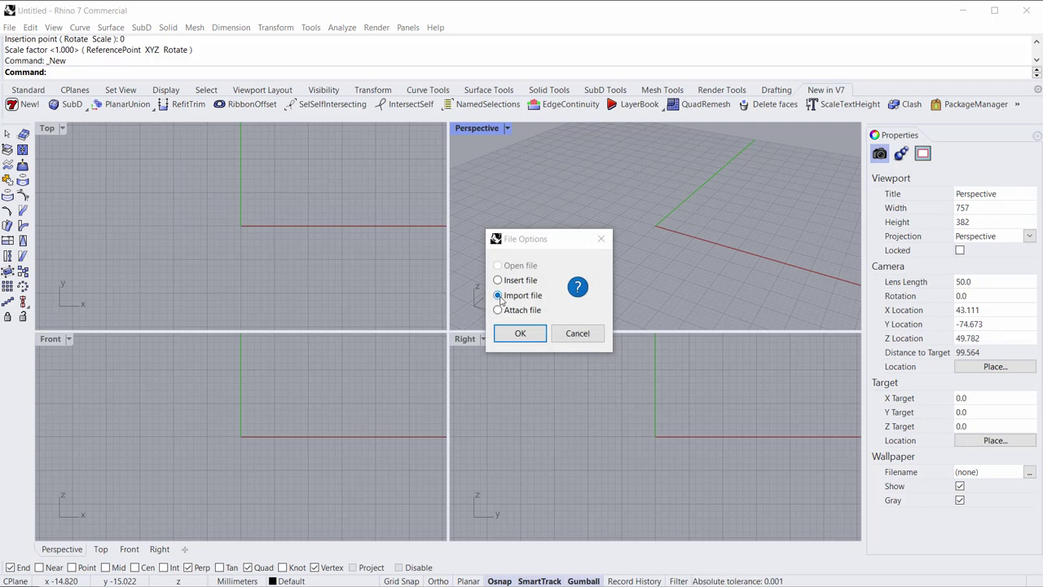
{"action": "left_click", "coordinate": [518, 334]}
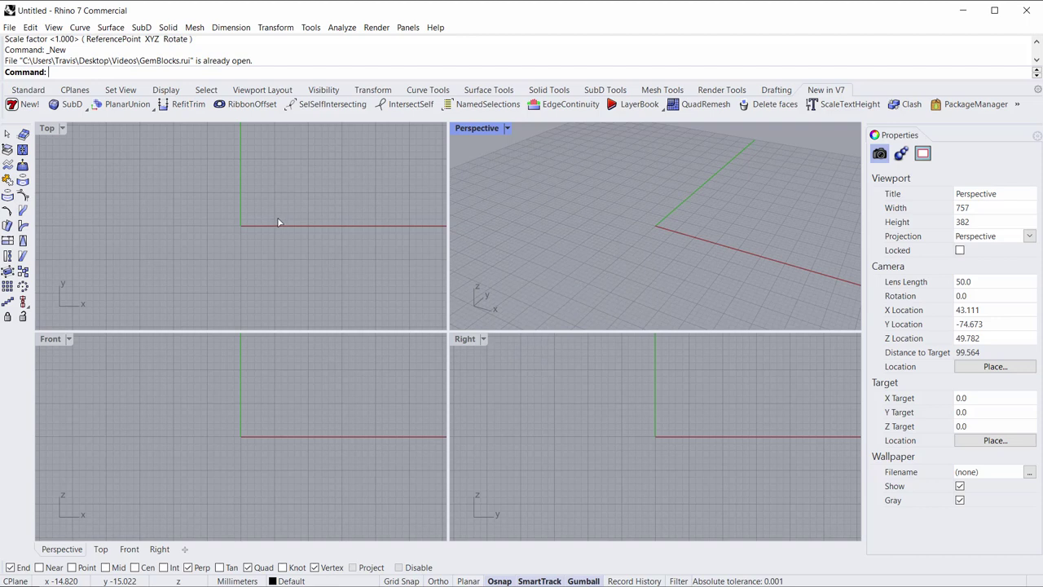
{"action": "left_click", "coordinate": [324, 233]}
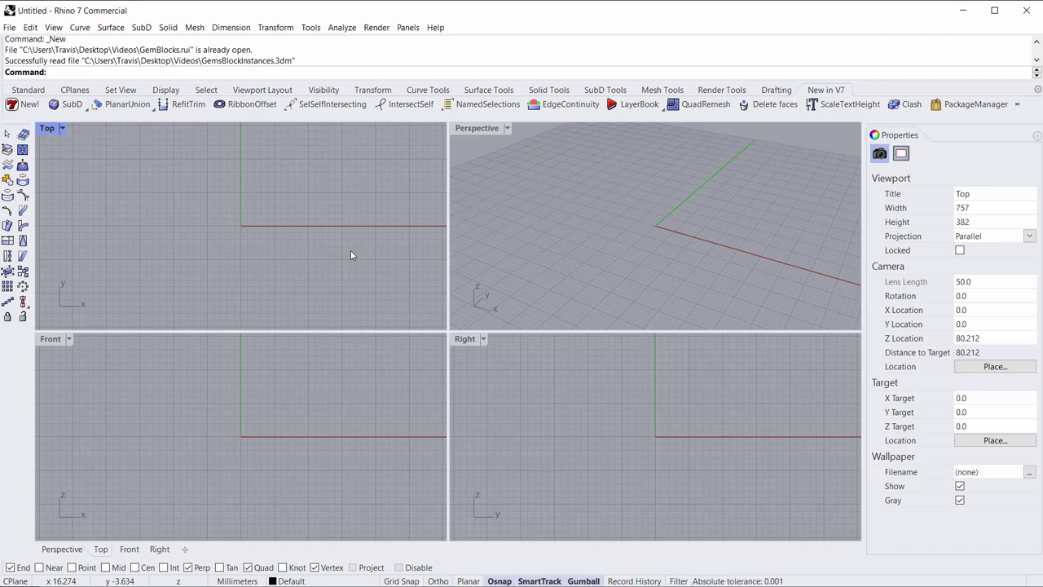
Open the Block Manager, examine the previews of the gem block definitions, and close it.
{"action": "type", "text": "BlockManager"}
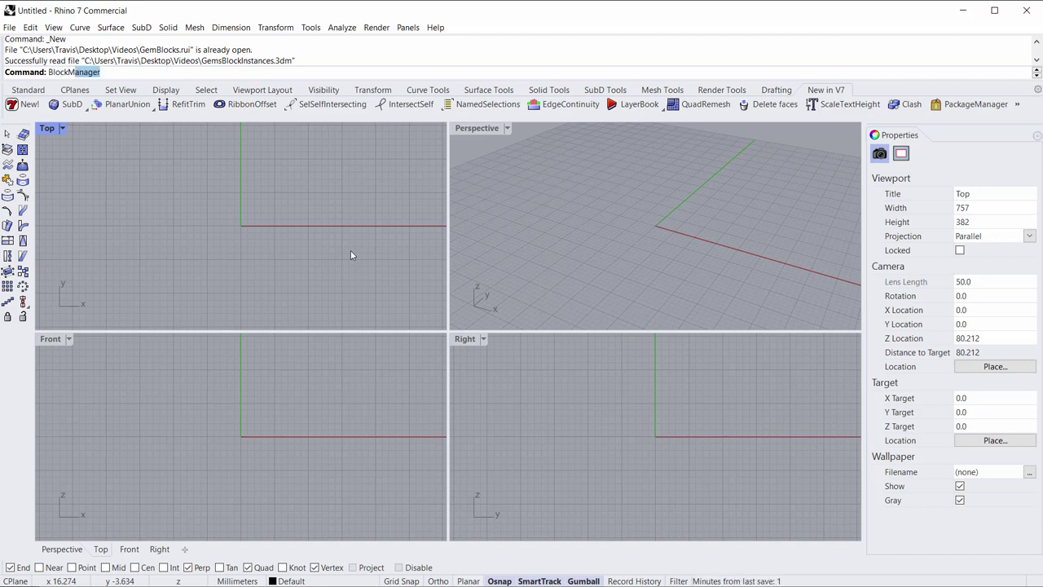
{"action": "key", "text": "Return"}
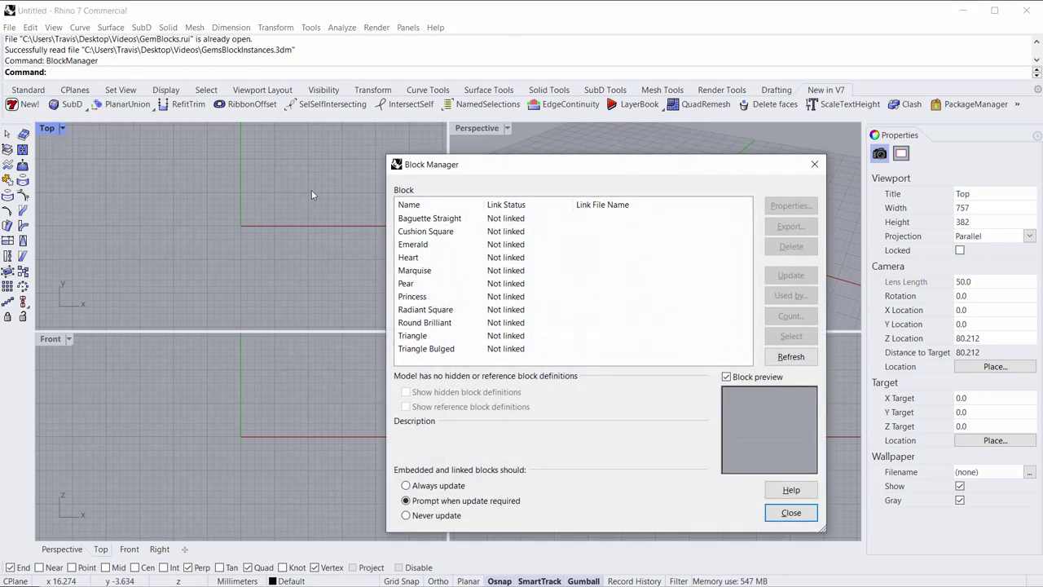
{"action": "left_click", "coordinate": [421, 217]}
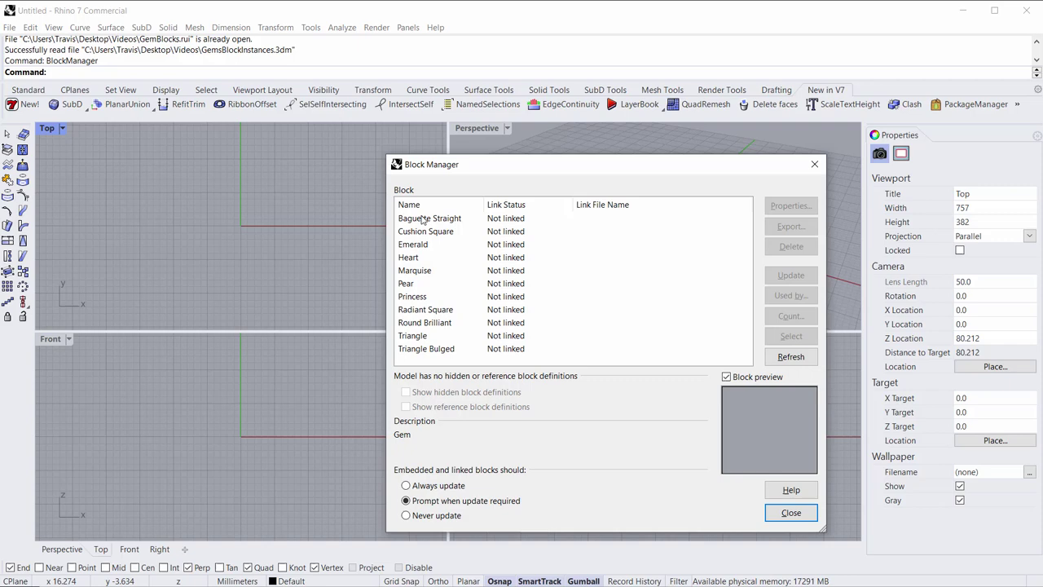
{"action": "left_click", "coordinate": [419, 231]}
{"action": "left_click", "coordinate": [416, 244]}
{"action": "key", "text": "Down"}
{"action": "key", "text": "Down"}
{"action": "key", "text": "Down"}
{"action": "key", "text": "Down"}
{"action": "key", "text": "Down"}
{"action": "key", "text": "Down"}
{"action": "key", "text": "Down"}
{"action": "key", "text": "Down"}
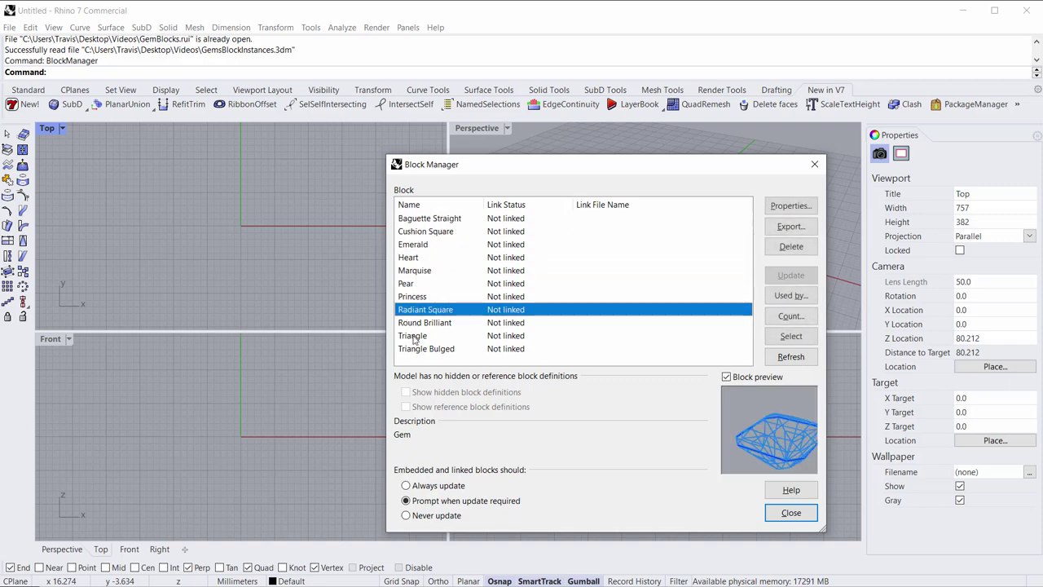
{"action": "left_click", "coordinate": [784, 515]}
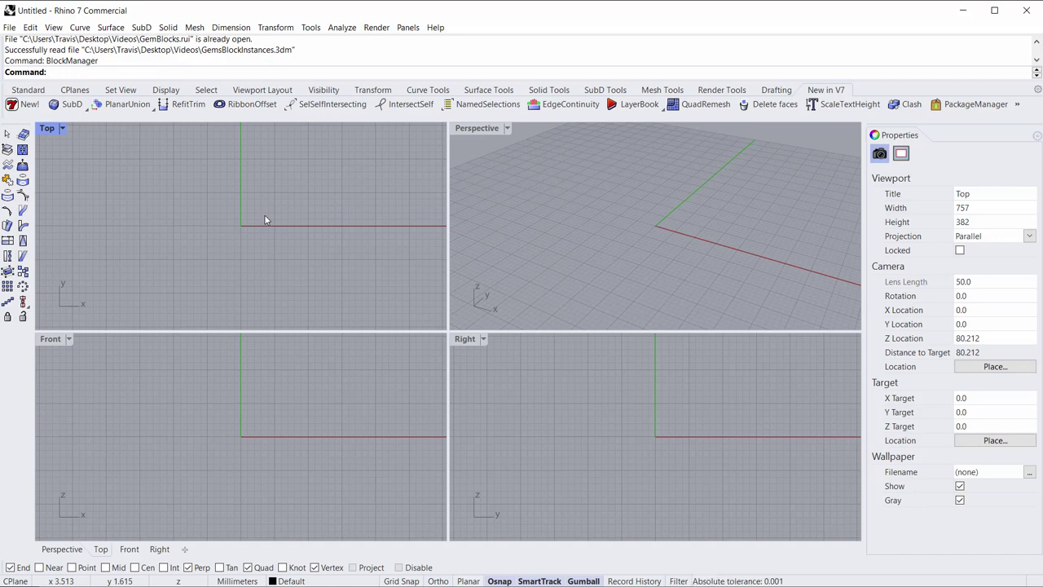
Display the GemBlocks toolbar from the GemBlocks toolbar file and dock it between Viewport Layout and Visibility.
{"action": "type", "text": "Toolbar"}
{"action": "key", "text": "Return"}
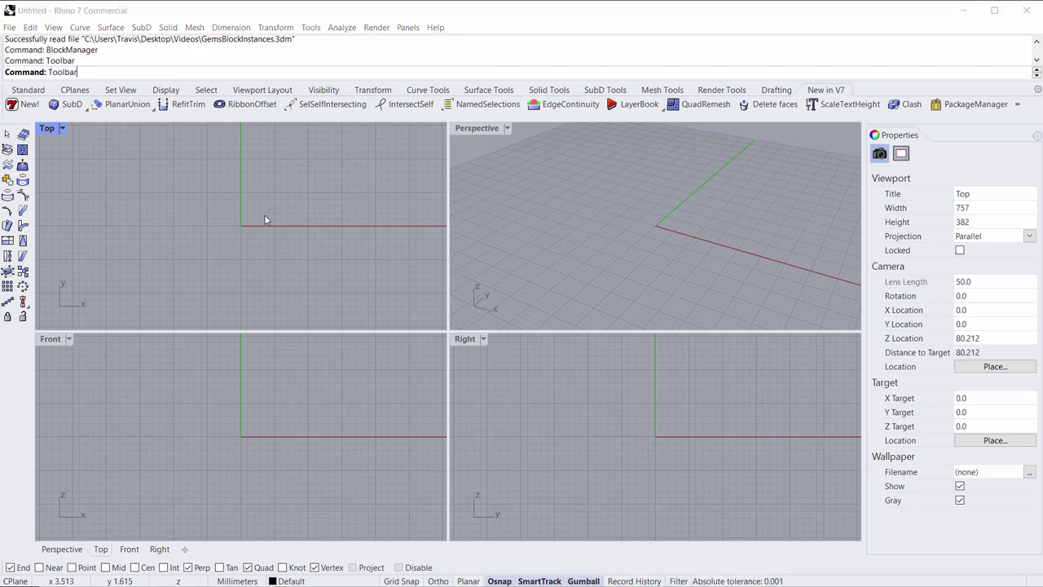
{"action": "key", "text": "Return"}
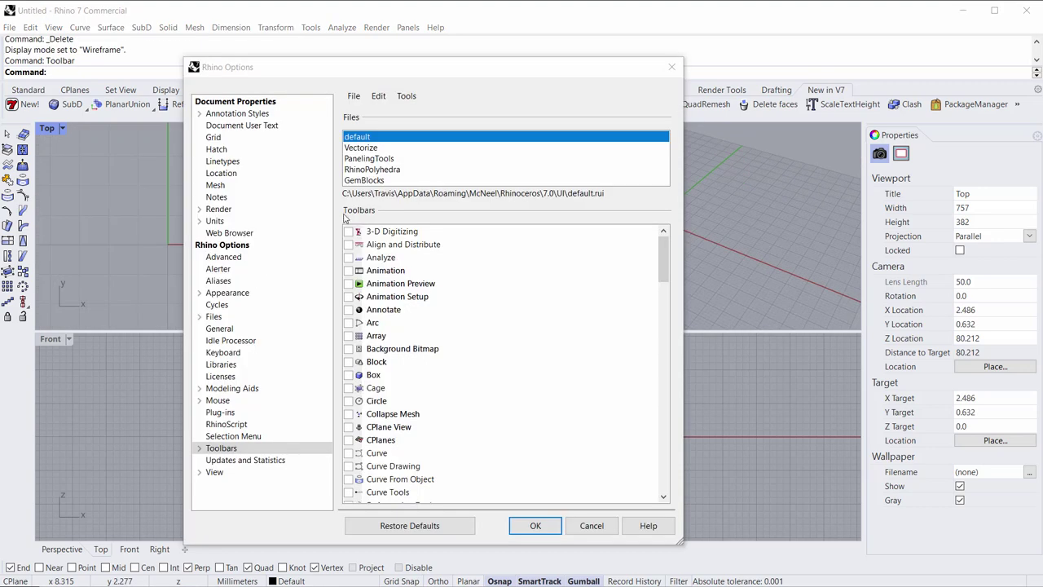
{"action": "left_click", "coordinate": [368, 182]}
{"action": "left_click", "coordinate": [348, 231]}
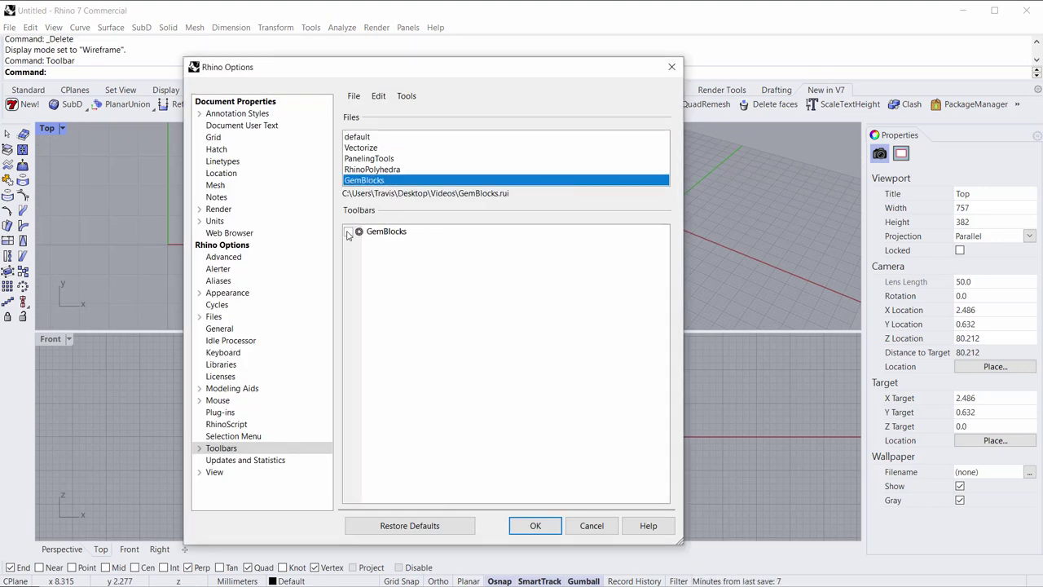
{"action": "left_click", "coordinate": [537, 526]}
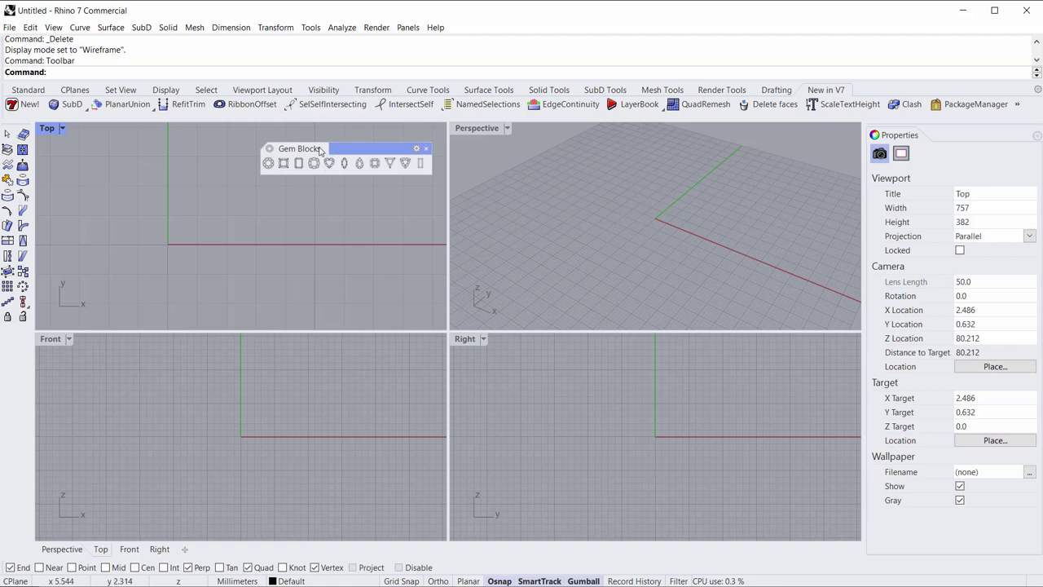
{"action": "left_click_drag", "start_coordinate": [310, 148], "coordinate": [328, 91]}
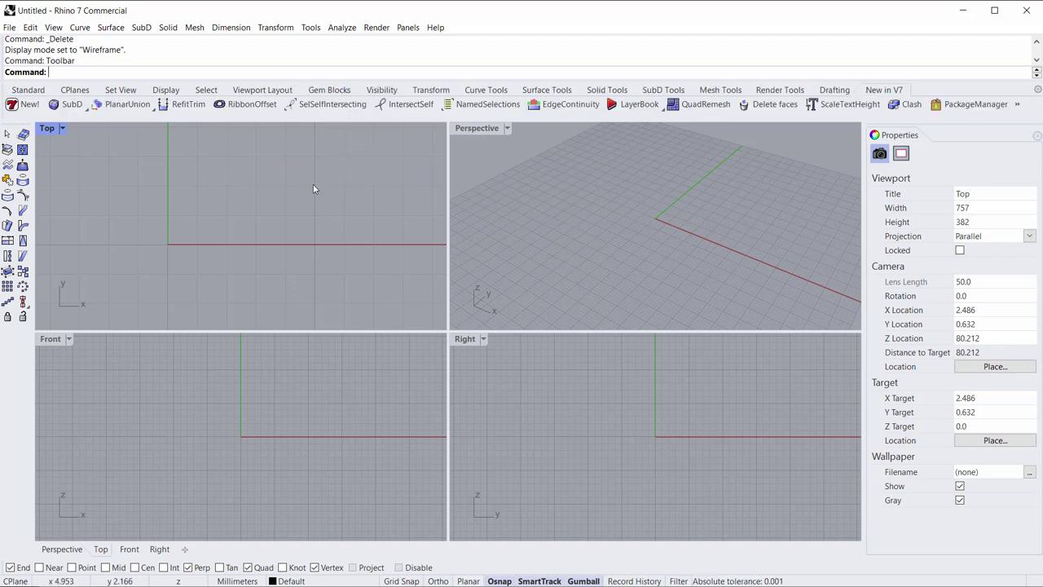
Insert a Round Brilliant gem block at the origin with scale factor 2.4 and rotation angle 0.
{"action": "left_click", "coordinate": [329, 90]}
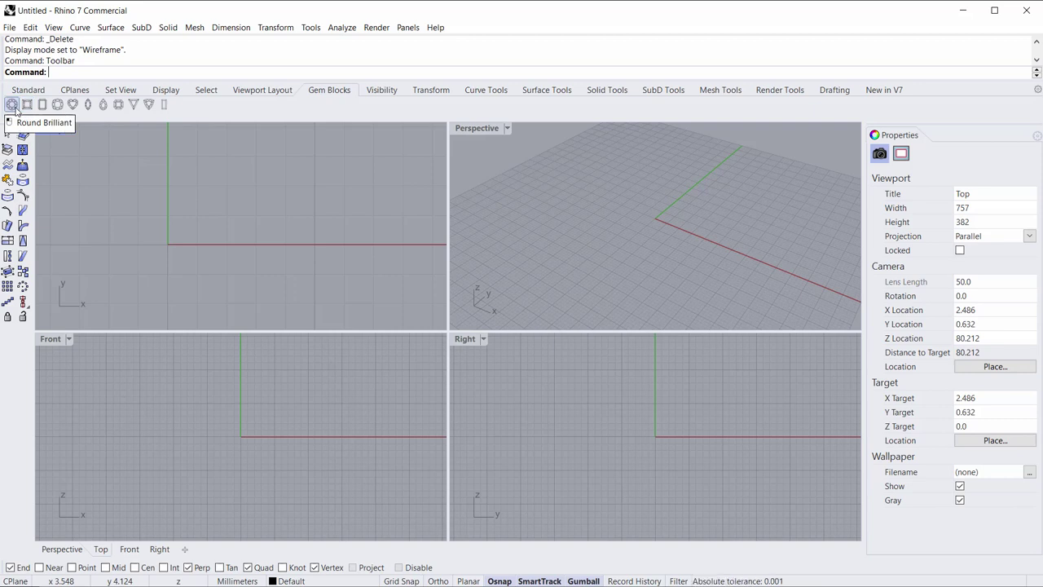
{"action": "left_click", "coordinate": [12, 105]}
{"action": "type", "text": "0"}
{"action": "key", "text": "Return"}
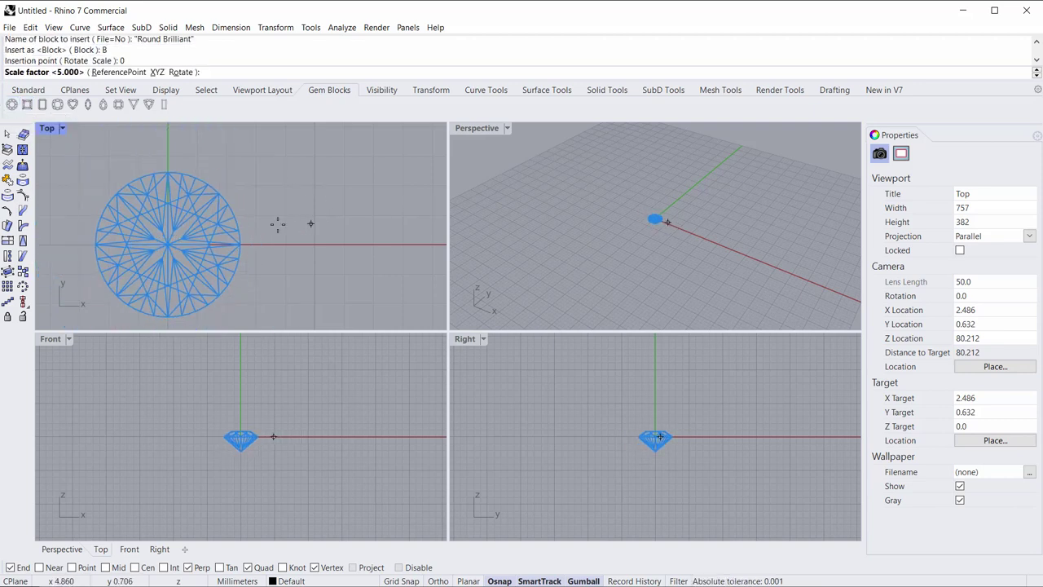
{"action": "scroll", "coordinate": [247, 230], "scroll_direction": "down", "scroll_amount": 5}
{"action": "scroll", "coordinate": [233, 240], "scroll_direction": "up", "scroll_amount": 5}
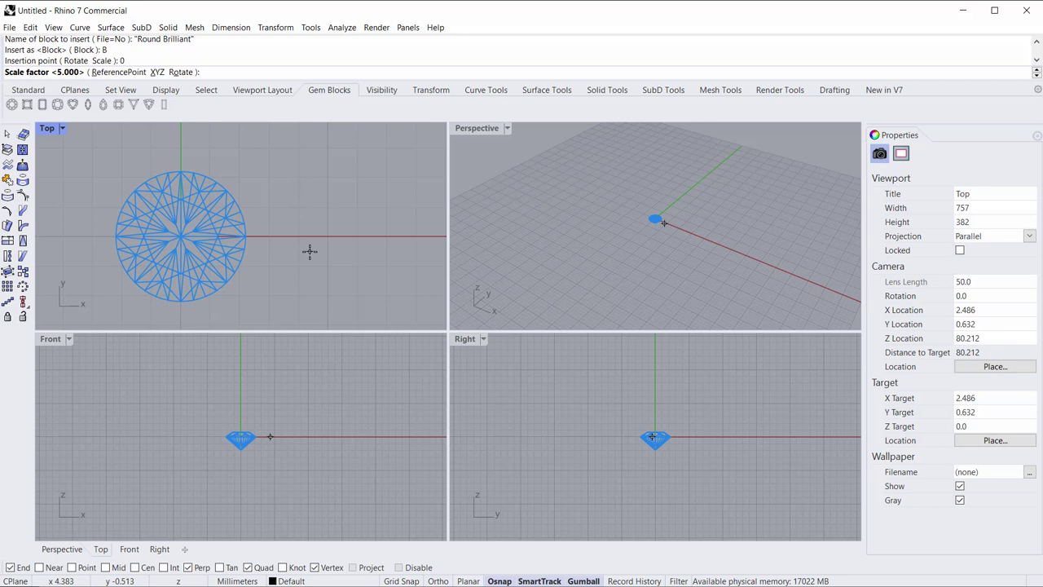
{"action": "type", "text": "2.4"}
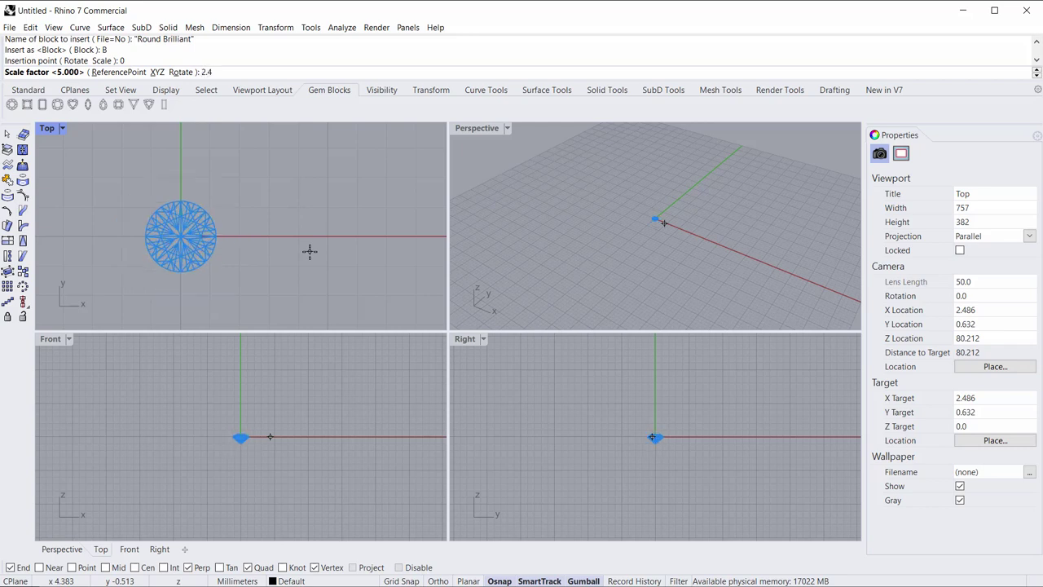
{"action": "key", "text": "Return"}
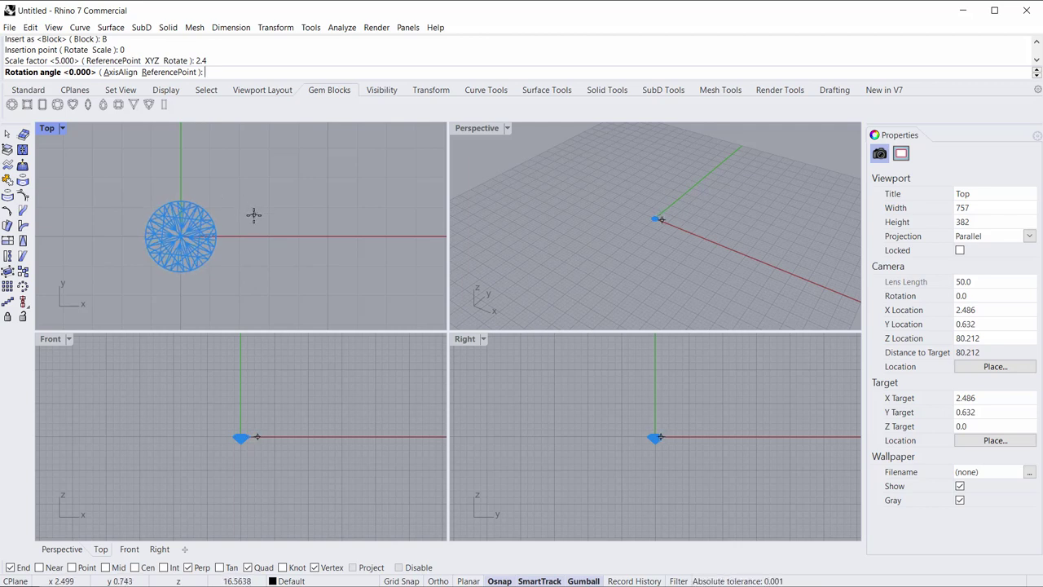
{"action": "key", "text": "F8"}
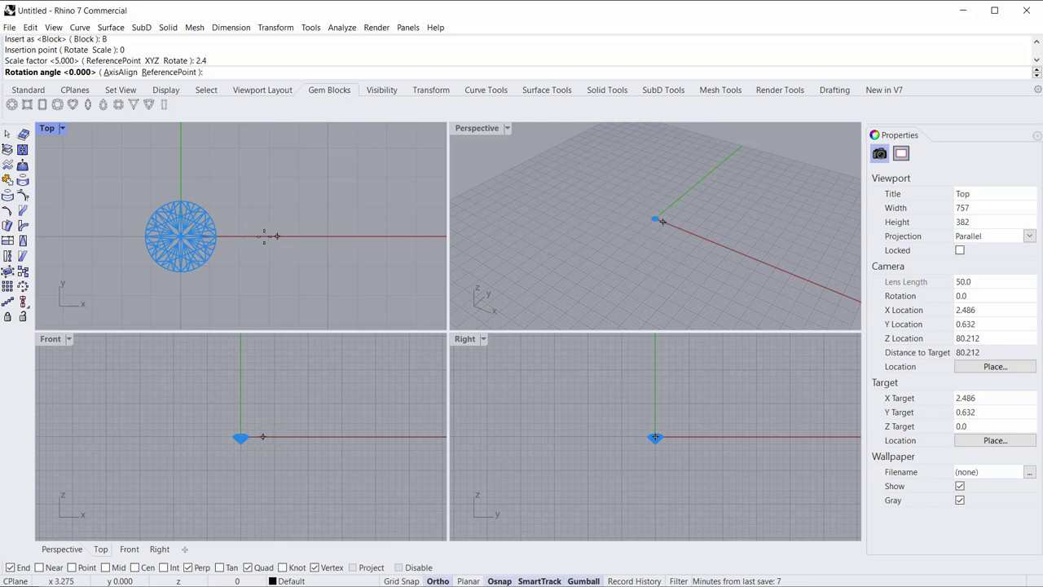
{"action": "left_click", "coordinate": [231, 236], "text": "shift"}
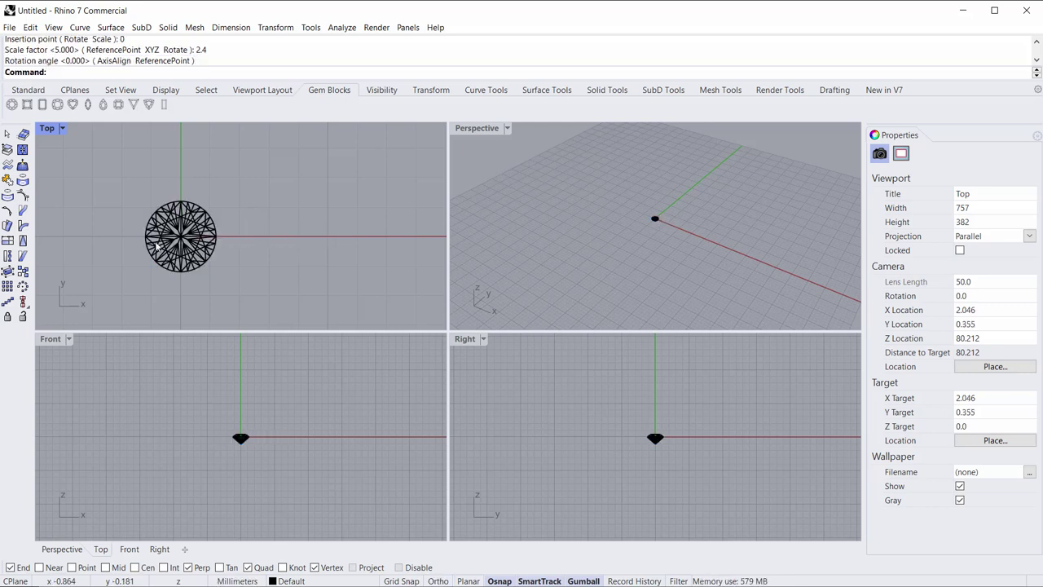
Add a horizontal linear dimension across the round brilliant's diameter in the Top view, placing it above the gem.
{"action": "scroll", "coordinate": [155, 242], "scroll_direction": "up", "scroll_amount": 8}
{"action": "right_click_drag", "start_coordinate": [181, 241], "coordinate": [207, 229]}
{"action": "right_click_drag", "start_coordinate": [153, 191], "coordinate": [169, 196]}
{"action": "scroll", "coordinate": [161, 198], "scroll_direction": "down", "scroll_amount": 2}
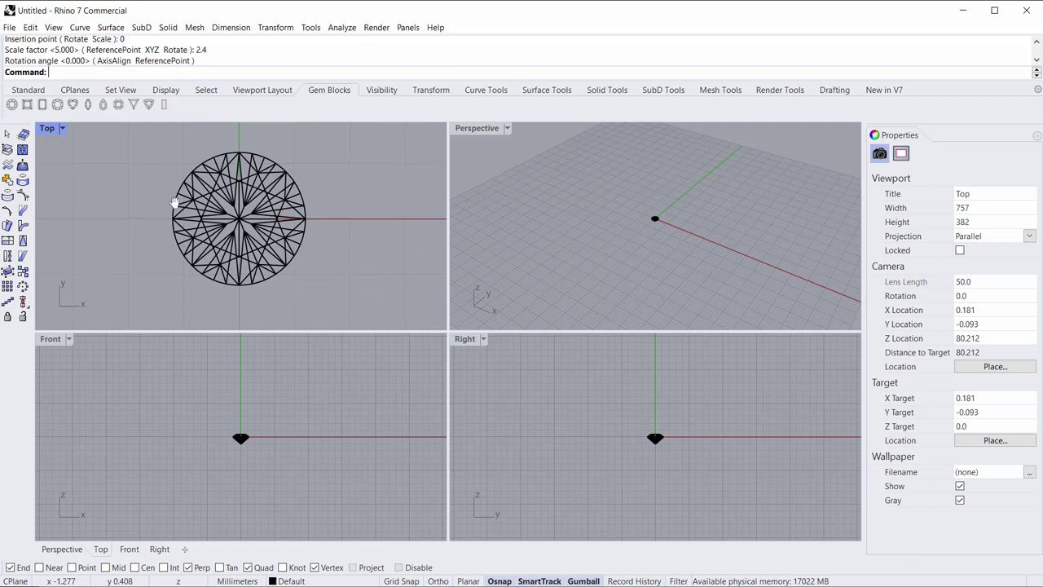
{"action": "left_click", "coordinate": [231, 27]}
{"action": "left_click", "coordinate": [244, 41]}
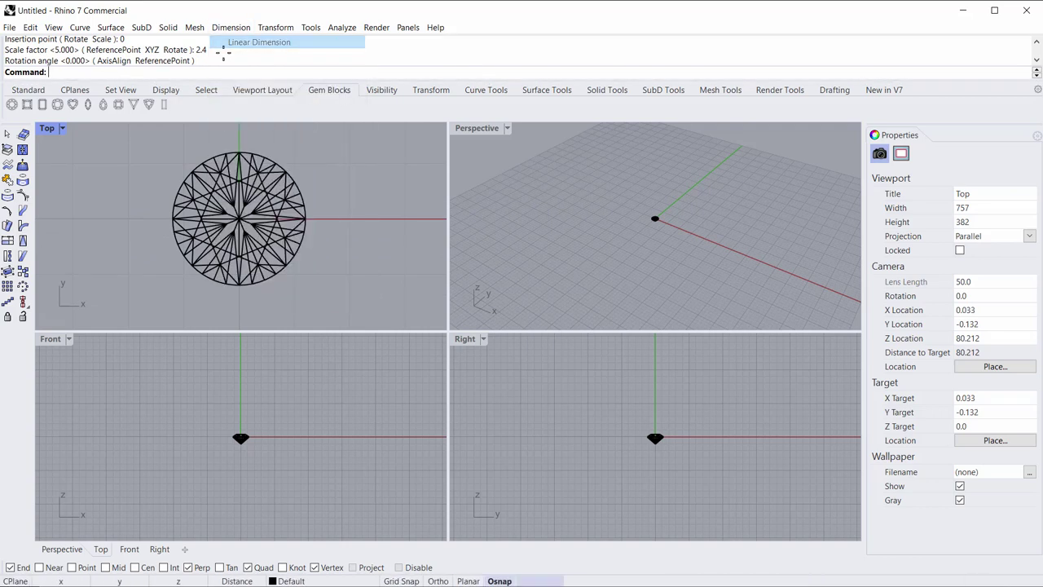
{"action": "left_click", "coordinate": [187, 229]}
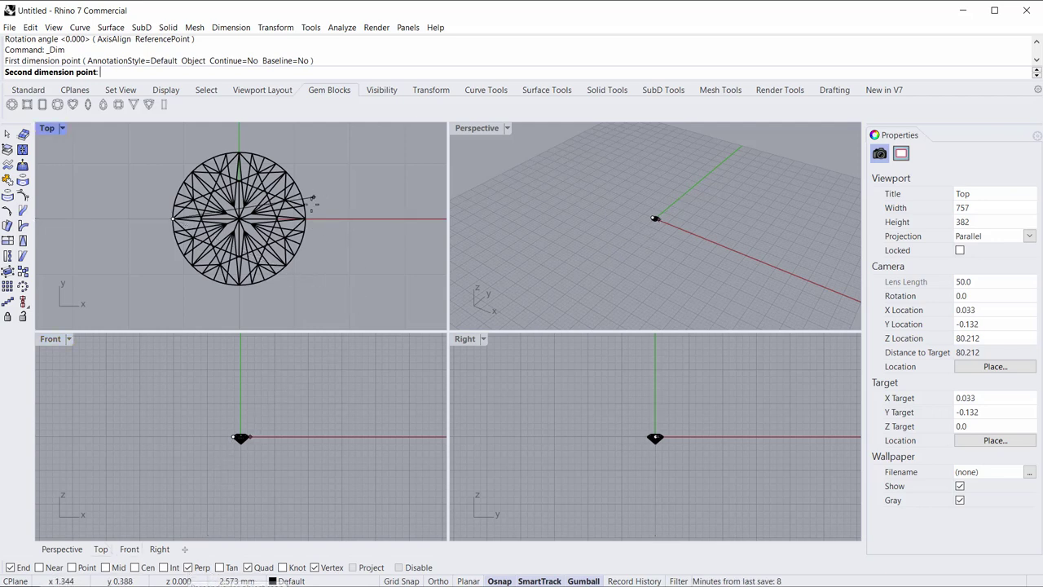
{"action": "left_click", "coordinate": [325, 230]}
{"action": "scroll", "coordinate": [253, 219], "scroll_direction": "down", "scroll_amount": 3}
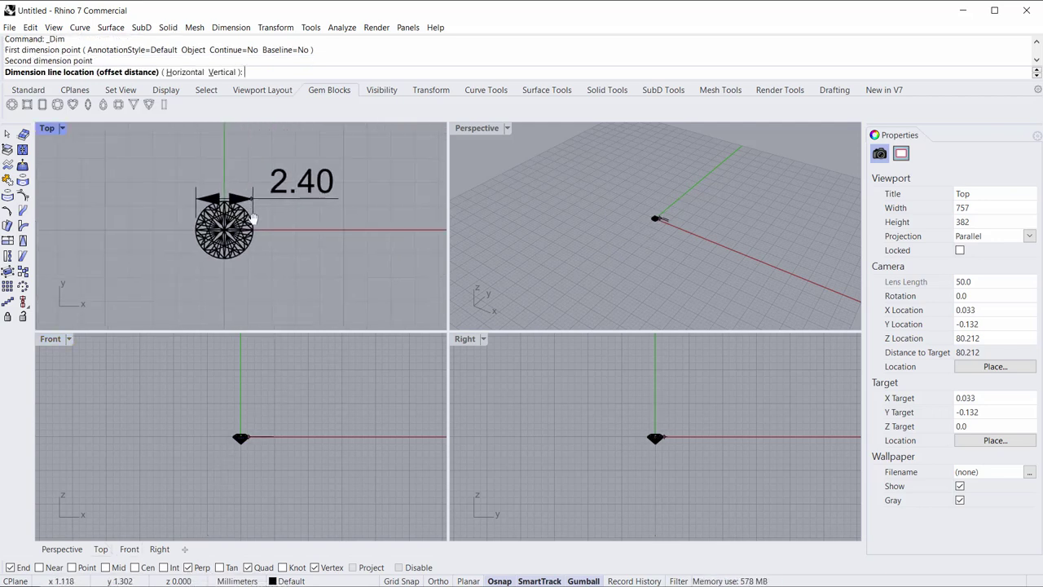
{"action": "right_click_drag", "start_coordinate": [252, 219], "coordinate": [244, 237]}
{"action": "left_click", "coordinate": [261, 198]}
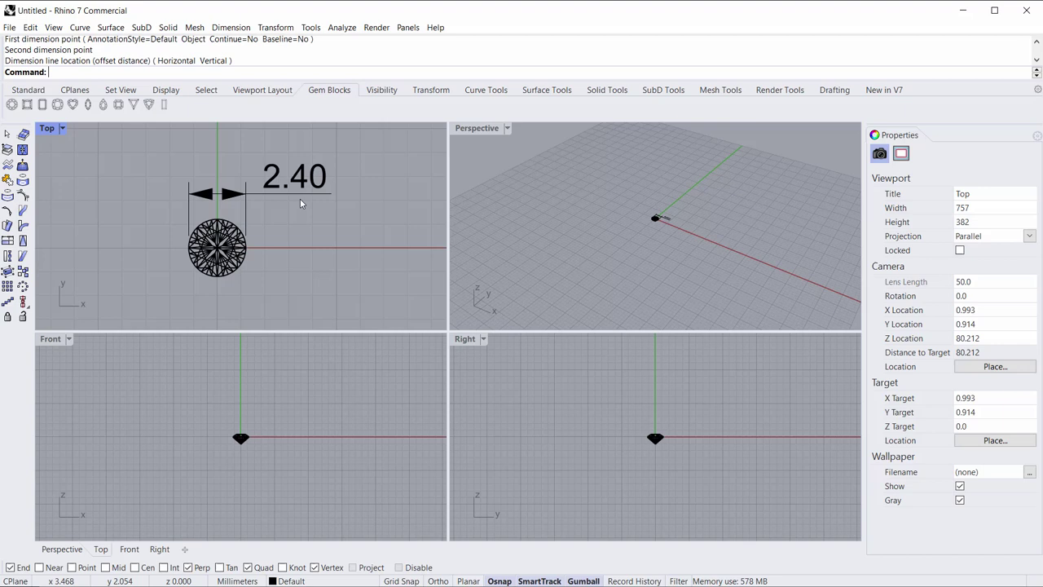
Delete the diameter dimension and the round brilliant gem.
{"action": "left_click", "coordinate": [282, 179]}
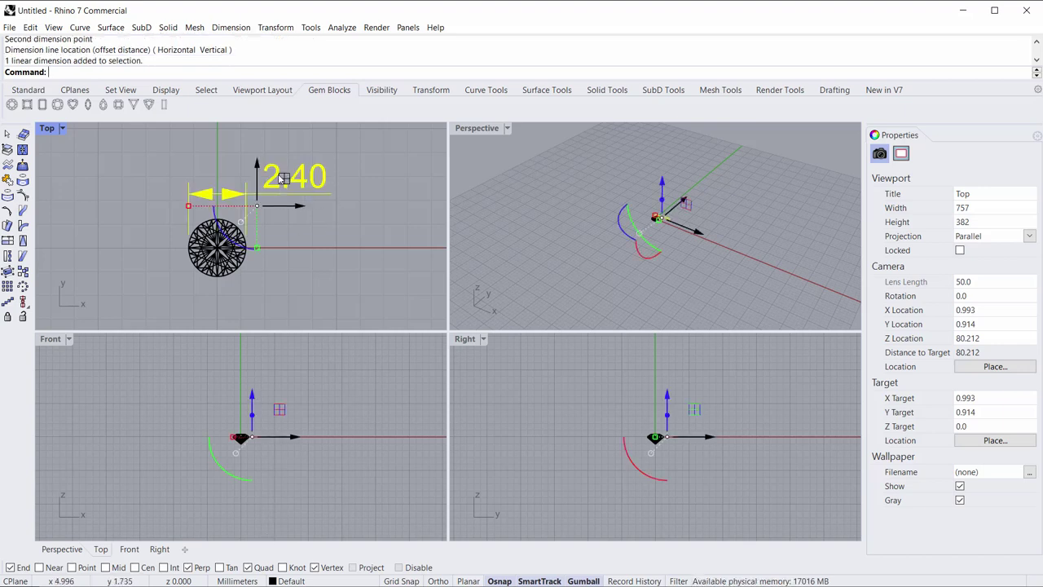
{"action": "key", "text": "Delete"}
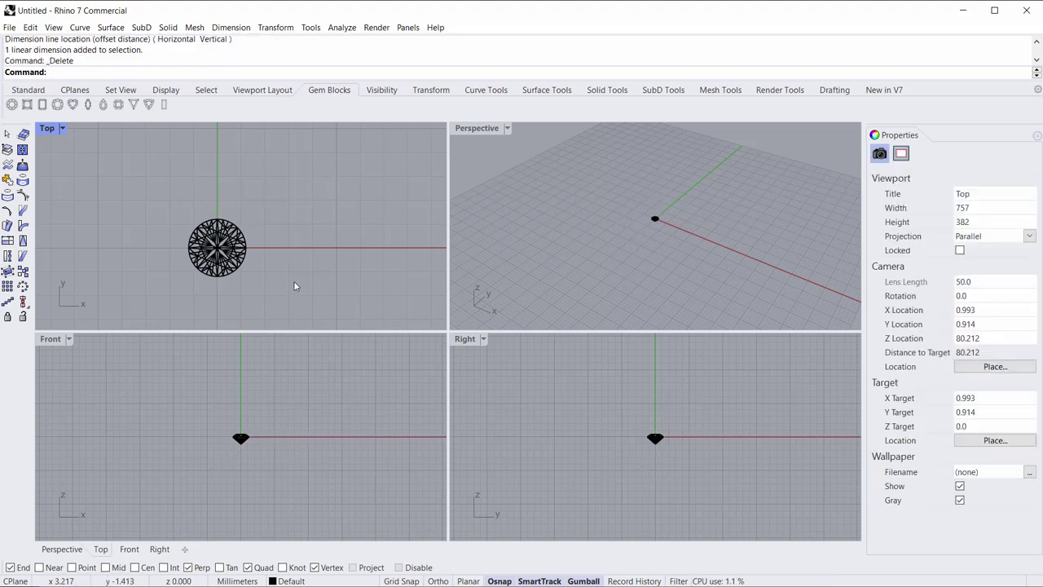
{"action": "left_click_drag", "start_coordinate": [293, 280], "coordinate": [154, 215]}
{"action": "key", "text": "Delete"}
Insert a Heart gem block at the origin with scale factor 5 and rotation angle 0.
{"action": "right_click_drag", "start_coordinate": [154, 216], "coordinate": [183, 180]}
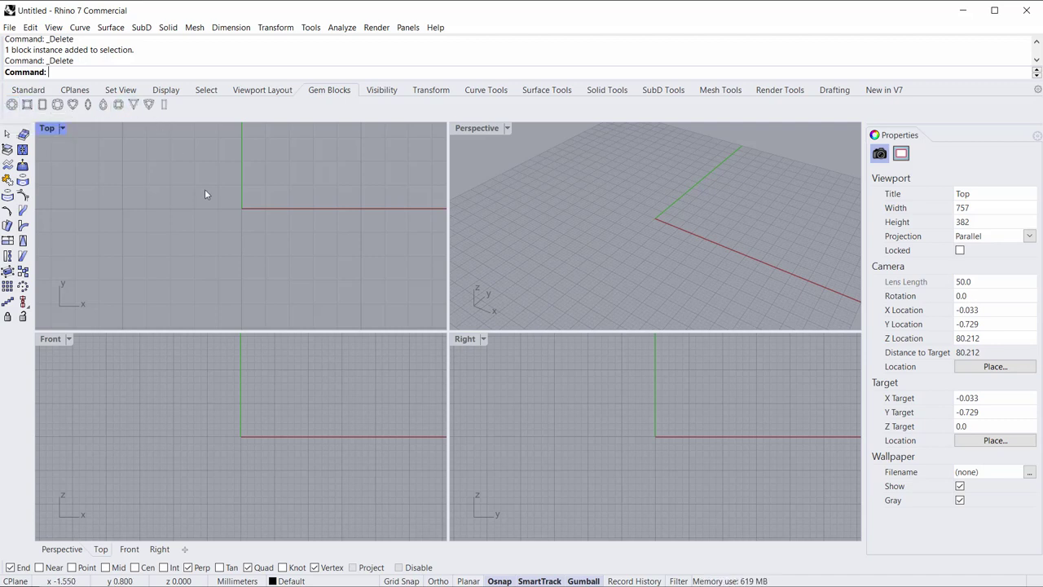
{"action": "right_click_drag", "start_coordinate": [230, 198], "coordinate": [213, 206]}
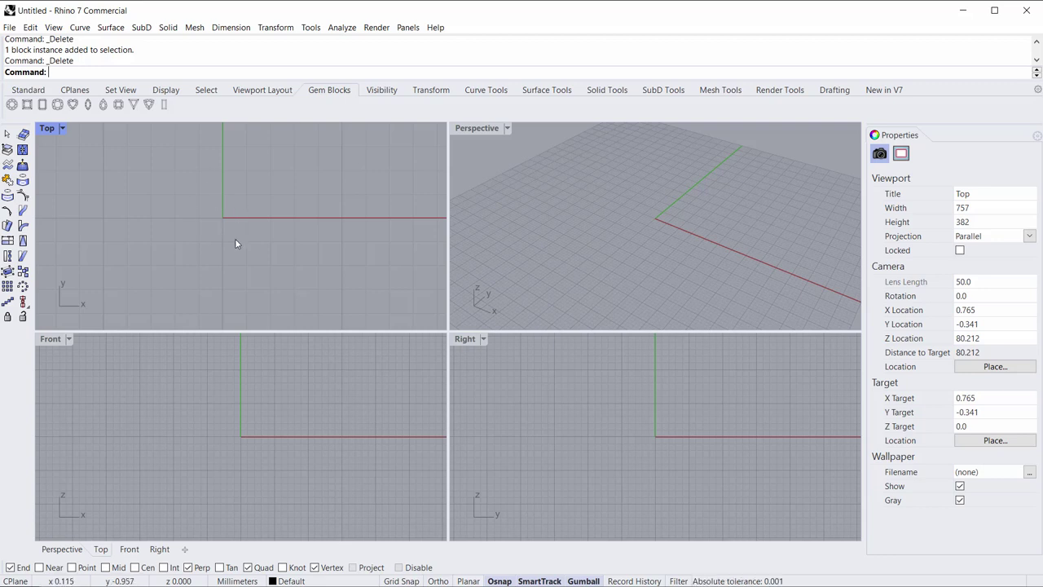
{"action": "right_click_drag", "start_coordinate": [148, 217], "coordinate": [150, 211]}
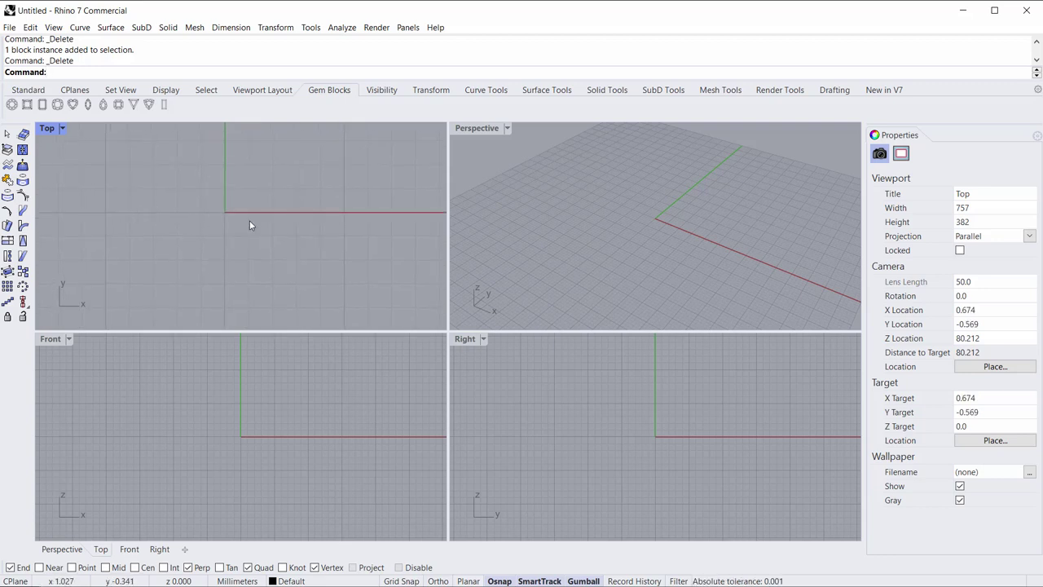
{"action": "left_click", "coordinate": [71, 106]}
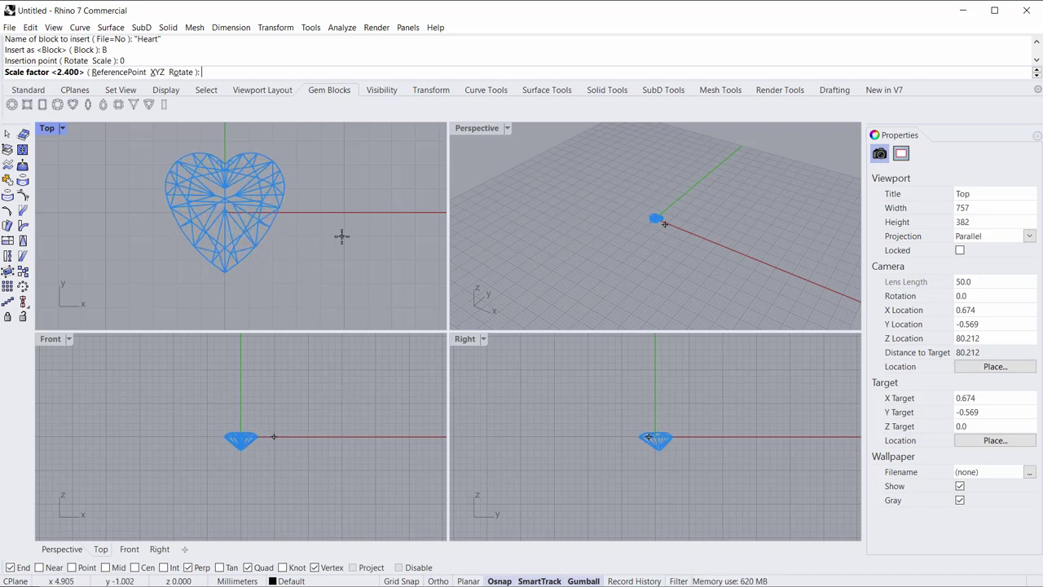
{"action": "type", "text": "5"}
{"action": "key", "text": "Return"}
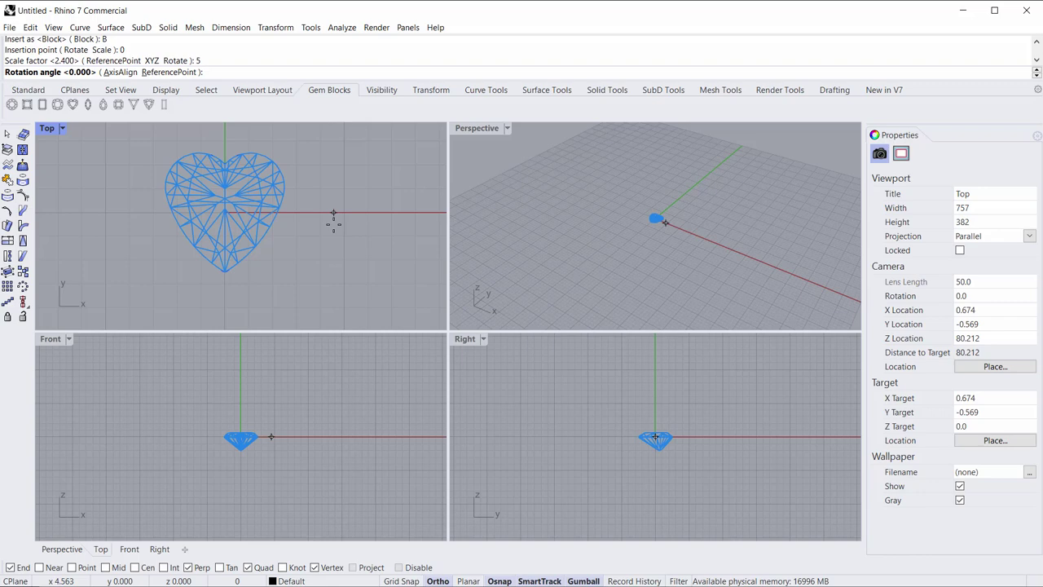
{"action": "left_click", "coordinate": [333, 225], "text": "shift"}
Select the heart gem, maximize the Perspective viewport, and examine the gem's wireframe up close from below the crown.
{"action": "right_click_drag", "start_coordinate": [269, 241], "coordinate": [274, 267]}
{"action": "left_click", "coordinate": [252, 224]}
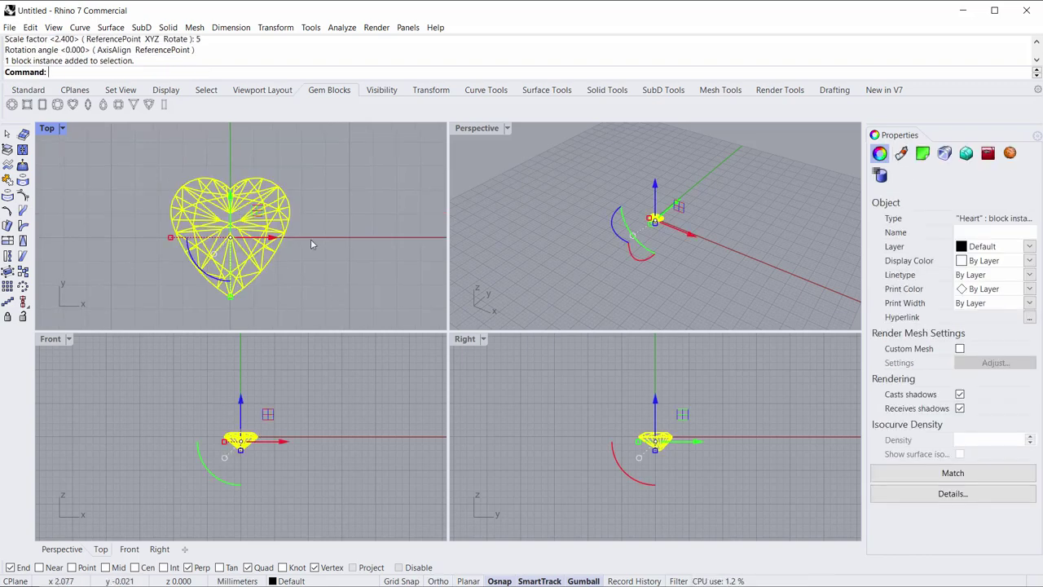
{"action": "double_click", "coordinate": [477, 128]}
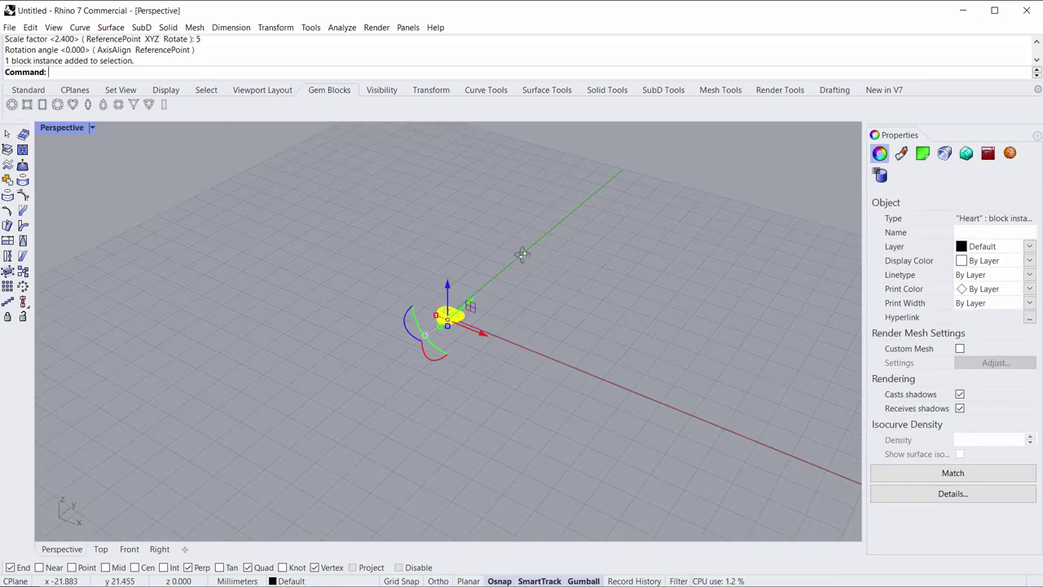
{"action": "right_click_drag", "start_coordinate": [522, 254], "coordinate": [445, 344]}
{"action": "scroll", "coordinate": [446, 346], "scroll_direction": "up", "scroll_amount": 8}
{"action": "left_click", "coordinate": [506, 331]}
{"action": "right_click_drag", "start_coordinate": [370, 217], "coordinate": [348, 249]}
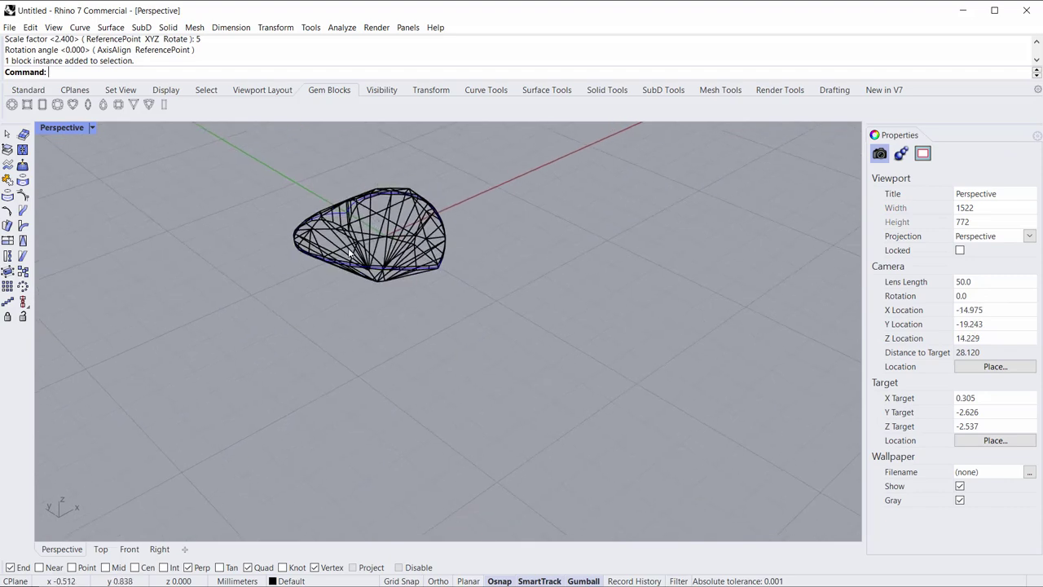
Select only the girdle curve inside the heart gem block, examine it around the gem, and clear the selection.
{"action": "scroll", "coordinate": [350, 255], "scroll_direction": "up", "scroll_amount": 8}
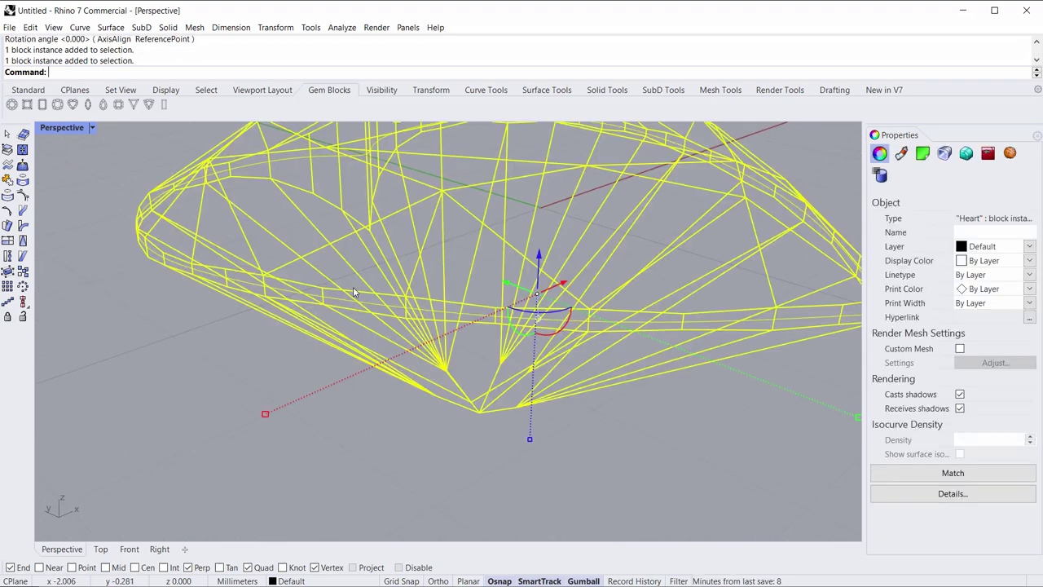
{"action": "key", "text": "Escape"}
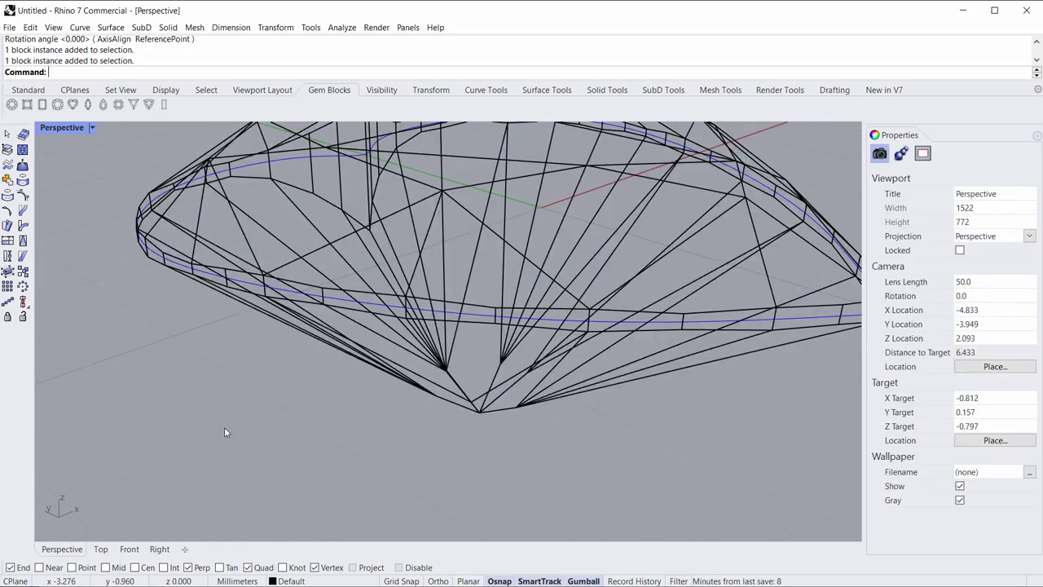
{"action": "scroll", "coordinate": [377, 307], "scroll_direction": "up", "scroll_amount": 6}
{"action": "left_click", "coordinate": [377, 306], "text": "ctrl+shift"}
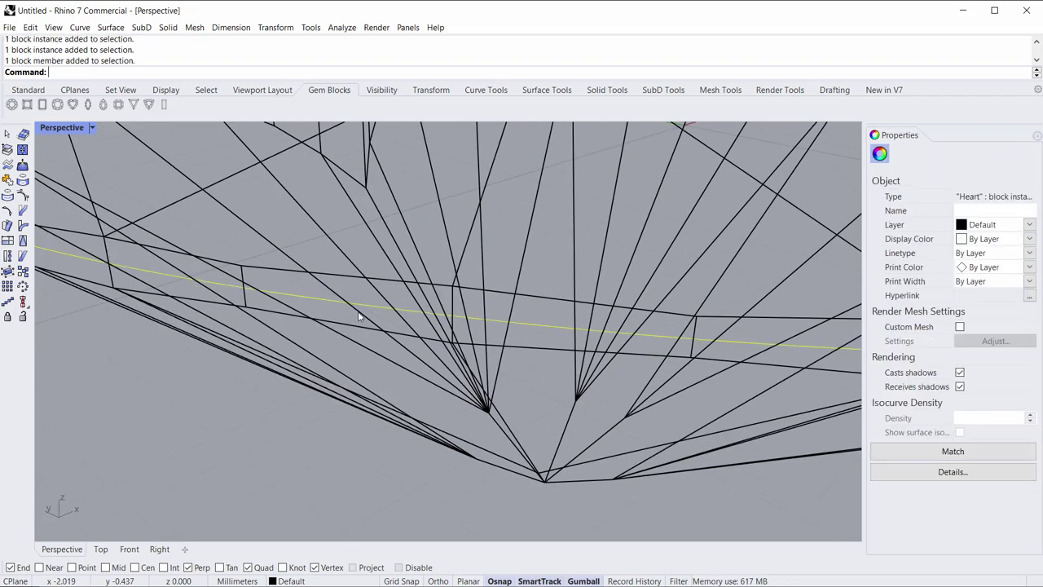
{"action": "scroll", "coordinate": [367, 330], "scroll_direction": "down", "scroll_amount": 8}
{"action": "right_click_drag", "start_coordinate": [359, 332], "coordinate": [353, 346], "text": "shift"}
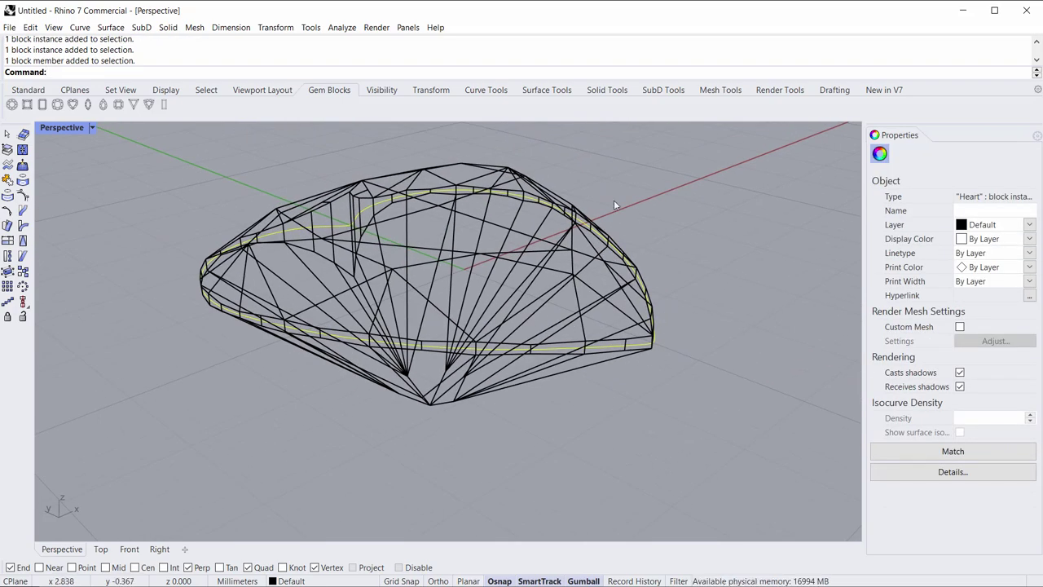
{"action": "right_click_drag", "start_coordinate": [319, 216], "coordinate": [428, 287]}
{"action": "scroll", "coordinate": [427, 287], "scroll_direction": "up", "scroll_amount": 3}
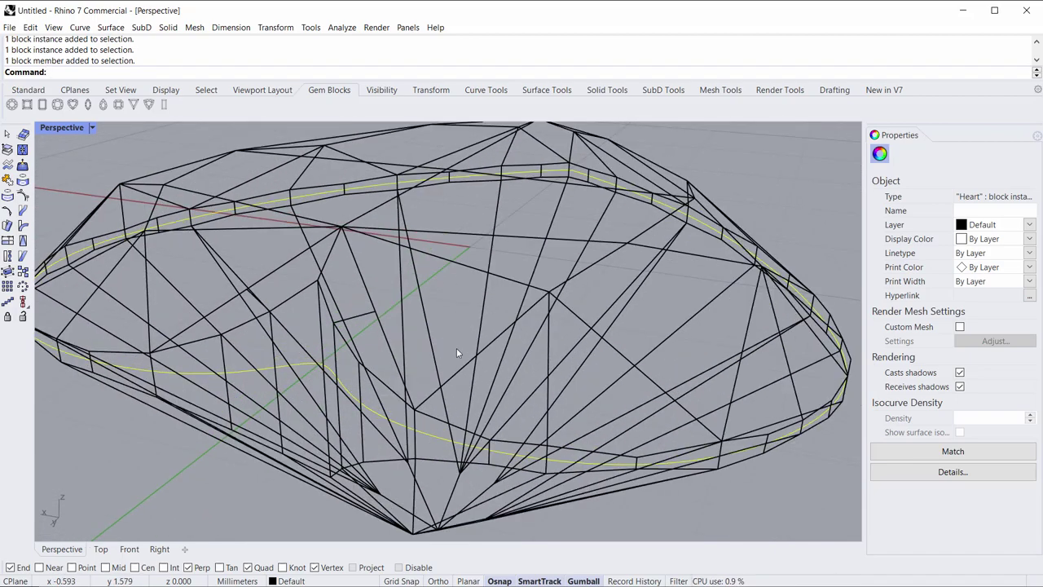
{"action": "scroll", "coordinate": [456, 348], "scroll_direction": "down", "scroll_amount": 5}
{"action": "right_click_drag", "start_coordinate": [436, 333], "coordinate": [315, 365]}
{"action": "left_click", "coordinate": [405, 400]}
{"action": "right_click_drag", "start_coordinate": [511, 380], "coordinate": [561, 300]}
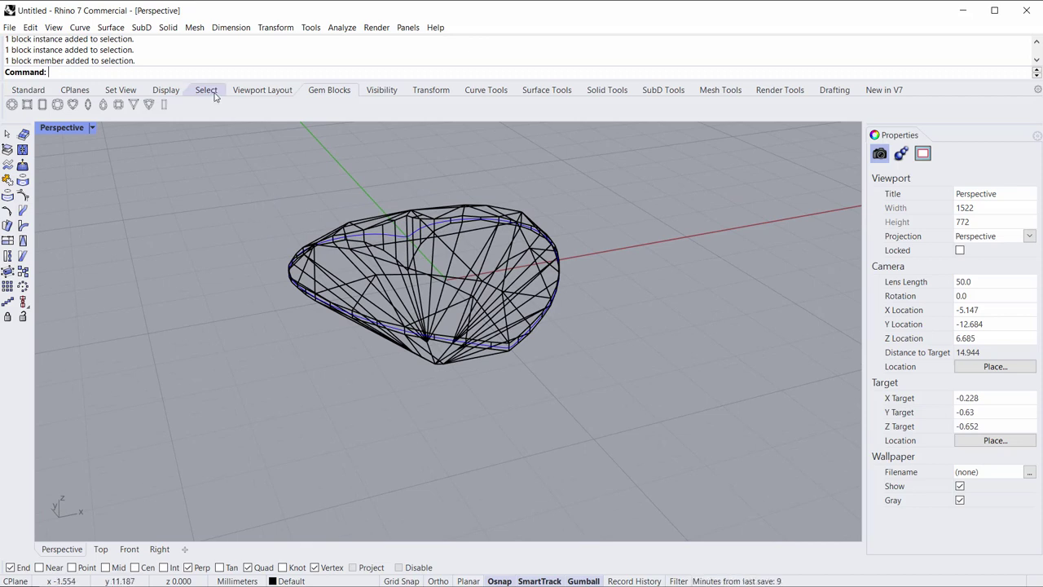
Bring up the SubD tools and set the Perspective viewport to Shaded display mode.
{"action": "left_click", "coordinate": [664, 89]}
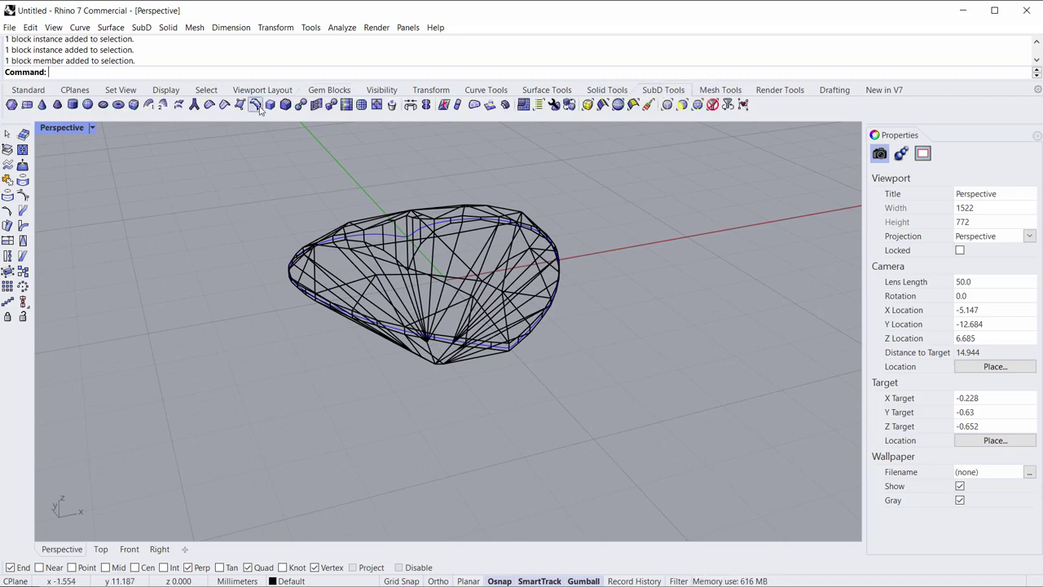
{"action": "right_click_drag", "start_coordinate": [552, 326], "coordinate": [400, 338]}
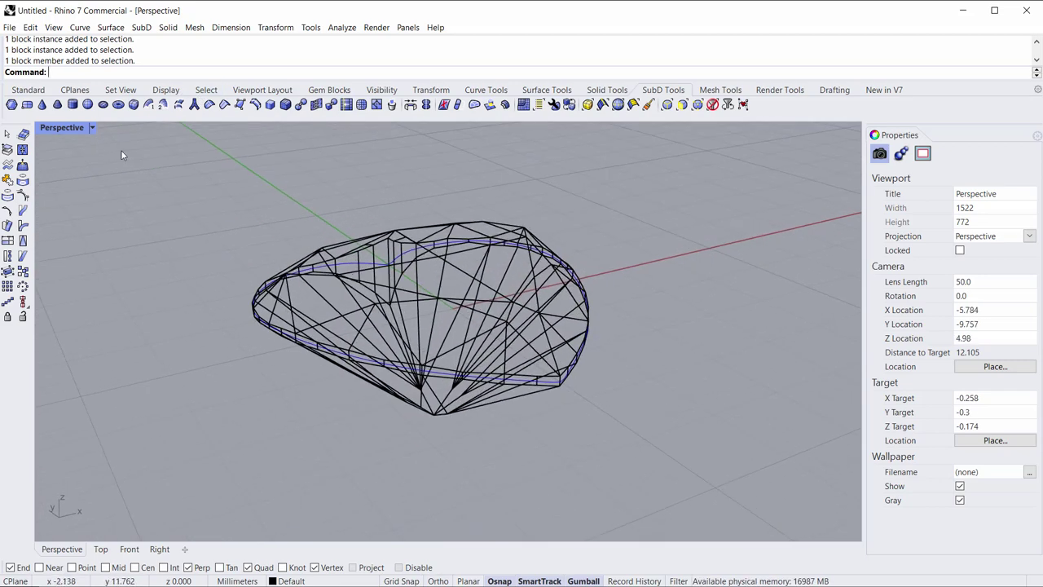
{"action": "left_click", "coordinate": [64, 131]}
{"action": "left_click", "coordinate": [64, 183]}
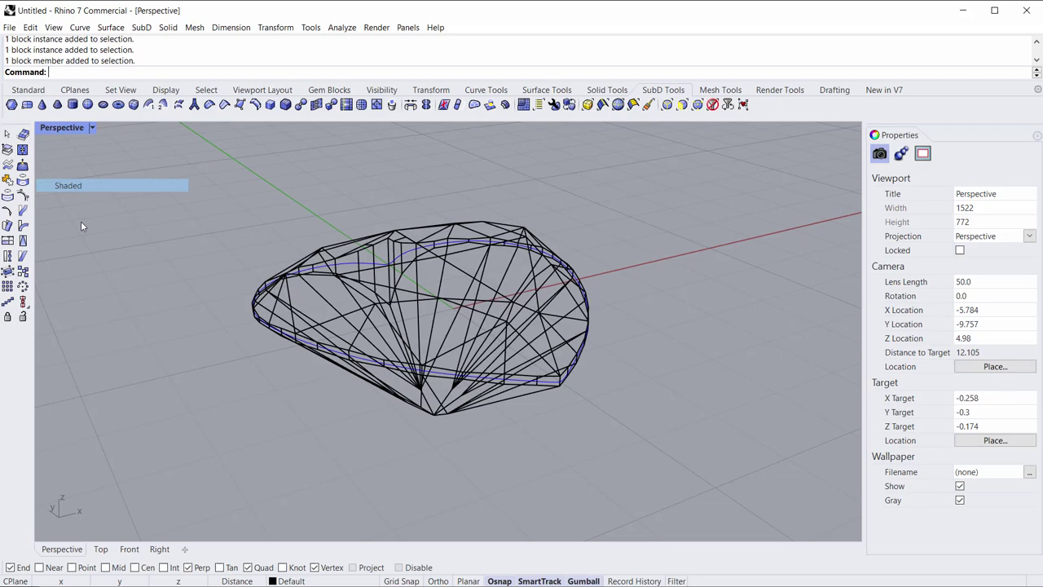
{"action": "right_click_drag", "start_coordinate": [325, 422], "coordinate": [378, 341]}
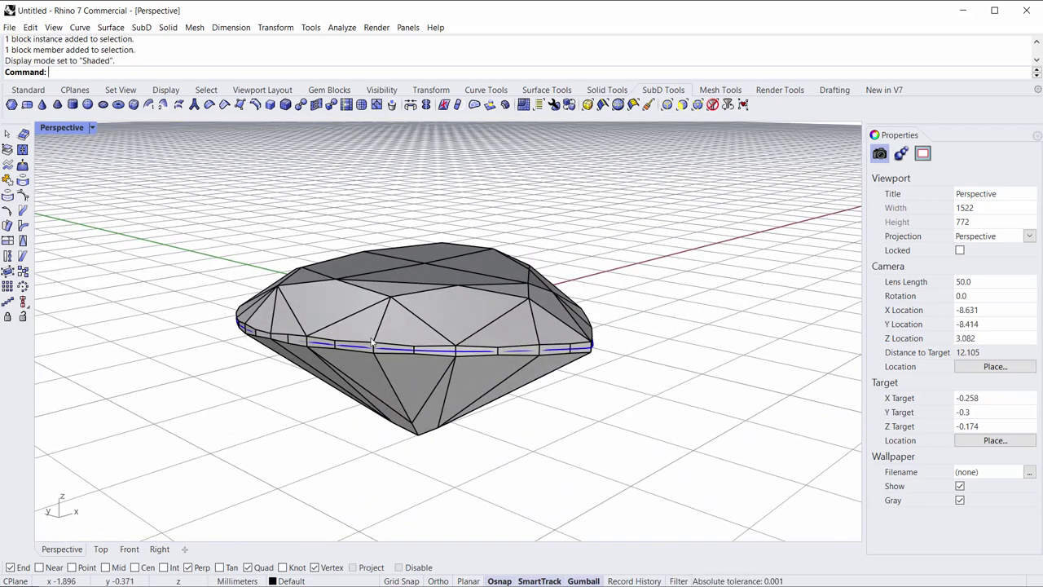
Compare selecting the whole heart gem block with selecting only its nested girdle curve, clearing the selection each time.
{"action": "scroll", "coordinate": [385, 346], "scroll_direction": "up", "scroll_amount": 5}
{"action": "left_click", "coordinate": [409, 371]}
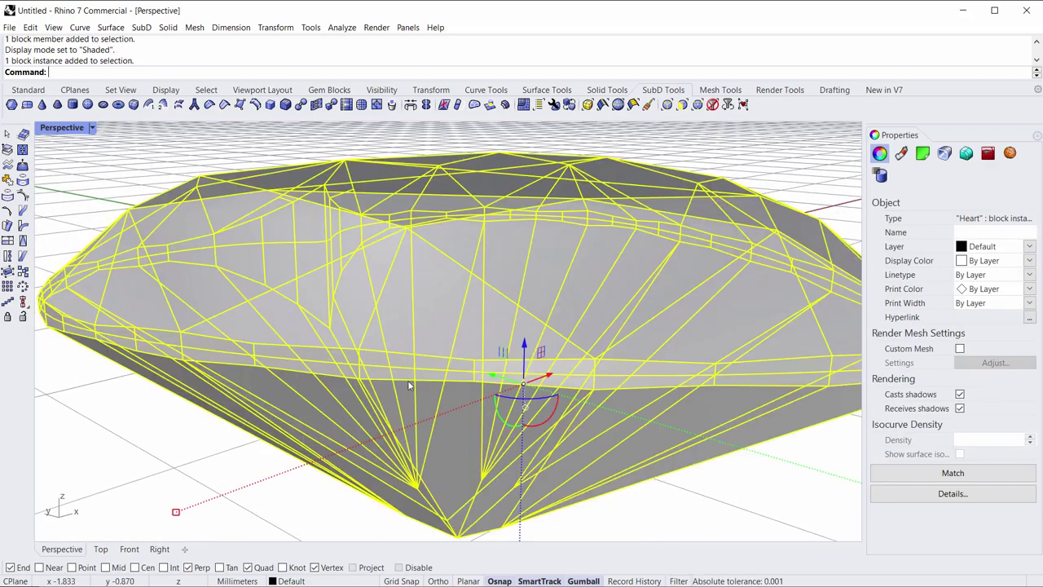
{"action": "left_click", "coordinate": [260, 471]}
{"action": "left_click", "coordinate": [423, 373]}
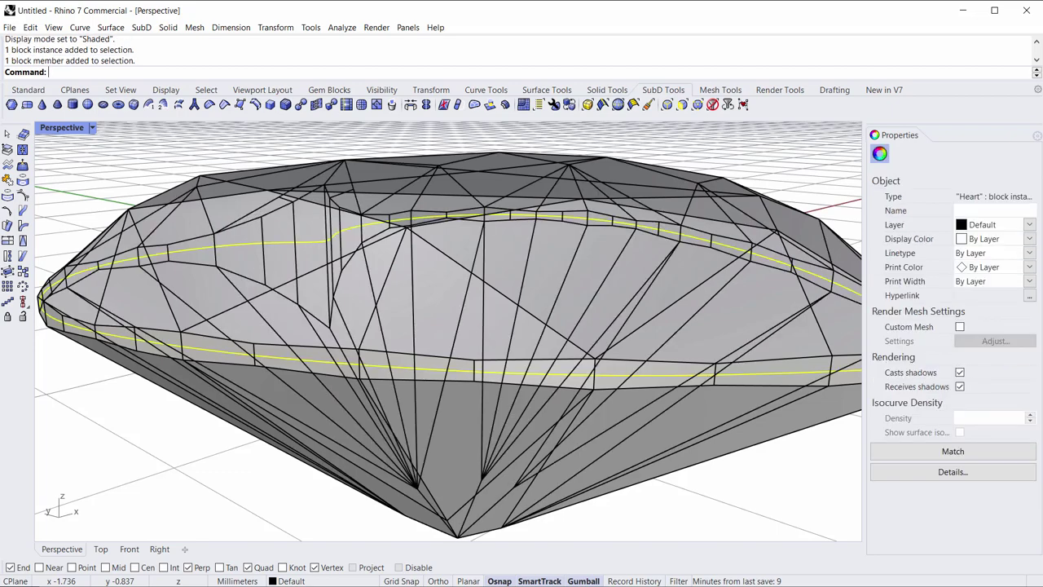
{"action": "left_click", "coordinate": [257, 473]}
{"action": "left_click", "coordinate": [449, 342]}
{"action": "right_click_drag", "start_coordinate": [498, 349], "coordinate": [485, 363]}
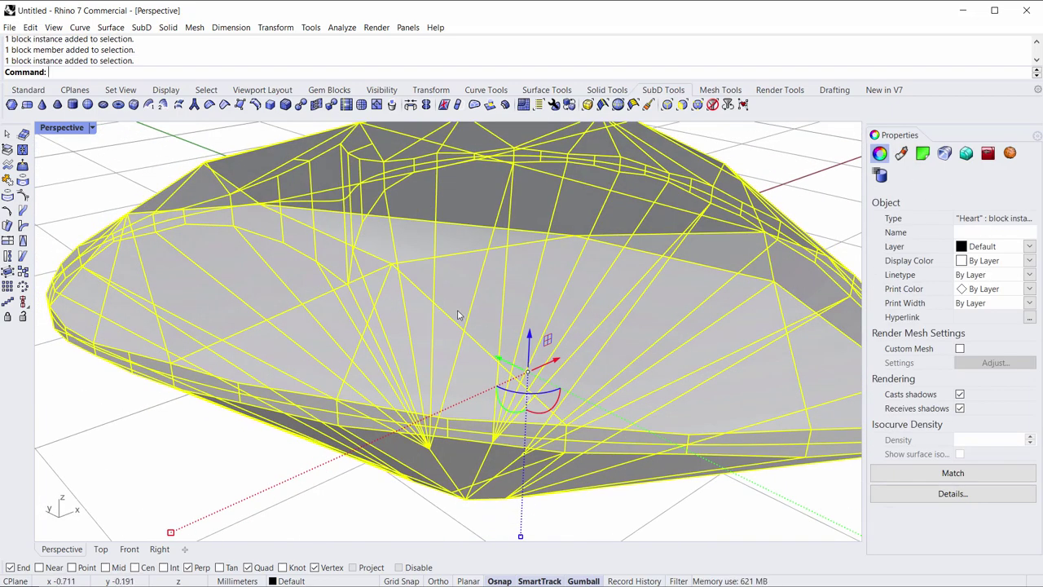
{"action": "scroll", "coordinate": [458, 315], "scroll_direction": "down", "scroll_amount": 4}
{"action": "right_click_drag", "start_coordinate": [458, 315], "coordinate": [403, 312], "text": "shift"}
{"action": "left_click", "coordinate": [545, 445]}
Extrude the girdle curve nested in the heart gem block straight up about 0.5 mm as a SubD.
{"action": "scroll", "coordinate": [399, 377], "scroll_direction": "up", "scroll_amount": 8}
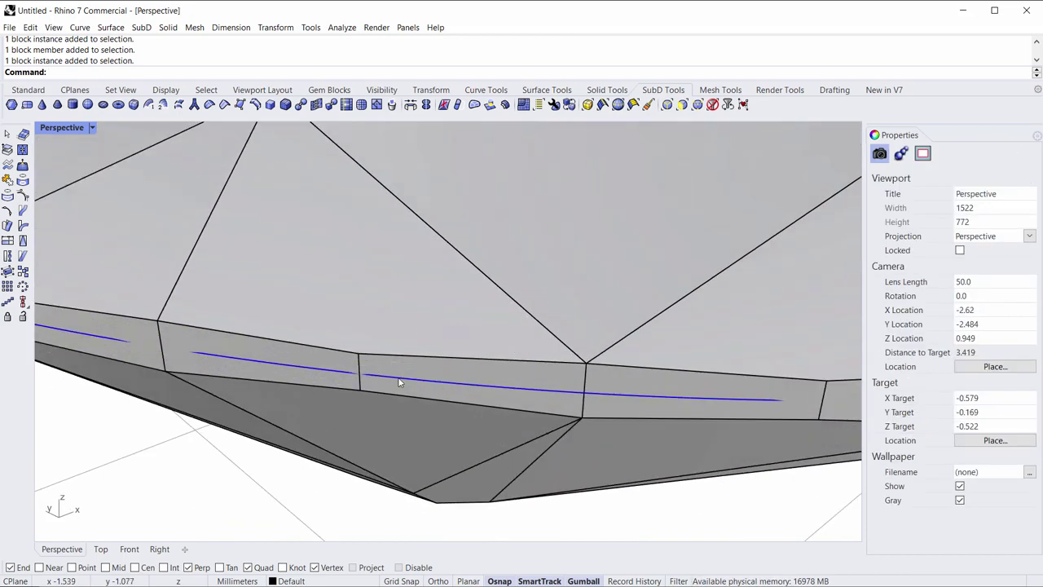
{"action": "left_click", "coordinate": [406, 384]}
{"action": "key", "text": "Escape"}
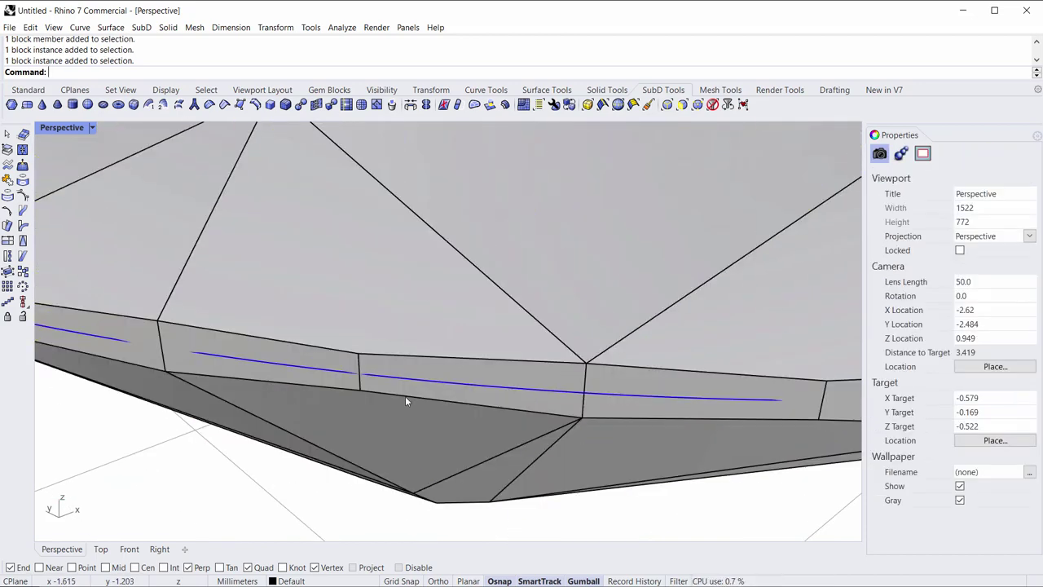
{"action": "left_click", "coordinate": [407, 384]}
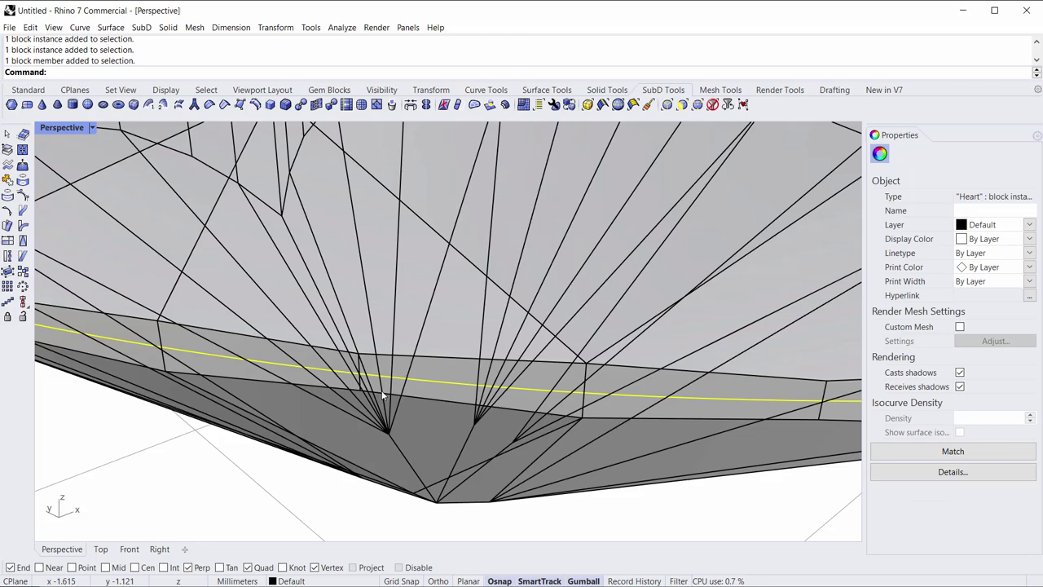
{"action": "scroll", "coordinate": [381, 397], "scroll_direction": "down", "scroll_amount": 5}
{"action": "right_click_drag", "start_coordinate": [383, 397], "coordinate": [392, 423]}
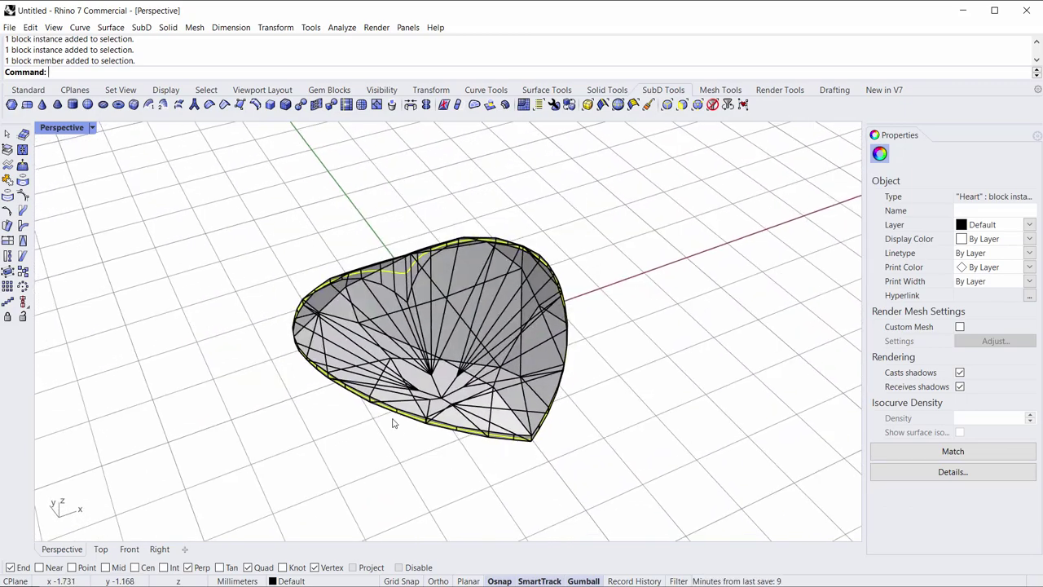
{"action": "left_click", "coordinate": [142, 28]}
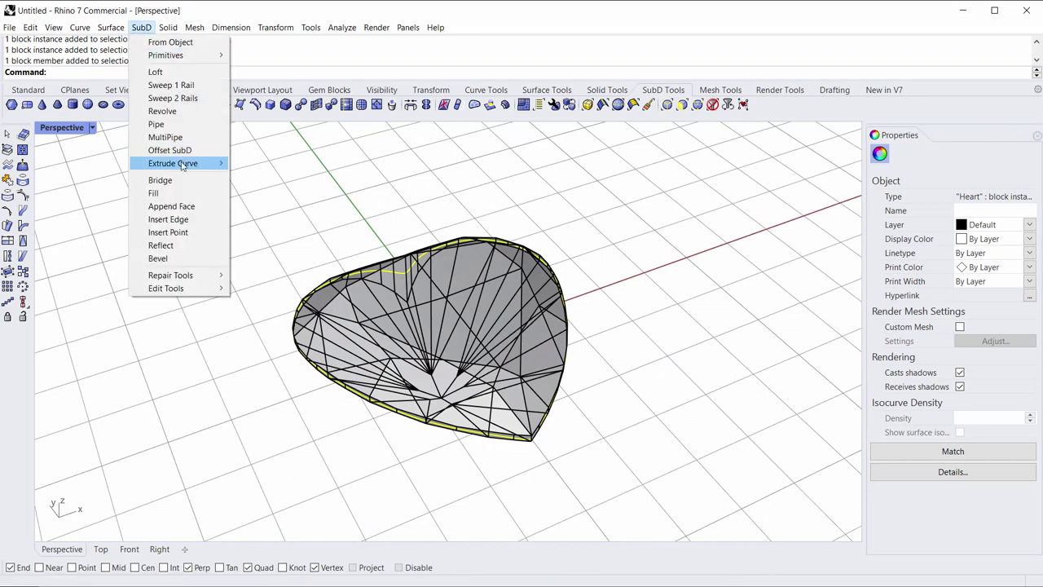
{"action": "mouse_move", "coordinate": [219, 166]}
{"action": "left_click", "coordinate": [261, 163]}
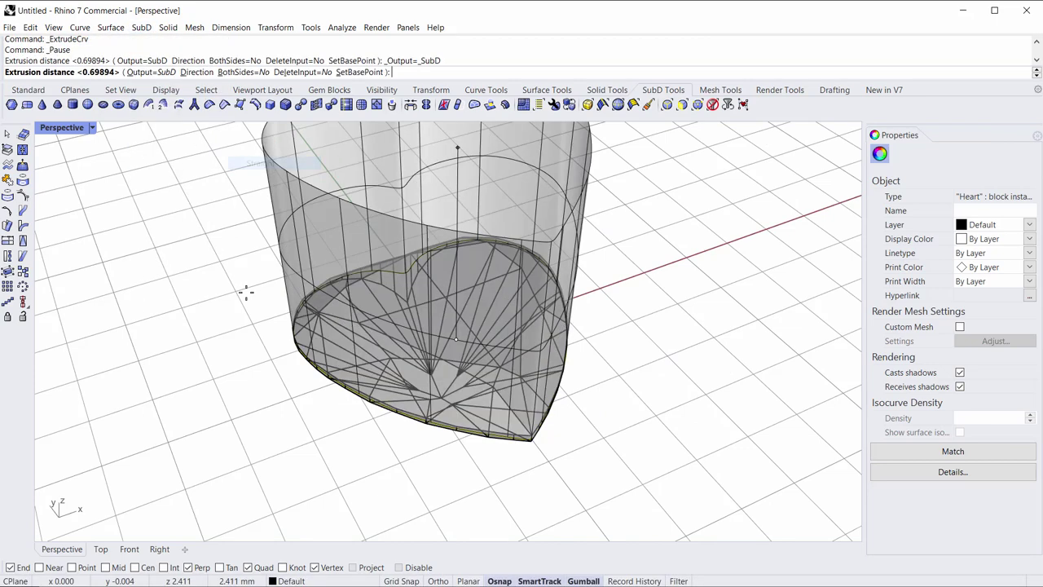
{"action": "right_click_drag", "start_coordinate": [280, 328], "coordinate": [294, 293]}
{"action": "scroll", "coordinate": [293, 294], "scroll_direction": "up", "scroll_amount": 3}
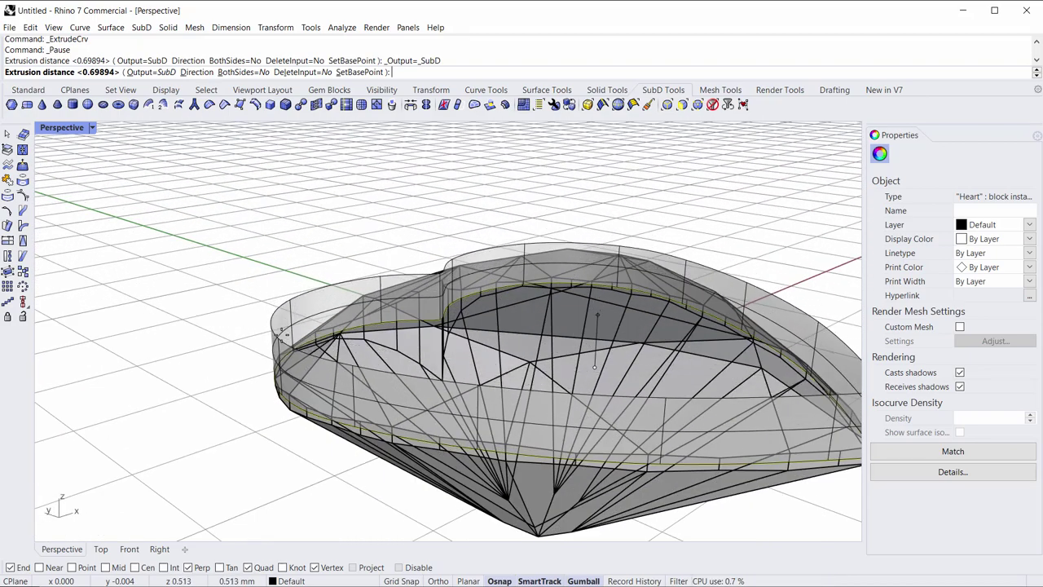
{"action": "left_click", "coordinate": [279, 338]}
{"action": "left_click", "coordinate": [247, 261]}
{"action": "mouse_move", "coordinate": [247, 261]}
{"action": "right_mouse_down"}
{"action": "mouse_move", "coordinate": [268, 279]}
{"action": "mouse_move", "coordinate": [192, 369]}
{"action": "mouse_move", "coordinate": [293, 268]}
{"action": "mouse_move", "coordinate": [312, 265]}
{"action": "mouse_move", "coordinate": [221, 309]}
{"action": "mouse_move", "coordinate": [236, 278]}
{"action": "right_mouse_up"}
Select the top edge loop of the heart-shaped SubD band, then clear the selection.
{"action": "left_click", "coordinate": [294, 269]}
{"action": "key", "text": "Escape"}
{"action": "scroll", "coordinate": [324, 263], "scroll_direction": "up", "scroll_amount": 5}
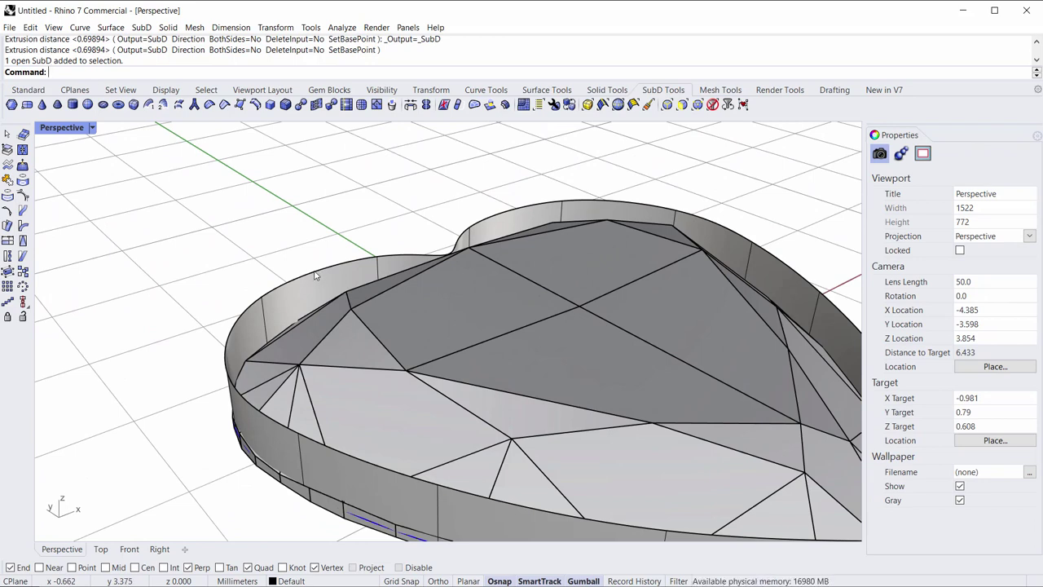
{"action": "double_click", "coordinate": [315, 275], "text": "ctrl+shift"}
{"action": "mouse_move", "coordinate": [220, 269]}
{"action": "right_mouse_down"}
{"action": "mouse_move", "coordinate": [187, 484]}
{"action": "mouse_move", "coordinate": [192, 372]}
{"action": "mouse_move", "coordinate": [329, 237]}
{"action": "mouse_move", "coordinate": [284, 261]}
{"action": "mouse_move", "coordinate": [249, 301]}
{"action": "mouse_move", "coordinate": [220, 274]}
{"action": "mouse_move", "coordinate": [217, 308]}
{"action": "mouse_move", "coordinate": [215, 270]}
{"action": "right_mouse_up"}
{"action": "left_click", "coordinate": [211, 233]}
{"action": "right_click_drag", "start_coordinate": [210, 232], "coordinate": [248, 234], "text": "shift"}
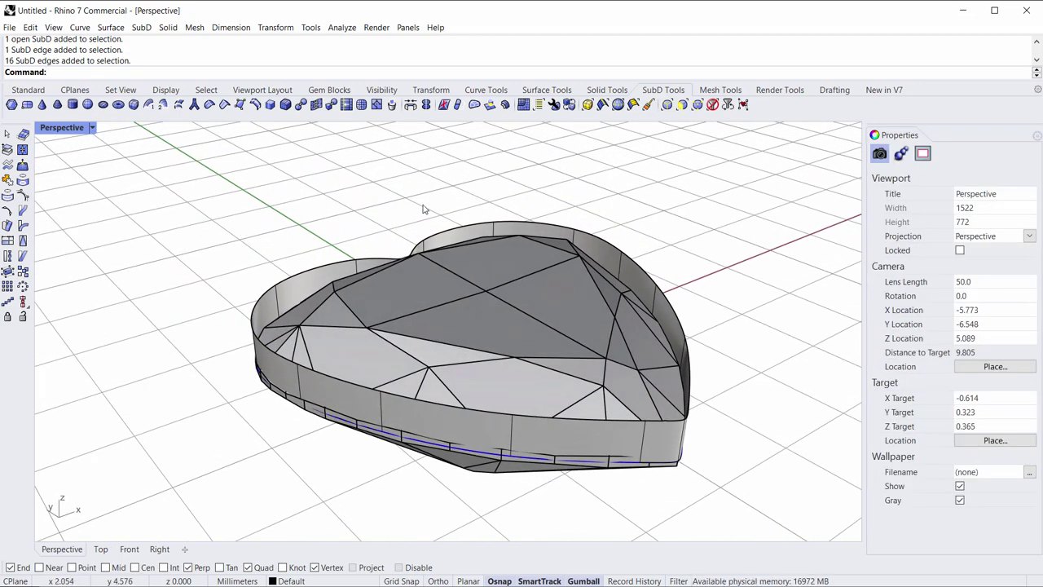
Limit the selection filter to curves and edges, and test it by selecting the SubD band's top edge loop.
{"action": "left_click", "coordinate": [668, 106]}
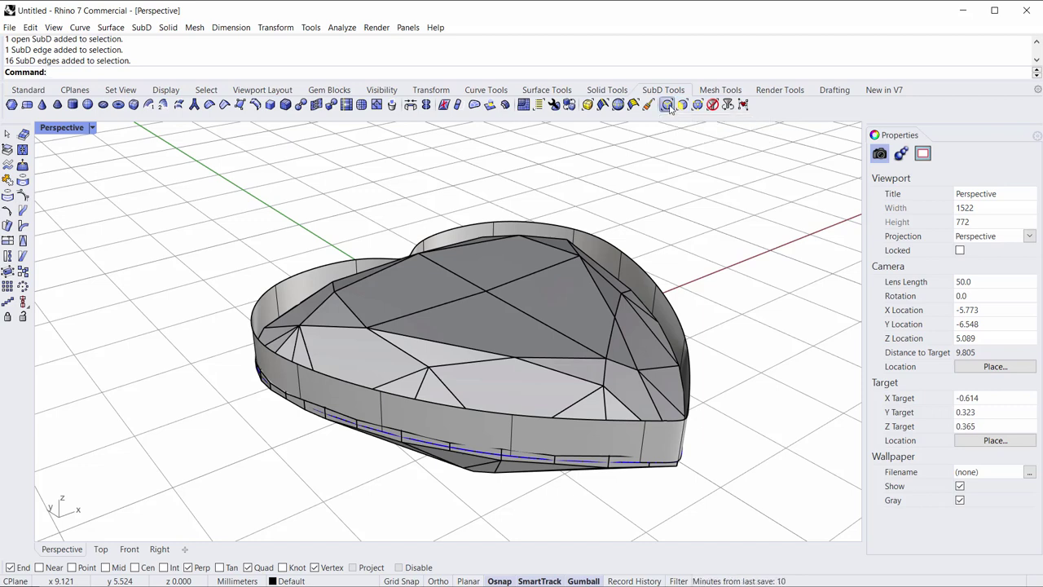
{"action": "left_click_drag", "start_coordinate": [0, 141], "coordinate": [247, 144]}
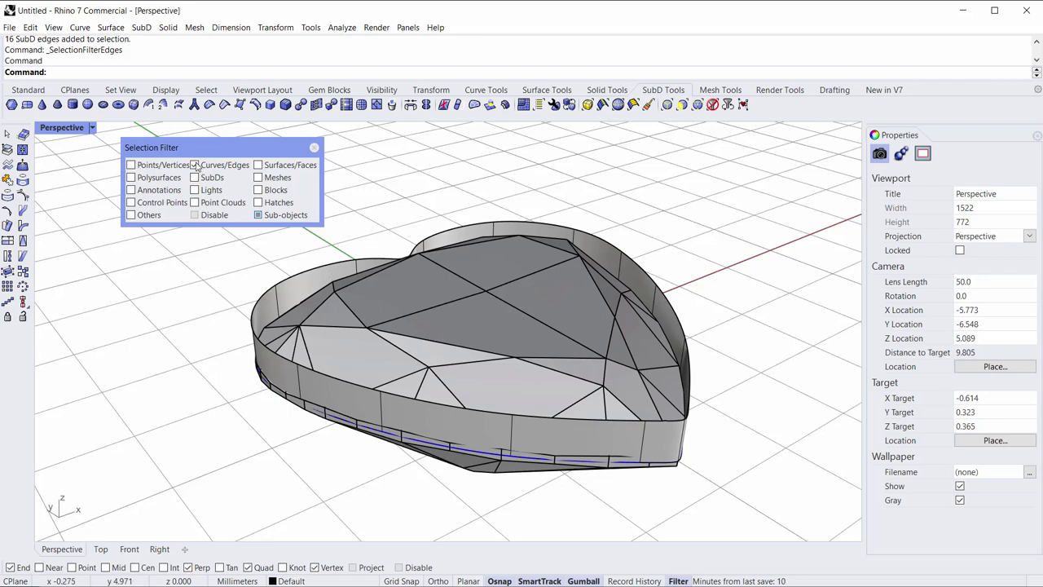
{"action": "left_click", "coordinate": [317, 270]}
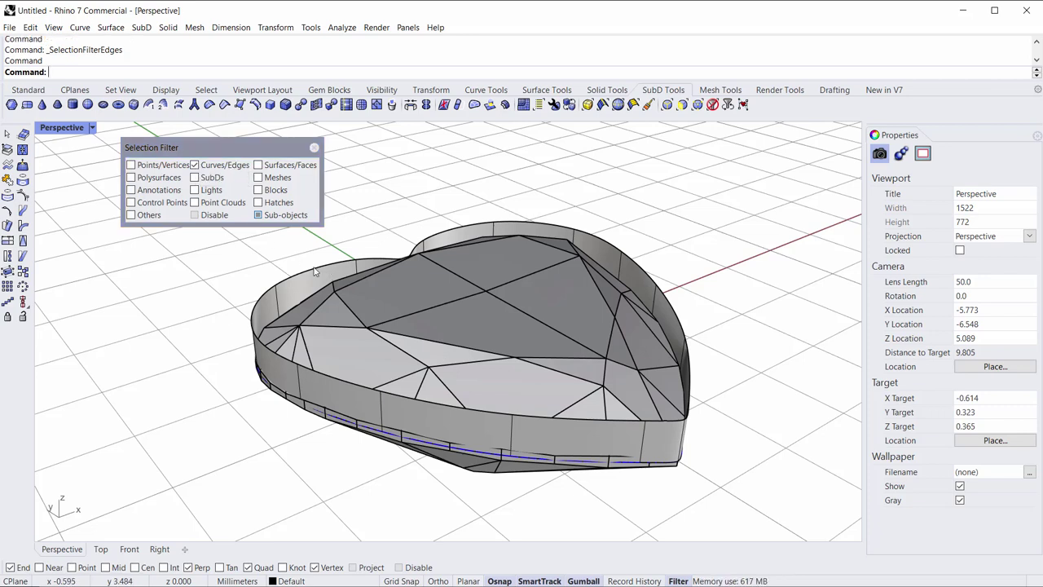
{"action": "left_click", "coordinate": [427, 206]}
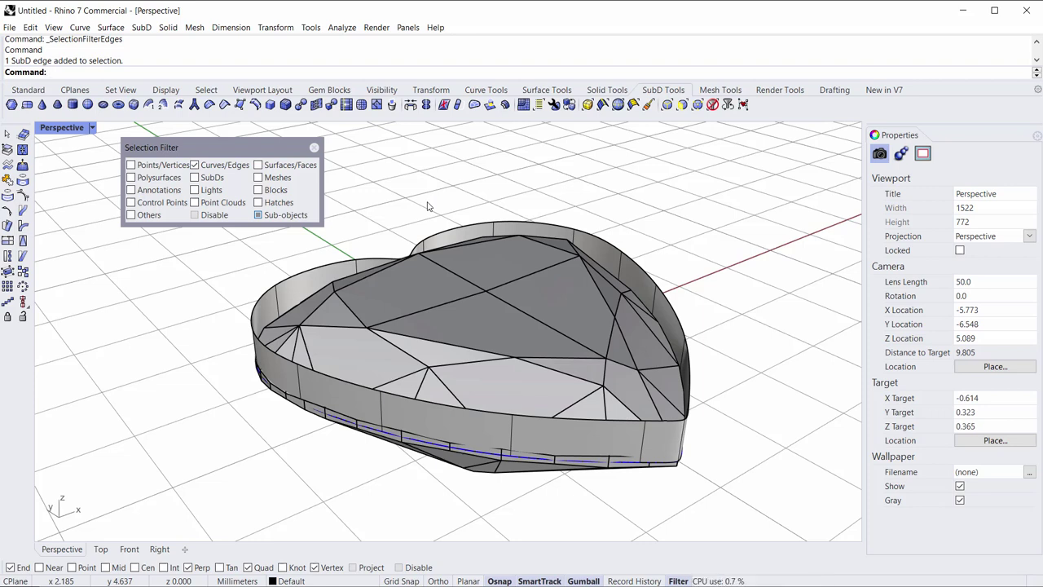
{"action": "double_click", "coordinate": [313, 275]}
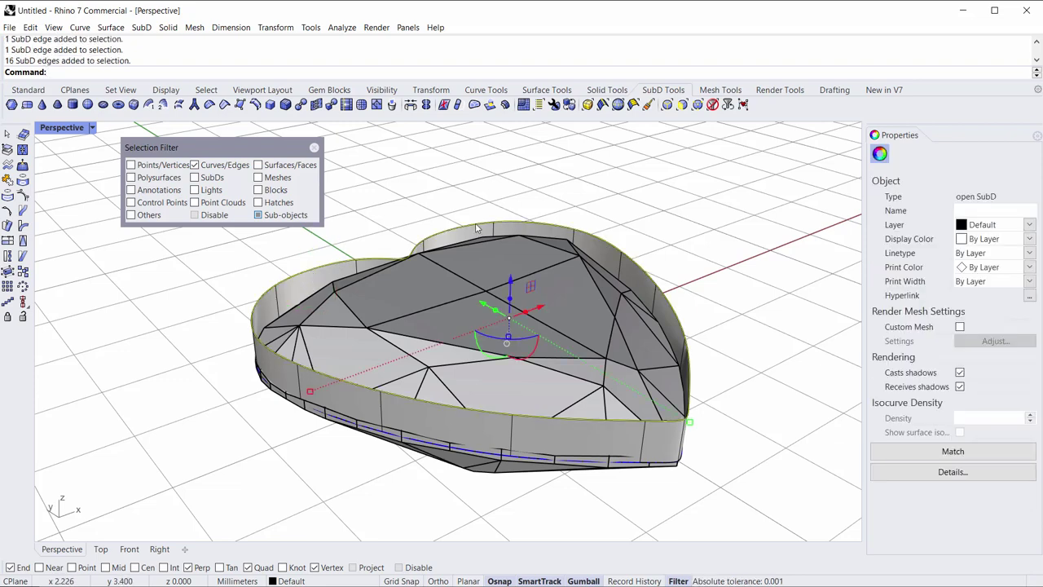
{"action": "mouse_move", "coordinate": [476, 229]}
{"action": "right_mouse_down"}
{"action": "mouse_move", "coordinate": [476, 207]}
{"action": "mouse_move", "coordinate": [474, 218]}
{"action": "right_mouse_up"}
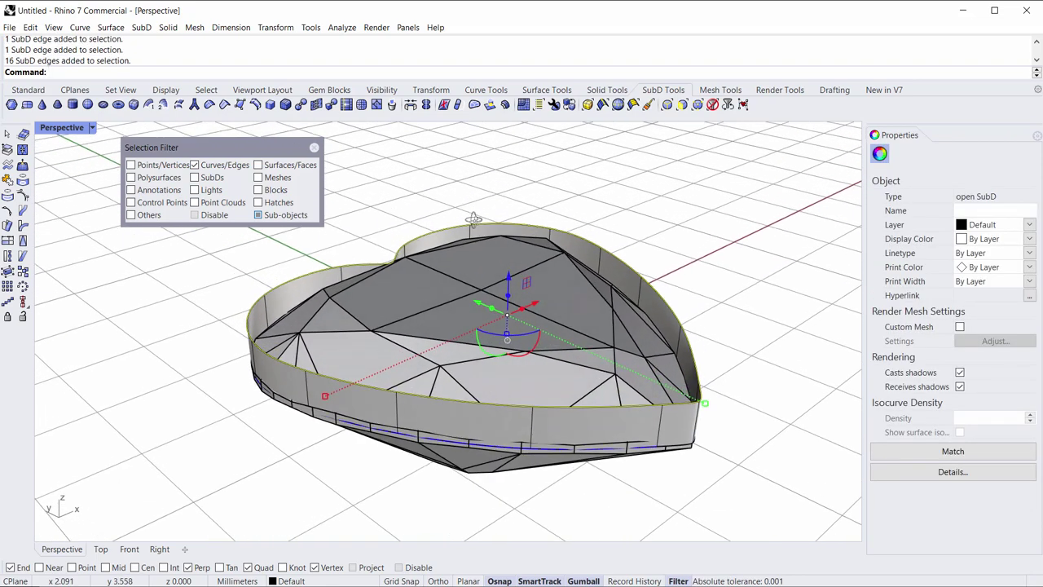
{"action": "left_click", "coordinate": [379, 225]}
Test the edge filter by box-selecting groups of edges across the SubD band's lobe, front side and pointed tip.
{"action": "double_click", "coordinate": [551, 291]}
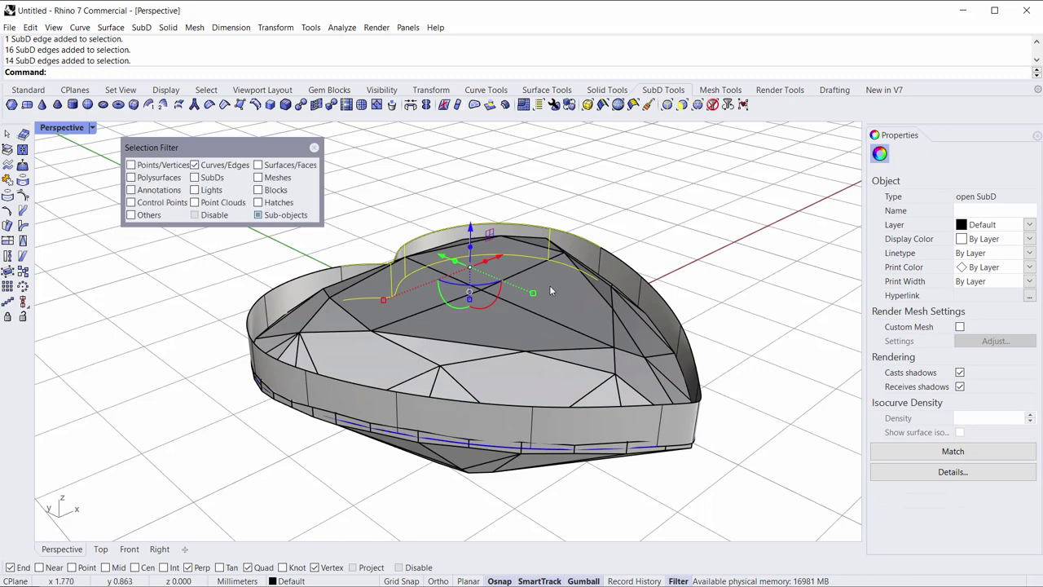
{"action": "left_click", "coordinate": [692, 246]}
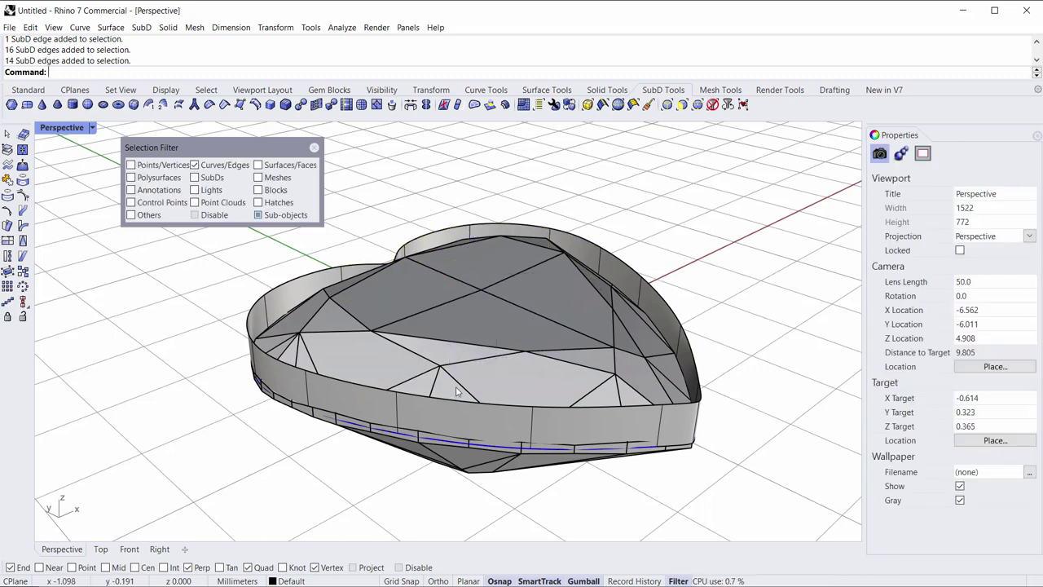
{"action": "left_click_drag", "start_coordinate": [546, 362], "coordinate": [513, 424]}
{"action": "left_click", "coordinate": [731, 348]}
{"action": "left_click_drag", "start_coordinate": [750, 359], "coordinate": [603, 445]}
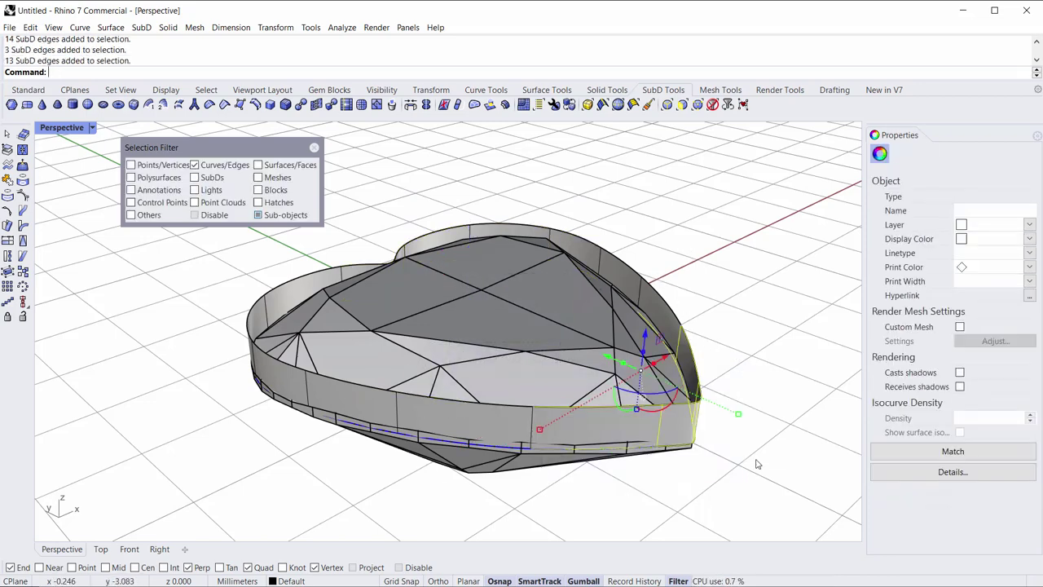
{"action": "left_click", "coordinate": [736, 502]}
{"action": "left_click_drag", "start_coordinate": [736, 506], "coordinate": [526, 387]}
{"action": "left_click", "coordinate": [722, 476]}
{"action": "right_click_drag", "start_coordinate": [538, 493], "coordinate": [486, 475]}
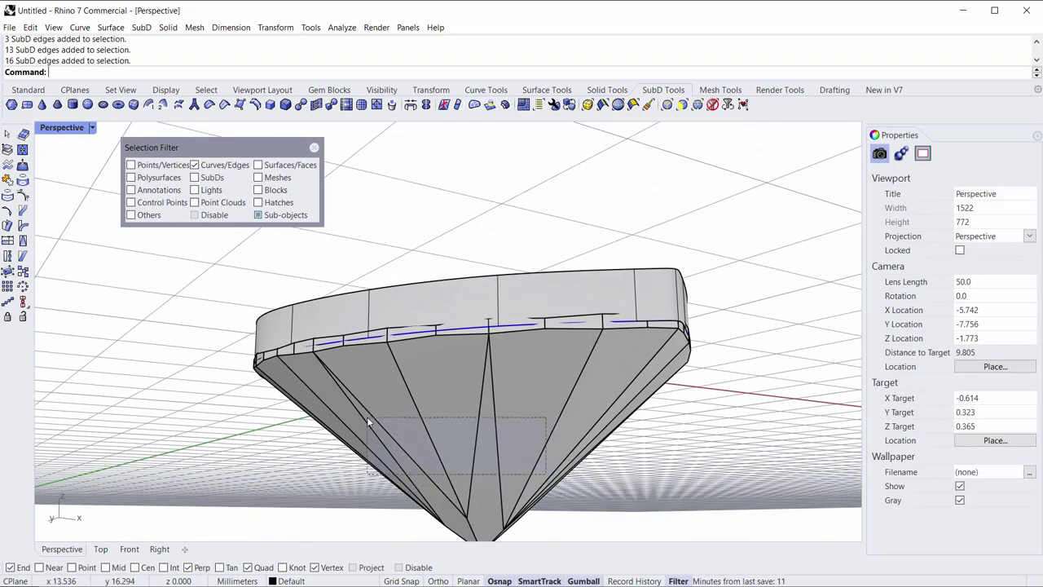
Try to scale the SubD band's top edge loop horizontally, then undo the scaling.
{"action": "right_click_drag", "start_coordinate": [366, 416], "coordinate": [432, 266]}
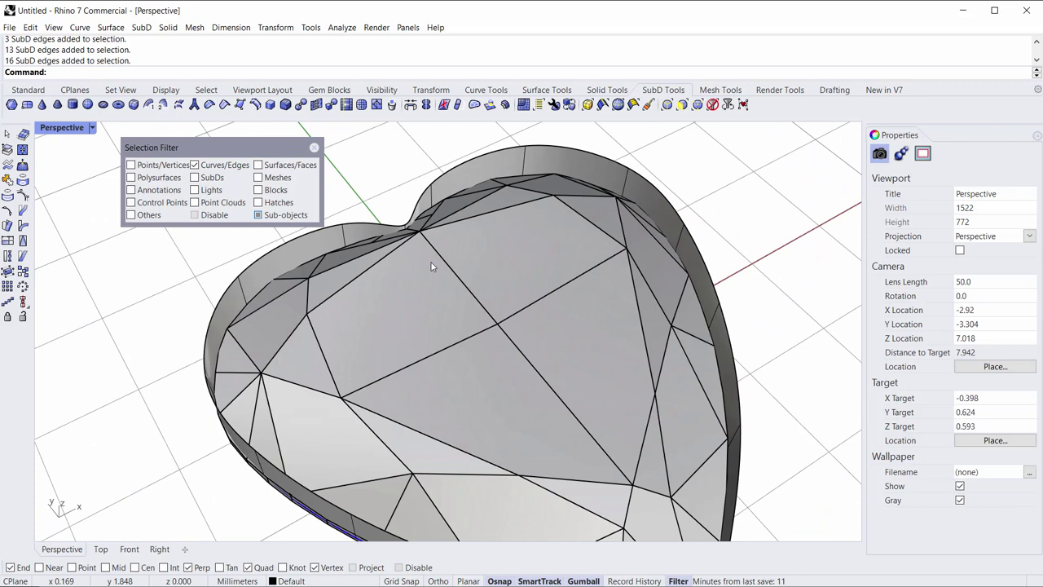
{"action": "double_click", "coordinate": [465, 167]}
{"action": "right_click_drag", "start_coordinate": [453, 174], "coordinate": [310, 373]}
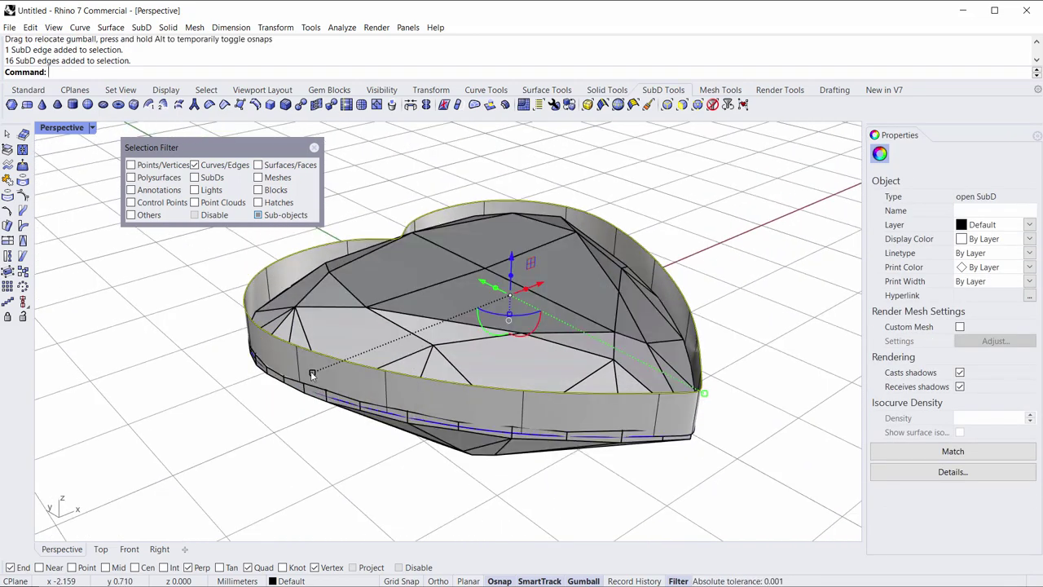
{"action": "left_click_drag", "start_coordinate": [310, 371], "coordinate": [454, 547]}
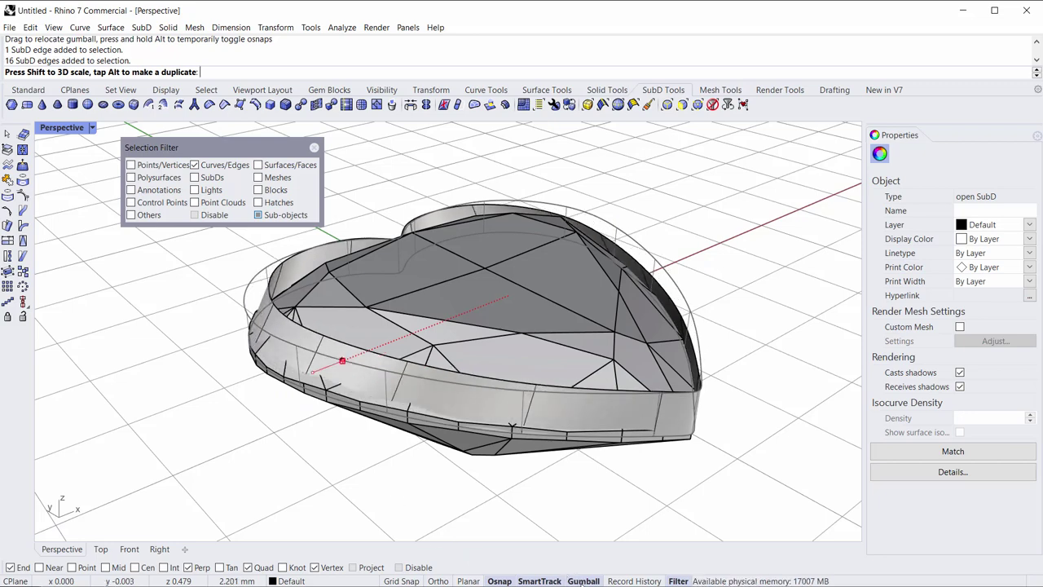
{"action": "left_click_drag", "start_coordinate": [587, 580], "coordinate": [265, 455]}
{"action": "left_click", "coordinate": [384, 498]}
{"action": "right_click_drag", "start_coordinate": [349, 461], "coordinate": [339, 493]}
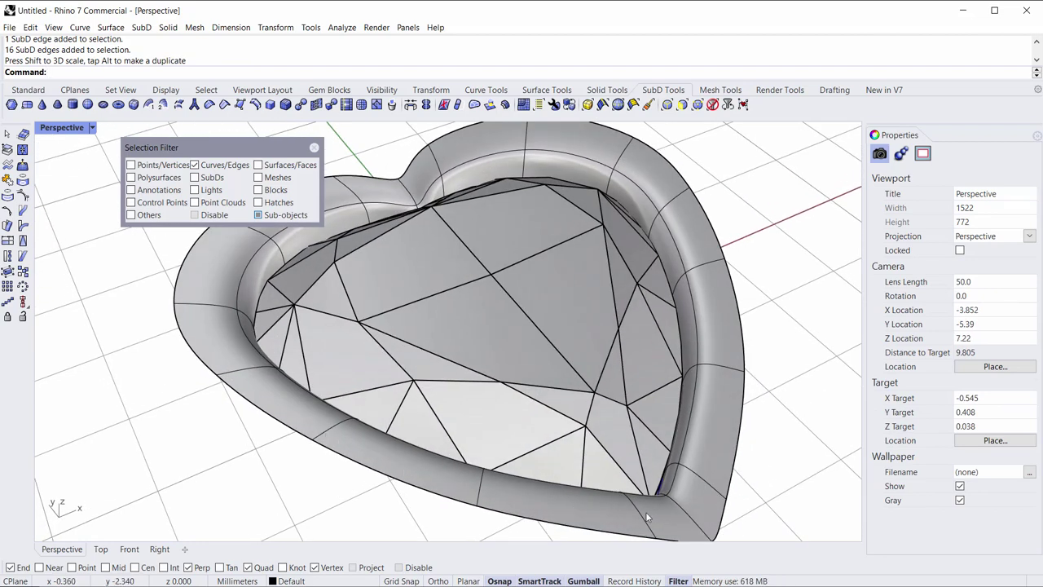
{"action": "right_click_drag", "start_coordinate": [375, 460], "coordinate": [310, 422]}
{"action": "key", "text": "ctrl+z"}
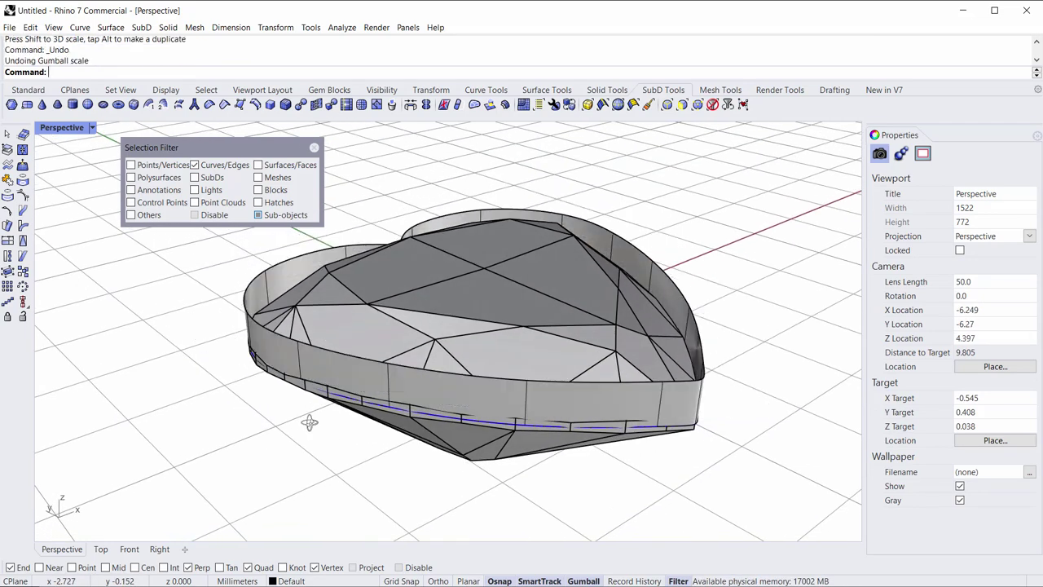
Extrude the SubD band's top edge loop outward by scaling it horizontally, forming a flat flange around the heart gem.
{"action": "double_click", "coordinate": [341, 355]}
{"action": "right_click_drag", "start_coordinate": [342, 354], "coordinate": [309, 383]}
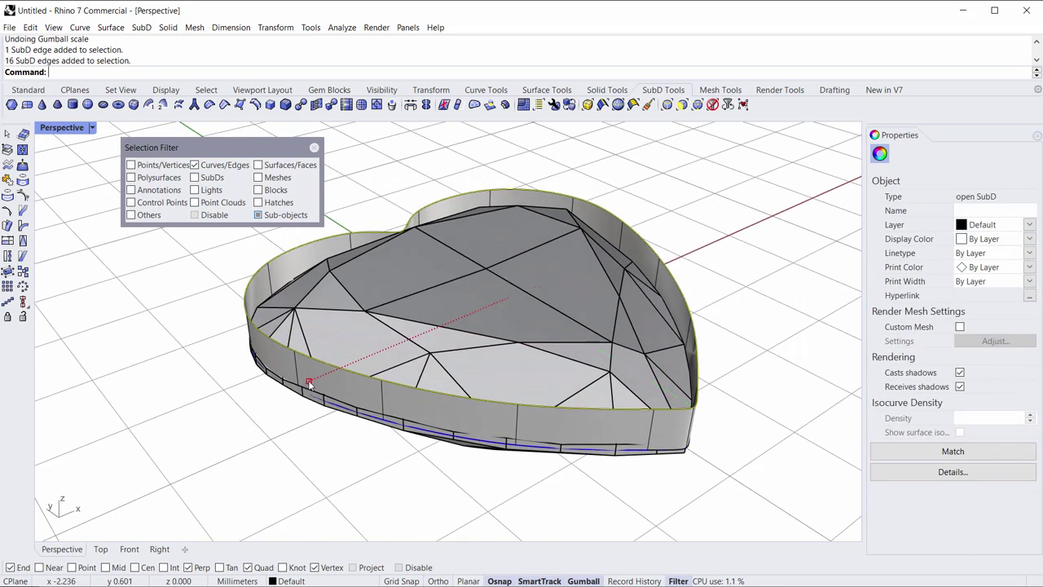
{"action": "left_click_drag", "start_coordinate": [310, 383], "coordinate": [229, 433]}
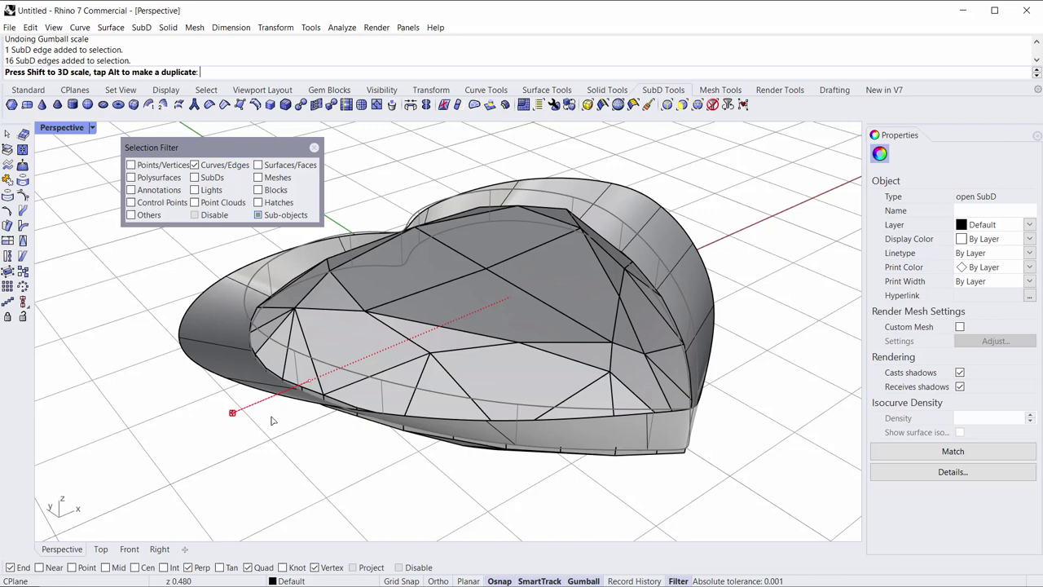
{"action": "left_click_drag", "start_coordinate": [273, 421], "coordinate": [241, 451]}
{"action": "right_click_drag", "start_coordinate": [372, 490], "coordinate": [402, 405]}
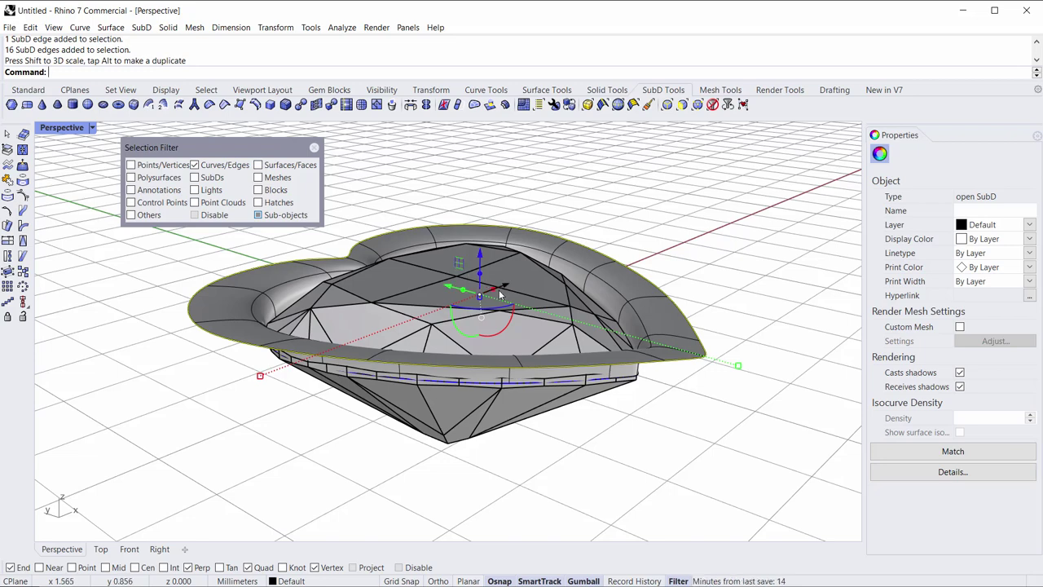
Extrude the flange's outer edge loop straight down in stages to form the rounded rim and outer wall of the setting.
{"action": "scroll", "coordinate": [494, 291], "scroll_direction": "up", "scroll_amount": 8}
{"action": "scroll", "coordinate": [494, 294], "scroll_direction": "down", "scroll_amount": 8}
{"action": "right_click_drag", "start_coordinate": [494, 298], "coordinate": [481, 295]}
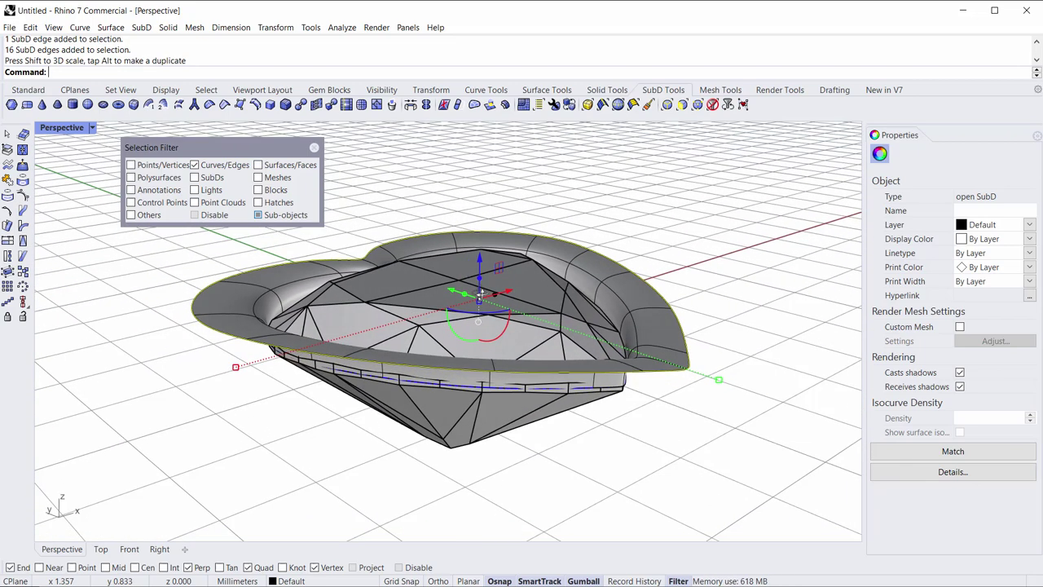
{"action": "scroll", "coordinate": [250, 348], "scroll_direction": "up", "scroll_amount": 2}
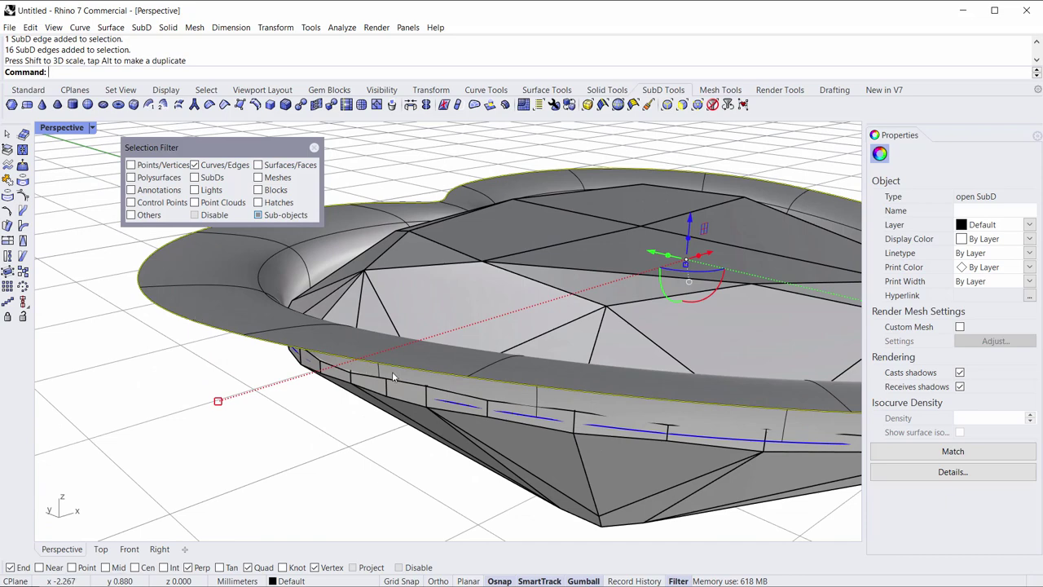
{"action": "scroll", "coordinate": [424, 370], "scroll_direction": "down", "scroll_amount": 2}
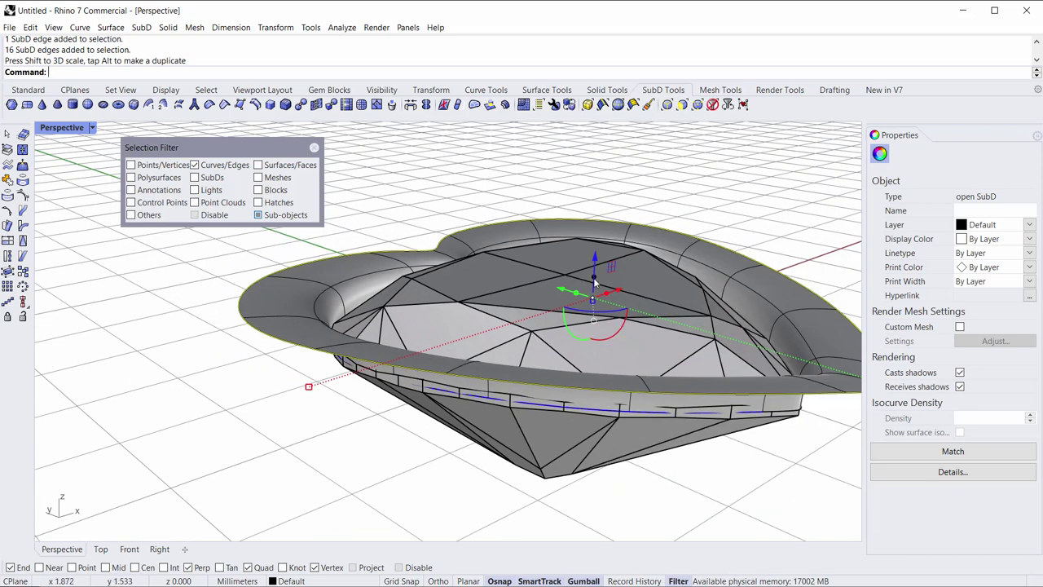
{"action": "left_click_drag", "start_coordinate": [595, 281], "coordinate": [590, 327]}
{"action": "scroll", "coordinate": [505, 331], "scroll_direction": "down", "scroll_amount": 4}
{"action": "right_click_drag", "start_coordinate": [515, 333], "coordinate": [457, 322], "text": "shift"}
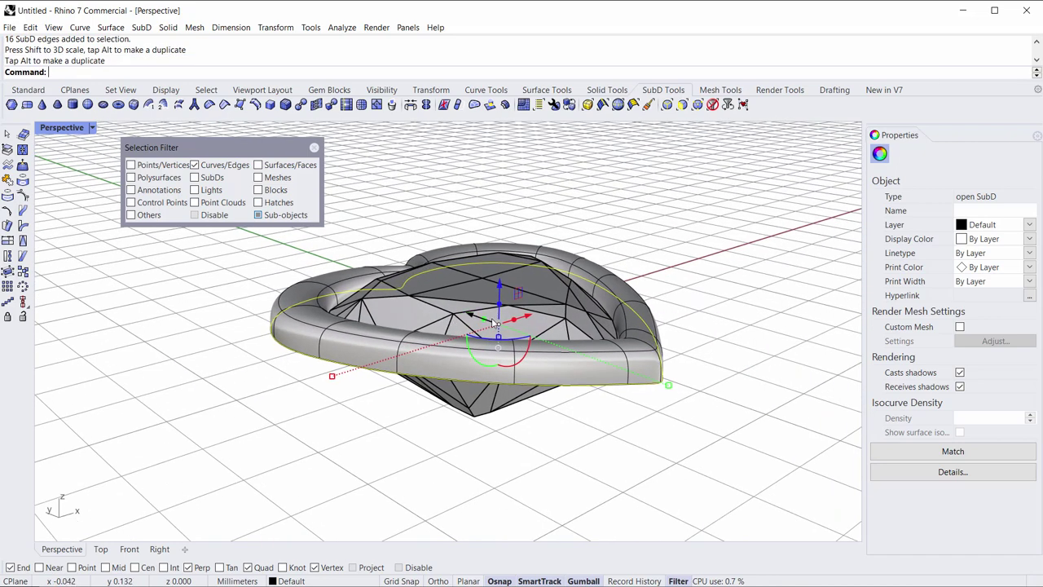
{"action": "scroll", "coordinate": [479, 367], "scroll_direction": "up", "scroll_amount": 2}
{"action": "left_click_drag", "start_coordinate": [502, 290], "coordinate": [501, 423]}
Lengthen the outer wall by moving its lower edge loop down past the gem's pointed bottom.
{"action": "right_click_drag", "start_coordinate": [757, 390], "coordinate": [714, 470]}
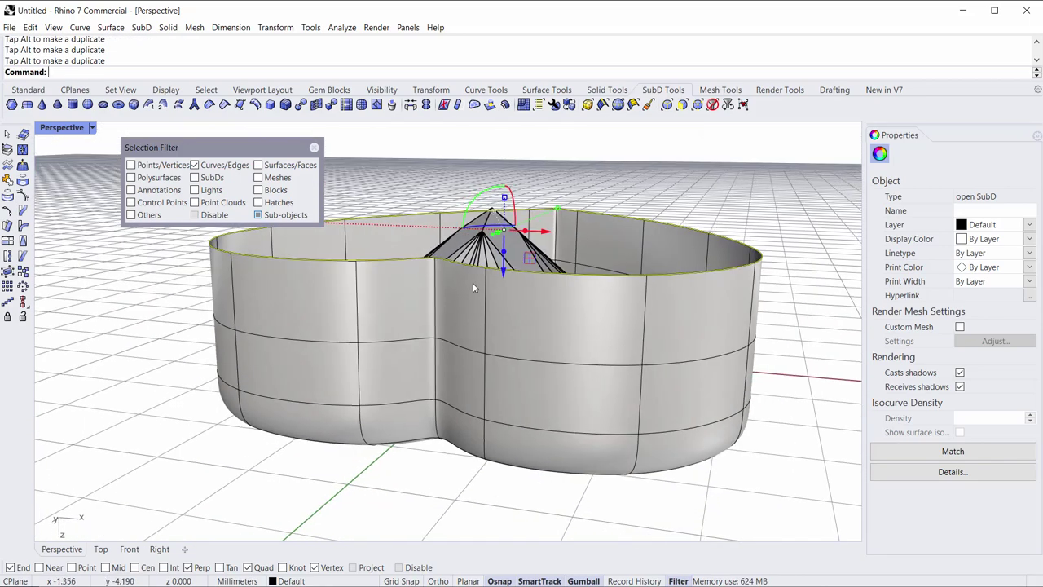
{"action": "right_click_drag", "start_coordinate": [473, 283], "coordinate": [483, 308]}
{"action": "left_click_drag", "start_coordinate": [501, 304], "coordinate": [501, 256]}
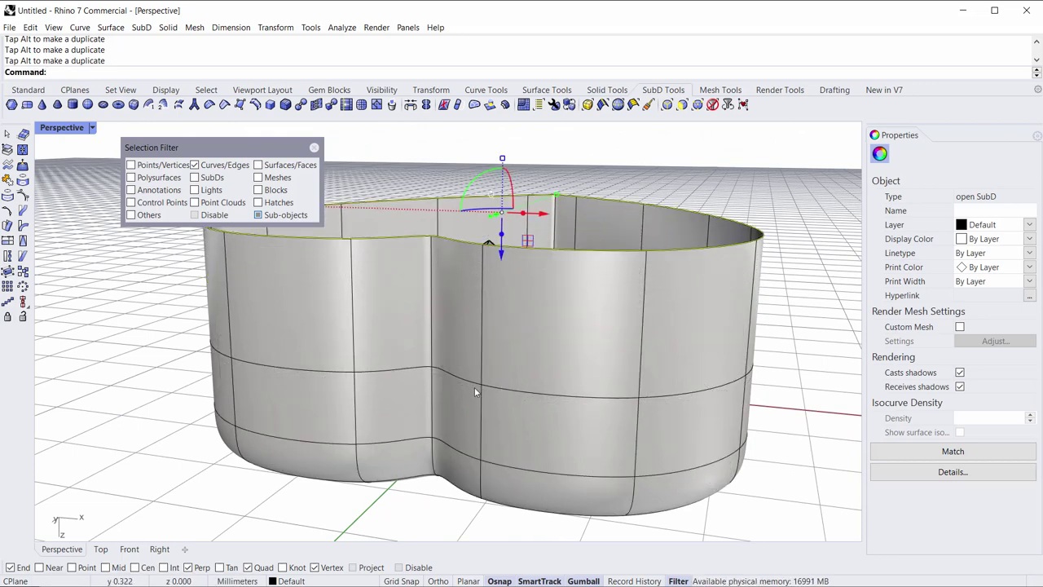
{"action": "right_click_drag", "start_coordinate": [514, 351], "coordinate": [506, 249]}
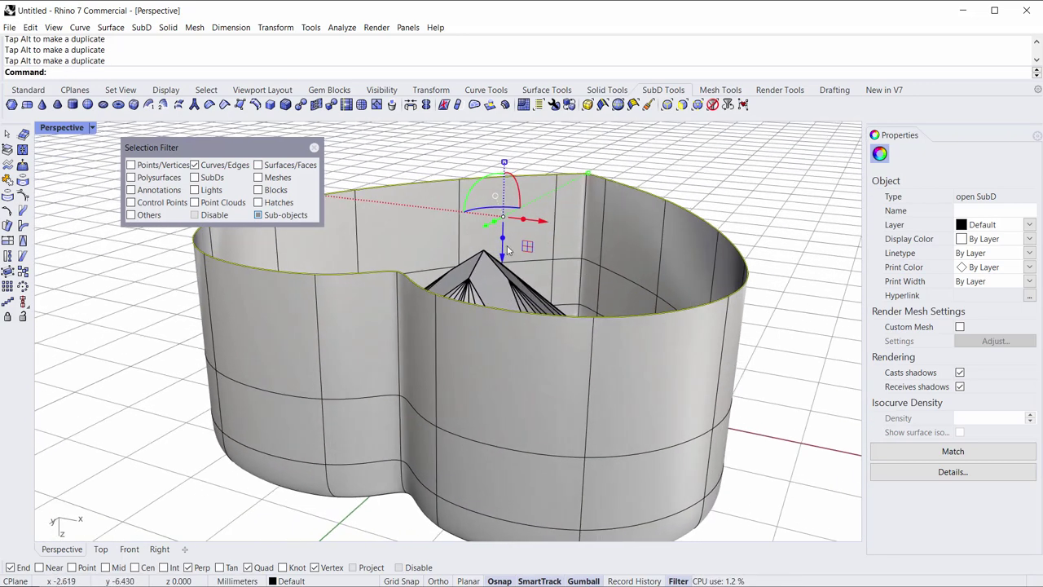
{"action": "mouse_move", "coordinate": [504, 257]}
{"action": "left_mouse_down"}
{"action": "mouse_move", "coordinate": [502, 310]}
{"action": "mouse_move", "coordinate": [503, 242]}
{"action": "left_mouse_up"}
{"action": "scroll", "coordinate": [437, 299], "scroll_direction": "down", "scroll_amount": 6}
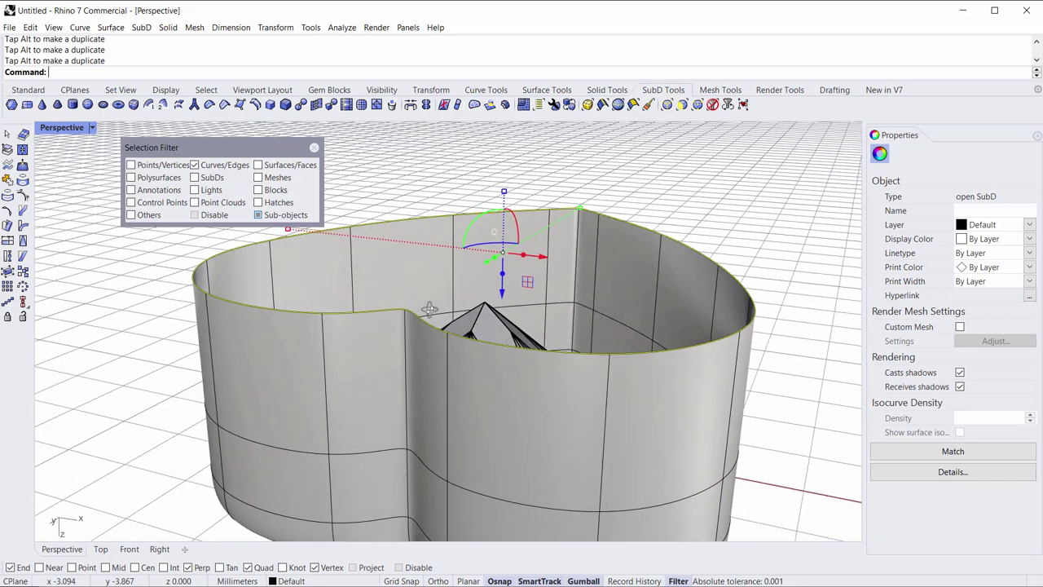
Extrude the wall's lower edge loop inward twice by scaling, forming a base with a heart-shaped opening, and clear the selection.
{"action": "right_click_drag", "start_coordinate": [434, 324], "coordinate": [438, 334], "text": "shift"}
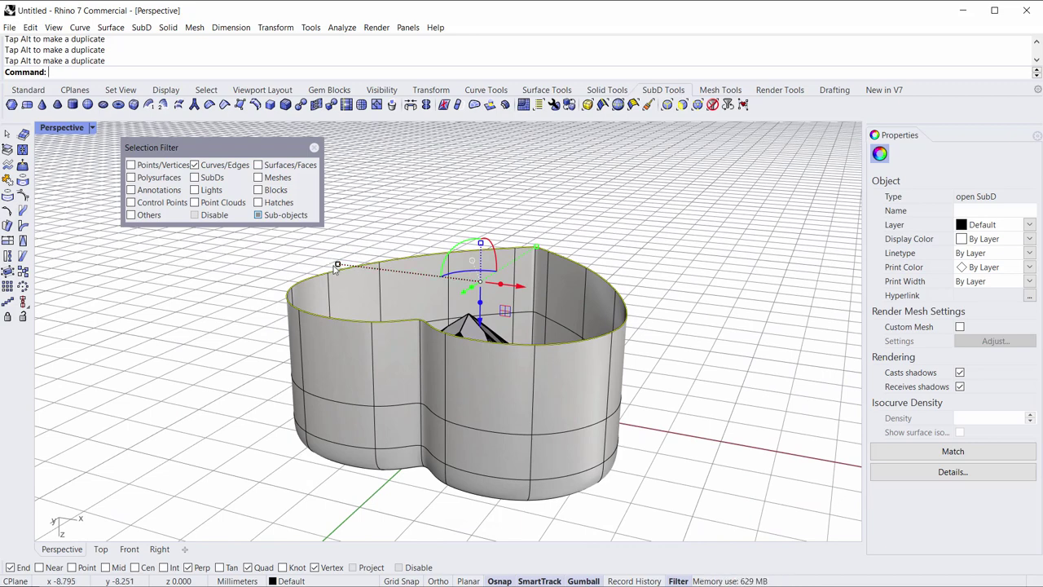
{"action": "left_click_drag", "start_coordinate": [337, 266], "coordinate": [364, 279]}
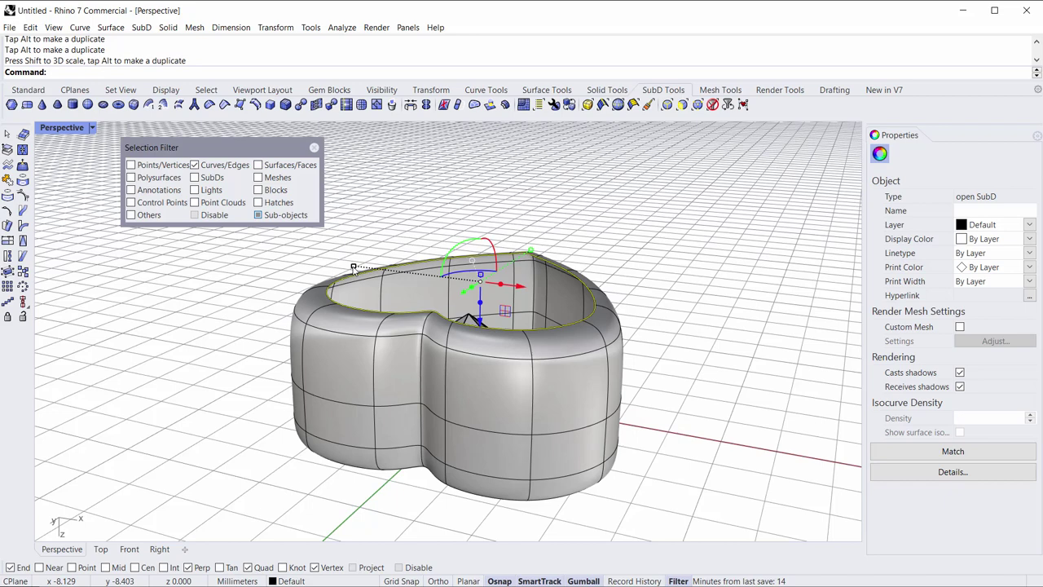
{"action": "left_click_drag", "start_coordinate": [354, 269], "coordinate": [364, 295]}
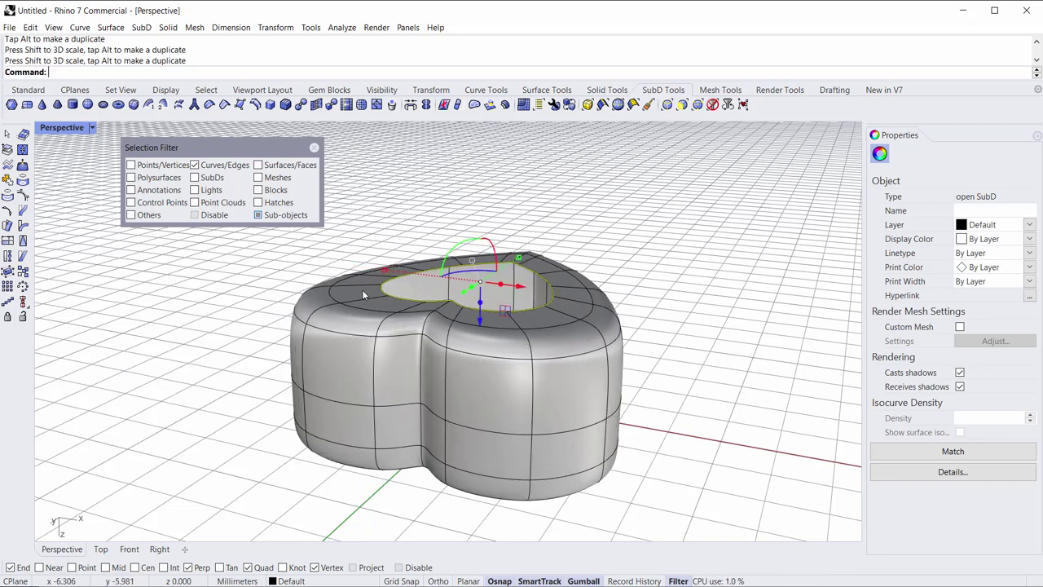
{"action": "left_click", "coordinate": [656, 229]}
Examine the setting from below and above, and test picking in the gem area with the edge filter active.
{"action": "right_click_drag", "start_coordinate": [656, 229], "coordinate": [528, 375]}
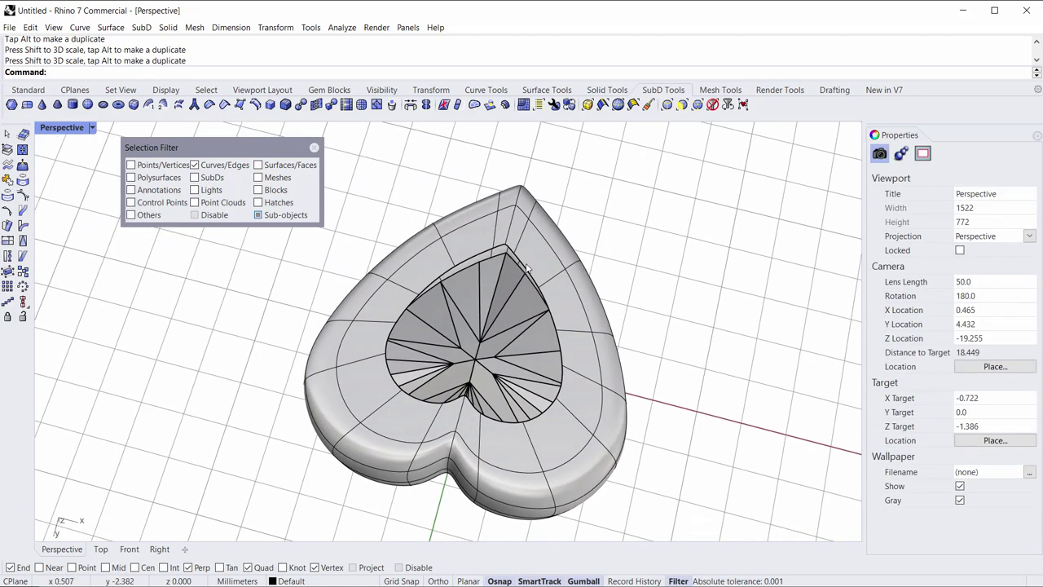
{"action": "right_click_drag", "start_coordinate": [619, 167], "coordinate": [484, 326]}
{"action": "left_click", "coordinate": [493, 294]}
{"action": "left_click", "coordinate": [693, 293]}
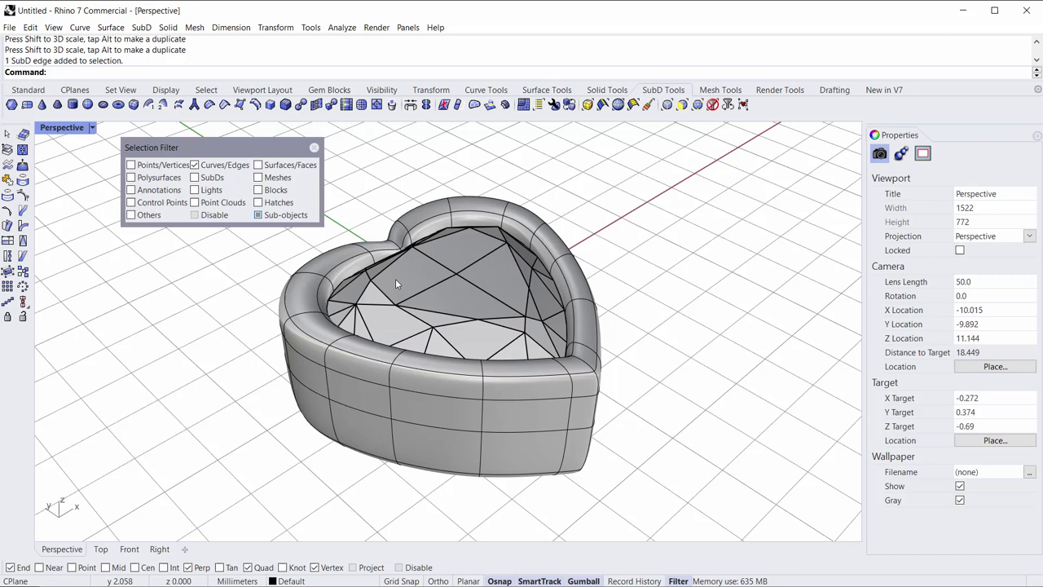
{"action": "left_click", "coordinate": [484, 293]}
{"action": "left_click", "coordinate": [658, 275]}
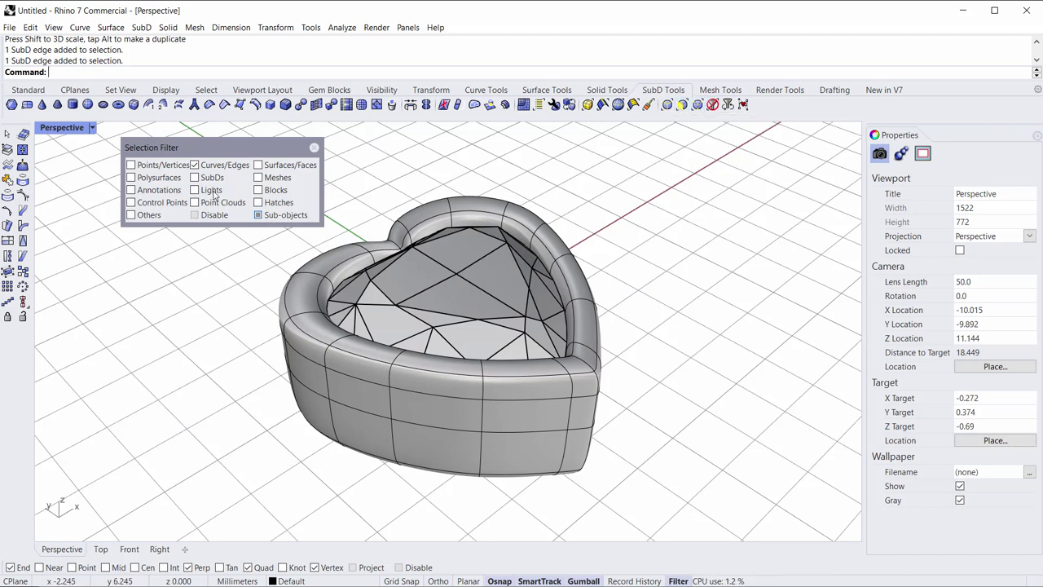
Reset the selection filter to allow all object types, then hide the heart gem block to expose the setting's interior.
{"action": "left_click", "coordinate": [712, 107]}
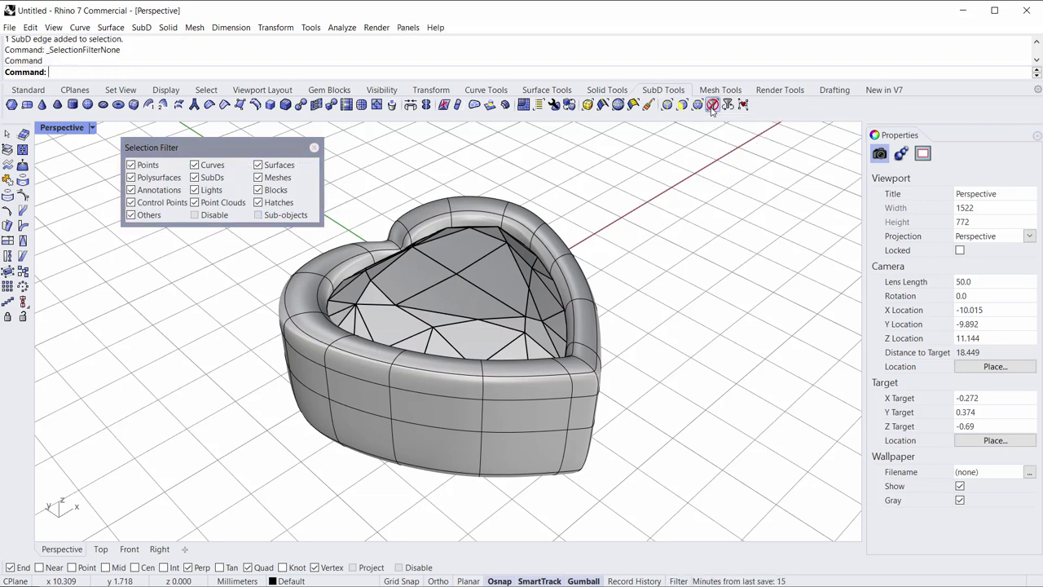
{"action": "left_click", "coordinate": [458, 309]}
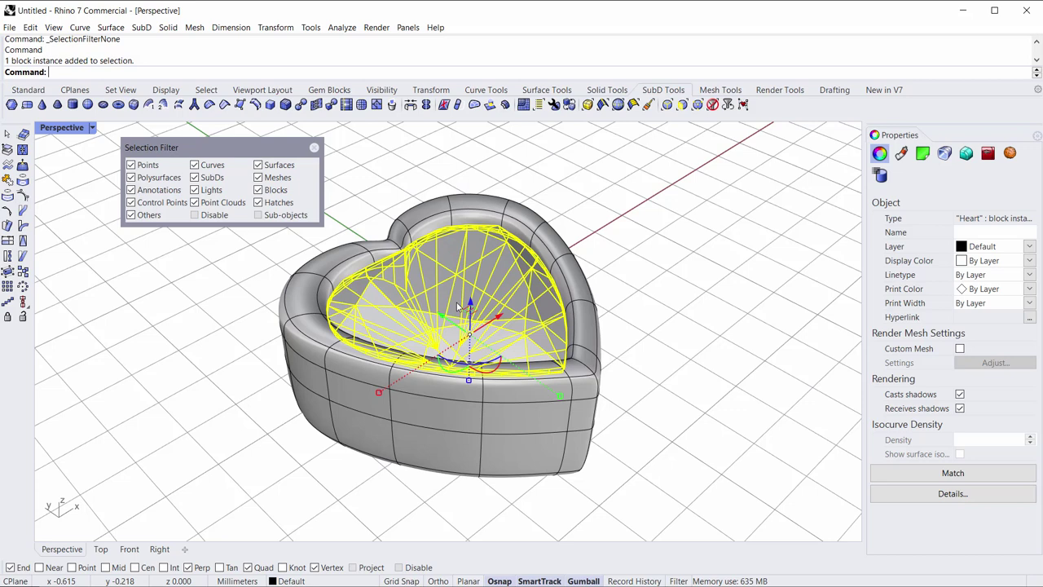
{"action": "left_click", "coordinate": [389, 93]}
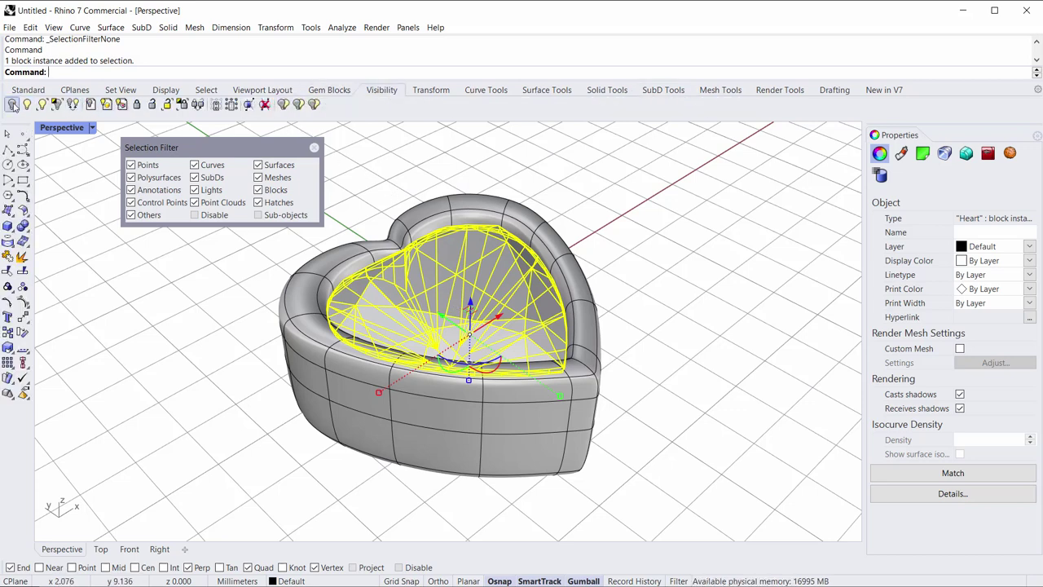
{"action": "left_click", "coordinate": [12, 105]}
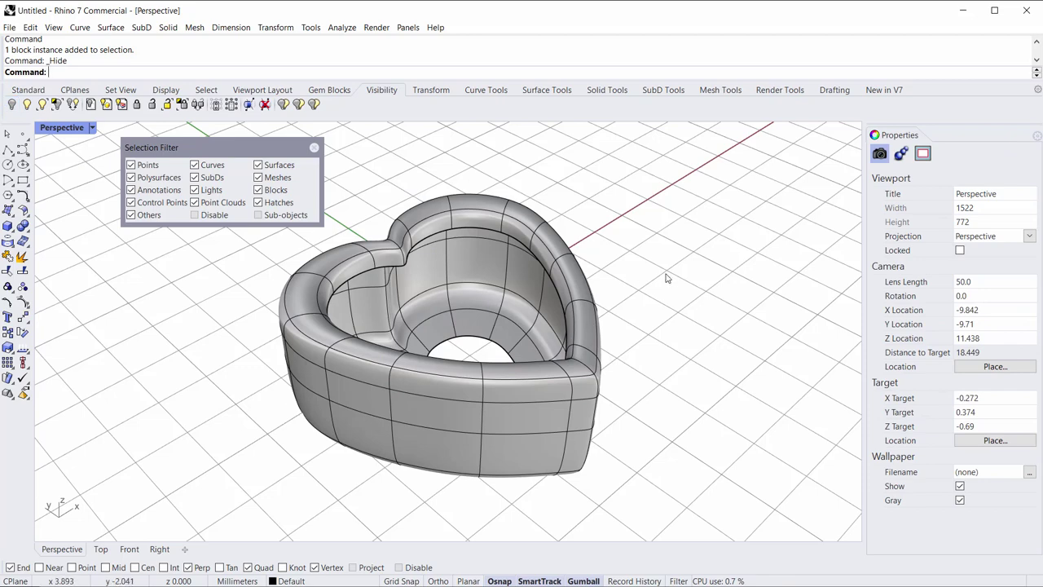
{"action": "right_click_drag", "start_coordinate": [666, 278], "coordinate": [379, 237]}
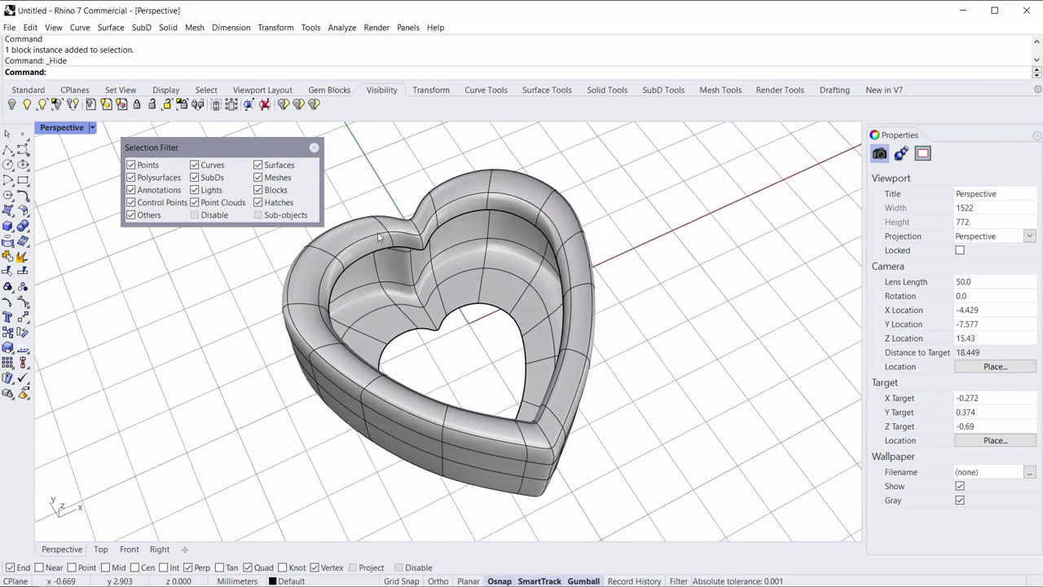
Show the hidden heart gem block, then hide it again using the Hide command.
{"action": "left_click", "coordinate": [26, 105]}
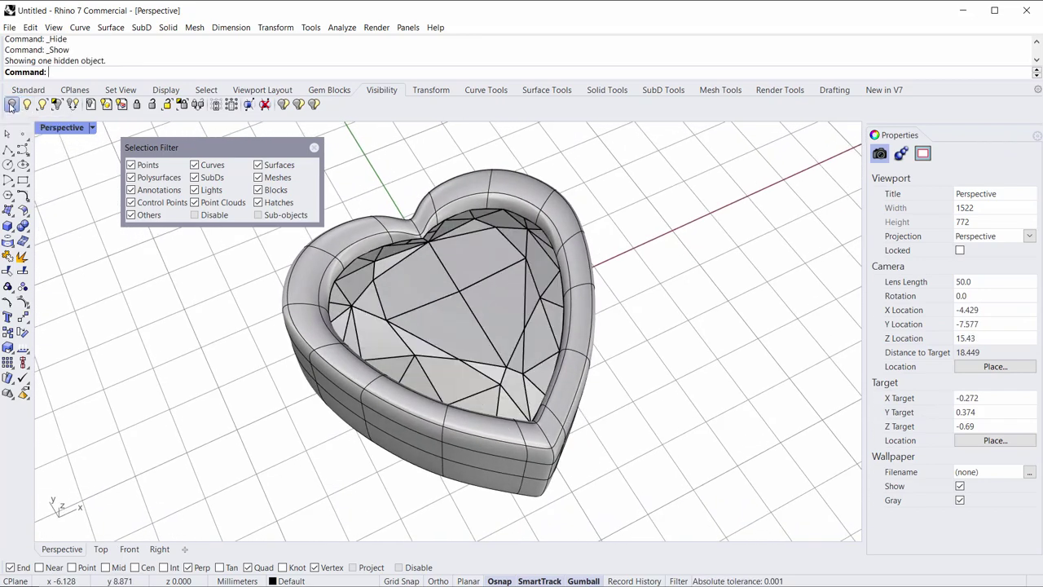
{"action": "left_click", "coordinate": [13, 104]}
{"action": "left_click", "coordinate": [485, 298]}
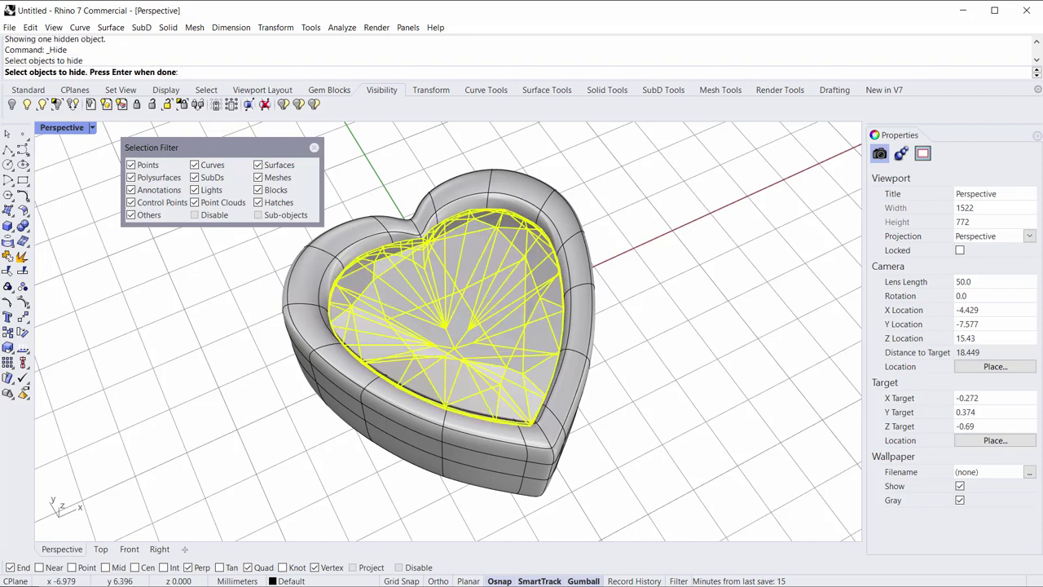
{"action": "left_click", "coordinate": [13, 104]}
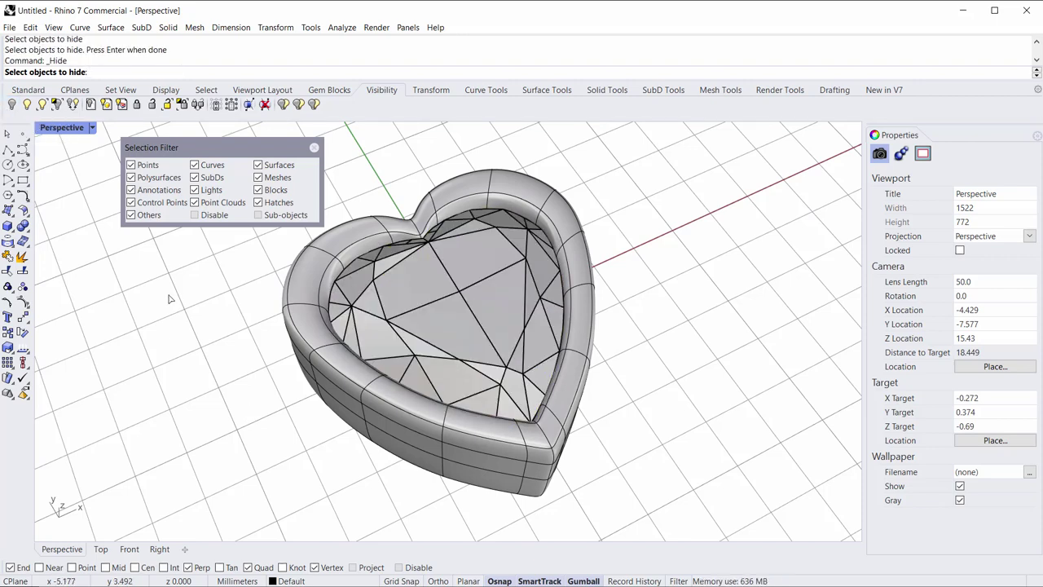
{"action": "left_click", "coordinate": [510, 303]}
{"action": "key", "text": "Return"}
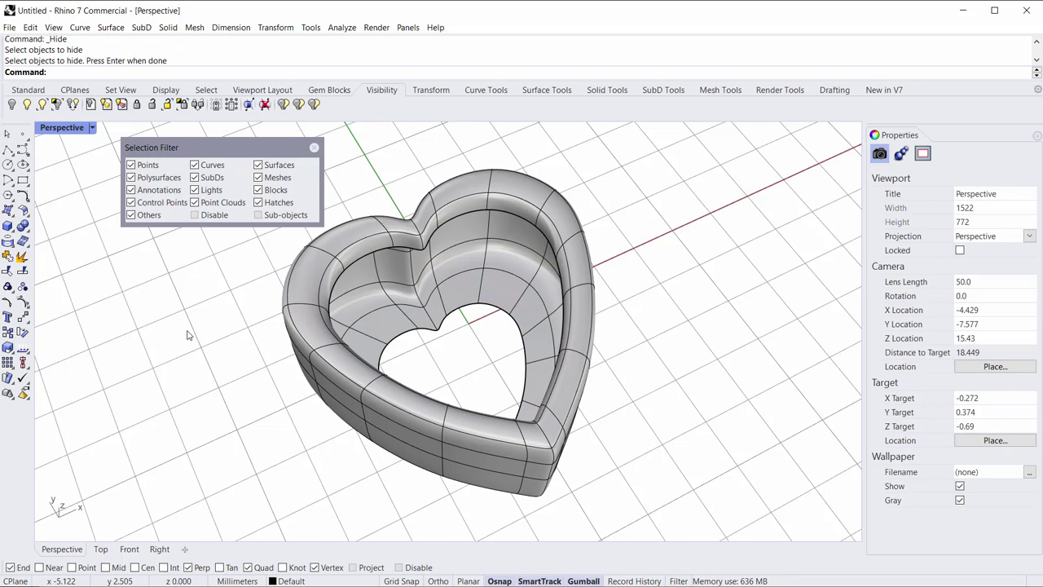
Clear the whole-object selection, limit picking to SubD edges and select the open inner edge loop of the setting's rim.
{"action": "right_click_drag", "start_coordinate": [487, 302], "coordinate": [377, 249]}
{"action": "scroll", "coordinate": [377, 249], "scroll_direction": "up", "scroll_amount": 5}
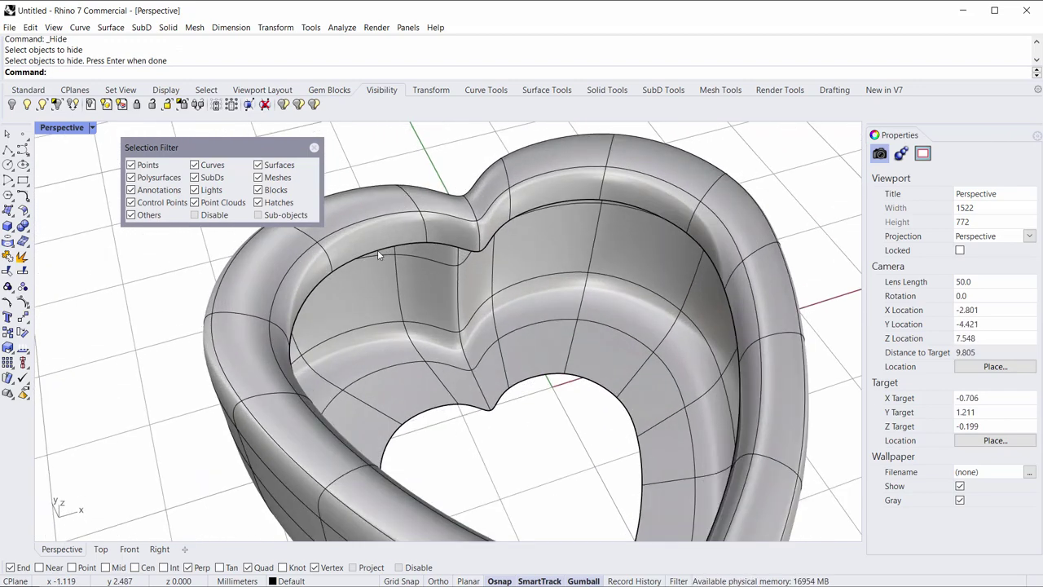
{"action": "left_click", "coordinate": [362, 226]}
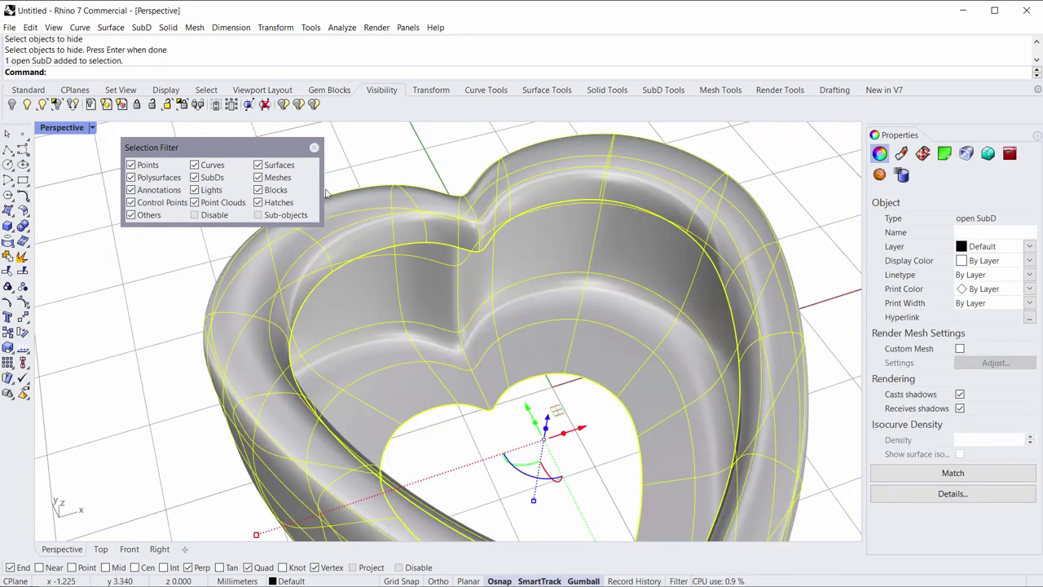
{"action": "left_click", "coordinate": [421, 163]}
{"action": "left_click", "coordinate": [662, 90]}
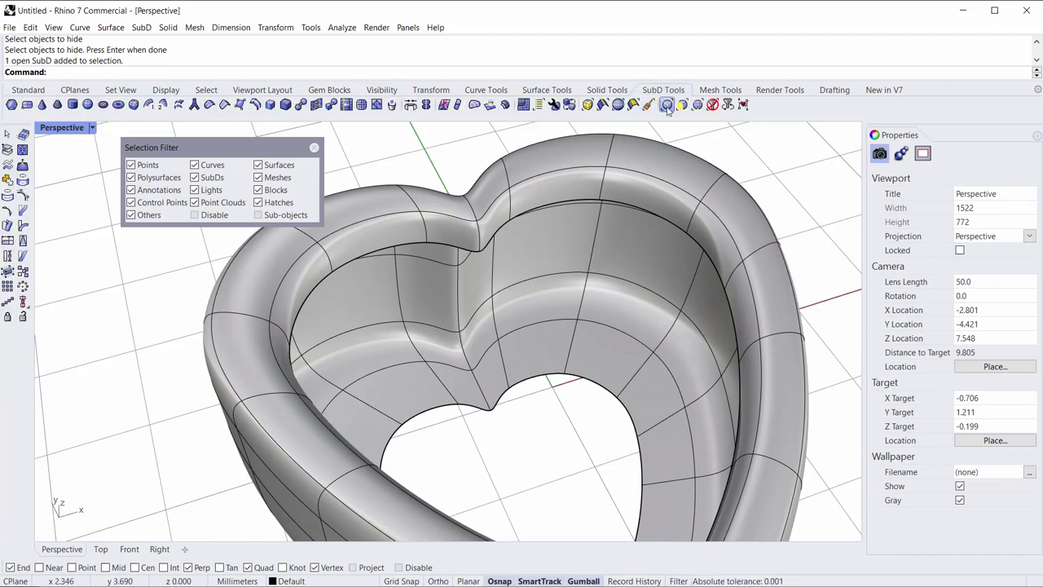
{"action": "left_click", "coordinate": [666, 106]}
{"action": "double_click", "coordinate": [566, 209]}
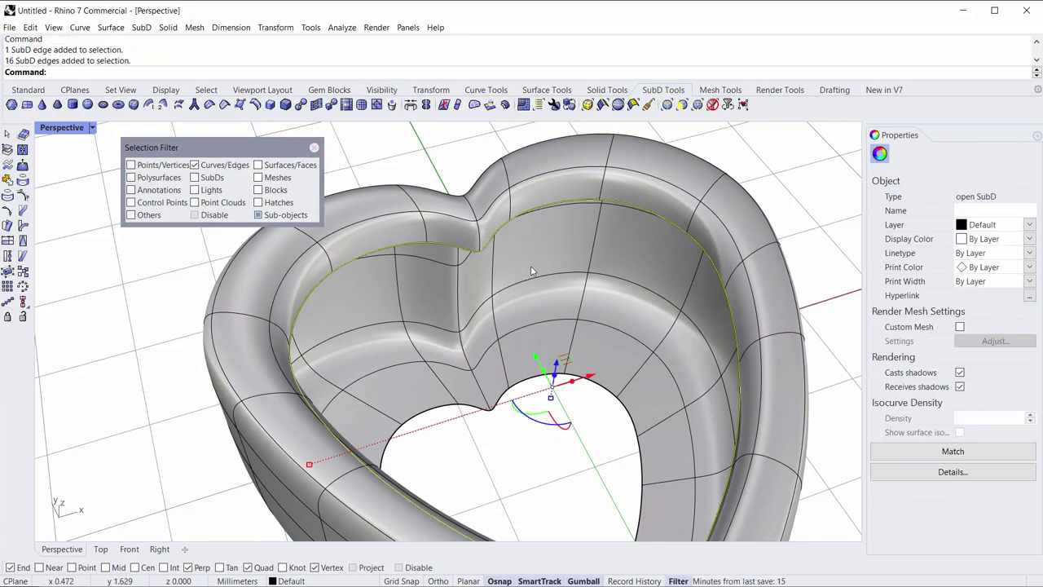
Extrude the selected rim loop downward, and extrude it inward by 3D scaling to form a heart-shaped ledge for the gem.
{"action": "scroll", "coordinate": [532, 270], "scroll_direction": "down", "scroll_amount": 6}
{"action": "right_click_drag", "start_coordinate": [513, 316], "coordinate": [476, 277]}
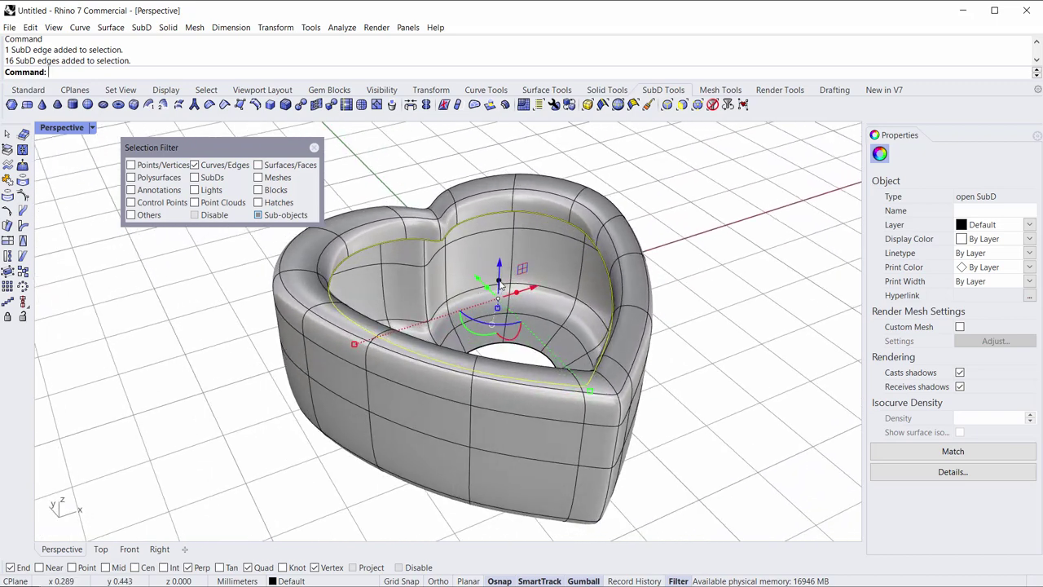
{"action": "left_click_drag", "start_coordinate": [499, 282], "coordinate": [499, 301]}
{"action": "right_click_drag", "start_coordinate": [447, 271], "coordinate": [359, 335]}
{"action": "left_click_drag", "start_coordinate": [344, 340], "coordinate": [383, 339]}
{"action": "right_click_drag", "start_coordinate": [391, 342], "coordinate": [465, 321]}
{"action": "scroll", "coordinate": [477, 323], "scroll_direction": "up", "scroll_amount": 3}
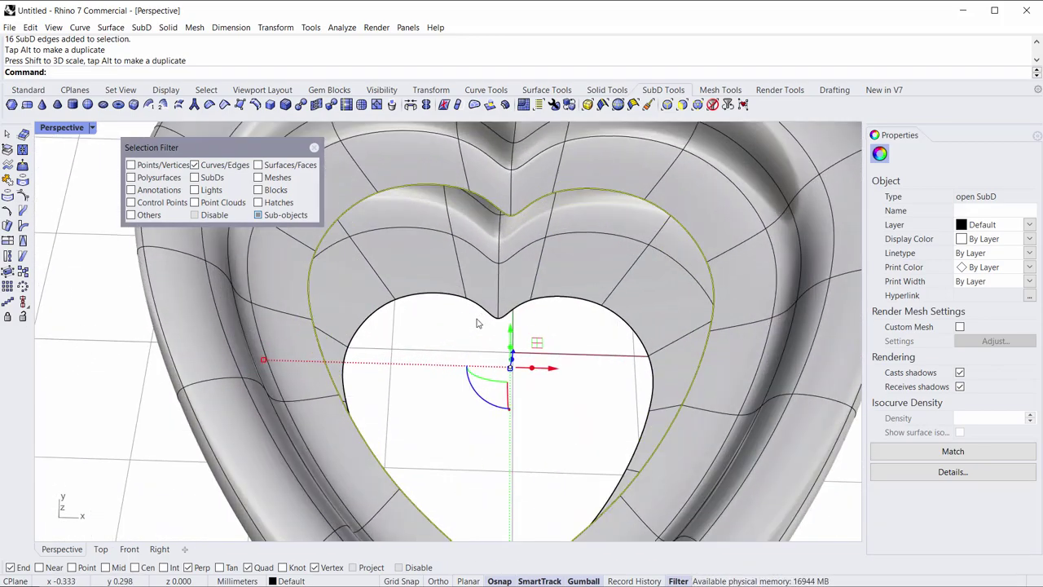
Add the edge loop of the base's heart-shaped opening to the selection and start a Bridge between both open loops.
{"action": "double_click", "coordinate": [432, 298], "text": "shift"}
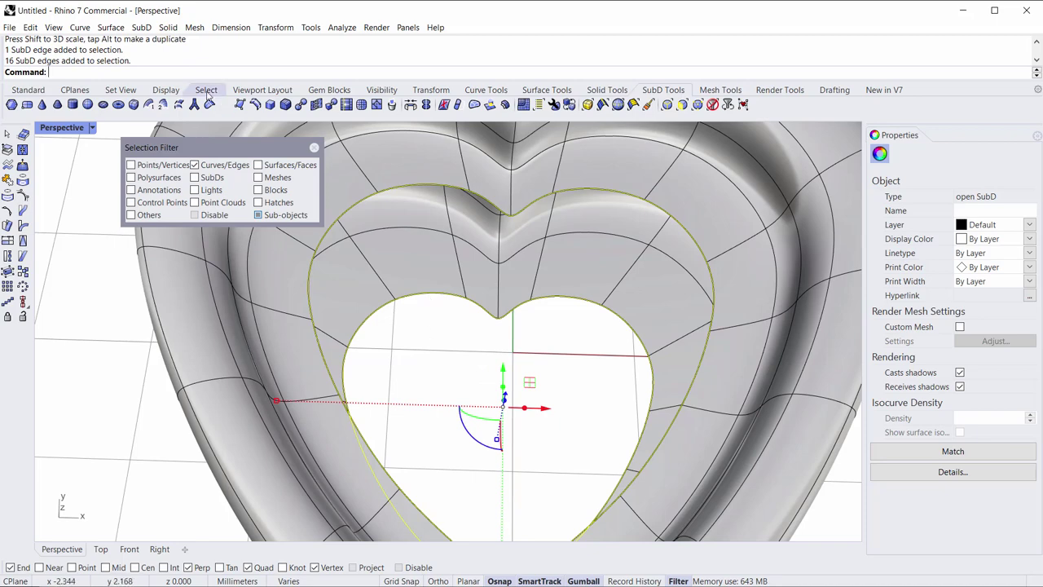
{"action": "left_click_drag", "start_coordinate": [224, 148], "coordinate": [182, 170]}
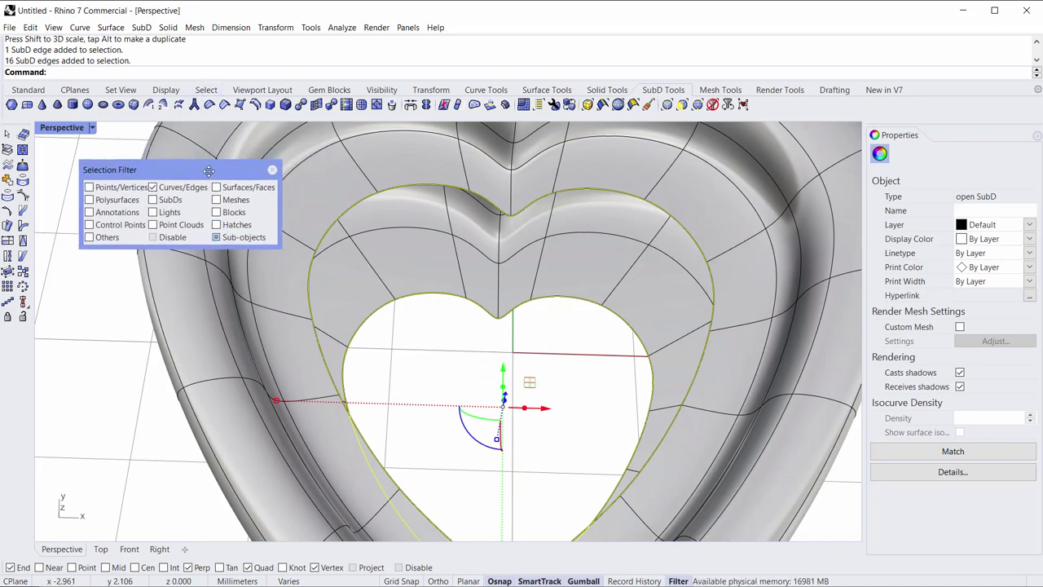
{"action": "right_click_drag", "start_coordinate": [405, 342], "coordinate": [568, 337]}
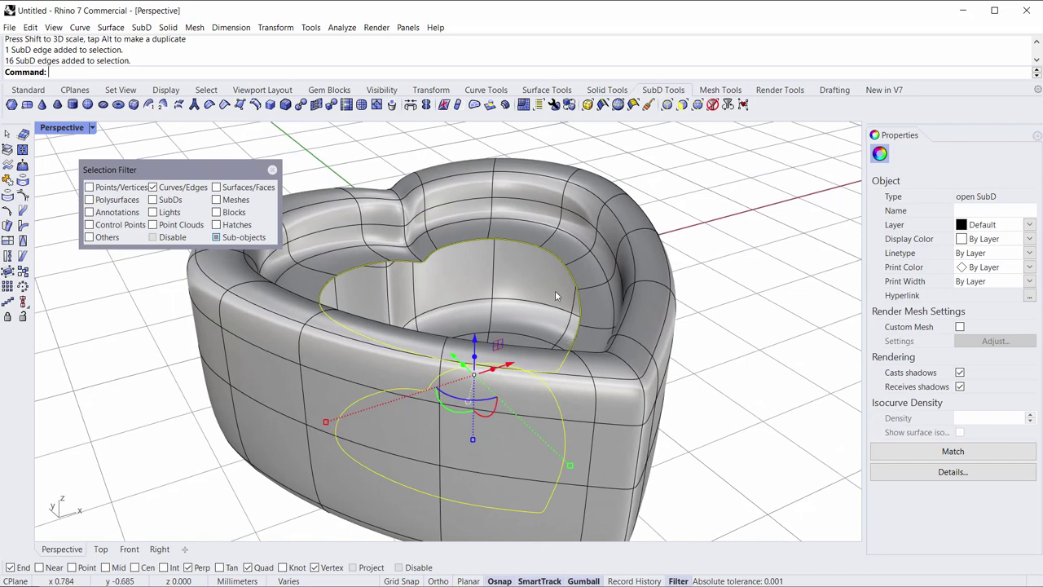
{"action": "right_click_drag", "start_coordinate": [557, 296], "coordinate": [515, 306]}
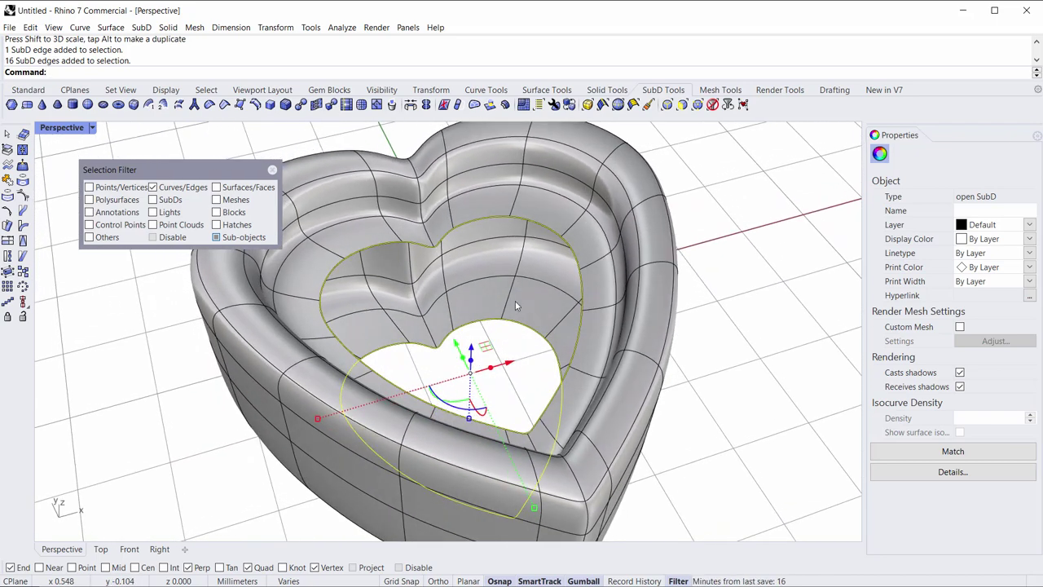
{"action": "left_click", "coordinate": [410, 106]}
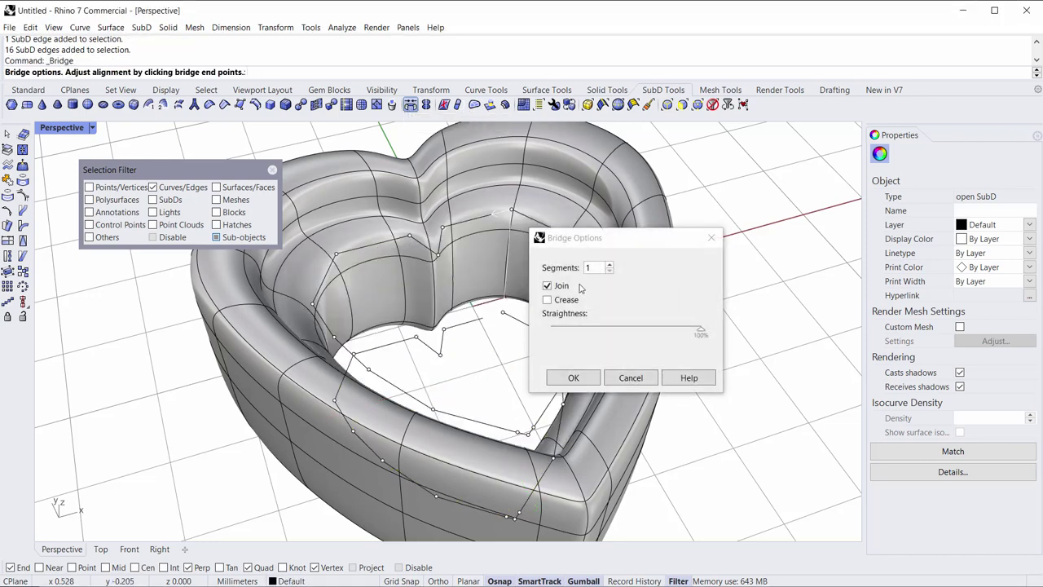
{"action": "left_click_drag", "start_coordinate": [608, 245], "coordinate": [745, 242]}
{"action": "right_click_drag", "start_coordinate": [554, 326], "coordinate": [483, 330]}
{"action": "scroll", "coordinate": [483, 330], "scroll_direction": "up", "scroll_amount": 3}
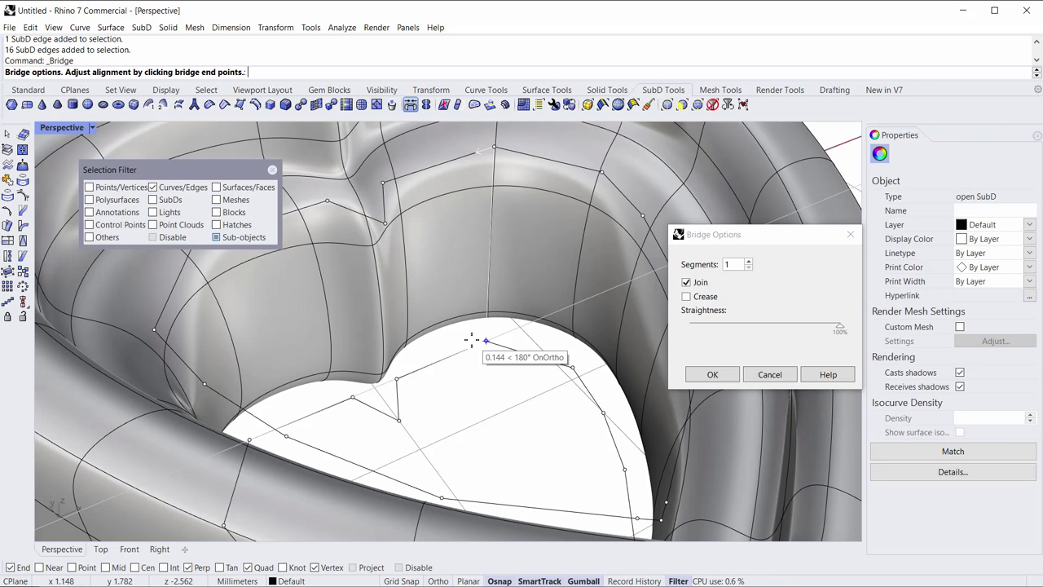
Try different segment counts for the bridge, up to 10, and return to 1 segment.
{"action": "left_click", "coordinate": [739, 265]}
{"action": "scroll", "coordinate": [739, 264], "scroll_direction": "up", "scroll_amount": 5}
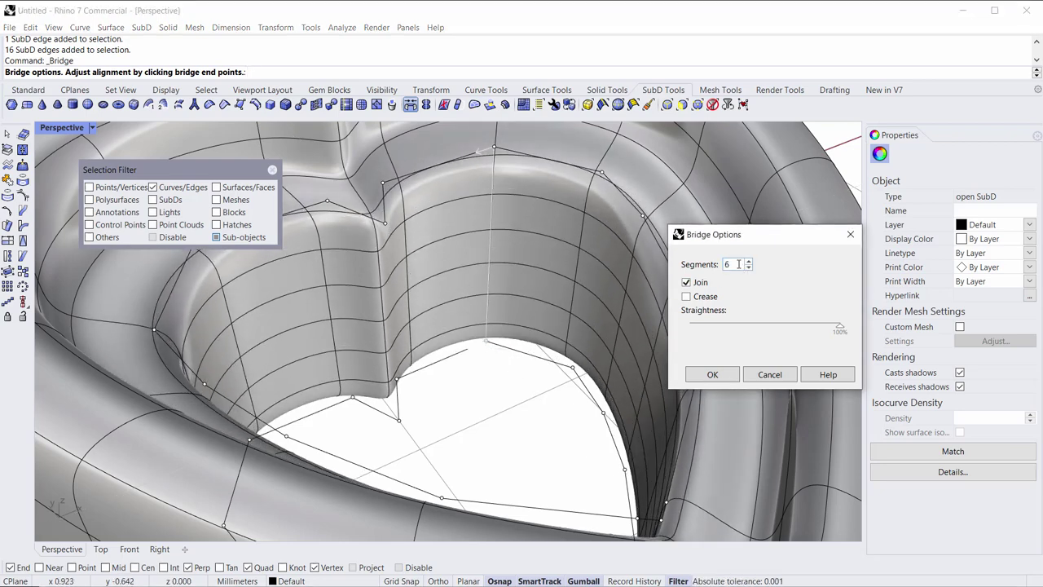
{"action": "scroll", "coordinate": [740, 264], "scroll_direction": "down", "scroll_amount": 4}
{"action": "scroll", "coordinate": [740, 264], "scroll_direction": "up", "scroll_amount": 8}
{"action": "scroll", "coordinate": [739, 264], "scroll_direction": "down", "scroll_amount": 7}
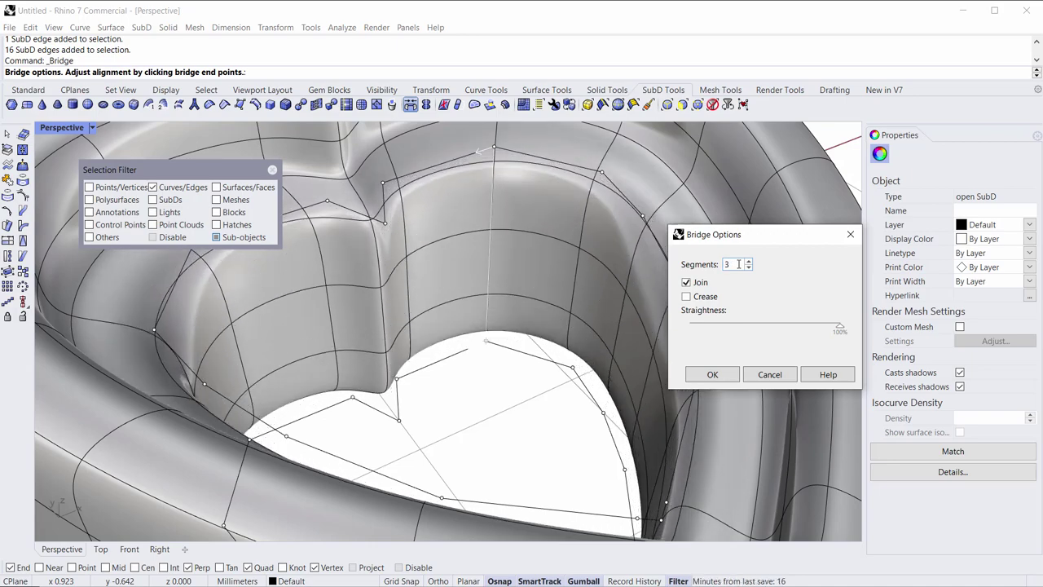
{"action": "scroll", "coordinate": [738, 264], "scroll_direction": "up", "scroll_amount": 4}
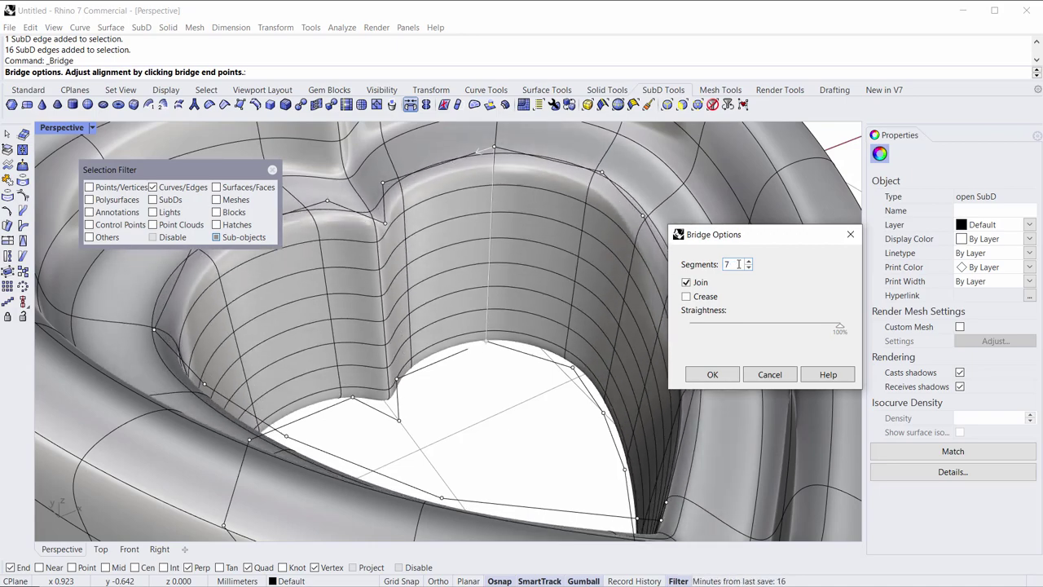
{"action": "scroll", "coordinate": [738, 264], "scroll_direction": "up", "scroll_amount": 3}
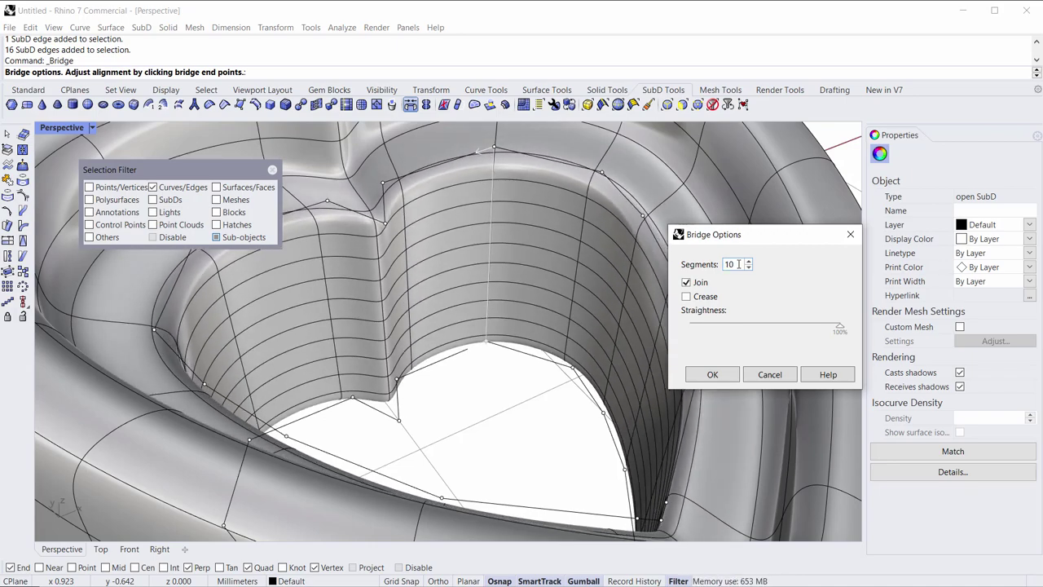
{"action": "scroll", "coordinate": [738, 264], "scroll_direction": "down", "scroll_amount": 4}
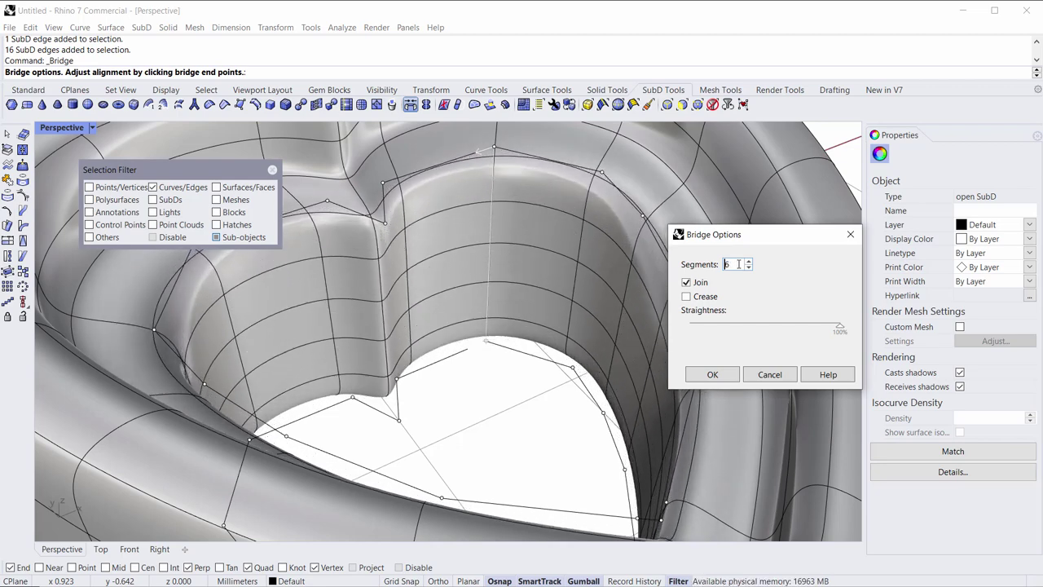
{"action": "scroll", "coordinate": [738, 264], "scroll_direction": "down", "scroll_amount": 5}
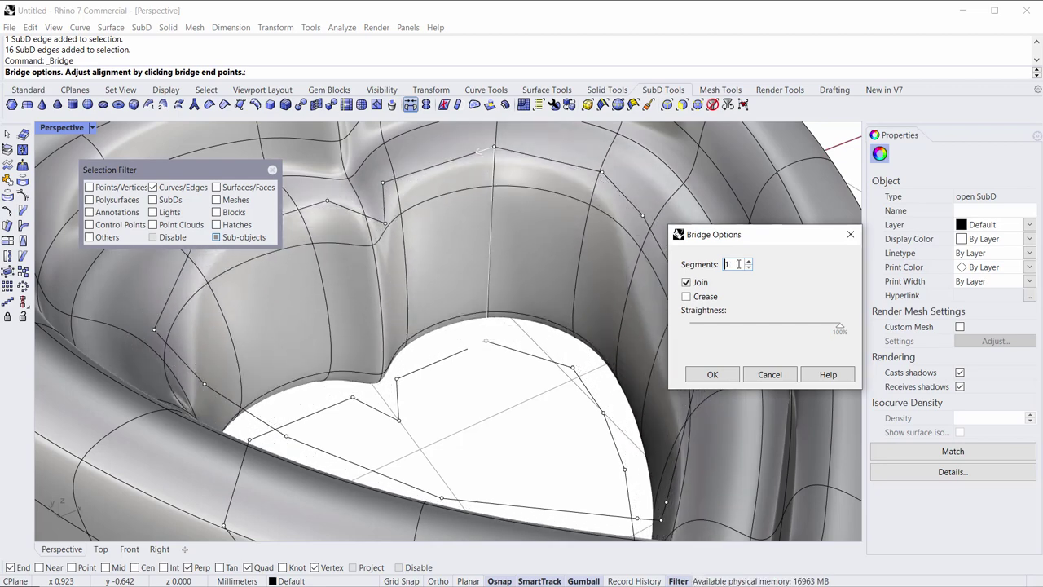
{"action": "right_click_drag", "start_coordinate": [403, 306], "coordinate": [414, 349]}
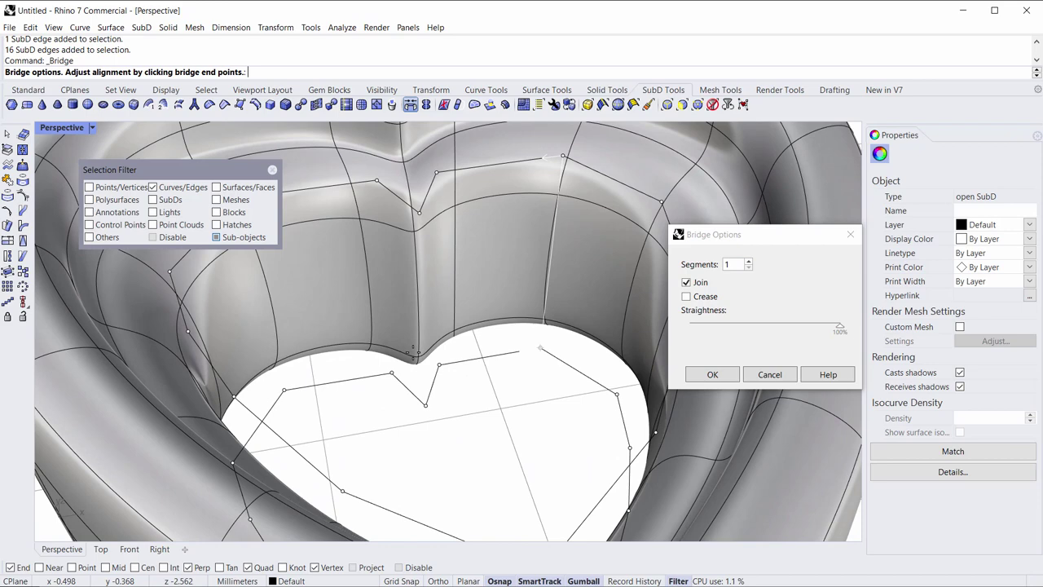
{"action": "left_click", "coordinate": [732, 265]}
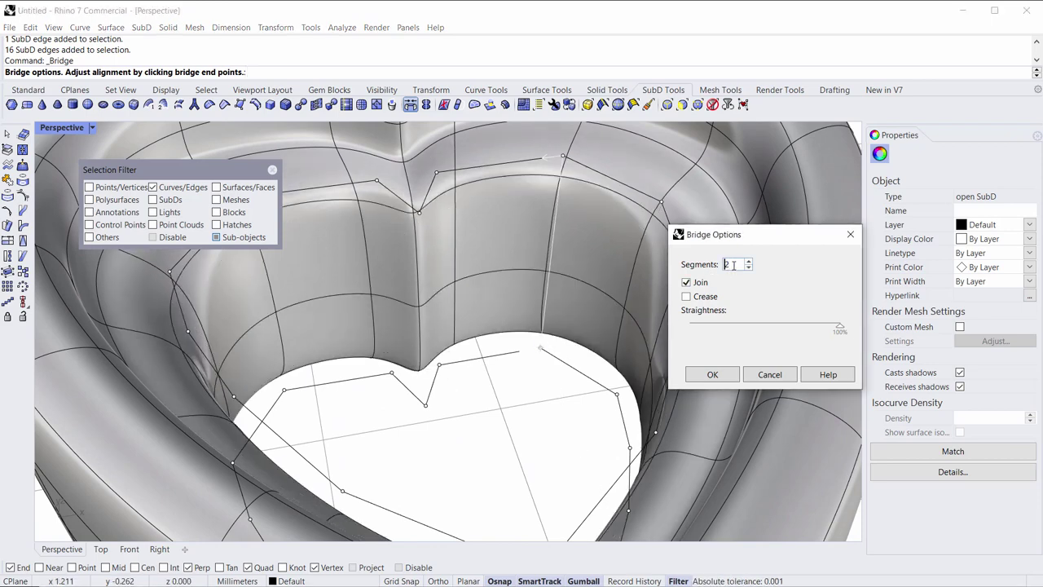
{"action": "scroll", "coordinate": [732, 265], "scroll_direction": "up", "scroll_amount": 3}
{"action": "scroll", "coordinate": [732, 265], "scroll_direction": "down", "scroll_amount": 2}
{"action": "scroll", "coordinate": [733, 265], "scroll_direction": "down", "scroll_amount": 1}
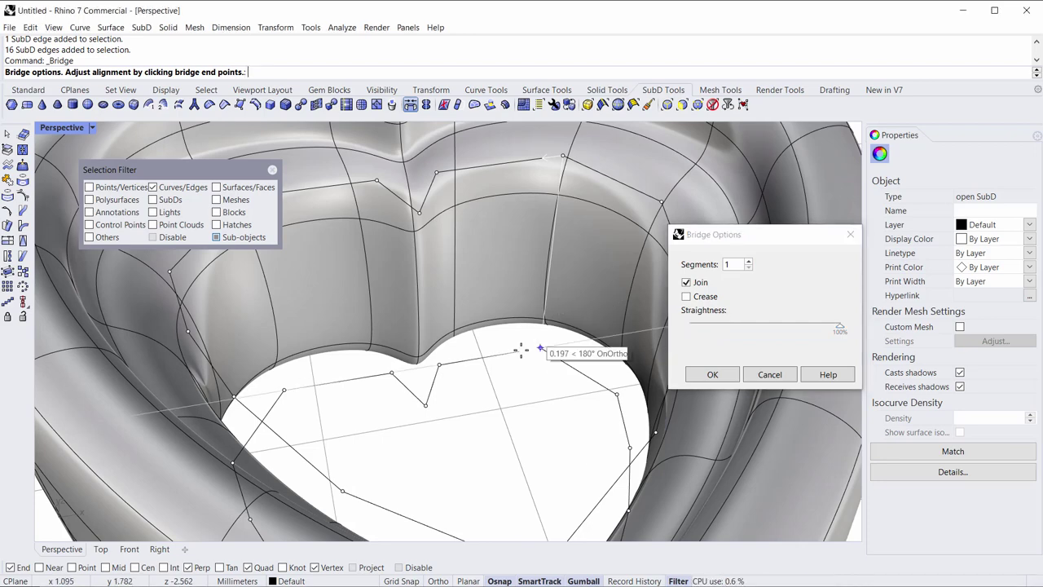
Create the bridge between the ledge and the base opening with 1 segment, Join on and 100% straightness.
{"action": "right_click_drag", "start_coordinate": [521, 350], "coordinate": [440, 301]}
{"action": "scroll", "coordinate": [440, 301], "scroll_direction": "down", "scroll_amount": 5}
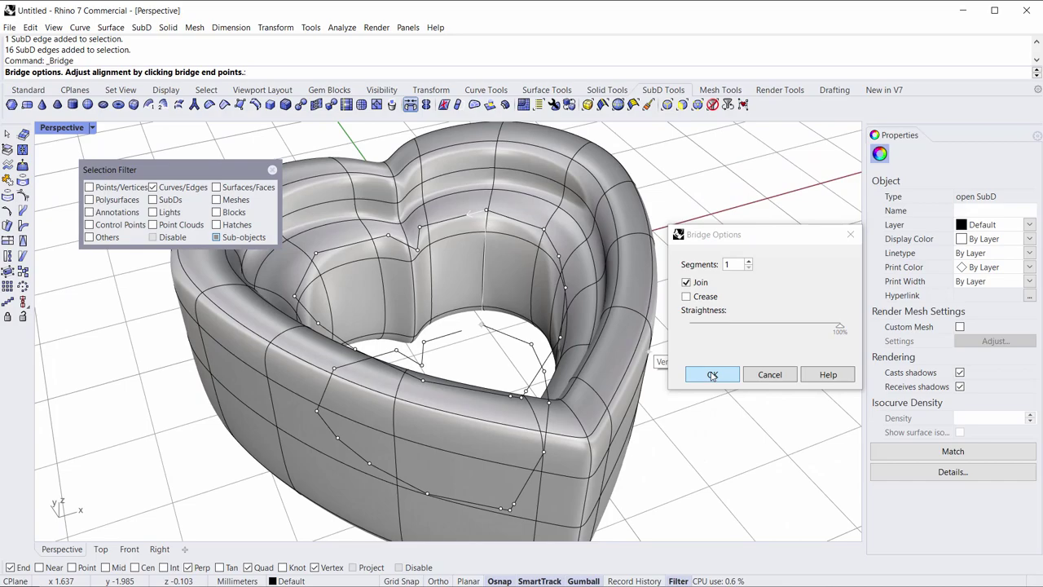
{"action": "left_click", "coordinate": [712, 374]}
{"action": "right_click_drag", "start_coordinate": [712, 386], "coordinate": [611, 340]}
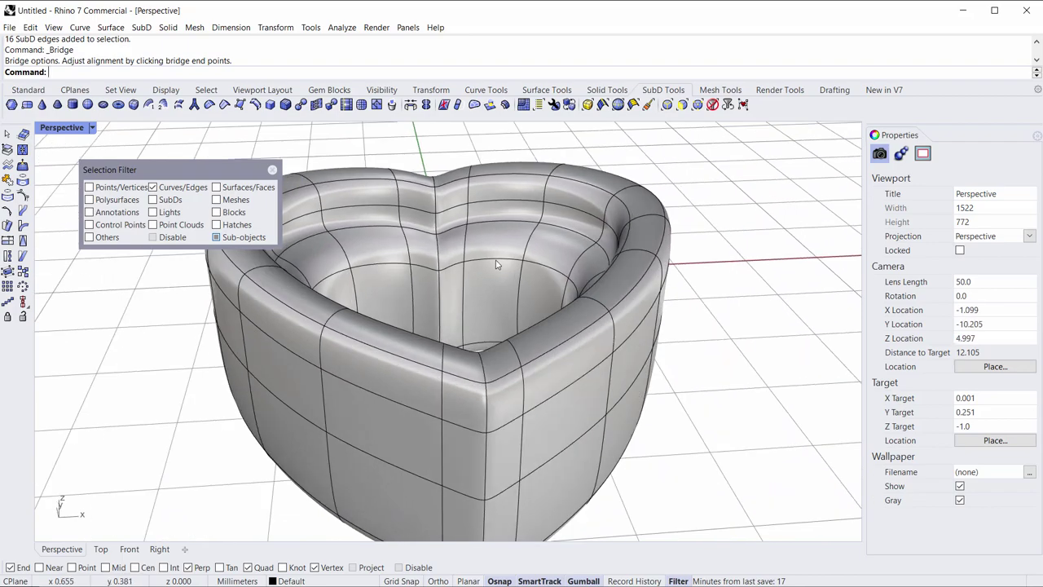
{"action": "right_click_drag", "start_coordinate": [496, 264], "coordinate": [464, 295]}
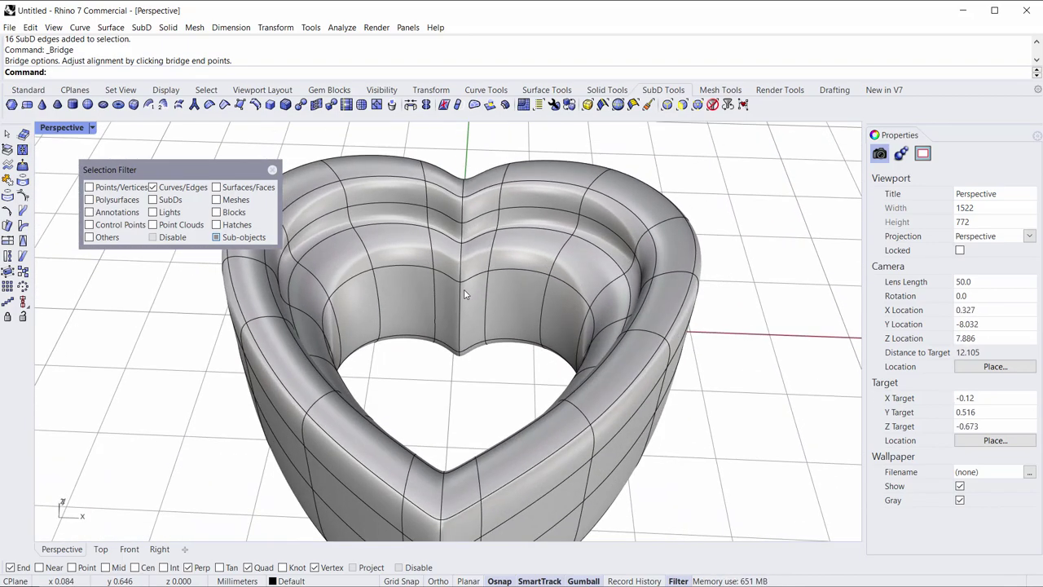
Crease the edge loop where the ledge meets the bridged inner wall, and clear the selection.
{"action": "double_click", "coordinate": [402, 265]}
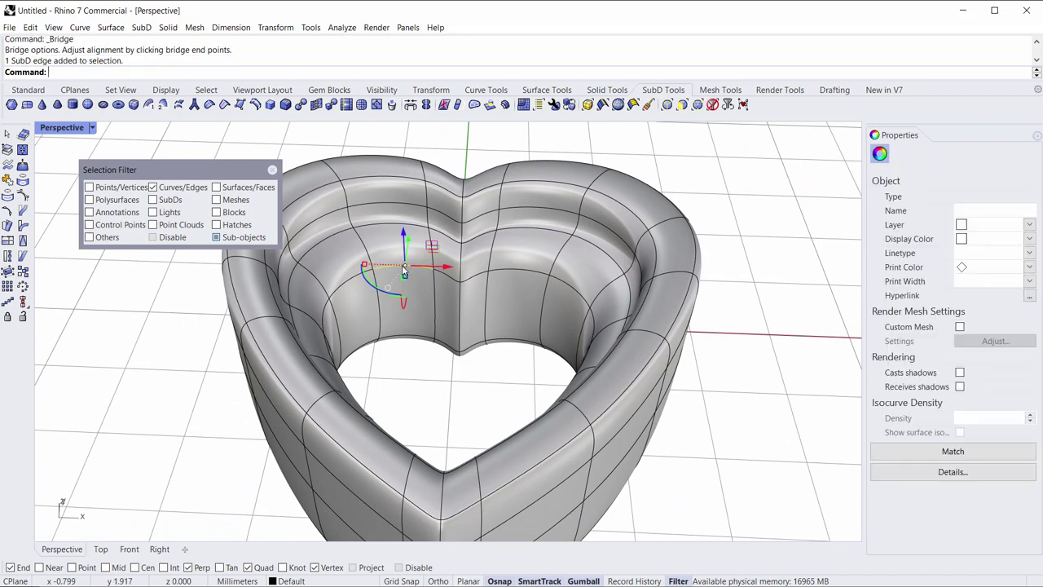
{"action": "mouse_move", "coordinate": [419, 277]}
{"action": "right_mouse_down"}
{"action": "mouse_move", "coordinate": [391, 283]}
{"action": "mouse_move", "coordinate": [419, 271]}
{"action": "right_mouse_up"}
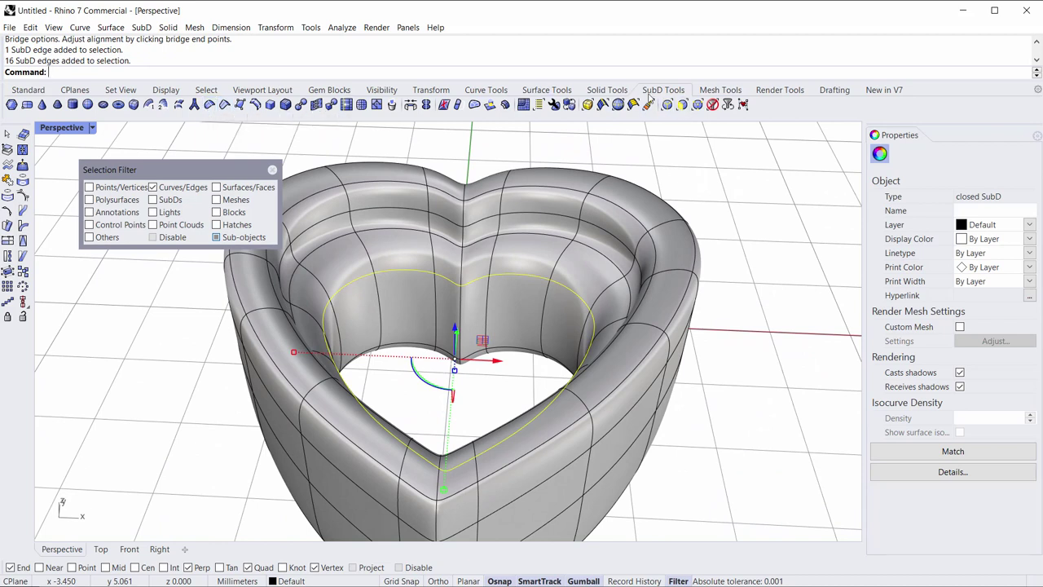
{"action": "left_click", "coordinate": [226, 105]}
{"action": "right_click_drag", "start_coordinate": [506, 273], "coordinate": [403, 268]}
{"action": "scroll", "coordinate": [403, 269], "scroll_direction": "up", "scroll_amount": 10}
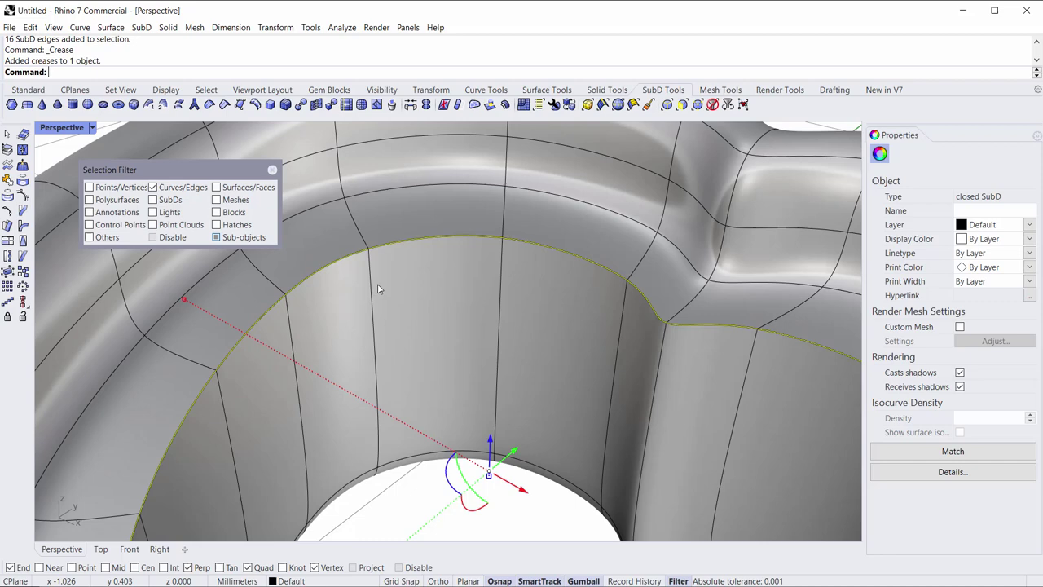
{"action": "scroll", "coordinate": [402, 264], "scroll_direction": "down", "scroll_amount": 5}
{"action": "key", "text": "Escape"}
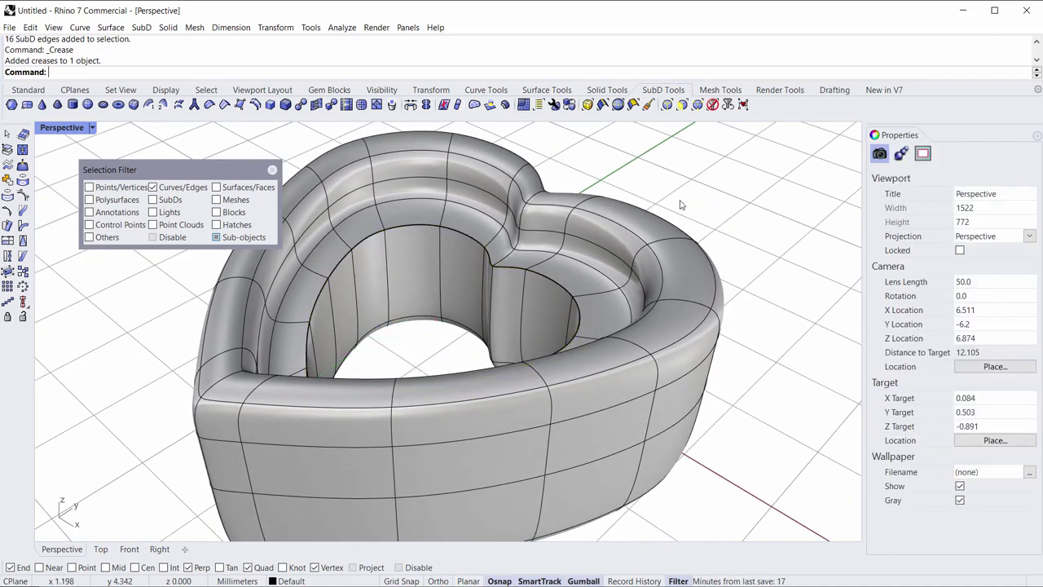
Try a crease on the edge loop around the middle of the outer wall, and undo it.
{"action": "double_click", "coordinate": [420, 204]}
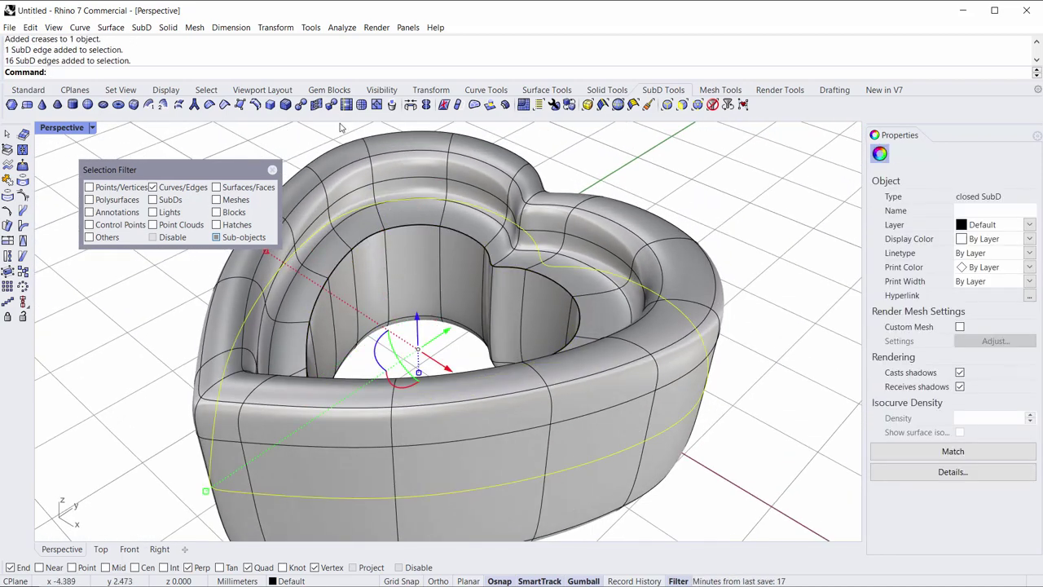
{"action": "left_click", "coordinate": [225, 105]}
{"action": "key", "text": "Escape"}
{"action": "right_click_drag", "start_coordinate": [675, 181], "coordinate": [676, 198]}
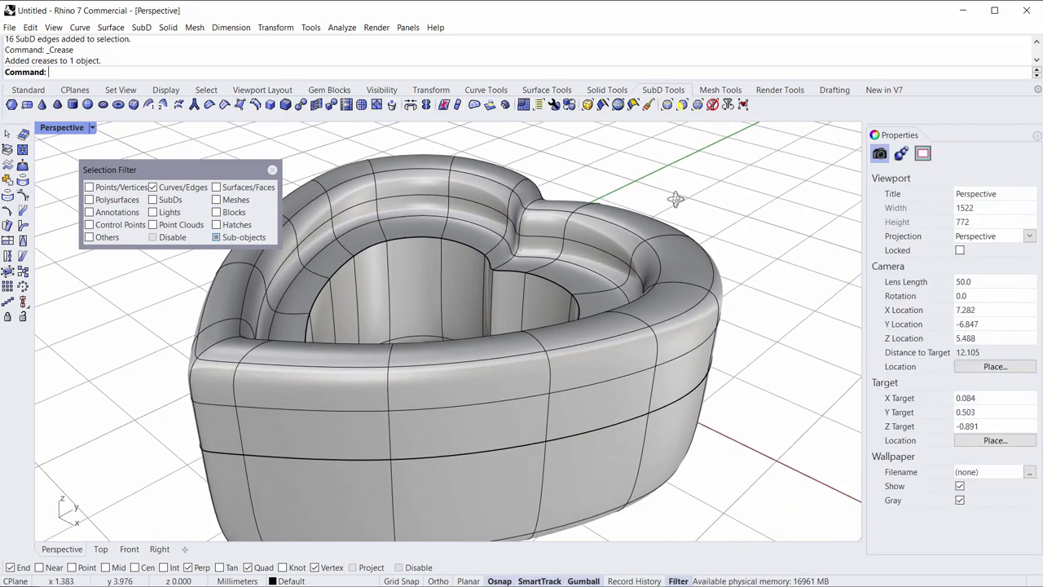
{"action": "right_click_drag", "start_coordinate": [693, 255], "coordinate": [598, 417]}
{"action": "key", "text": "ctrl+z"}
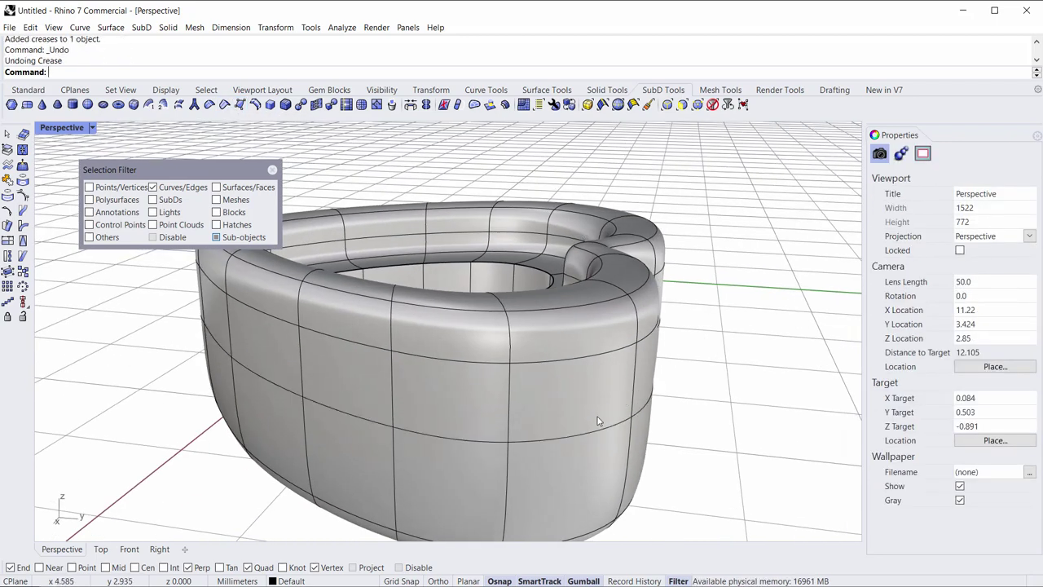
Crease the edge loop where the ledge's outer edge meets the upper inner wall.
{"action": "right_click_drag", "start_coordinate": [469, 284], "coordinate": [494, 242]}
{"action": "double_click", "coordinate": [468, 226]}
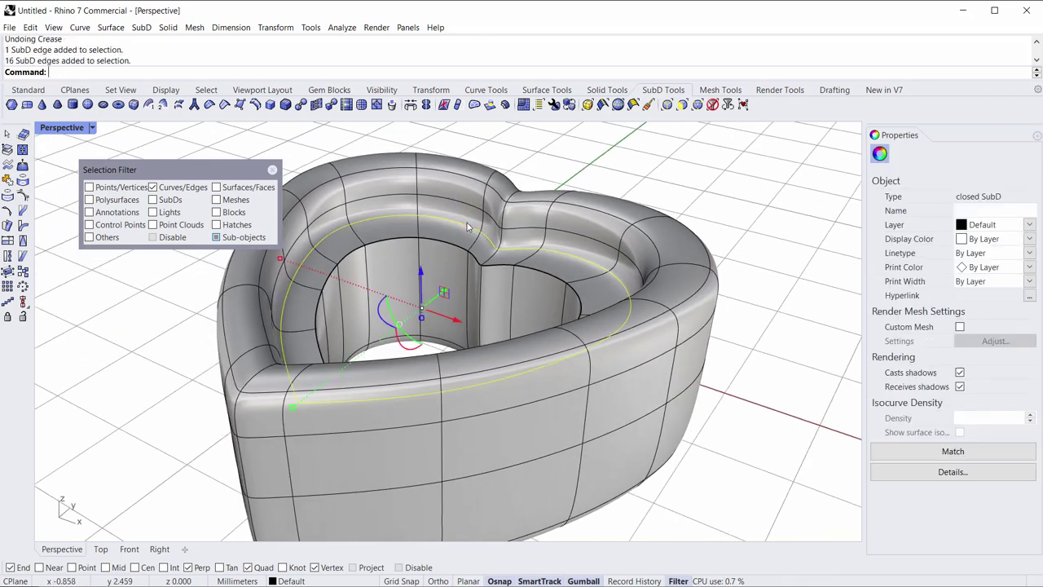
{"action": "left_click", "coordinate": [225, 105]}
Examine the setting from below and above, test-selecting the edge loop inside the lower opening and clearing the selection.
{"action": "right_click_drag", "start_coordinate": [652, 187], "coordinate": [632, 456]}
{"action": "double_click", "coordinate": [561, 436]}
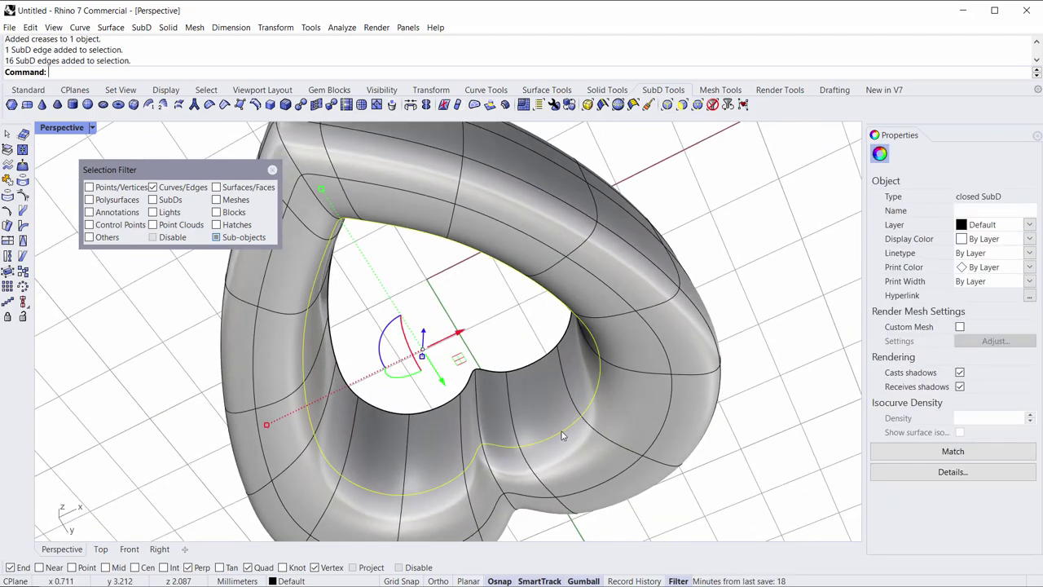
{"action": "right_click_drag", "start_coordinate": [565, 386], "coordinate": [562, 412]}
{"action": "left_click", "coordinate": [736, 419]}
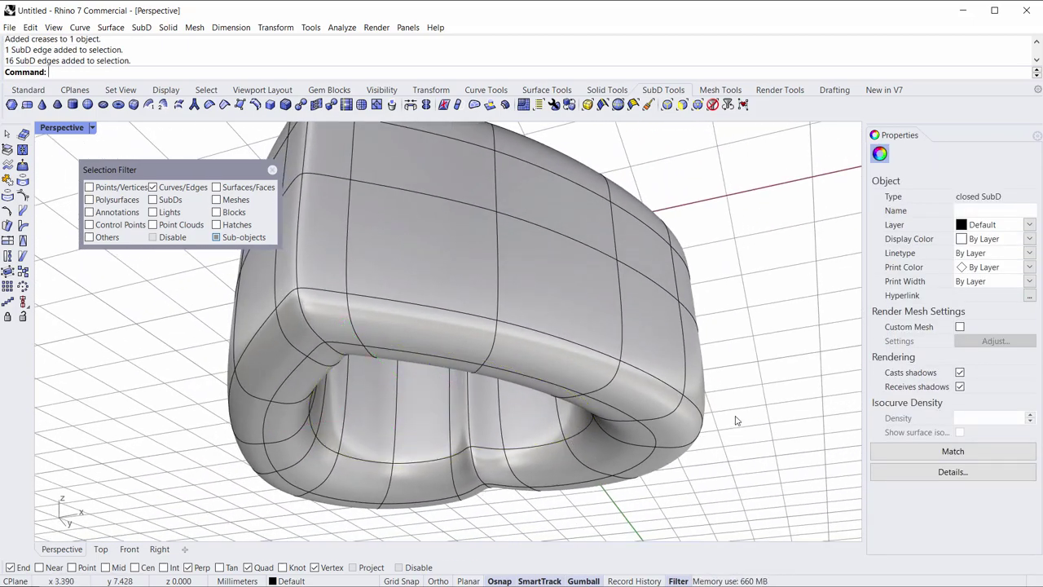
{"action": "right_click_drag", "start_coordinate": [762, 326], "coordinate": [818, 430]}
{"action": "right_click_drag", "start_coordinate": [414, 295], "coordinate": [424, 325]}
{"action": "scroll", "coordinate": [424, 284], "scroll_direction": "up", "scroll_amount": 2}
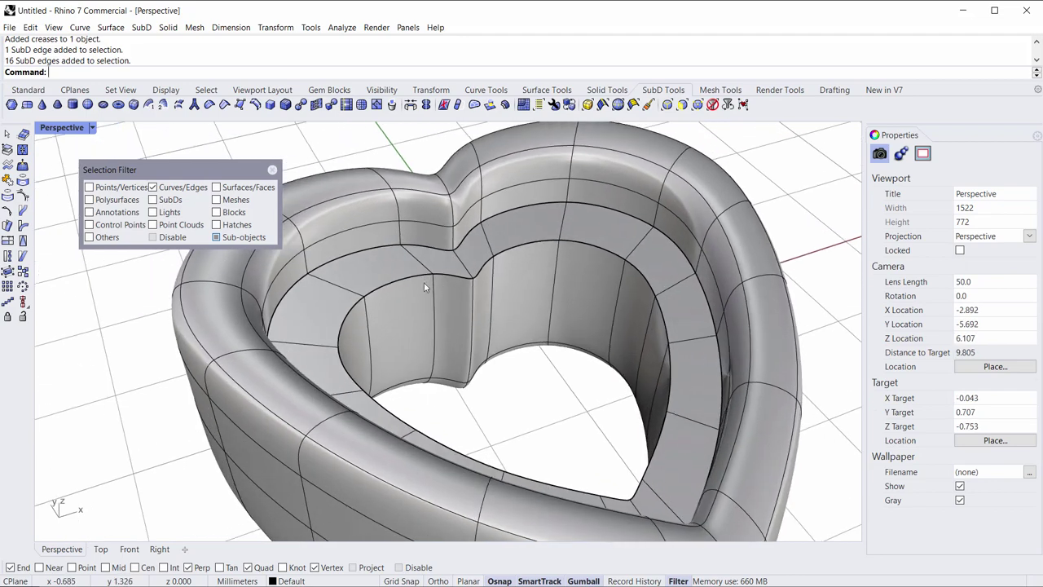
Move the edge loop where the ledge meets the lower inner wall straight down to slope the ledge, and clear the selection.
{"action": "double_click", "coordinate": [397, 286]}
{"action": "right_click_drag", "start_coordinate": [396, 286], "coordinate": [510, 309]}
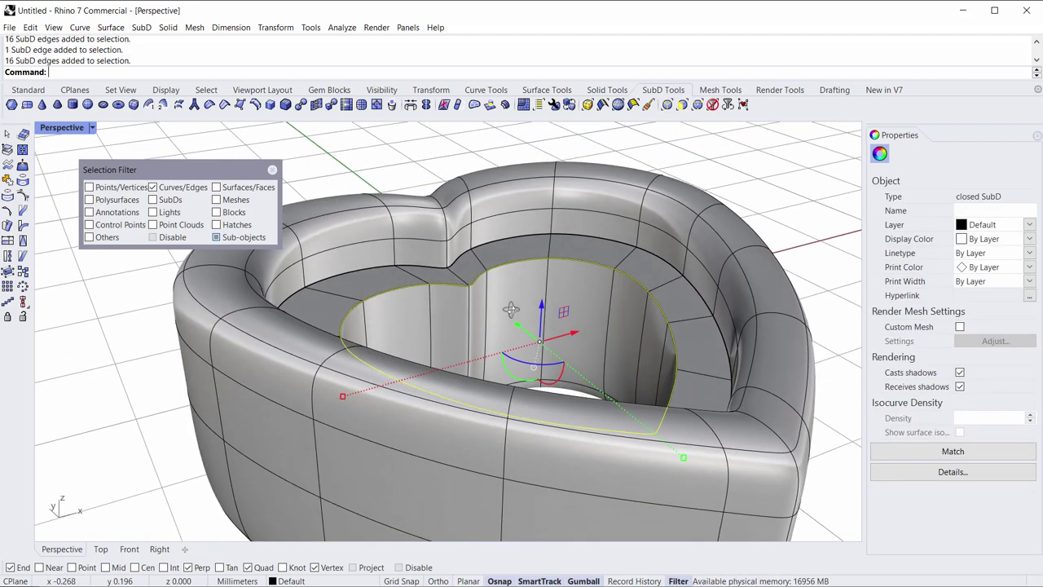
{"action": "left_click_drag", "start_coordinate": [543, 306], "coordinate": [541, 347]}
{"action": "left_click", "coordinate": [414, 180]}
{"action": "right_click_drag", "start_coordinate": [414, 180], "coordinate": [370, 208]}
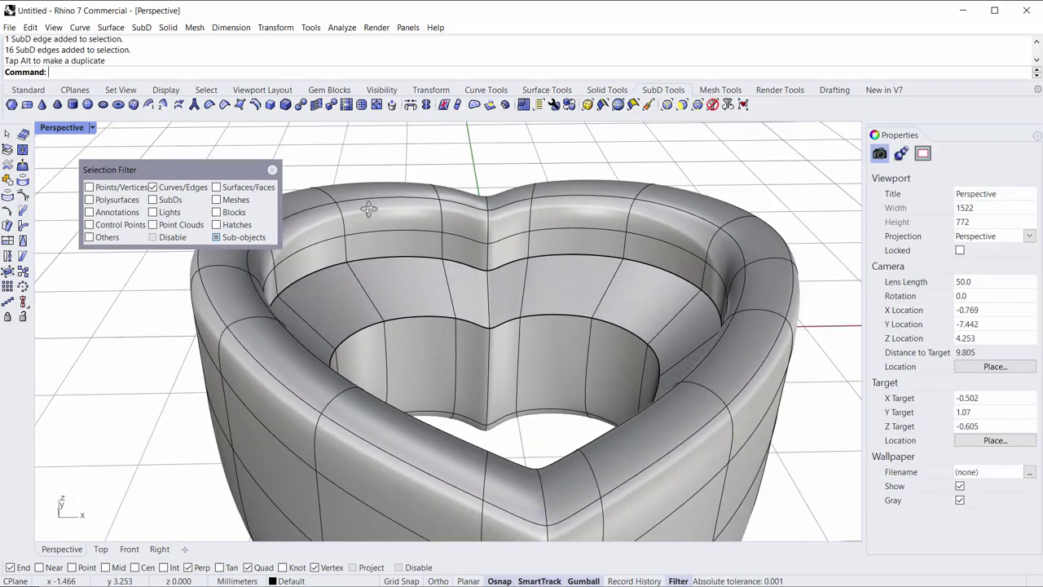
Set the perspective view's display mode to Ghosted and examine the sloped ledge's profile through the outer wall.
{"action": "left_click", "coordinate": [74, 128]}
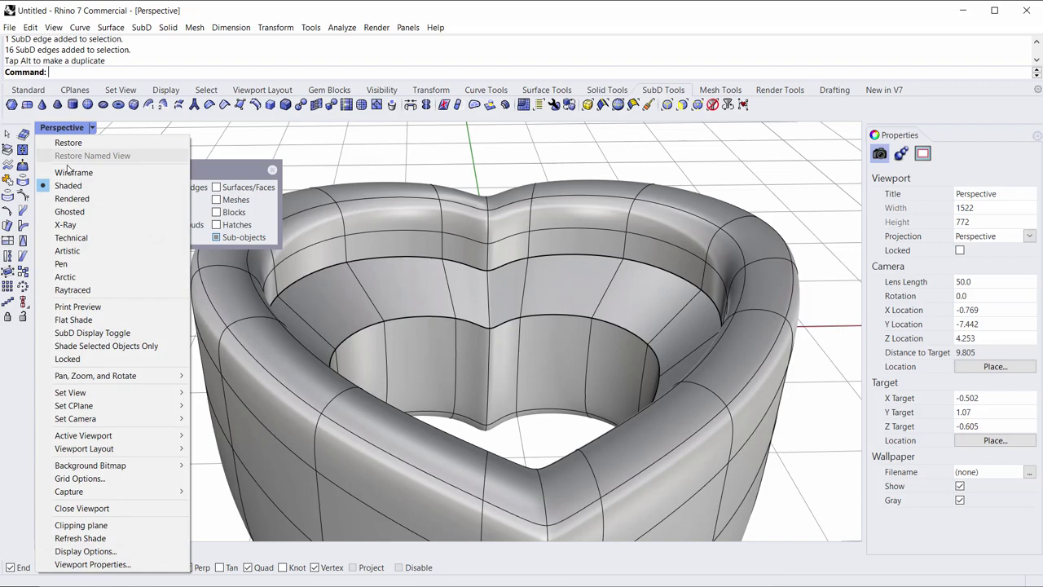
{"action": "left_click", "coordinate": [69, 211]}
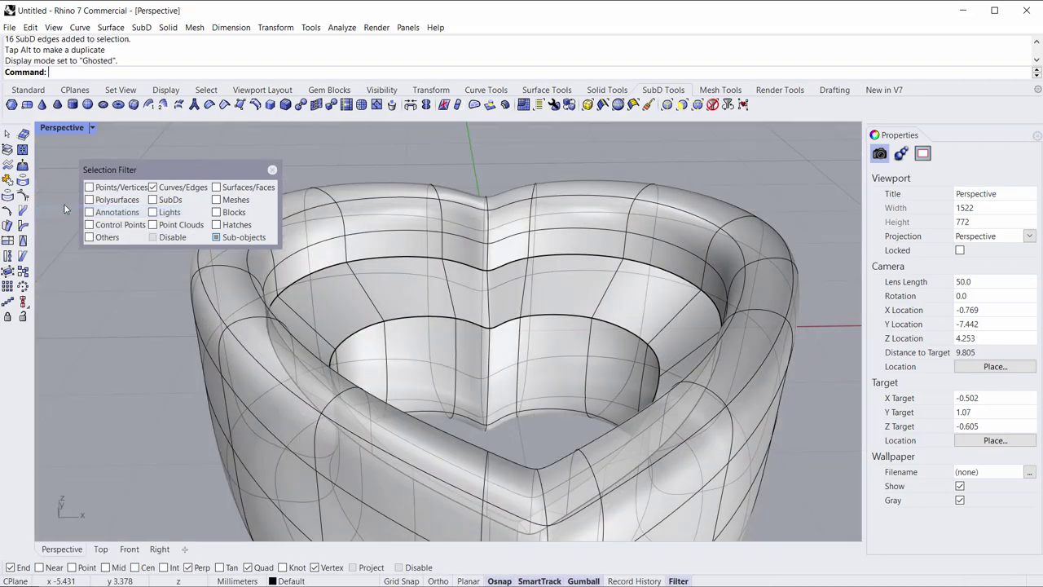
{"action": "right_click_drag", "start_coordinate": [217, 295], "coordinate": [392, 348]}
{"action": "scroll", "coordinate": [366, 348], "scroll_direction": "up", "scroll_amount": 4}
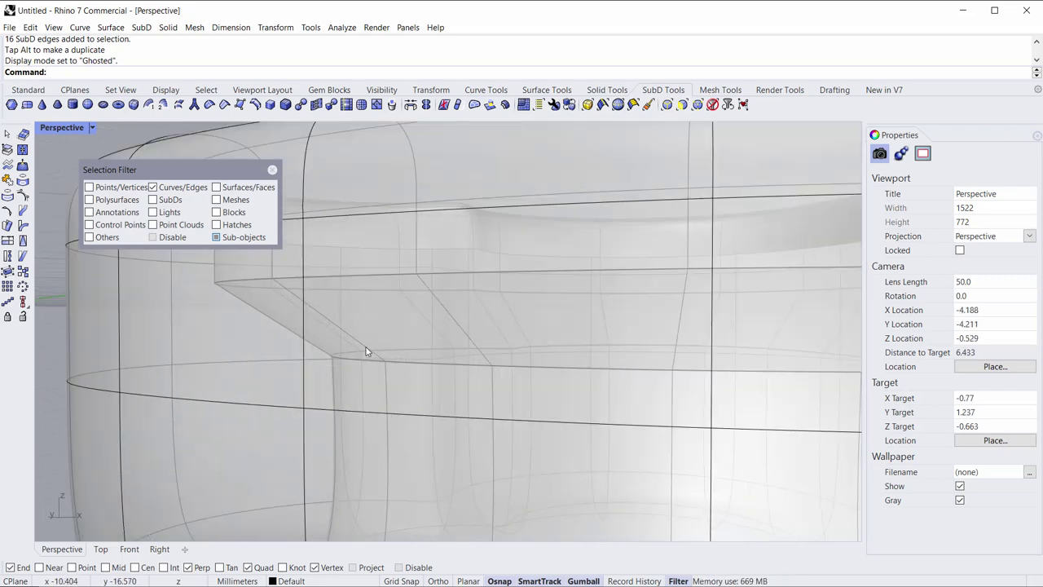
{"action": "scroll", "coordinate": [411, 353], "scroll_direction": "down", "scroll_amount": 3}
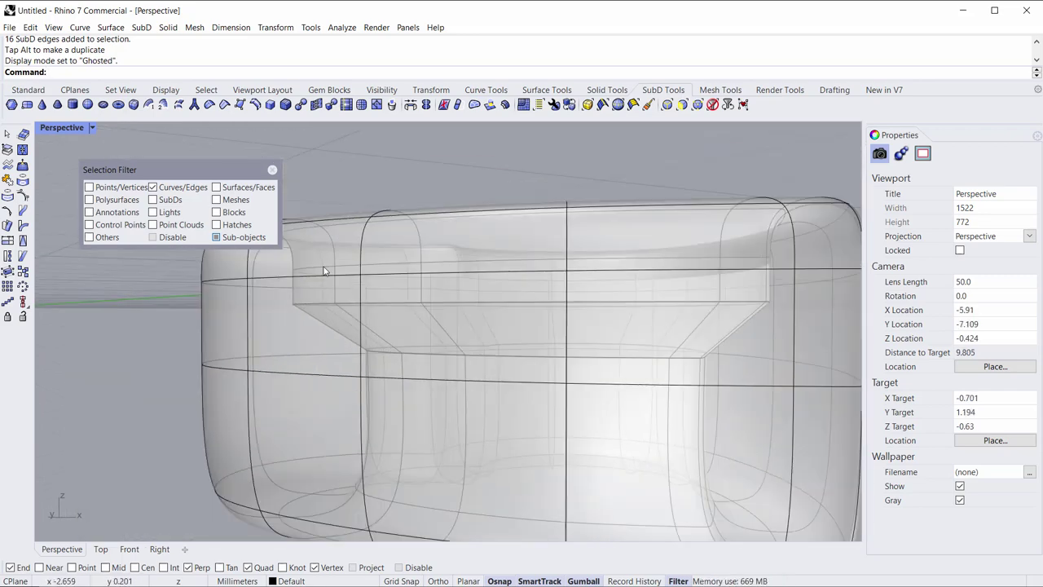
{"action": "right_click_drag", "start_coordinate": [449, 344], "coordinate": [475, 345]}
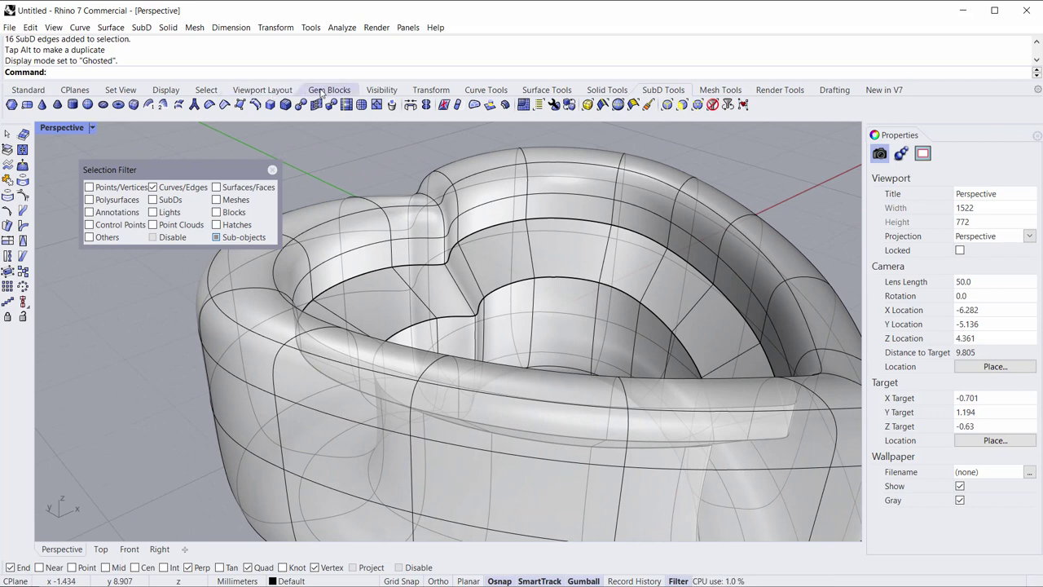
Show the hidden heart gem and examine how its girdle and pavilion sit against the ledge.
{"action": "left_click", "coordinate": [381, 90]}
{"action": "left_click", "coordinate": [28, 105]}
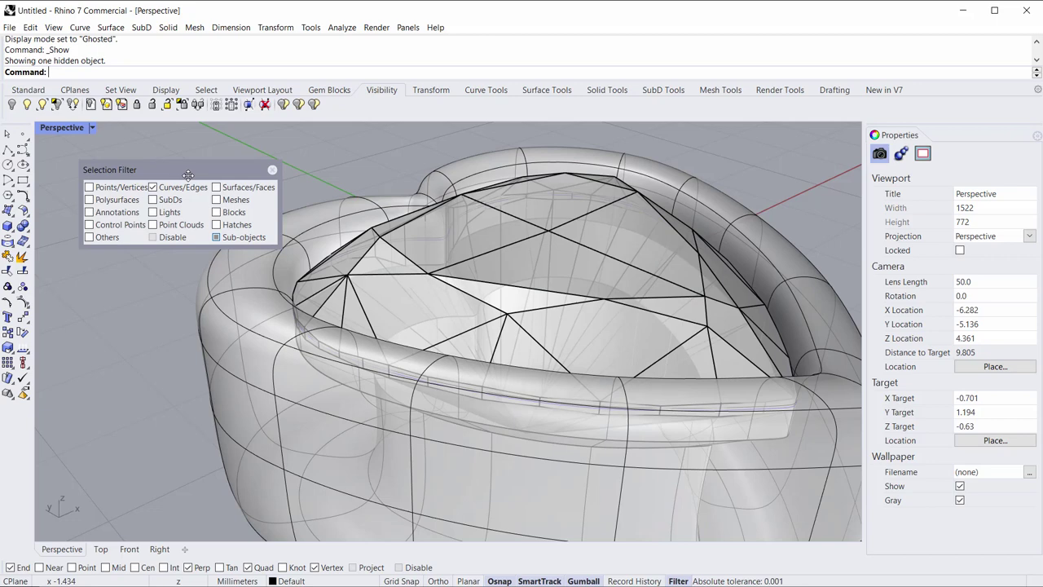
{"action": "right_click_drag", "start_coordinate": [468, 253], "coordinate": [444, 233]}
{"action": "scroll", "coordinate": [370, 273], "scroll_direction": "up", "scroll_amount": 2}
{"action": "right_click_drag", "start_coordinate": [370, 273], "coordinate": [371, 257]}
{"action": "scroll", "coordinate": [299, 299], "scroll_direction": "up", "scroll_amount": 5}
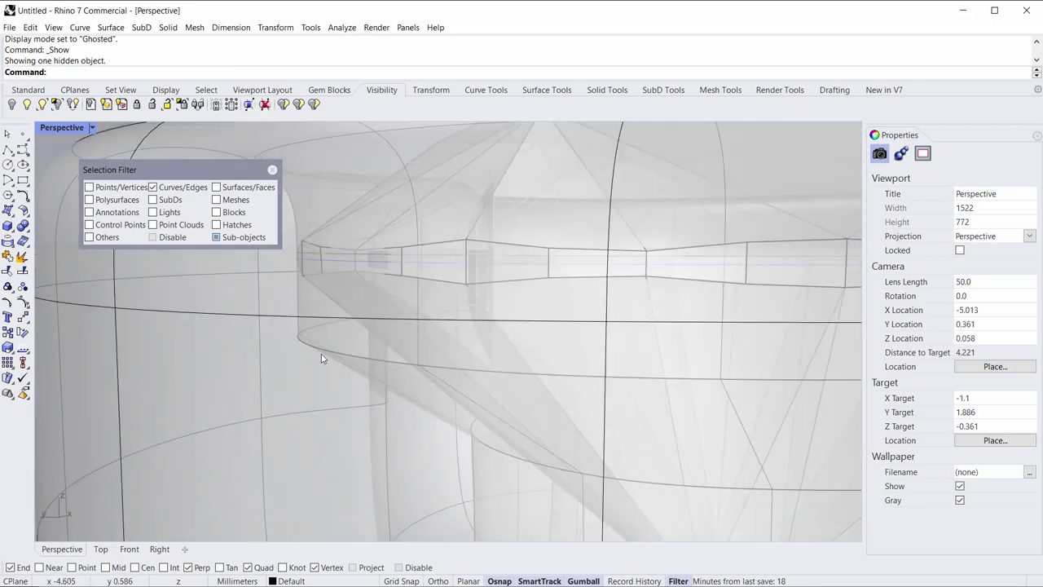
{"action": "right_click_drag", "start_coordinate": [375, 355], "coordinate": [322, 366]}
{"action": "scroll", "coordinate": [323, 366], "scroll_direction": "down", "scroll_amount": 2}
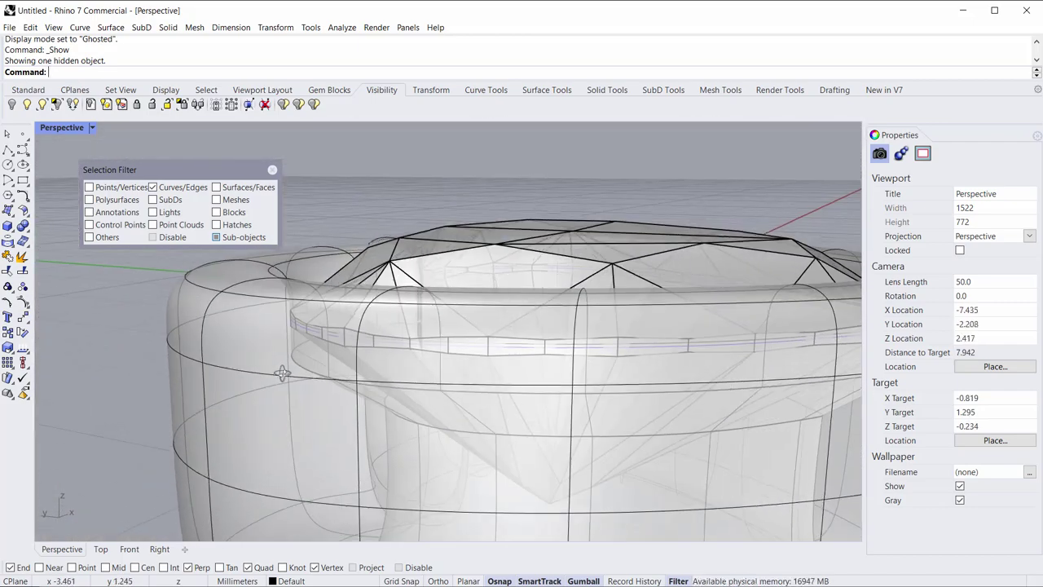
{"action": "right_click_drag", "start_coordinate": [333, 360], "coordinate": [341, 358]}
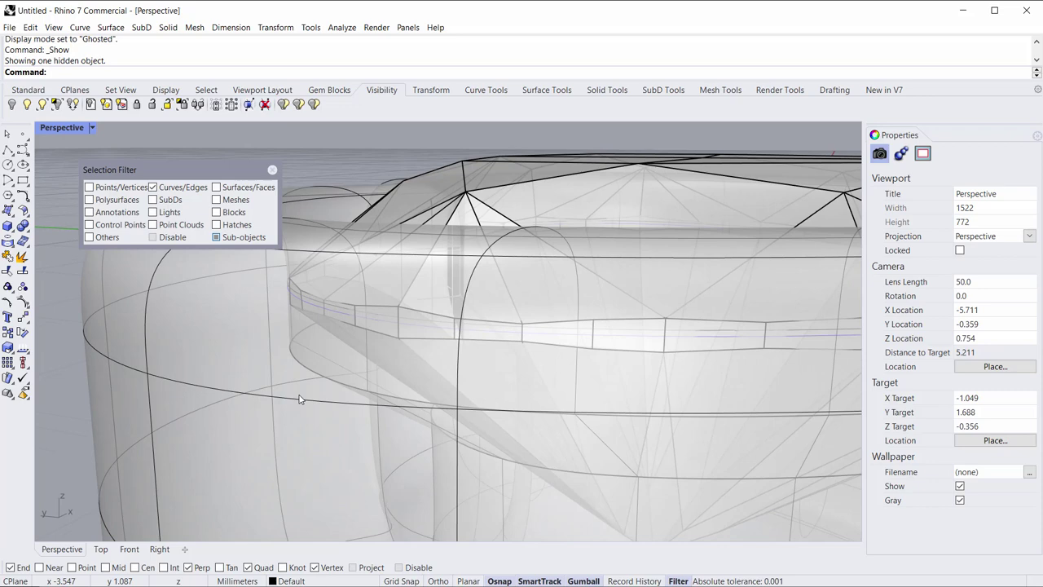
Select the ledge's outer edge loop and move it up to just below the gem's girdle.
{"action": "left_click", "coordinate": [330, 385]}
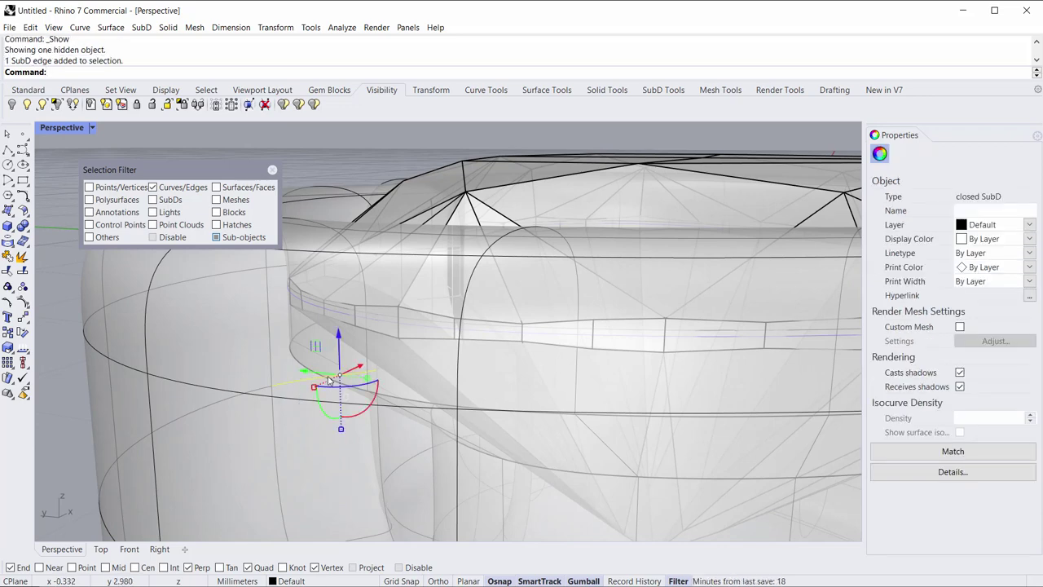
{"action": "left_click", "coordinate": [292, 358]}
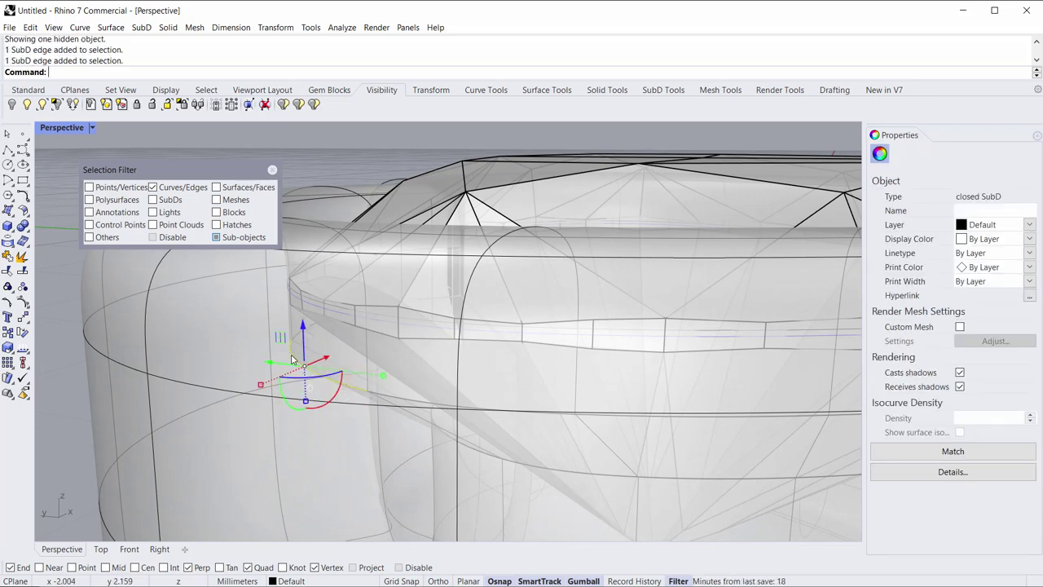
{"action": "scroll", "coordinate": [354, 390], "scroll_direction": "up", "scroll_amount": 3}
{"action": "double_click", "coordinate": [350, 393]}
{"action": "scroll", "coordinate": [312, 375], "scroll_direction": "down", "scroll_amount": 6}
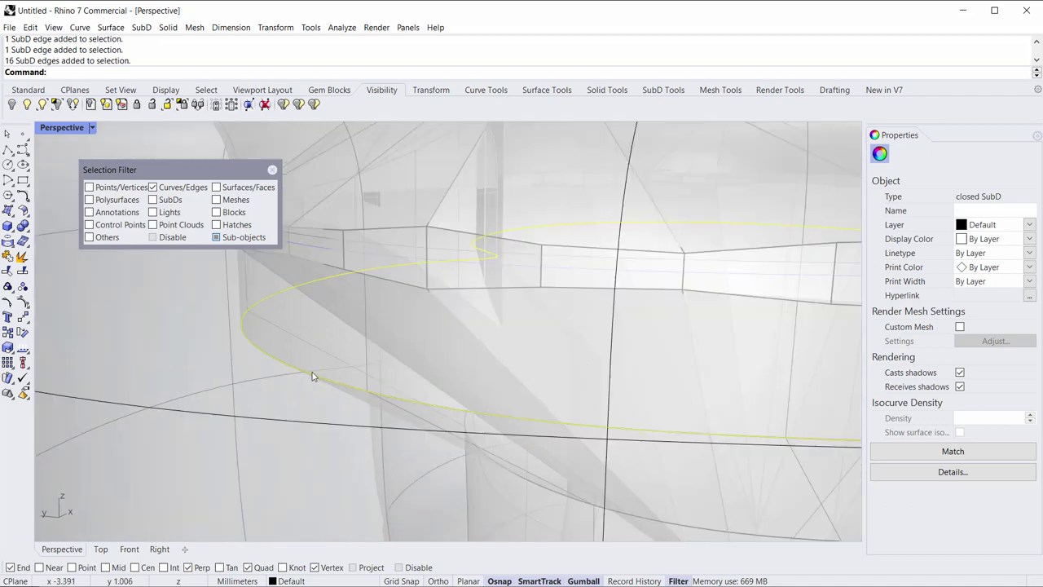
{"action": "right_click_drag", "start_coordinate": [312, 375], "coordinate": [331, 387]}
{"action": "left_click", "coordinate": [351, 357]}
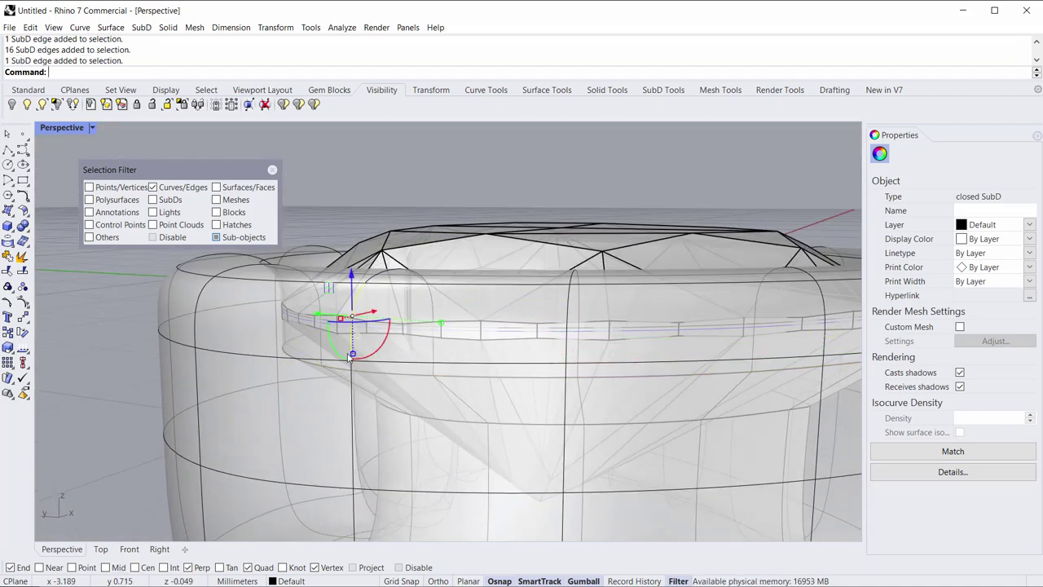
{"action": "left_click", "coordinate": [352, 383]}
{"action": "scroll", "coordinate": [380, 379], "scroll_direction": "up", "scroll_amount": 3}
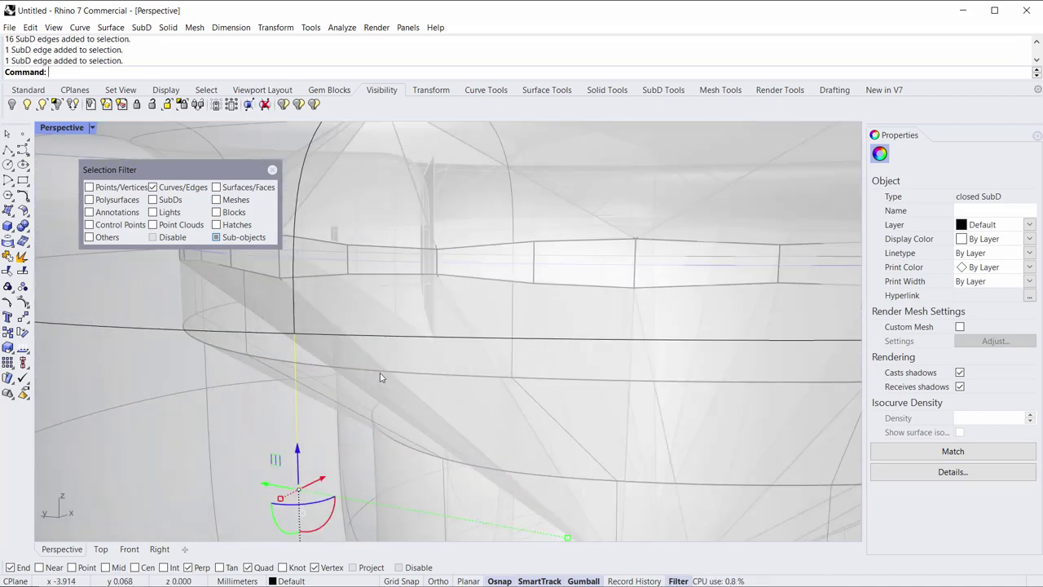
{"action": "double_click", "coordinate": [380, 377]}
{"action": "scroll", "coordinate": [395, 379], "scroll_direction": "down", "scroll_amount": 5}
{"action": "right_click_drag", "start_coordinate": [431, 386], "coordinate": [382, 384]}
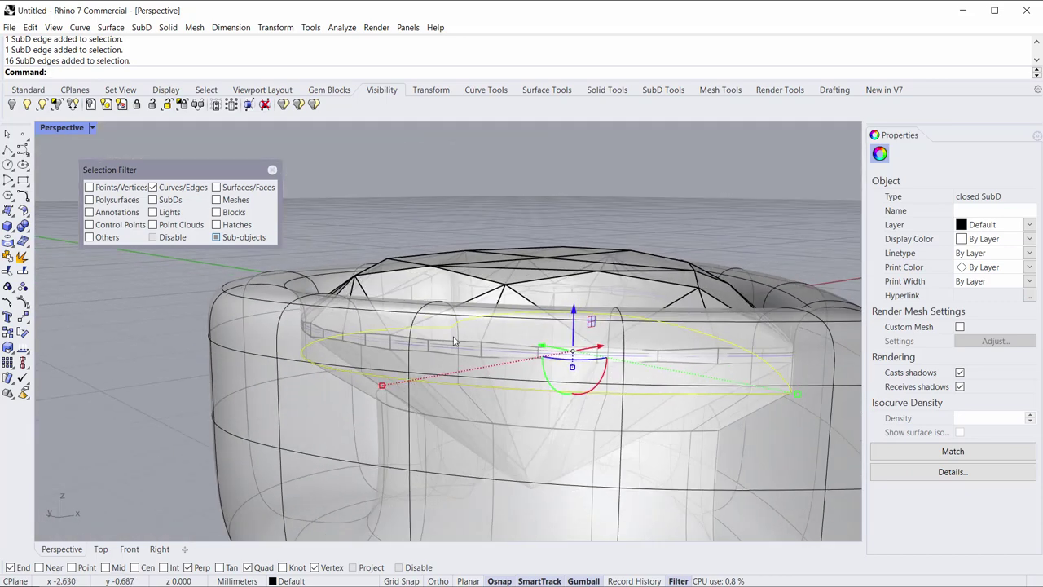
{"action": "scroll", "coordinate": [487, 342], "scroll_direction": "up", "scroll_amount": 4}
{"action": "left_click_drag", "start_coordinate": [630, 323], "coordinate": [618, 304]}
{"action": "scroll", "coordinate": [377, 343], "scroll_direction": "down", "scroll_amount": 4}
Select the ledge's inner edge loop and scale it up uniformly to bring the ledge closer to the gem's pavilion.
{"action": "right_click_drag", "start_coordinate": [378, 343], "coordinate": [359, 398]}
{"action": "scroll", "coordinate": [359, 398], "scroll_direction": "up", "scroll_amount": 4}
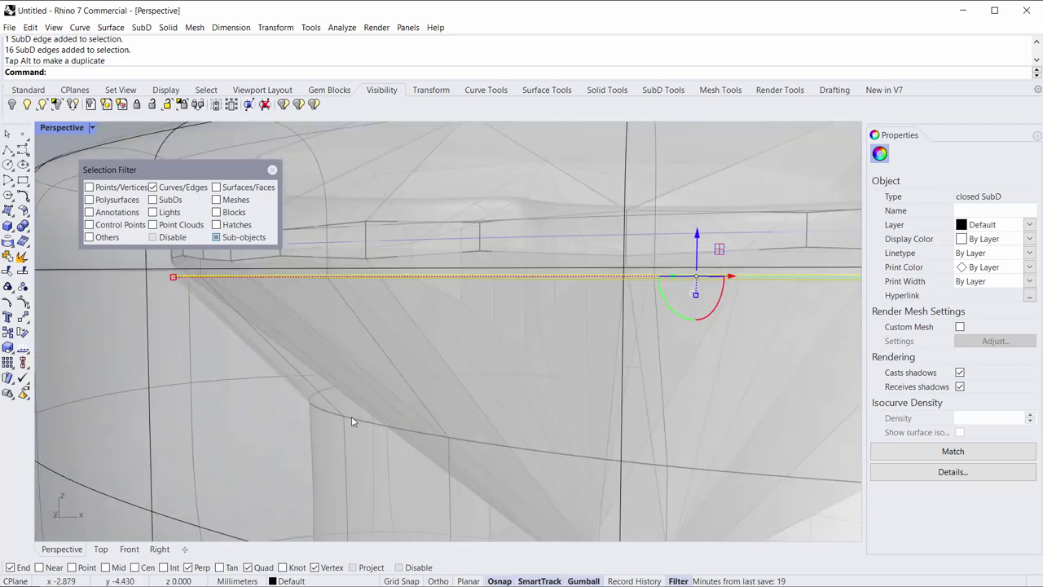
{"action": "double_click", "coordinate": [364, 424]}
{"action": "scroll", "coordinate": [351, 425], "scroll_direction": "down", "scroll_amount": 8}
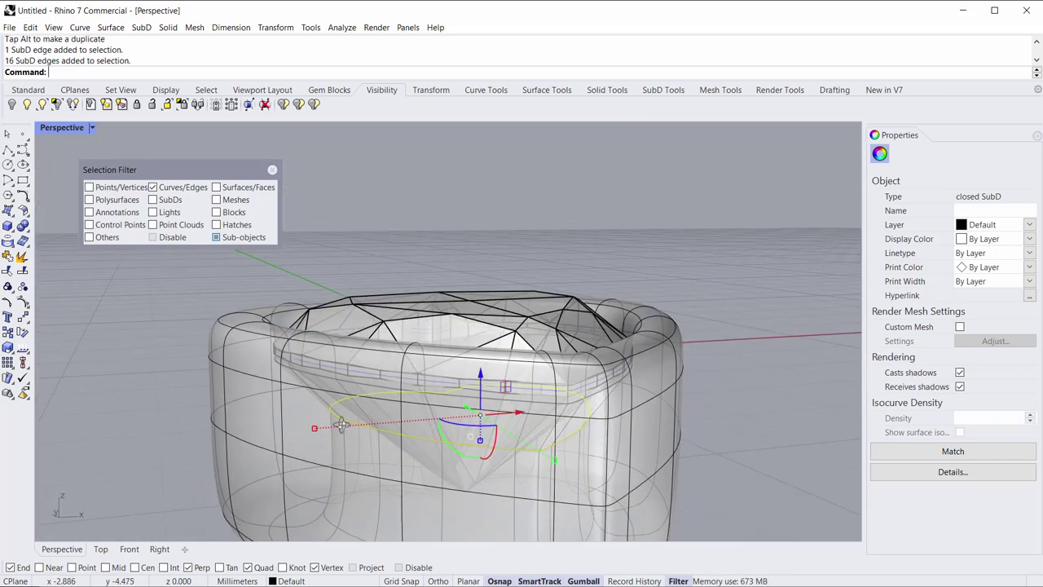
{"action": "scroll", "coordinate": [334, 429], "scroll_direction": "up", "scroll_amount": 4}
{"action": "scroll", "coordinate": [334, 434], "scroll_direction": "up", "scroll_amount": 2}
{"action": "left_click_drag", "start_coordinate": [294, 428], "coordinate": [263, 432], "text": "shift"}
{"action": "scroll", "coordinate": [356, 398], "scroll_direction": "down", "scroll_amount": 6}
{"action": "right_click_drag", "start_coordinate": [365, 380], "coordinate": [486, 421], "text": "shift"}
{"action": "scroll", "coordinate": [486, 421], "scroll_direction": "up", "scroll_amount": 2}
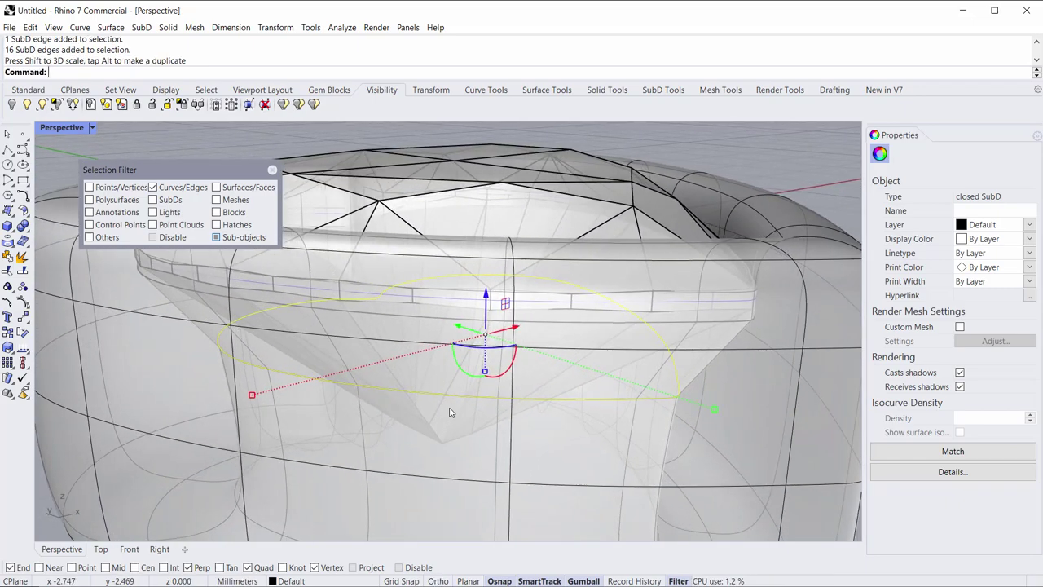
Fine-tune the uniform scale of the ledge's inner edge loop against the gem, and clear the selection.
{"action": "right_click_drag", "start_coordinate": [538, 266], "coordinate": [287, 424]}
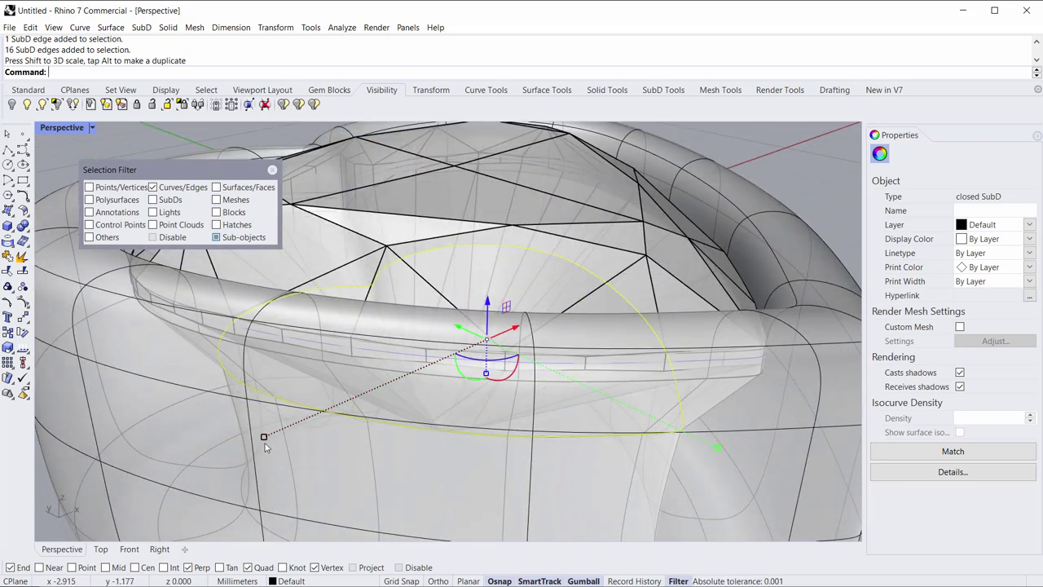
{"action": "mouse_move", "coordinate": [264, 438]}
{"action": "left_mouse_down"}
{"action": "mouse_move", "coordinate": [244, 445]}
{"action": "mouse_move", "coordinate": [253, 442]}
{"action": "left_mouse_up"}
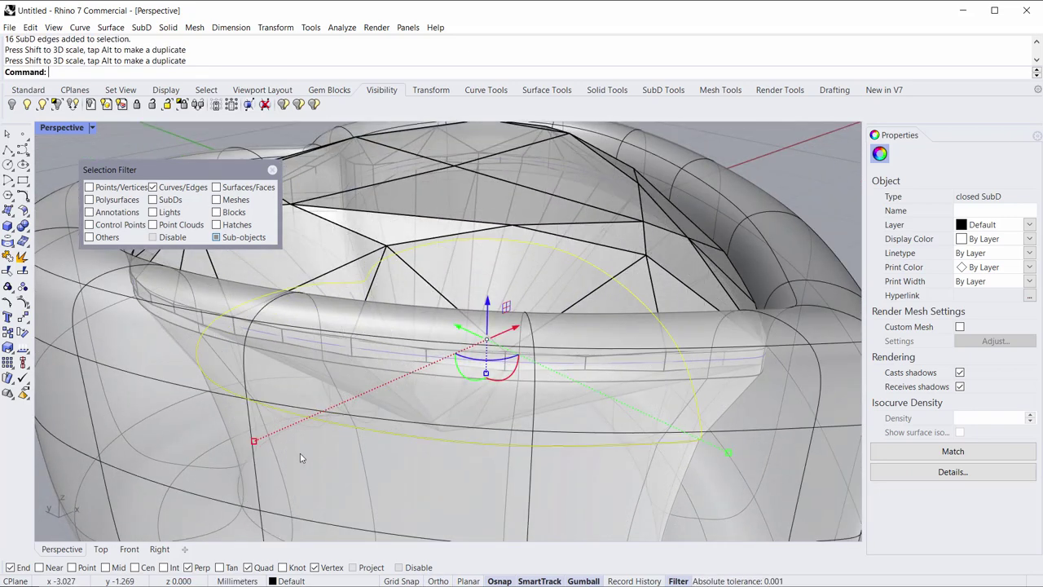
{"action": "right_click_drag", "start_coordinate": [515, 414], "coordinate": [690, 322]}
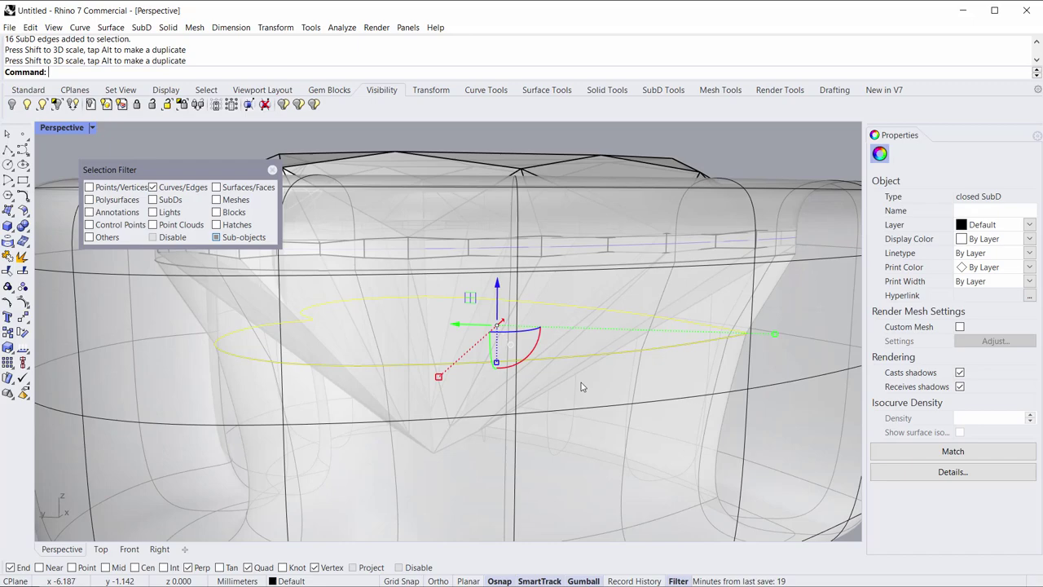
{"action": "right_click_drag", "start_coordinate": [581, 386], "coordinate": [521, 393]}
{"action": "right_click_drag", "start_coordinate": [366, 395], "coordinate": [297, 379]}
{"action": "scroll", "coordinate": [301, 383], "scroll_direction": "down", "scroll_amount": 10}
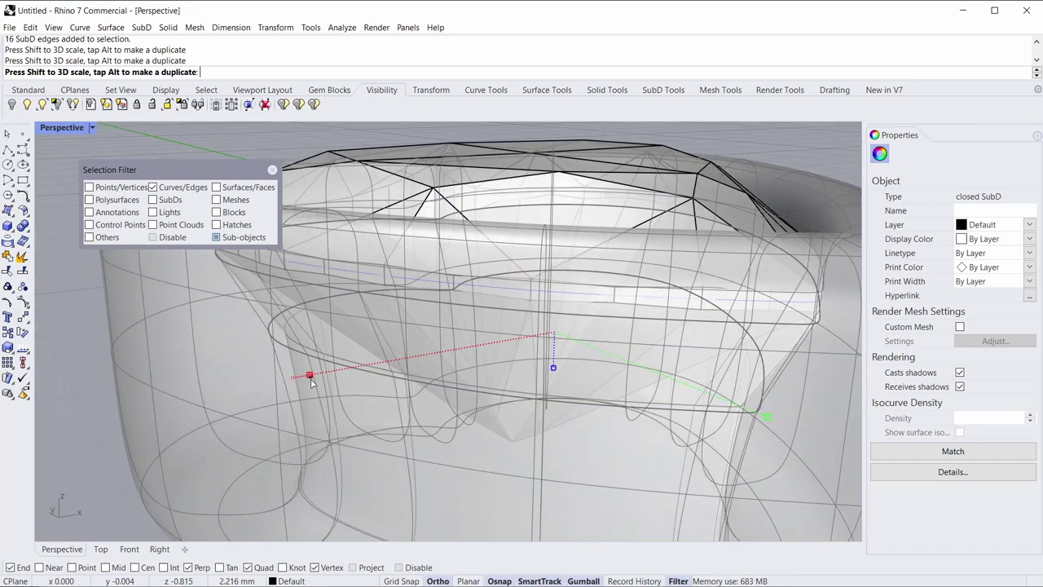
{"action": "right_click_drag", "start_coordinate": [423, 382], "coordinate": [394, 430]}
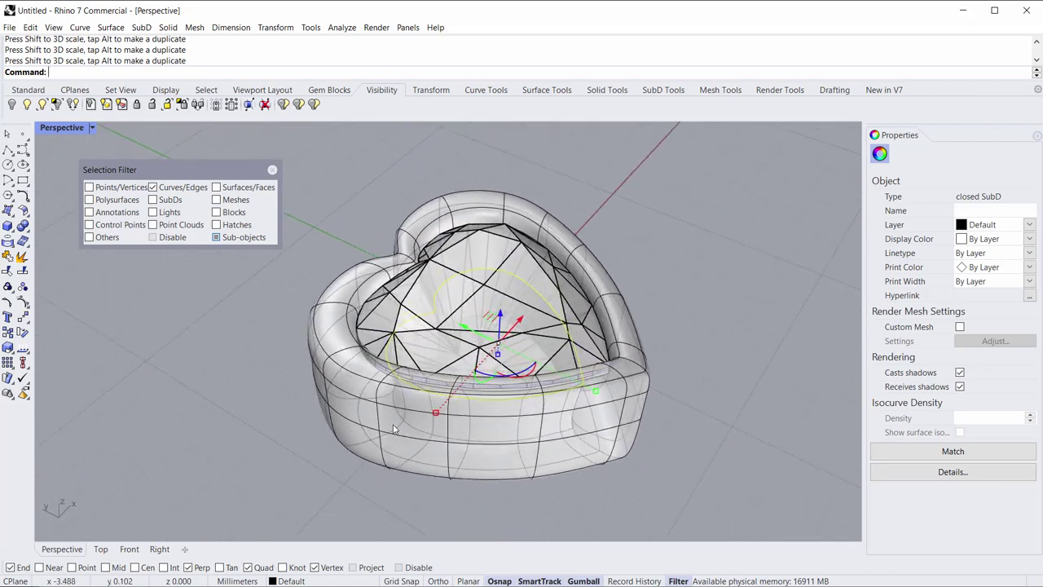
{"action": "left_click", "coordinate": [324, 466]}
Crease the vertical edge loop that runs around the setting's wall at the heart's cleft.
{"action": "right_click_drag", "start_coordinate": [324, 466], "coordinate": [396, 478]}
{"action": "scroll", "coordinate": [517, 332], "scroll_direction": "up", "scroll_amount": 4}
{"action": "right_click_drag", "start_coordinate": [517, 332], "coordinate": [662, 360]}
{"action": "scroll", "coordinate": [247, 398], "scroll_direction": "up", "scroll_amount": 4}
{"action": "right_click_drag", "start_coordinate": [253, 397], "coordinate": [365, 421]}
{"action": "scroll", "coordinate": [484, 401], "scroll_direction": "up", "scroll_amount": 3}
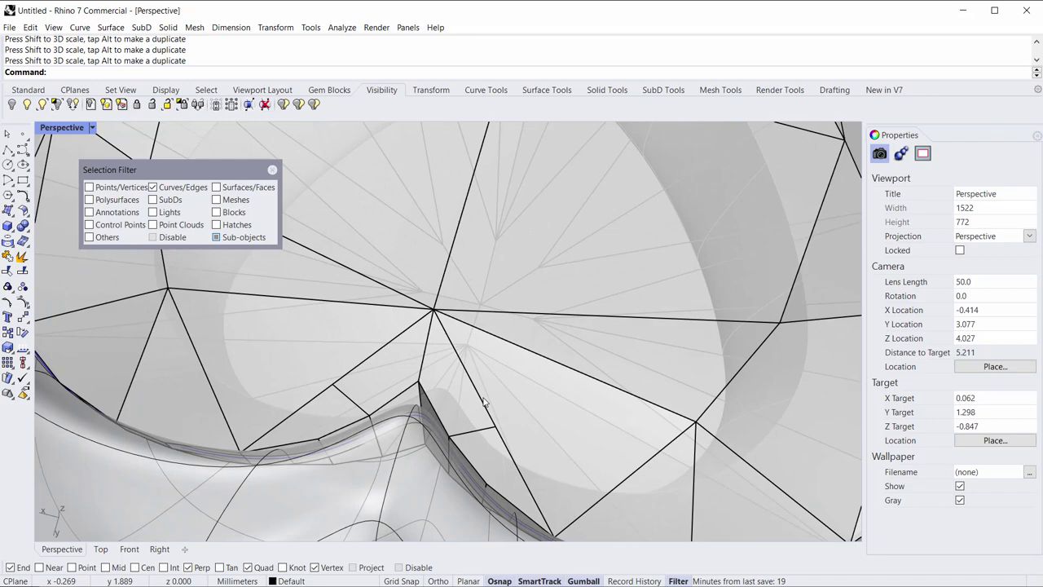
{"action": "scroll", "coordinate": [425, 414], "scroll_direction": "down", "scroll_amount": 4}
{"action": "right_click_drag", "start_coordinate": [410, 495], "coordinate": [277, 324]}
{"action": "double_click", "coordinate": [406, 404]}
{"action": "scroll", "coordinate": [370, 401], "scroll_direction": "up", "scroll_amount": 2}
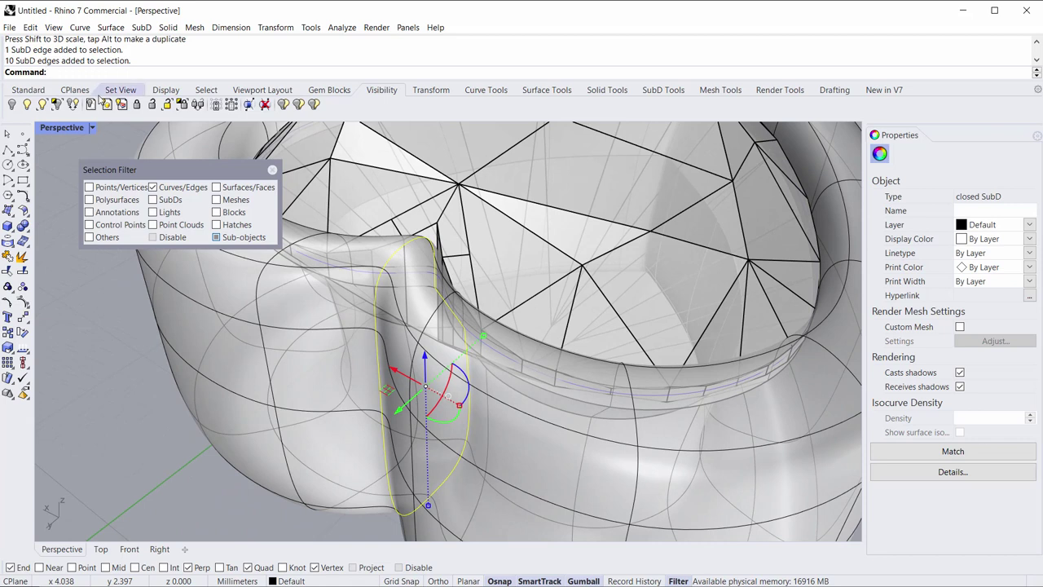
{"action": "left_click", "coordinate": [662, 90]}
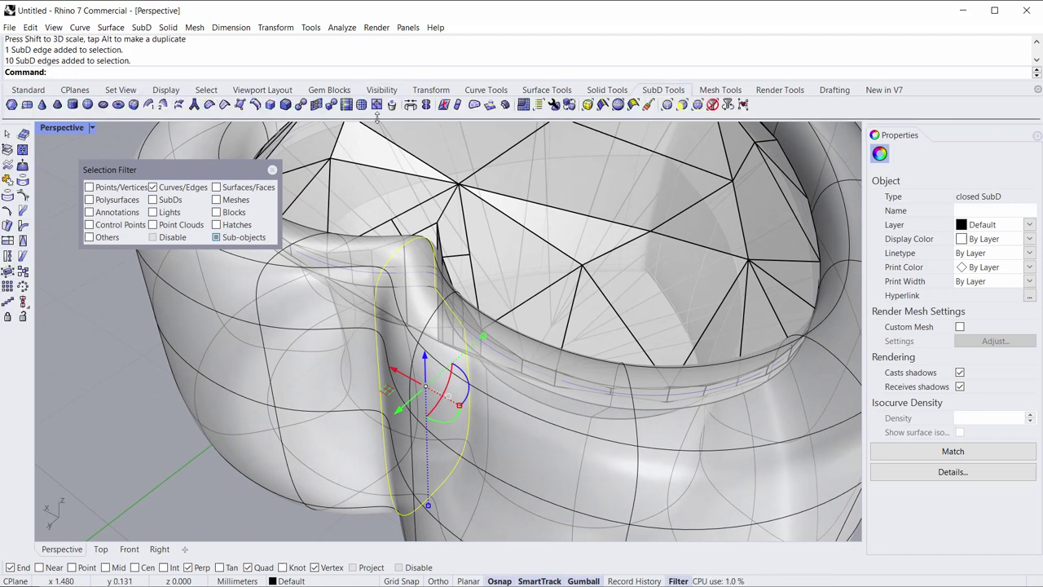
{"action": "left_click", "coordinate": [224, 105]}
Move the creased cleft loop slightly along the Y axis, and clear the selection.
{"action": "right_click_drag", "start_coordinate": [378, 285], "coordinate": [462, 298]}
{"action": "scroll", "coordinate": [496, 327], "scroll_direction": "up", "scroll_amount": 2}
{"action": "scroll", "coordinate": [461, 297], "scroll_direction": "up", "scroll_amount": 2}
{"action": "mouse_move", "coordinate": [448, 427]}
{"action": "left_mouse_down"}
{"action": "mouse_move", "coordinate": [423, 434]}
{"action": "mouse_move", "coordinate": [430, 430]}
{"action": "left_mouse_up"}
{"action": "scroll", "coordinate": [428, 428], "scroll_direction": "down", "scroll_amount": 4}
{"action": "right_click_drag", "start_coordinate": [428, 428], "coordinate": [479, 386]}
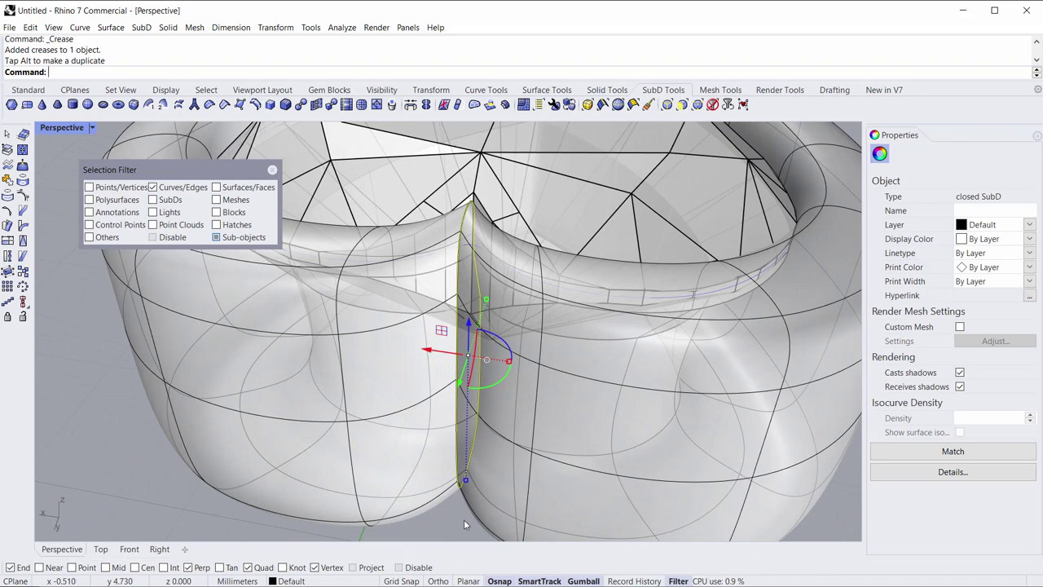
{"action": "key", "text": "Escape"}
Select only the vertical edges on the outside of the cleft and move them along the Y axis.
{"action": "scroll", "coordinate": [456, 461], "scroll_direction": "up", "scroll_amount": 3}
{"action": "left_click", "coordinate": [456, 462]}
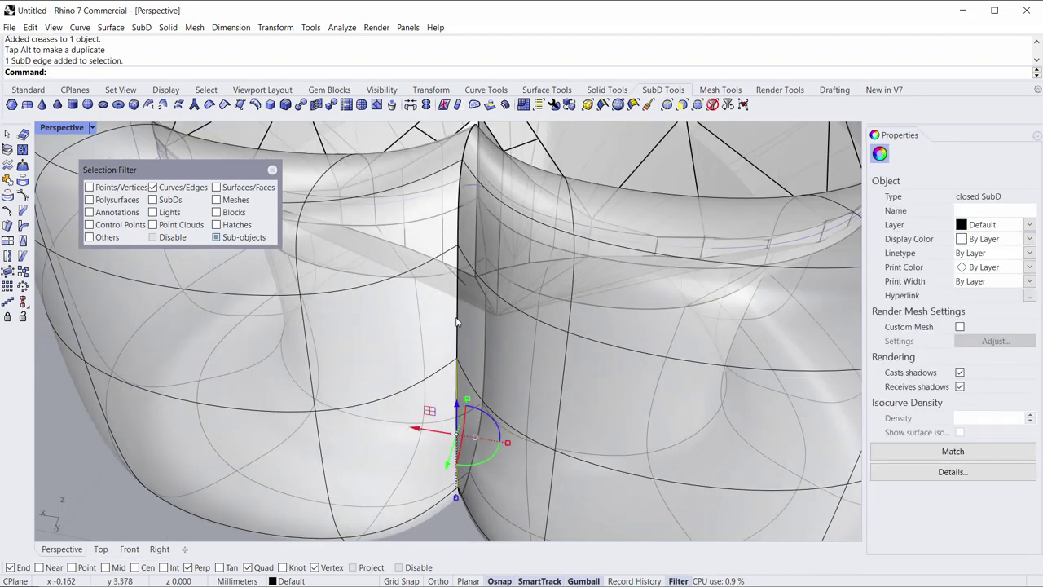
{"action": "left_click", "coordinate": [456, 320], "text": "shift"}
{"action": "left_click", "coordinate": [459, 213], "text": "shift"}
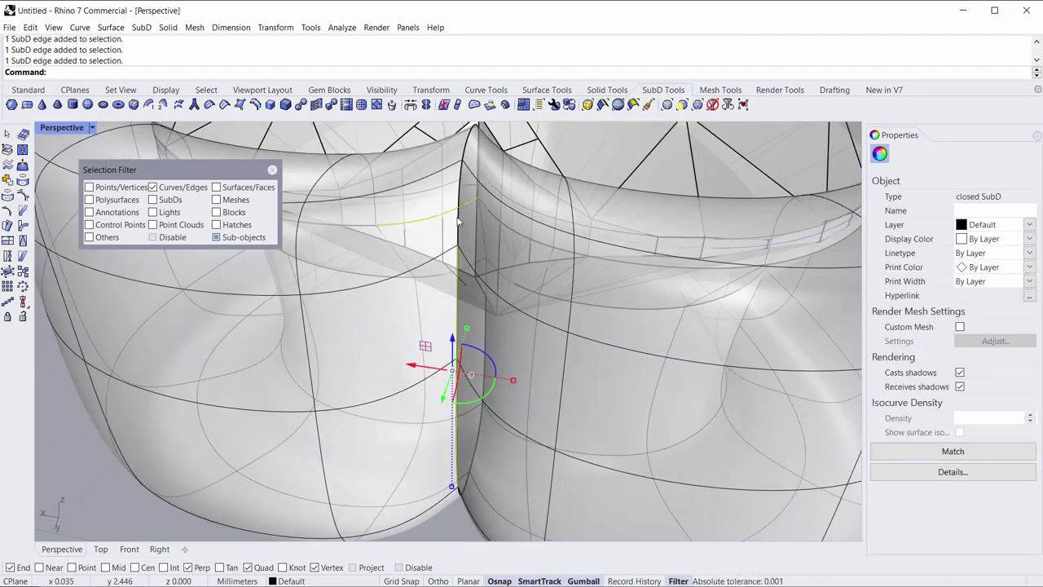
{"action": "left_click", "coordinate": [445, 220], "text": "ctrl"}
{"action": "left_click", "coordinate": [460, 222], "text": "shift"}
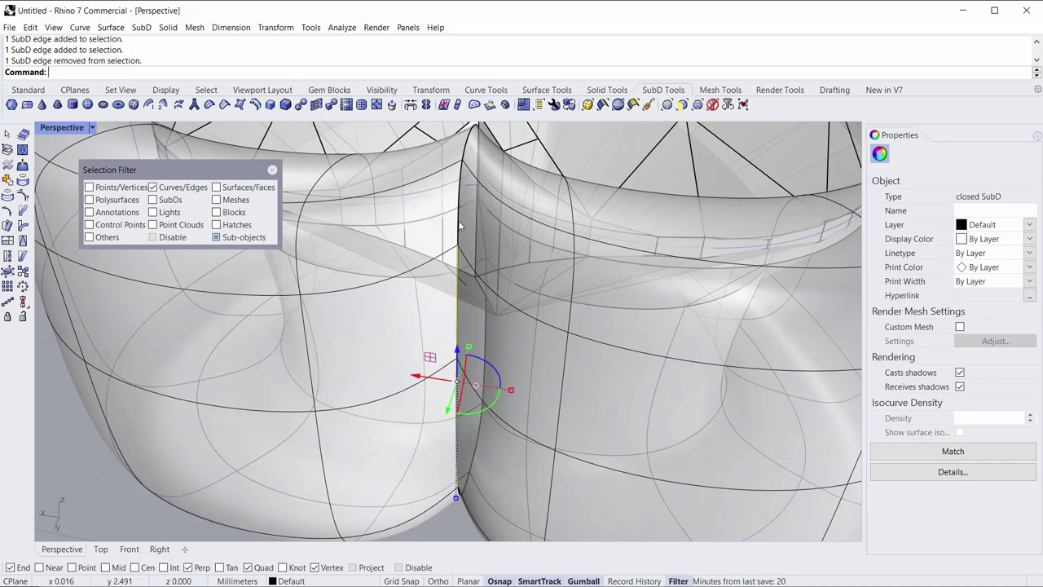
{"action": "right_click_drag", "start_coordinate": [458, 220], "coordinate": [484, 387]}
{"action": "left_click_drag", "start_coordinate": [457, 373], "coordinate": [430, 395]}
{"action": "right_click_drag", "start_coordinate": [594, 273], "coordinate": [511, 356]}
{"action": "scroll", "coordinate": [456, 366], "scroll_direction": "down", "scroll_amount": 5}
Nudge the selected outer cleft edges slightly further along the Y axis and check the heart outline from above.
{"action": "mouse_move", "coordinate": [575, 371]}
{"action": "right_mouse_down"}
{"action": "mouse_move", "coordinate": [451, 326]}
{"action": "mouse_move", "coordinate": [434, 302]}
{"action": "mouse_move", "coordinate": [575, 375]}
{"action": "right_mouse_up"}
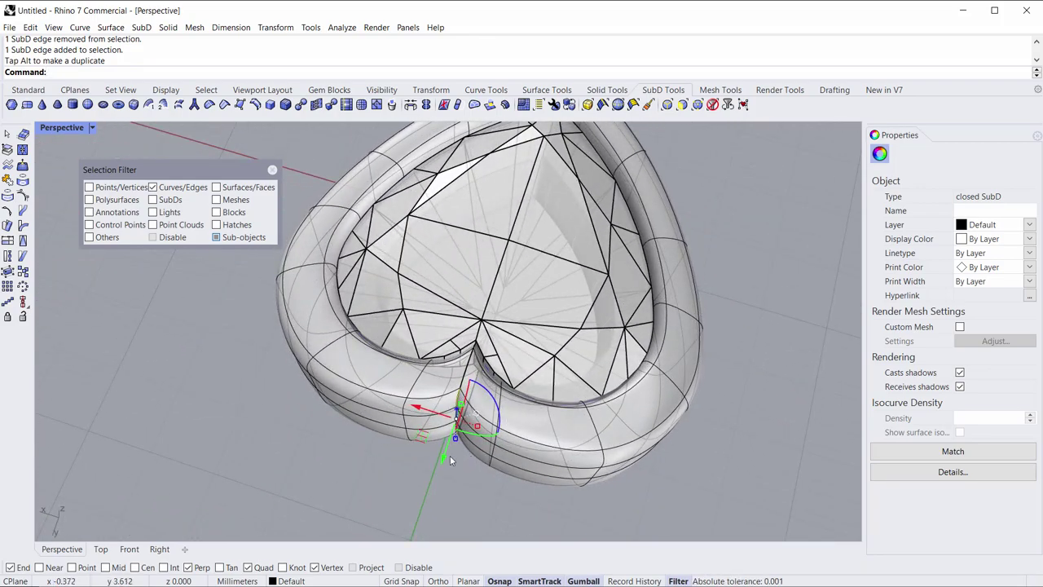
{"action": "mouse_move", "coordinate": [445, 462]}
{"action": "left_mouse_down"}
{"action": "mouse_move", "coordinate": [441, 482]}
{"action": "mouse_move", "coordinate": [439, 462]}
{"action": "left_mouse_up"}
{"action": "right_click_drag", "start_coordinate": [850, 425], "coordinate": [770, 419]}
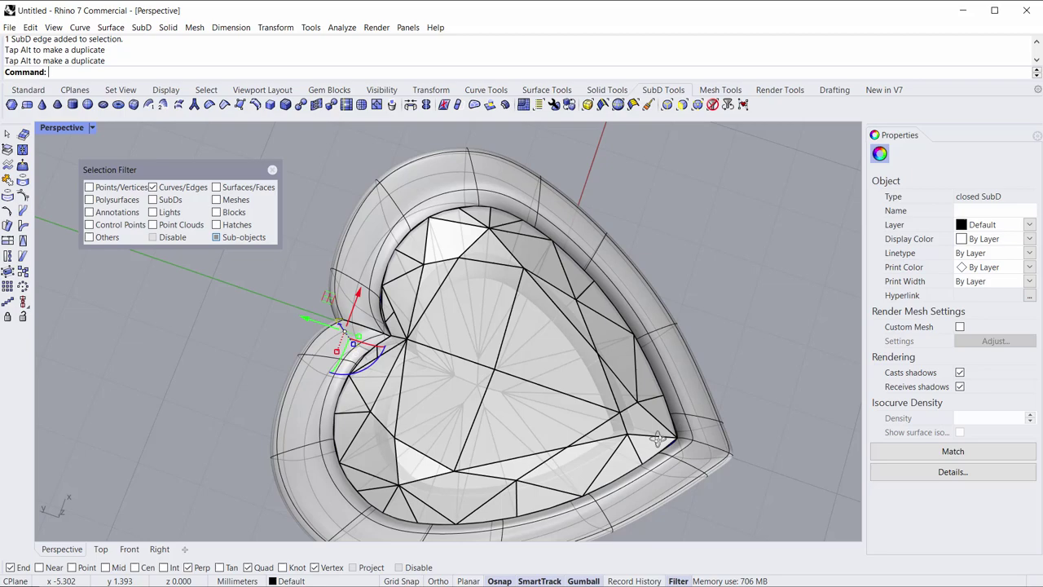
{"action": "right_click_drag", "start_coordinate": [657, 438], "coordinate": [693, 362]}
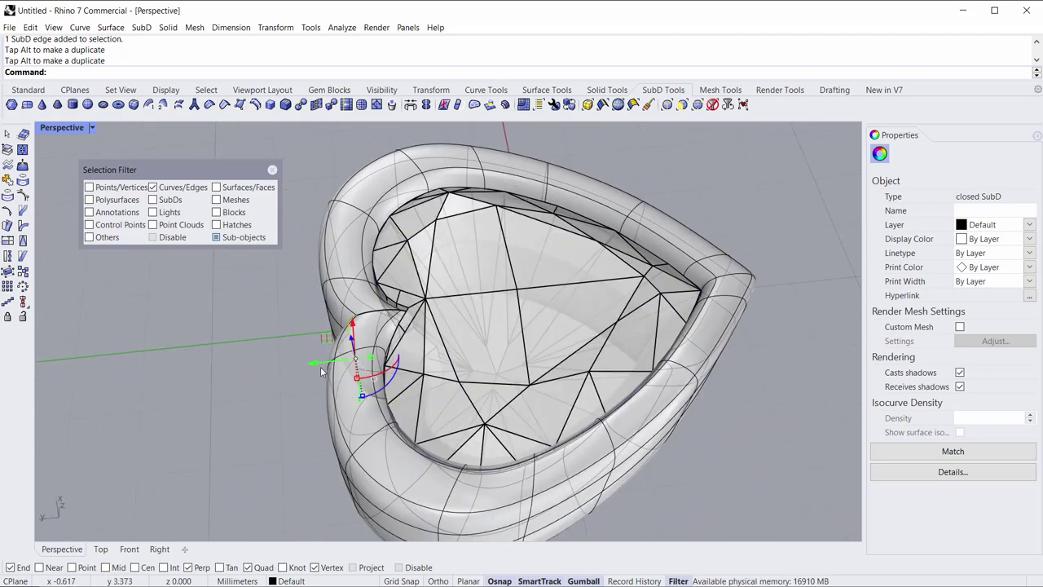
Nudge the selected outer cleft edges once more along the Y axis and clear the selection.
{"action": "left_click_drag", "start_coordinate": [317, 363], "coordinate": [321, 363]}
{"action": "left_click", "coordinate": [302, 394]}
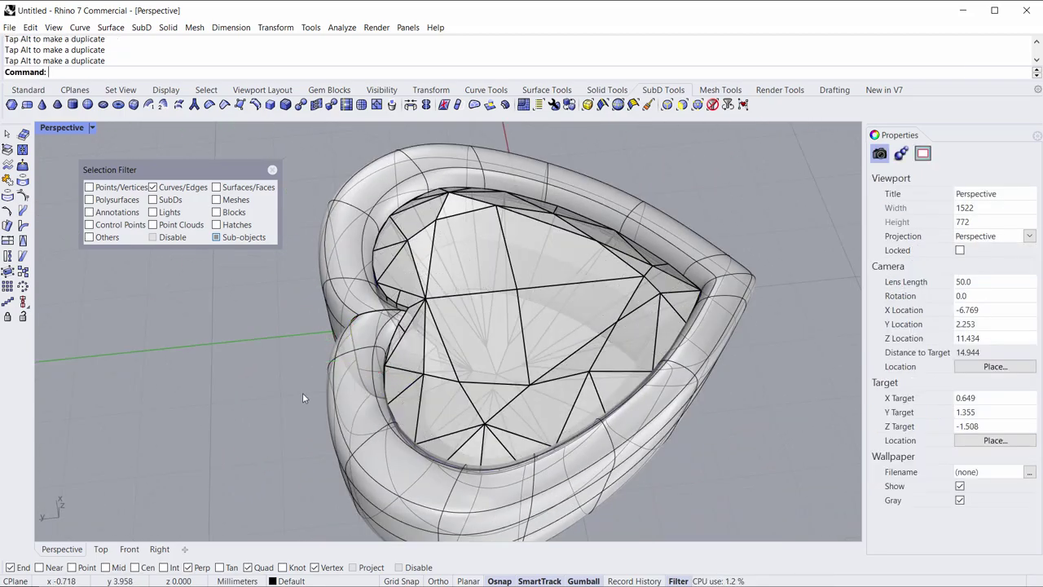
Select the vertical edge loop that runs around the setting's wall at the heart's point and crease it.
{"action": "right_click_drag", "start_coordinate": [302, 393], "coordinate": [525, 401]}
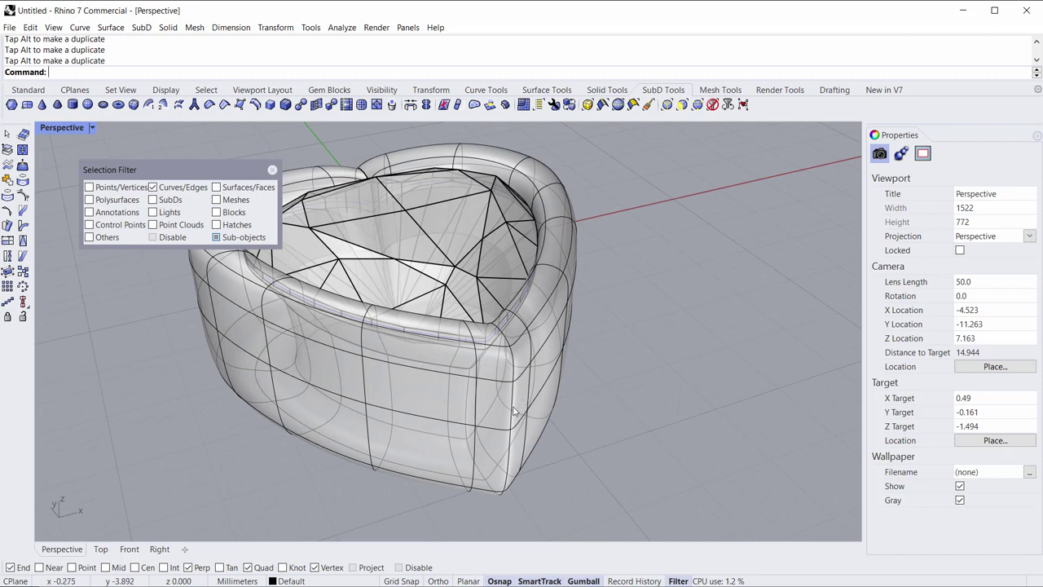
{"action": "double_click", "coordinate": [513, 411]}
{"action": "scroll", "coordinate": [523, 366], "scroll_direction": "up", "scroll_amount": 4}
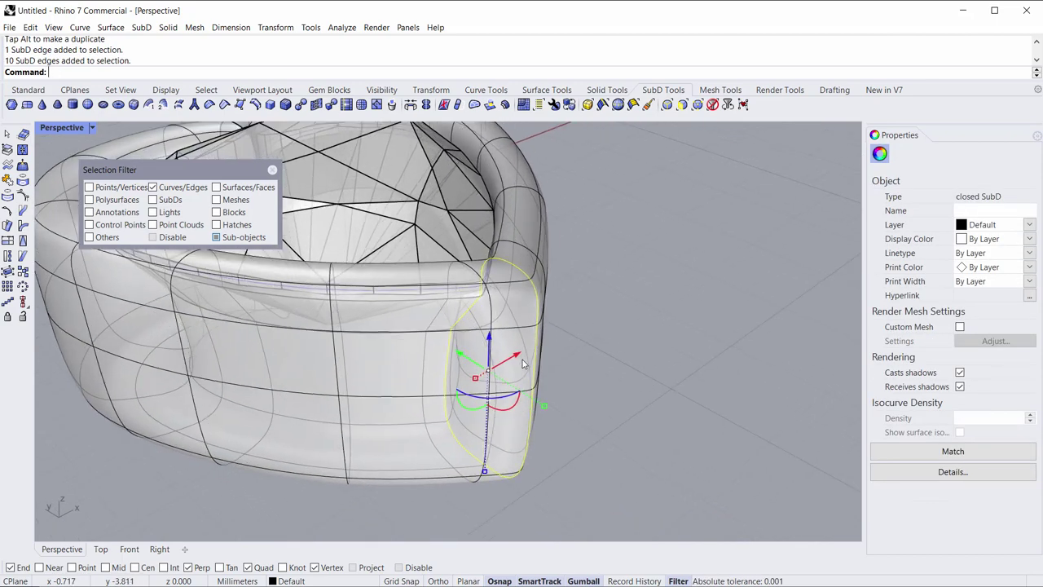
{"action": "right_click_drag", "start_coordinate": [523, 365], "coordinate": [332, 159]}
{"action": "left_click", "coordinate": [225, 105]}
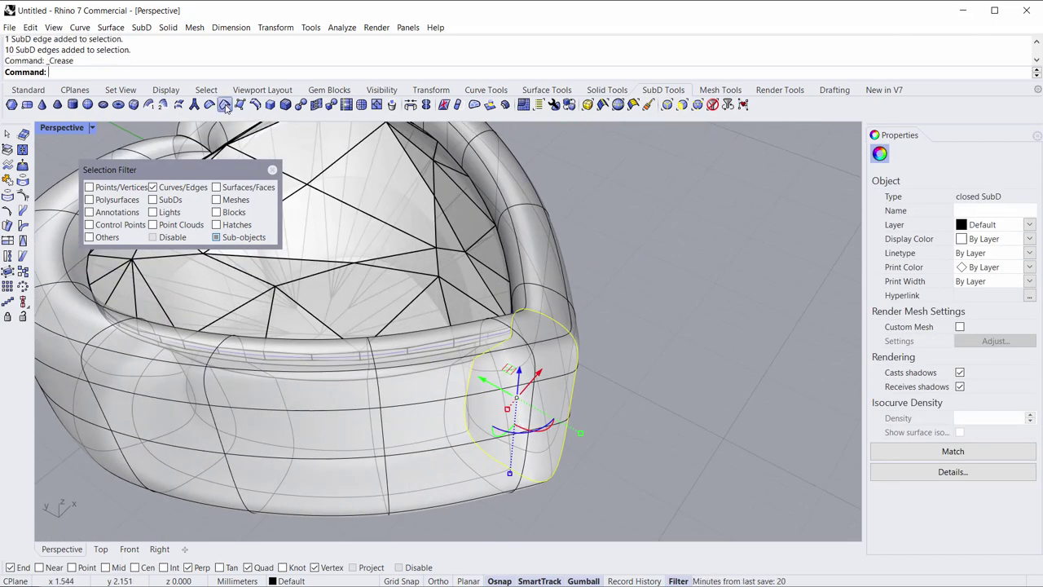
Move the creased loop at the heart's point slightly along the Y axis and clear the selection.
{"action": "scroll", "coordinate": [548, 334], "scroll_direction": "up", "scroll_amount": 5}
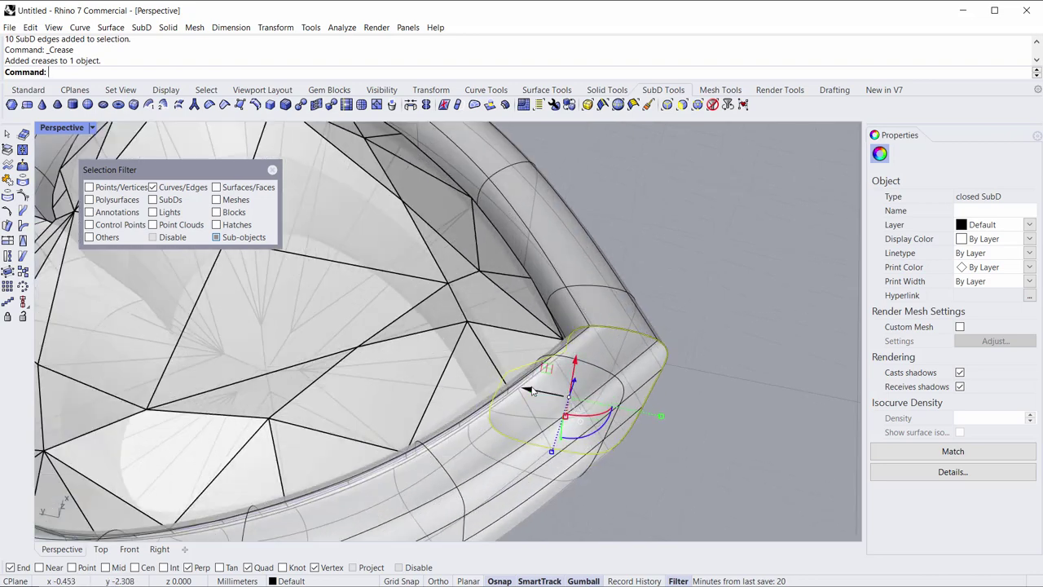
{"action": "left_click_drag", "start_coordinate": [530, 391], "coordinate": [534, 391]}
{"action": "left_click", "coordinate": [696, 337]}
{"action": "scroll", "coordinate": [691, 354], "scroll_direction": "down", "scroll_amount": 6}
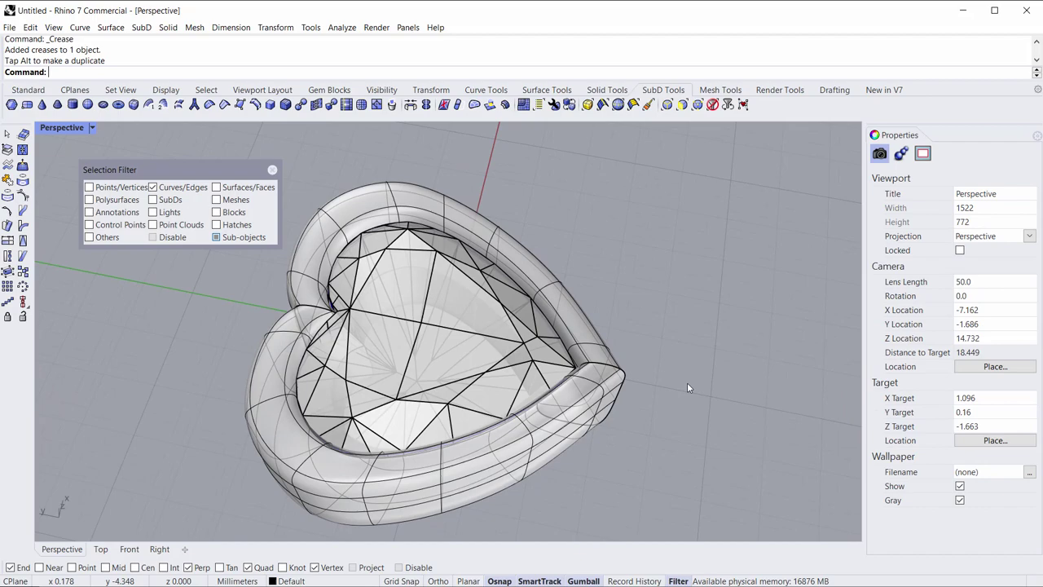
Inspect the creased heart point from several angles and set the perspective view to Shaded display mode.
{"action": "right_click_drag", "start_coordinate": [687, 388], "coordinate": [531, 319]}
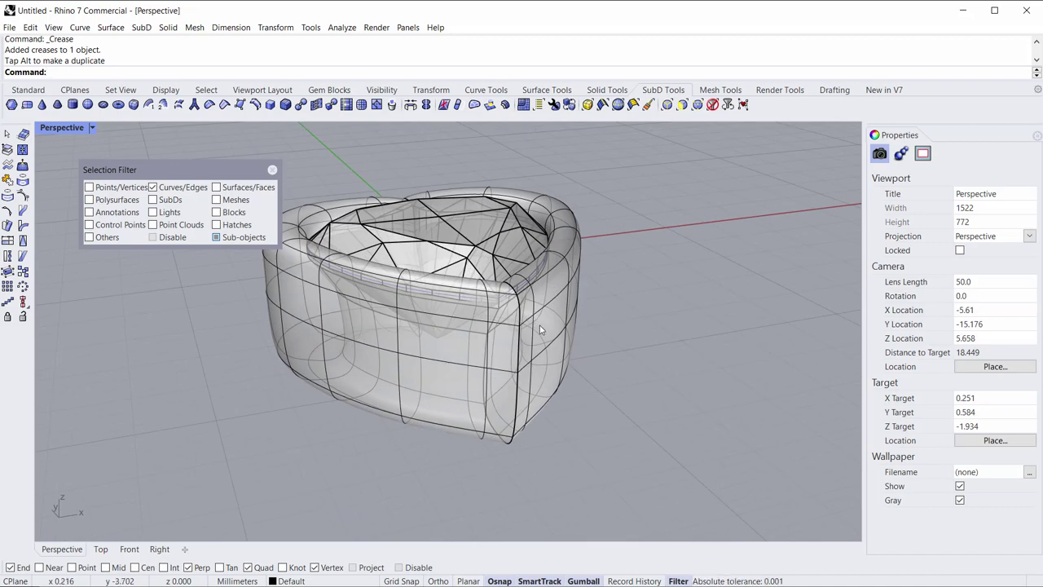
{"action": "right_click_drag", "start_coordinate": [596, 343], "coordinate": [542, 368]}
{"action": "scroll", "coordinate": [461, 410], "scroll_direction": "up", "scroll_amount": 4}
{"action": "right_click_drag", "start_coordinate": [452, 410], "coordinate": [489, 401]}
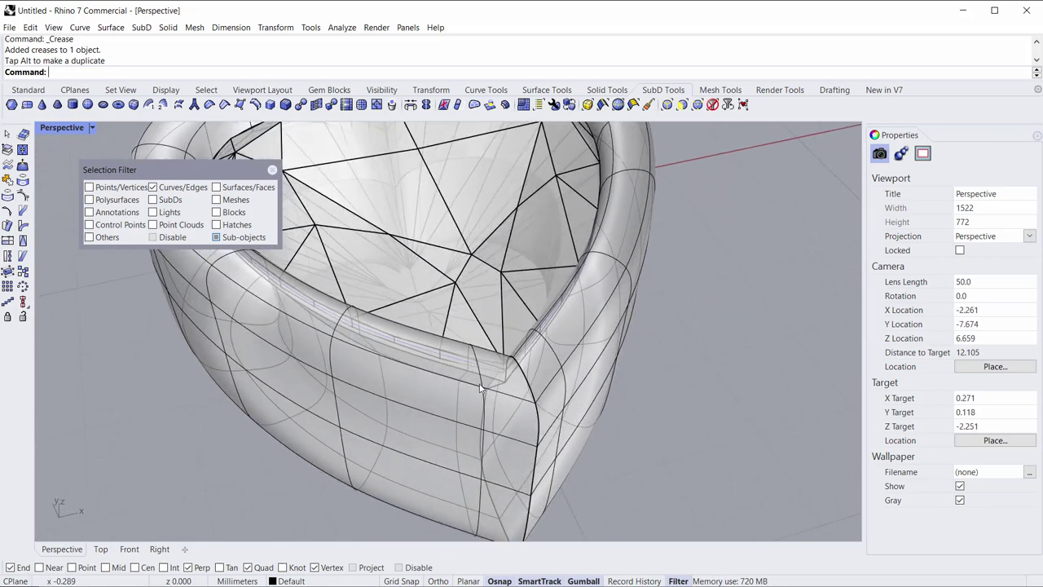
{"action": "scroll", "coordinate": [488, 401], "scroll_direction": "down", "scroll_amount": 4}
{"action": "left_click", "coordinate": [61, 128]}
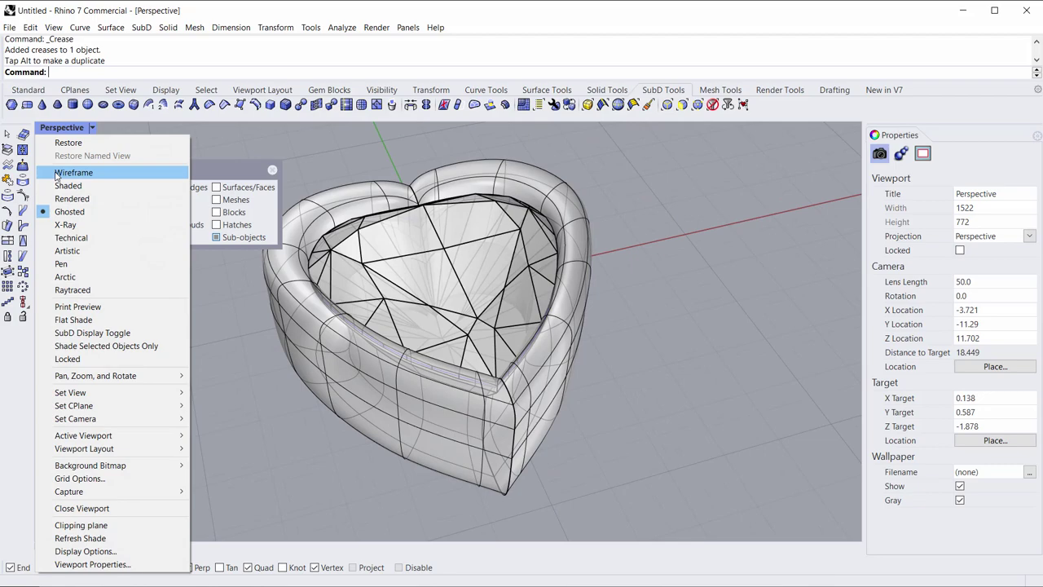
{"action": "left_click", "coordinate": [56, 190]}
{"action": "right_click_drag", "start_coordinate": [511, 288], "coordinate": [526, 424]}
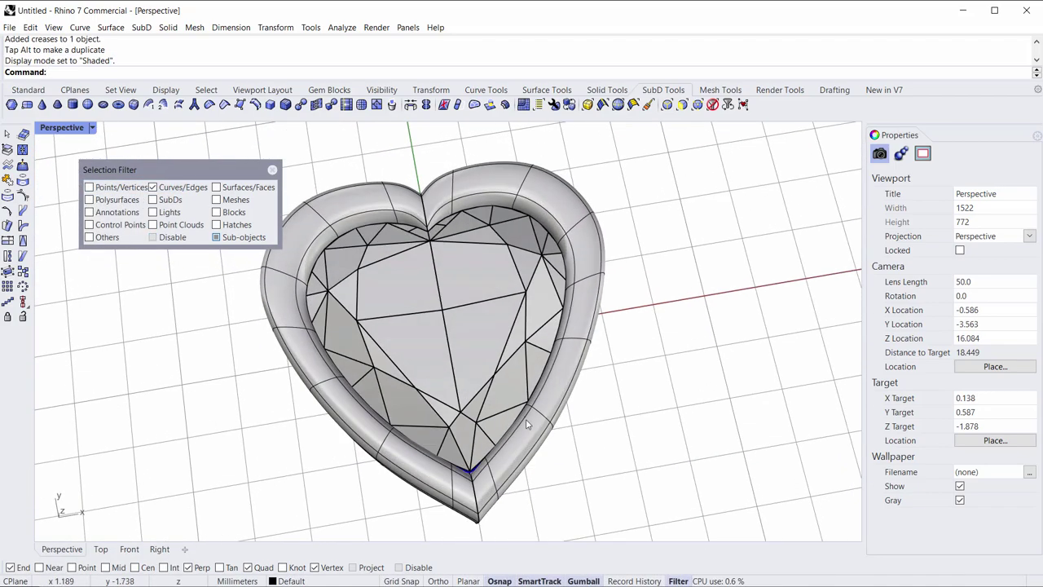
{"action": "right_click_drag", "start_coordinate": [449, 378], "coordinate": [497, 349]}
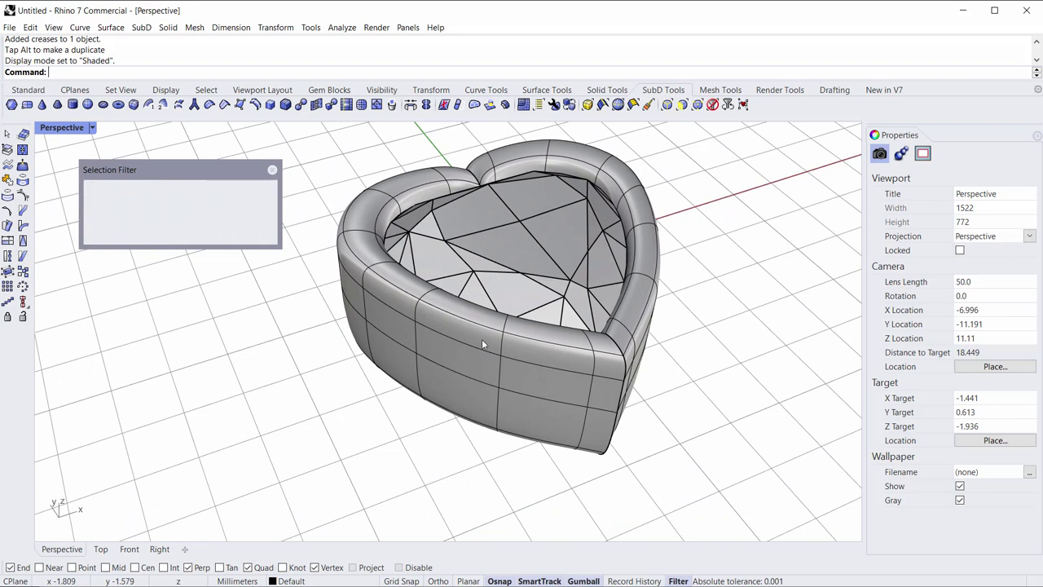
Limit selection to faces and select the upper outer wall faces on both sides of the heart's point, continuing into the row below.
{"action": "left_click", "coordinate": [682, 106]}
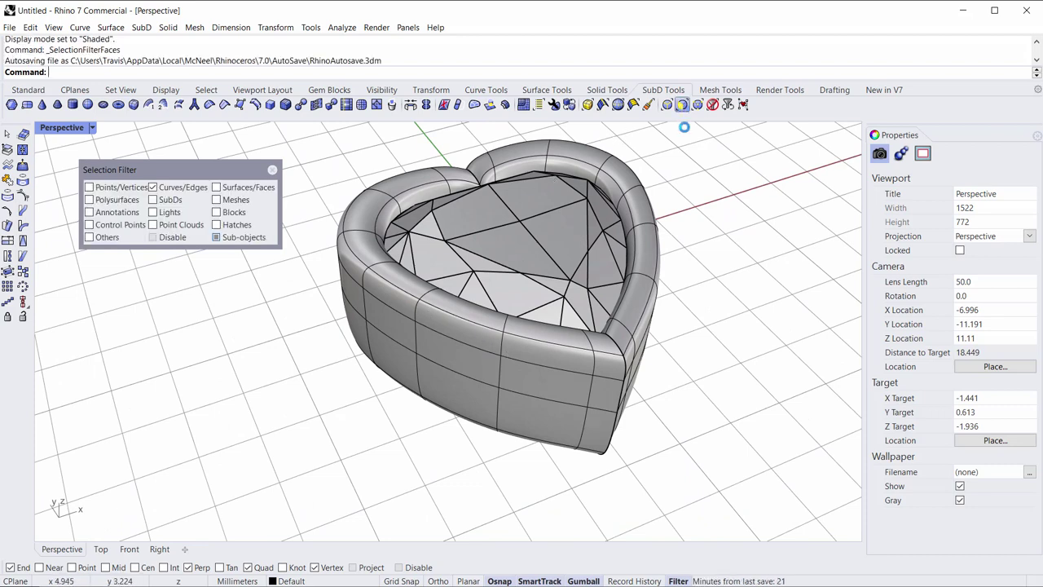
{"action": "left_click", "coordinate": [476, 336]}
{"action": "left_click", "coordinate": [545, 354], "text": "shift"}
{"action": "left_click", "coordinate": [613, 363], "text": "shift"}
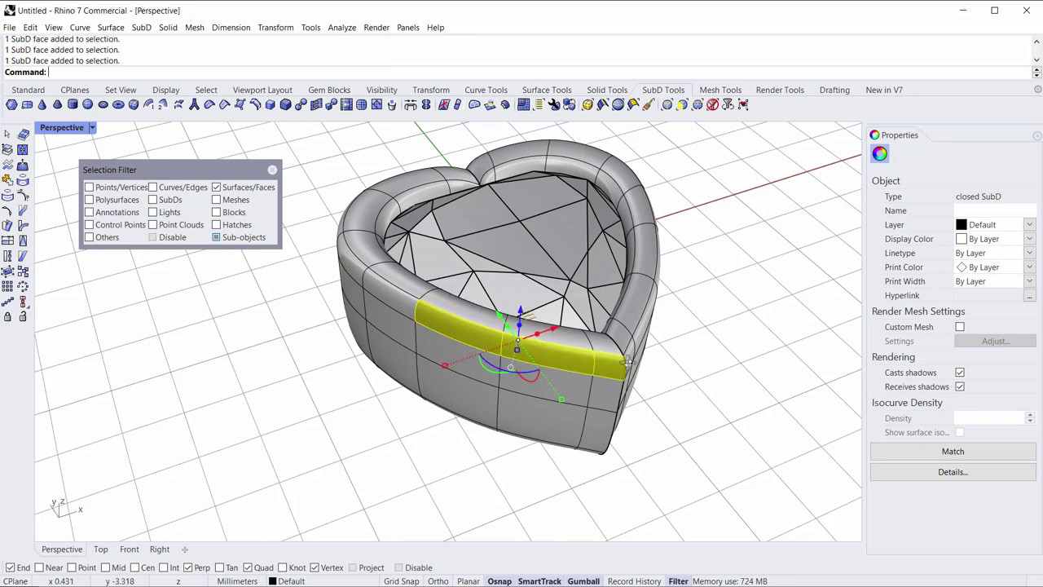
{"action": "right_click_drag", "start_coordinate": [626, 361], "coordinate": [525, 374]}
{"action": "right_click_drag", "start_coordinate": [454, 391], "coordinate": [585, 392]}
{"action": "left_click", "coordinate": [490, 422], "text": "shift"}
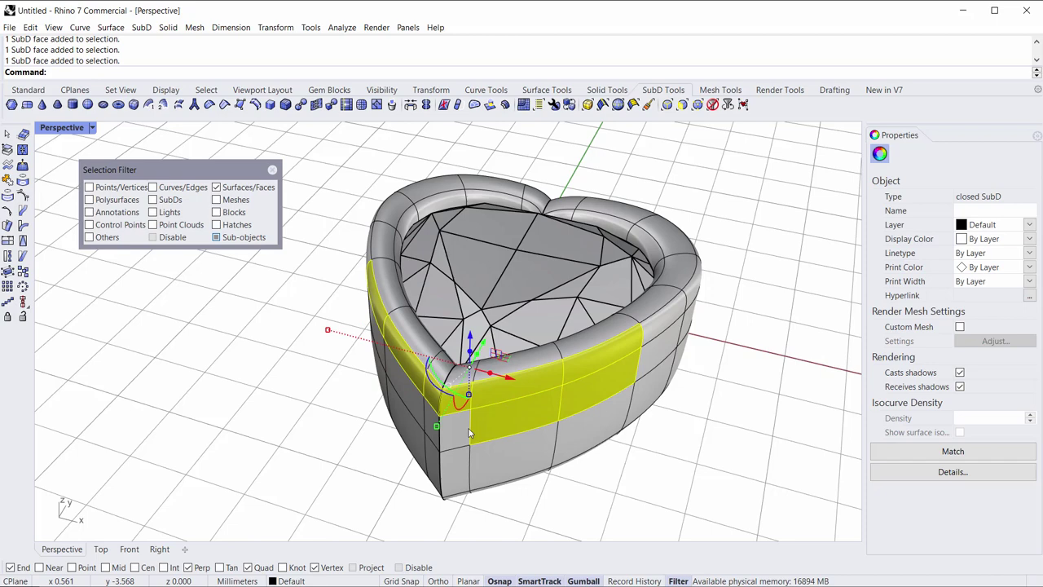
Add the remaining middle and lower outer wall faces on one side of the heart's point to the selection.
{"action": "left_click", "coordinate": [455, 427], "text": "shift"}
{"action": "left_click", "coordinate": [459, 464], "text": "shift"}
{"action": "left_click", "coordinate": [533, 455], "text": "shift"}
{"action": "left_click", "coordinate": [596, 421], "text": "shift"}
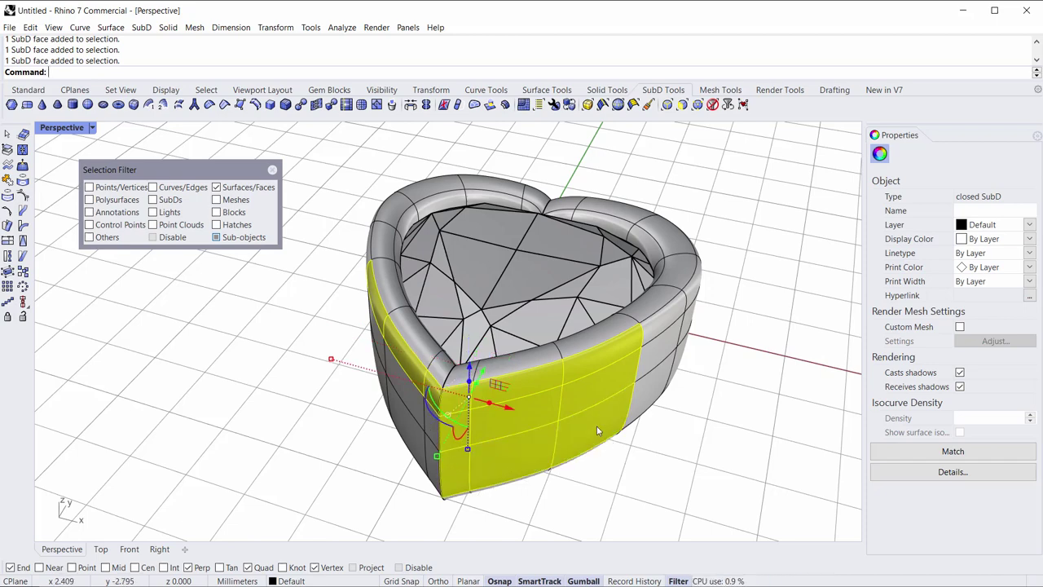
Add the middle and lower outer wall faces on the opposite side of the heart's point to the selection.
{"action": "right_click_drag", "start_coordinate": [596, 420], "coordinate": [519, 428]}
{"action": "scroll", "coordinate": [611, 386], "scroll_direction": "up", "scroll_amount": 2}
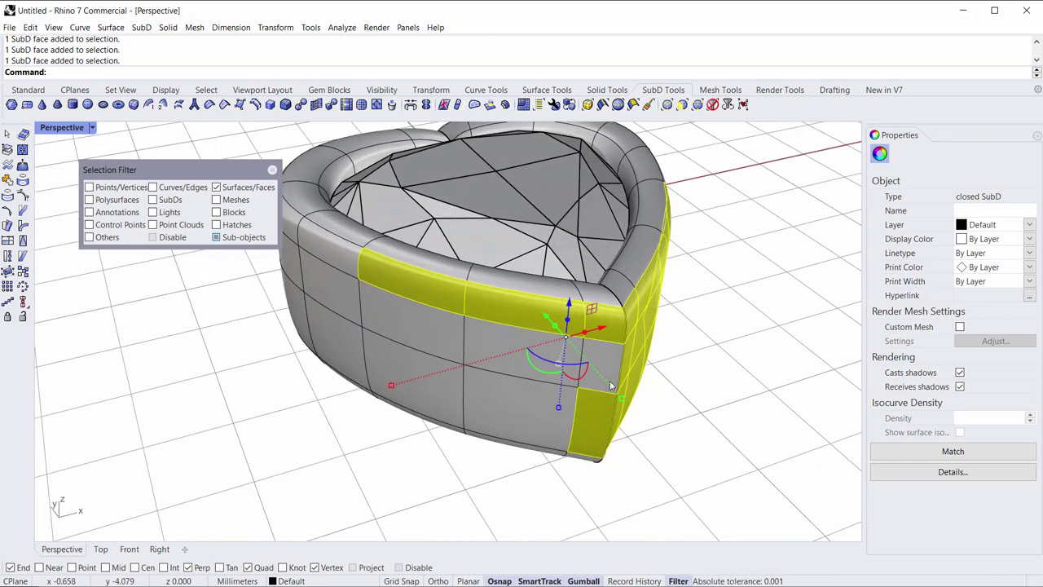
{"action": "left_click", "coordinate": [525, 365], "text": "shift"}
{"action": "left_click", "coordinate": [521, 398], "text": "shift"}
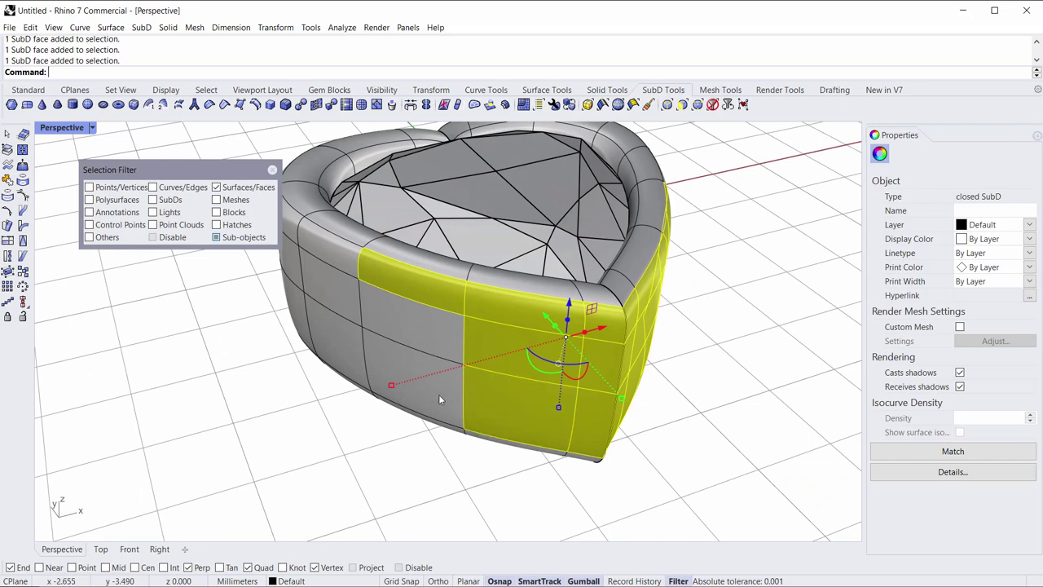
{"action": "left_click", "coordinate": [438, 394], "text": "shift"}
{"action": "left_click", "coordinate": [437, 328], "text": "shift"}
Adjust the selected faces around the heart's point by scaling them slightly along X and shifting them along Y, and clear the selection.
{"action": "right_click_drag", "start_coordinate": [437, 328], "coordinate": [547, 398]}
{"action": "left_click_drag", "start_coordinate": [545, 387], "coordinate": [500, 421]}
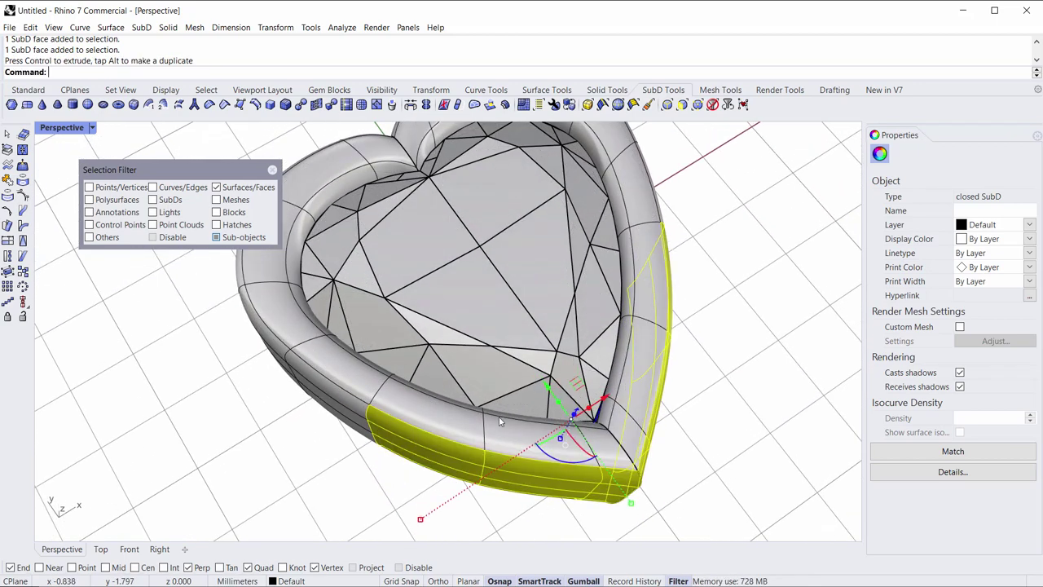
{"action": "left_click_drag", "start_coordinate": [420, 520], "coordinate": [415, 522], "text": "shift"}
{"action": "right_click_drag", "start_coordinate": [416, 521], "coordinate": [554, 399]}
{"action": "left_click_drag", "start_coordinate": [561, 356], "coordinate": [558, 351]}
{"action": "left_click", "coordinate": [740, 474]}
{"action": "right_click_drag", "start_coordinate": [738, 477], "coordinate": [546, 379]}
Demonstrate selecting the horizontal ring of faces around the lower outer wall from two adjacent faces, clearing the selection each time.
{"action": "left_click", "coordinate": [554, 375]}
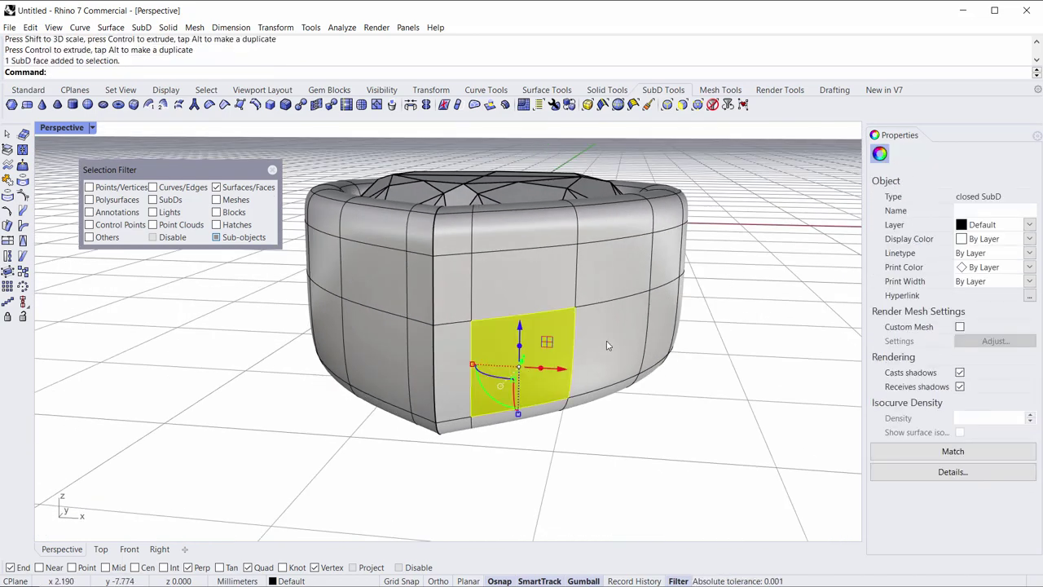
{"action": "double_click", "coordinate": [606, 345]}
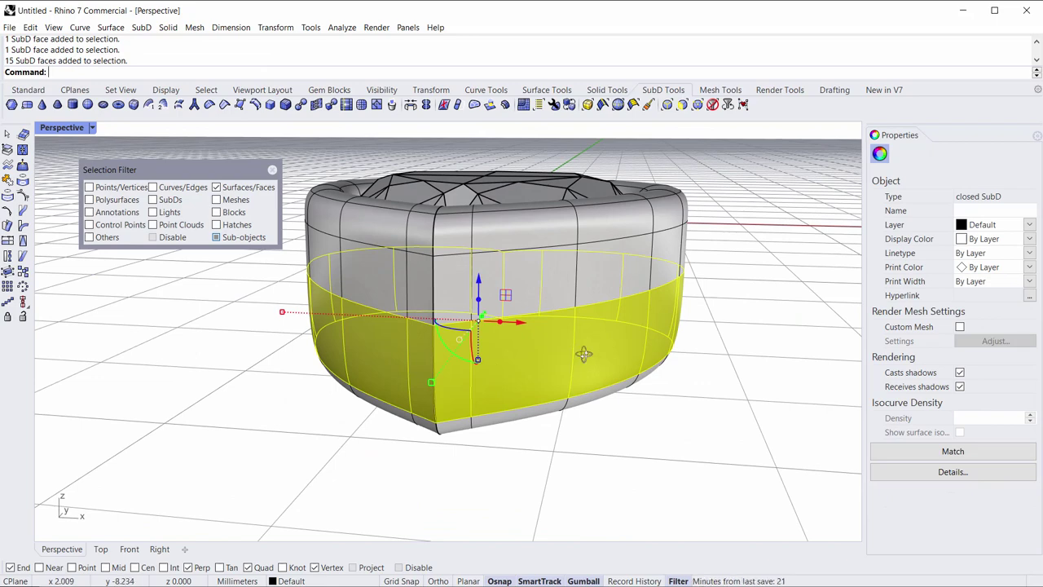
{"action": "key", "text": "Escape"}
{"action": "right_click_drag", "start_coordinate": [606, 345], "coordinate": [643, 424]}
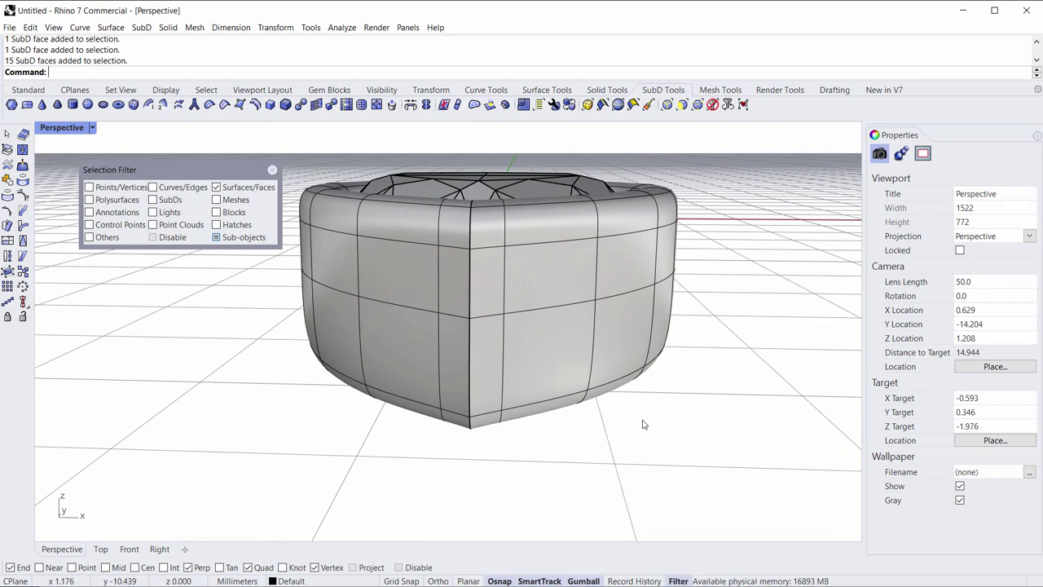
{"action": "scroll", "coordinate": [571, 314], "scroll_direction": "up", "scroll_amount": 3}
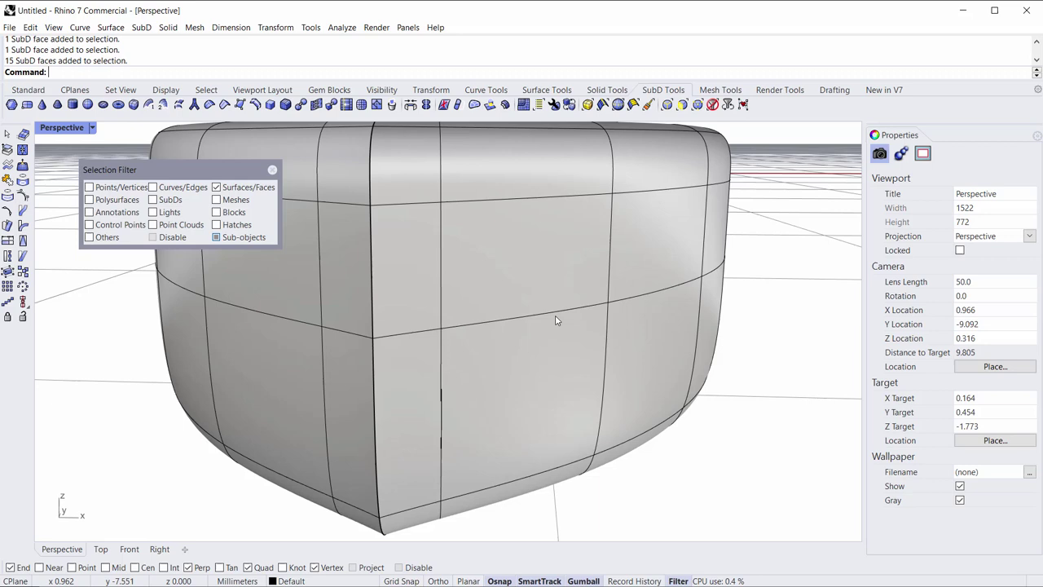
{"action": "left_click", "coordinate": [502, 379]}
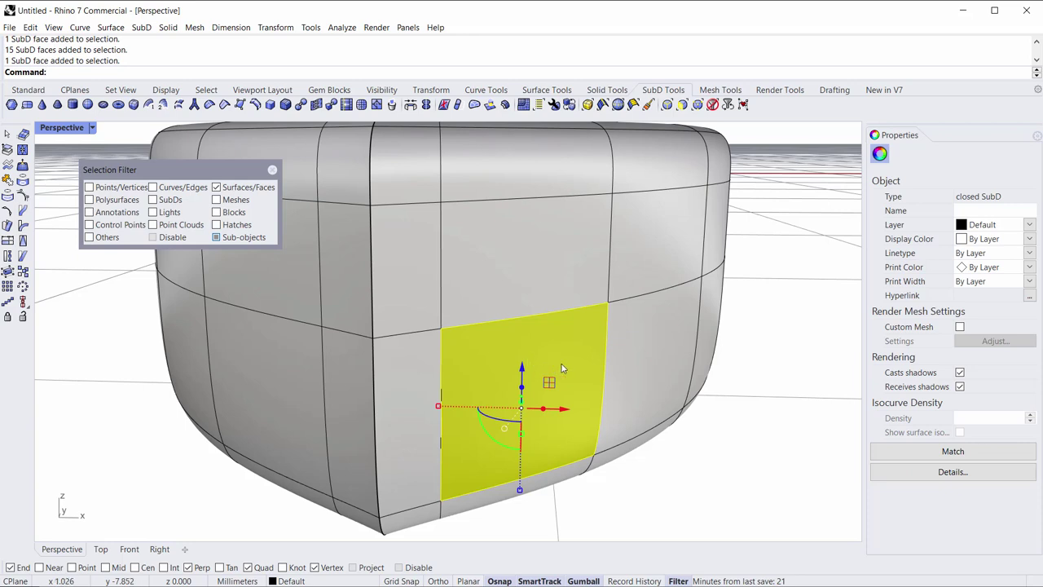
{"action": "double_click", "coordinate": [640, 372]}
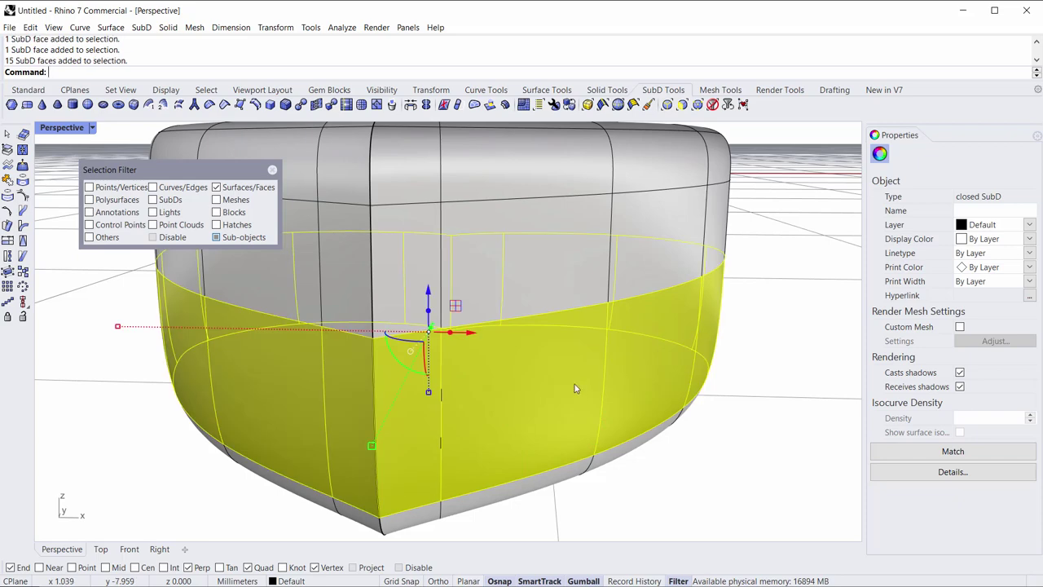
{"action": "left_click", "coordinate": [677, 476]}
Try selecting the vertical face ring through the wall near the heart's point, clear it, and repeat with the lower horizontal ring.
{"action": "left_click", "coordinate": [500, 376]}
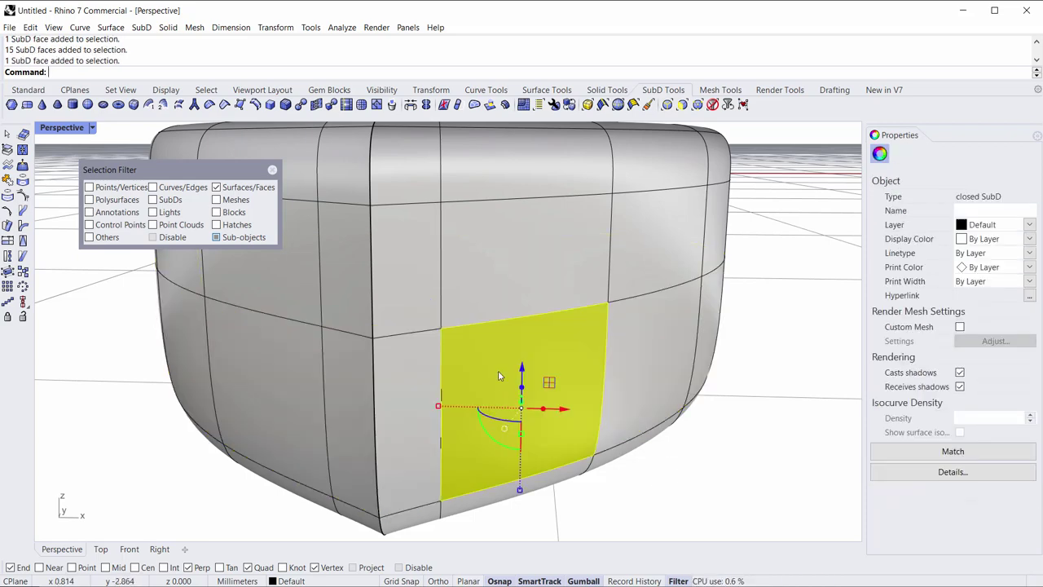
{"action": "double_click", "coordinate": [500, 228]}
{"action": "right_click_drag", "start_coordinate": [664, 417], "coordinate": [717, 429]}
{"action": "left_click", "coordinate": [717, 428]}
{"action": "scroll", "coordinate": [677, 419], "scroll_direction": "down", "scroll_amount": 7}
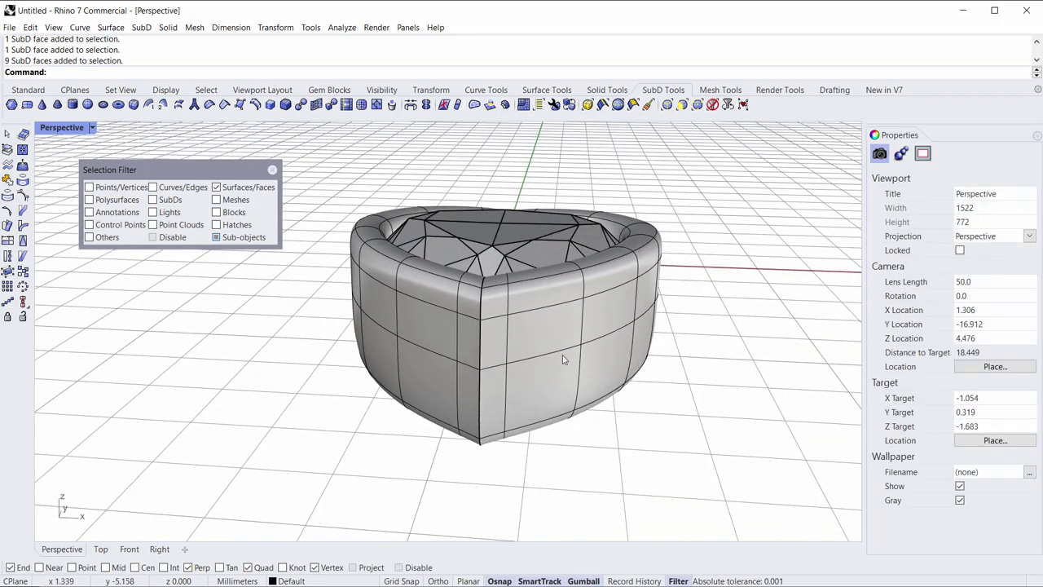
{"action": "left_click", "coordinate": [553, 374]}
{"action": "double_click", "coordinate": [611, 361]}
{"action": "left_click", "coordinate": [659, 449]}
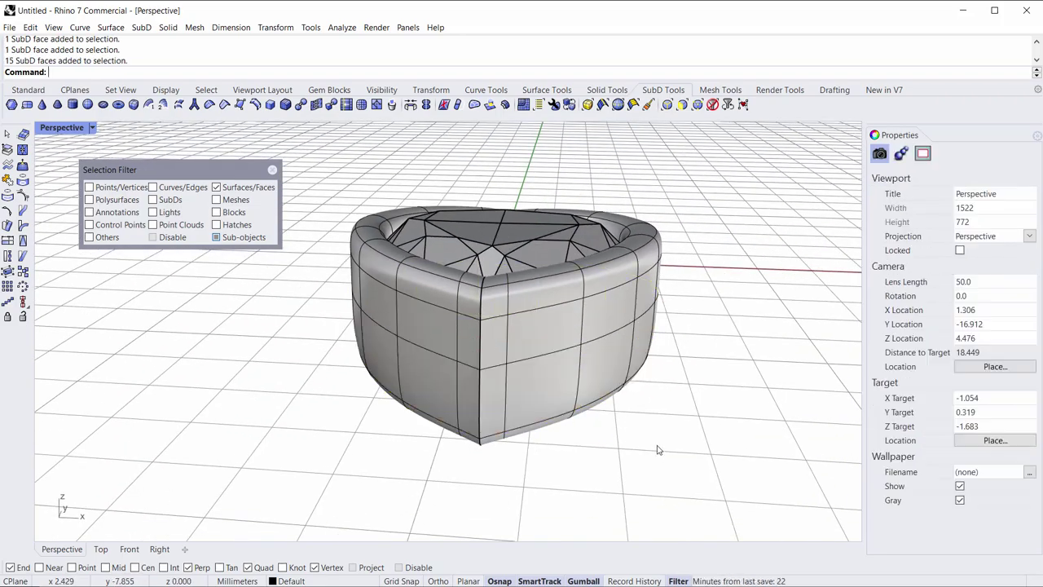
Limit selection to edges, select the horizontal edge loop around the middle of the outer wall, move it down along Z, and deselect it.
{"action": "right_click_drag", "start_coordinate": [659, 449], "coordinate": [459, 364]}
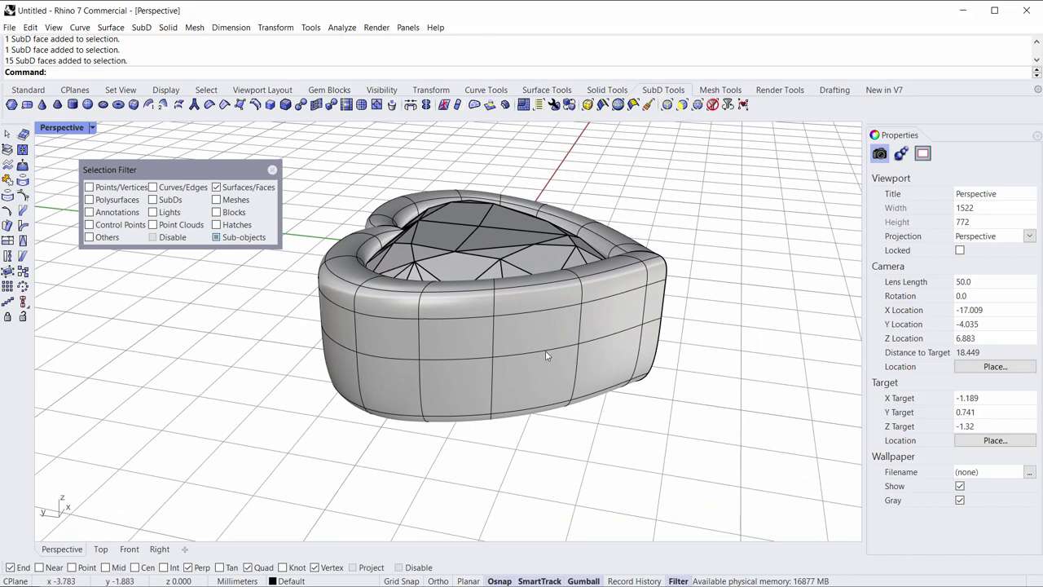
{"action": "scroll", "coordinate": [548, 354], "scroll_direction": "up", "scroll_amount": 4}
{"action": "right_click_drag", "start_coordinate": [549, 354], "coordinate": [550, 328]}
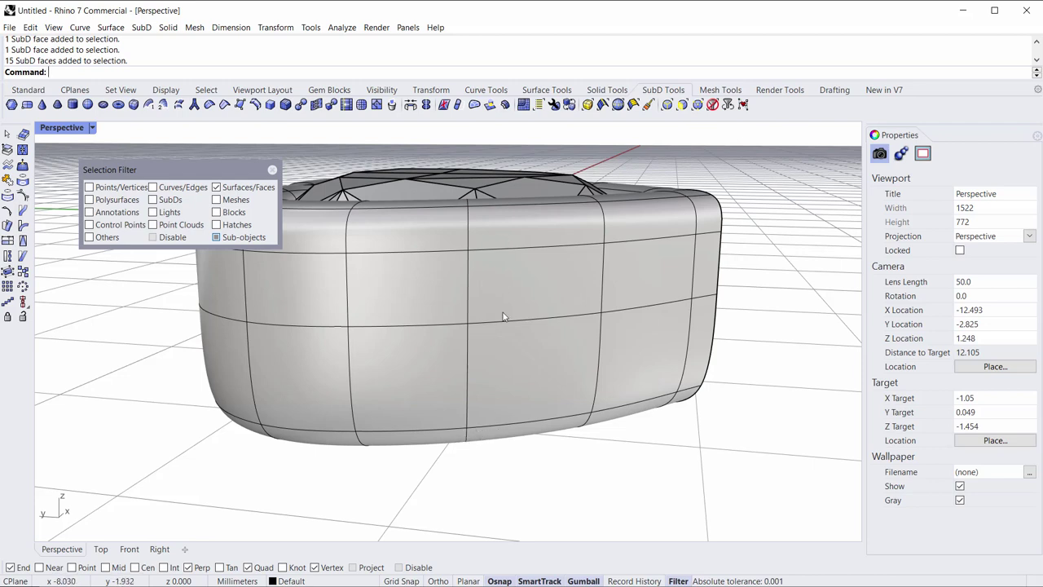
{"action": "left_click", "coordinate": [666, 105]}
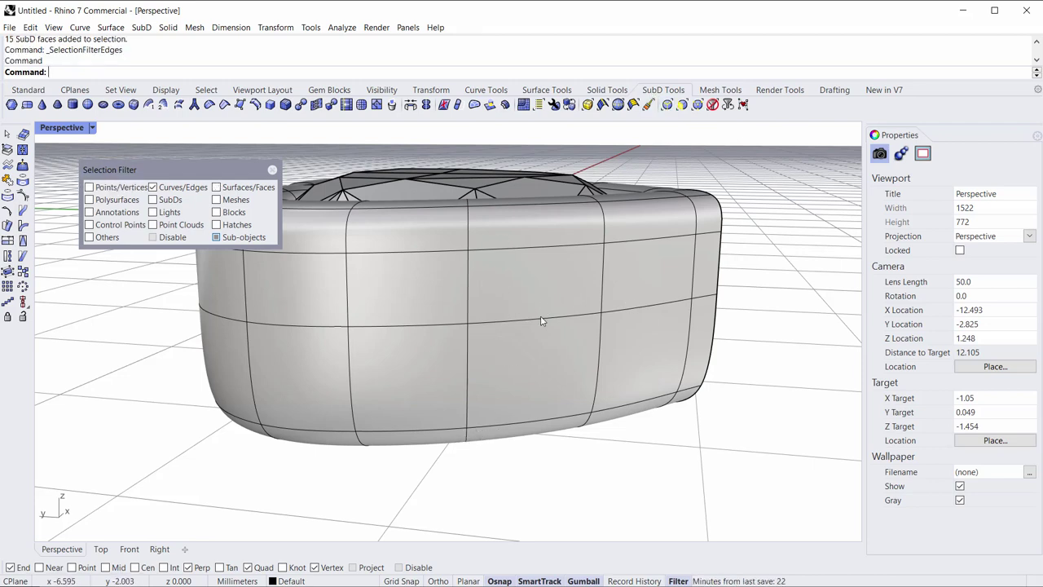
{"action": "left_click", "coordinate": [472, 319]}
{"action": "left_click_drag", "start_coordinate": [475, 242], "coordinate": [473, 321]}
{"action": "left_click", "coordinate": [671, 459]}
{"action": "right_click_drag", "start_coordinate": [671, 459], "coordinate": [457, 369]}
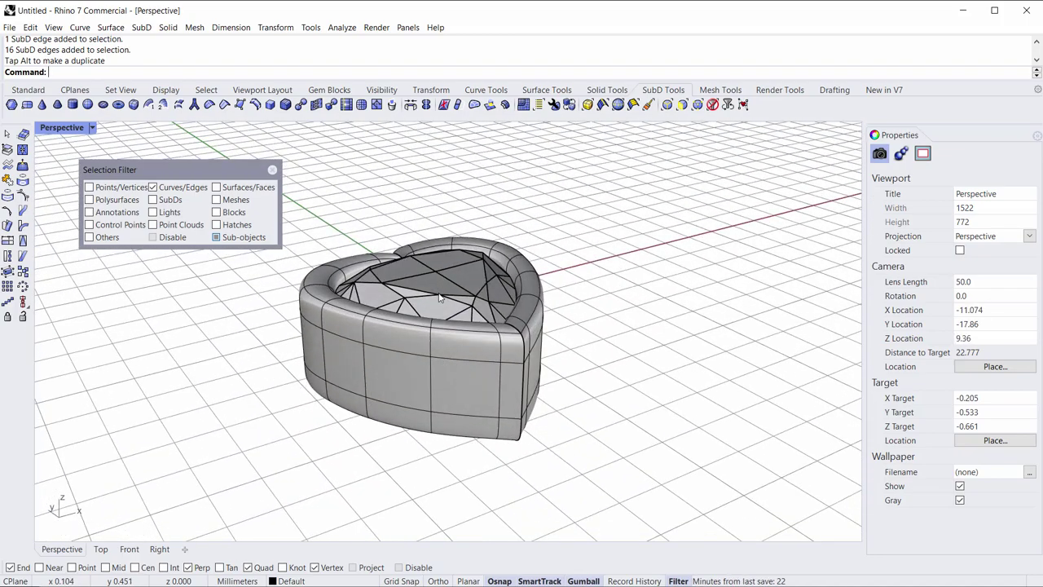
Reset the selection filter, select the gem block and the SubD setting, and raise them together along the Z axis.
{"action": "left_click", "coordinate": [712, 104]}
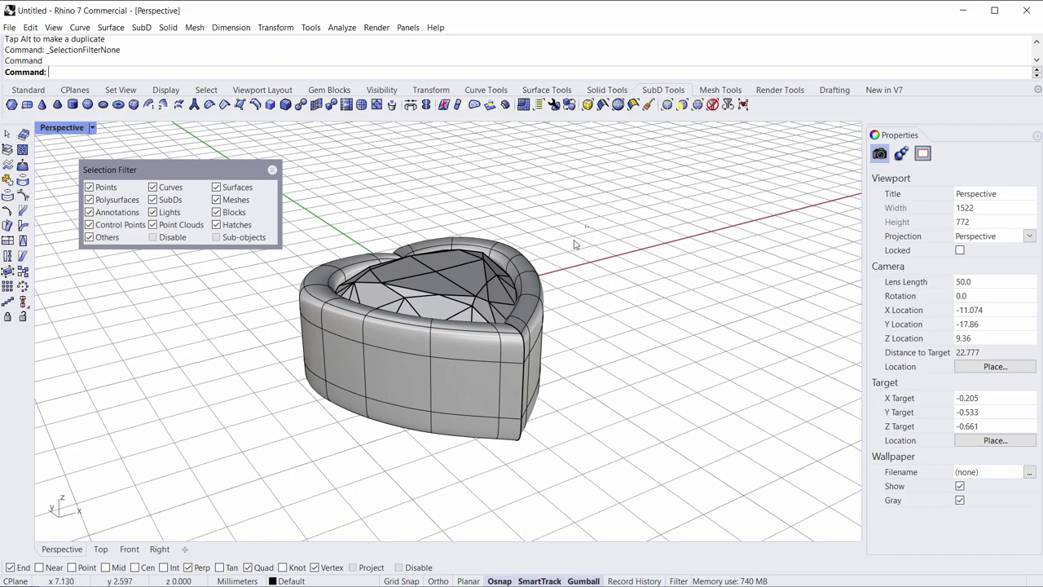
{"action": "left_click_drag", "start_coordinate": [574, 244], "coordinate": [392, 399]}
{"action": "right_click_drag", "start_coordinate": [392, 399], "coordinate": [442, 447], "text": "shift"}
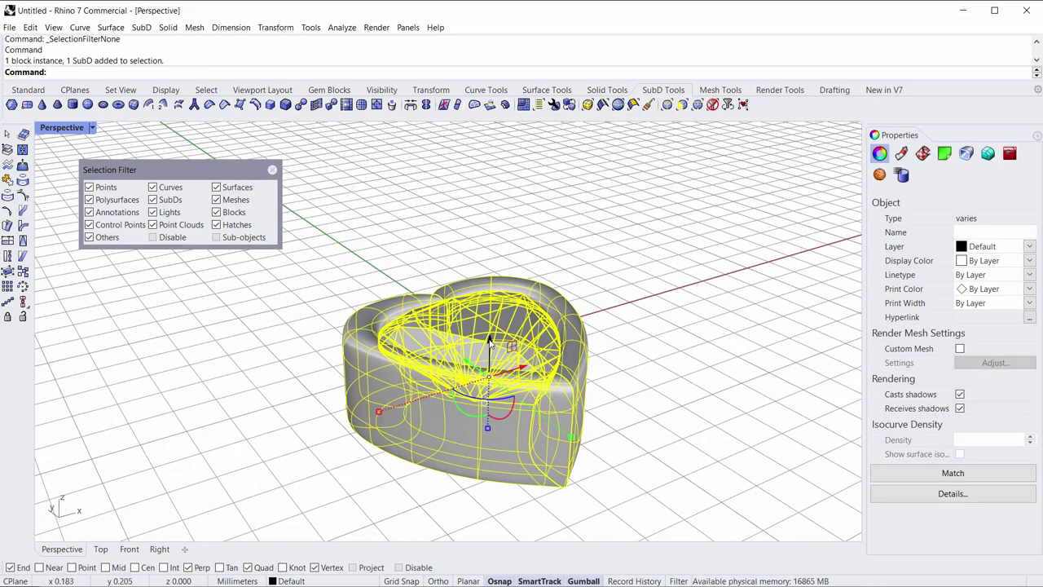
{"action": "left_click_drag", "start_coordinate": [490, 341], "coordinate": [493, 155]}
{"action": "right_click_drag", "start_coordinate": [493, 155], "coordinate": [482, 245], "text": "shift"}
{"action": "scroll", "coordinate": [486, 244], "scroll_direction": "down", "scroll_amount": 4}
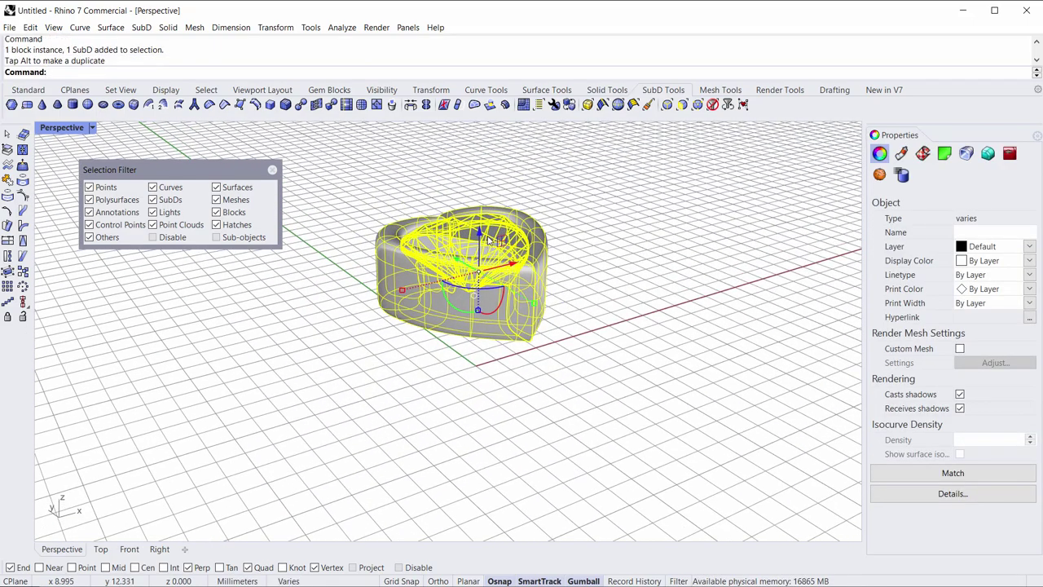
Raise the heart gem and its bezel well above the construction plane and show the model in the maximized Front view.
{"action": "left_click_drag", "start_coordinate": [480, 235], "coordinate": [481, 161]}
{"action": "left_click", "coordinate": [349, 174]}
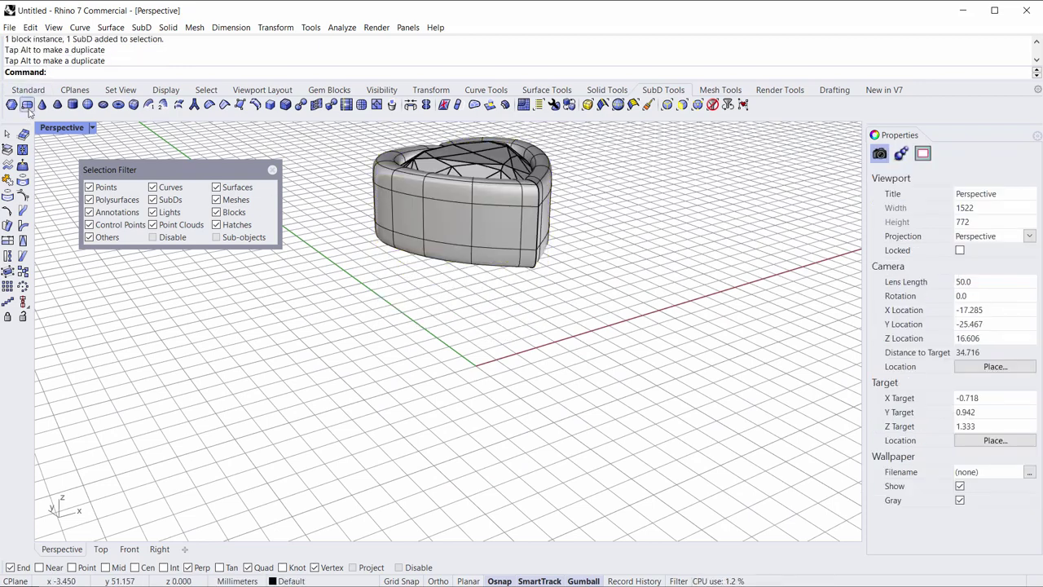
{"action": "double_click", "coordinate": [44, 128]}
{"action": "double_click", "coordinate": [53, 338]}
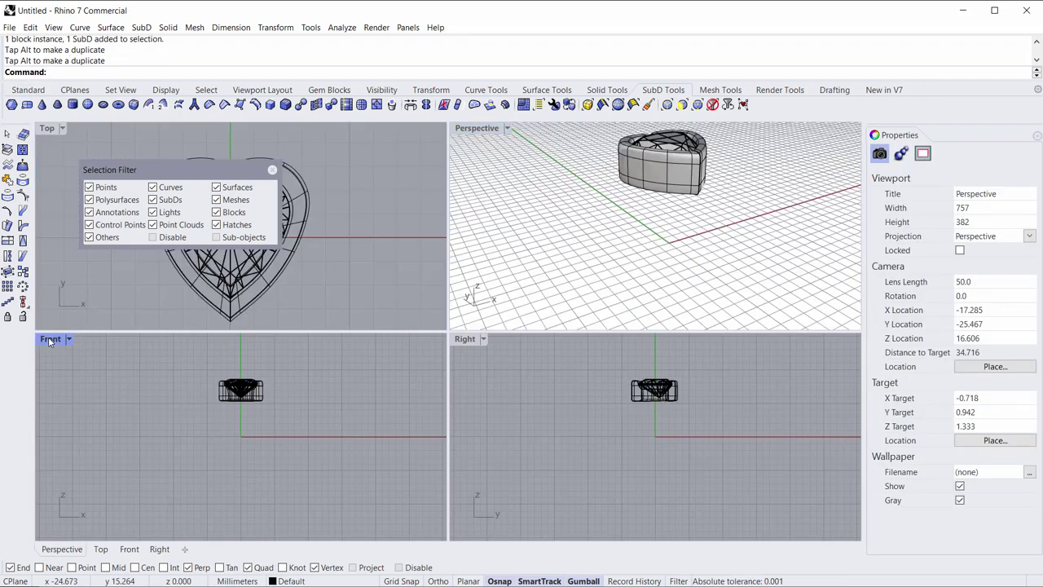
{"action": "right_click_drag", "start_coordinate": [521, 367], "coordinate": [419, 377]}
{"action": "scroll", "coordinate": [413, 330], "scroll_direction": "up", "scroll_amount": 2}
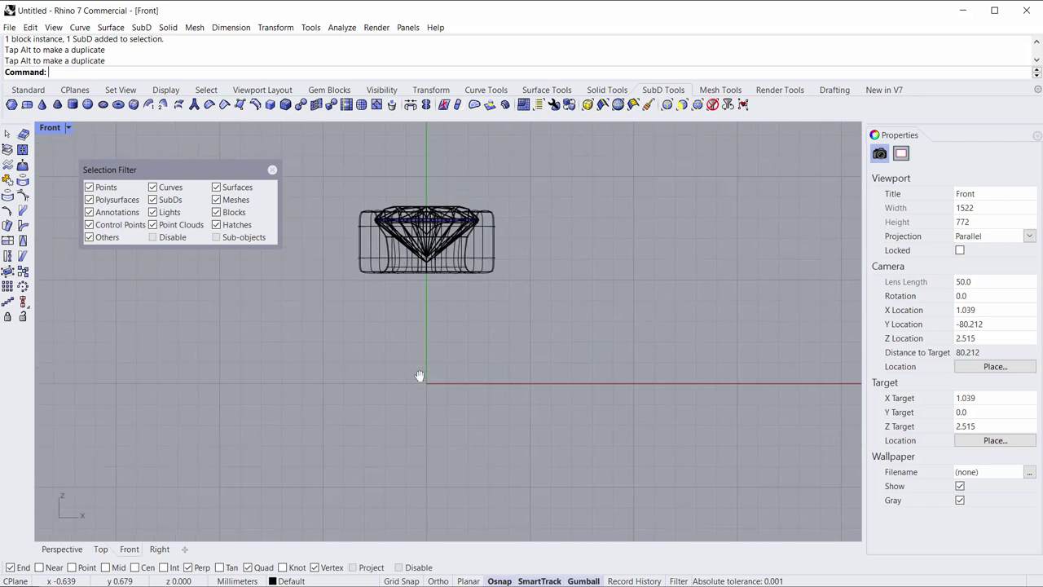
Draw a circle centred on the origin with a diameter of 16.5 mm in the Front view.
{"action": "left_click", "coordinate": [27, 90]}
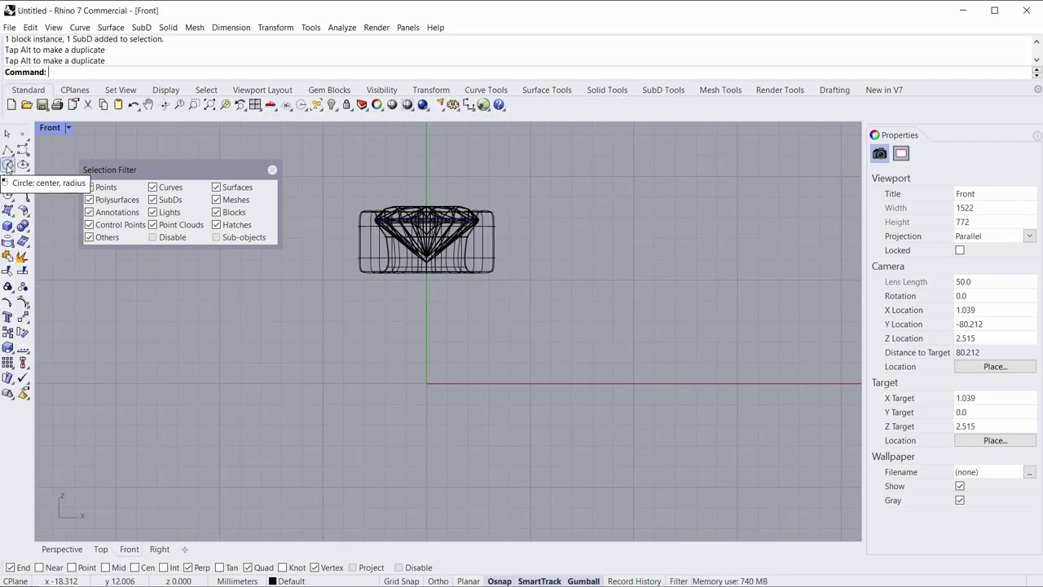
{"action": "left_click", "coordinate": [8, 166]}
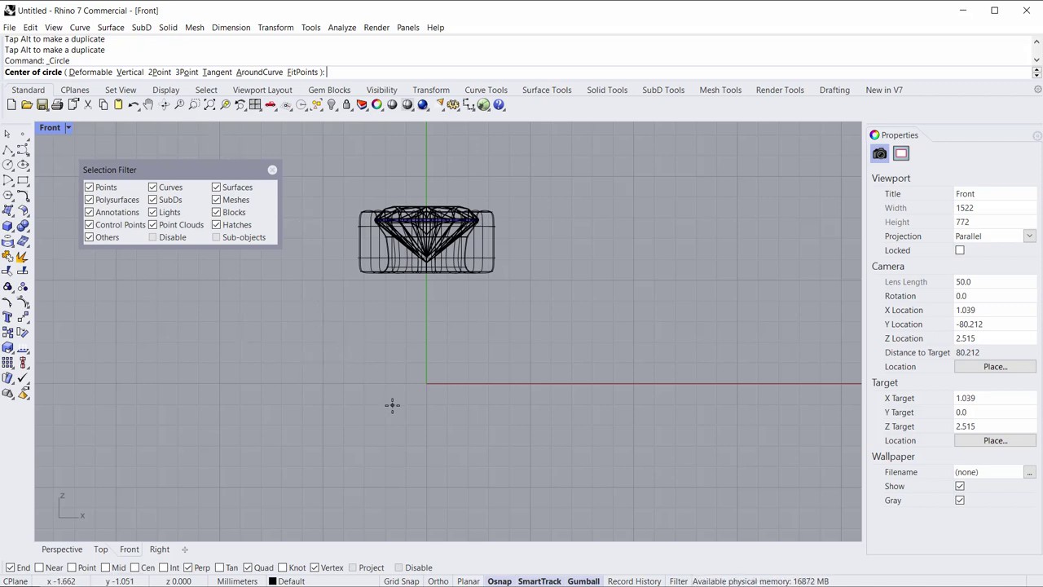
{"action": "left_click", "coordinate": [427, 383]}
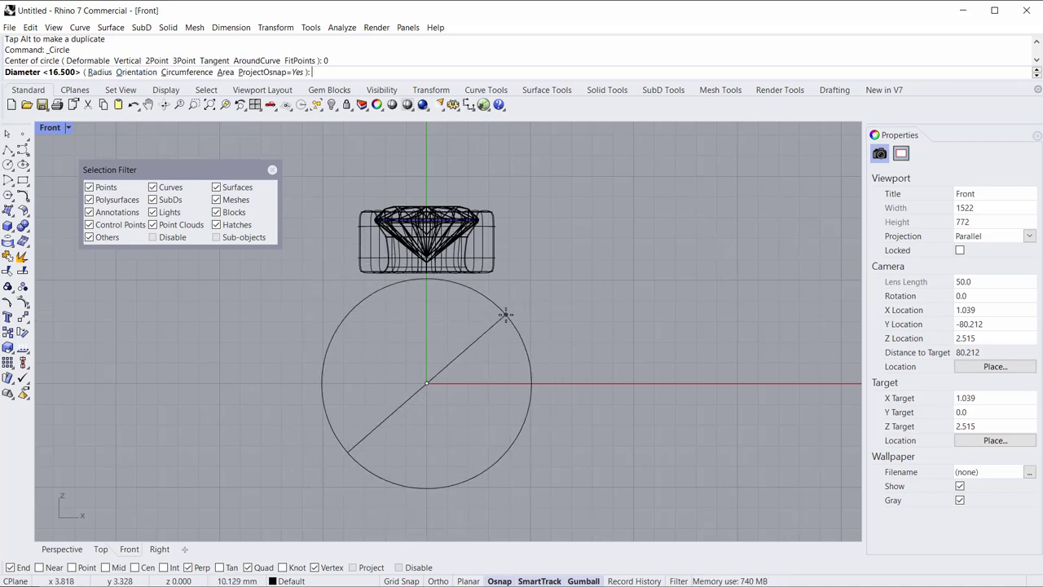
{"action": "type", "text": "16.5"}
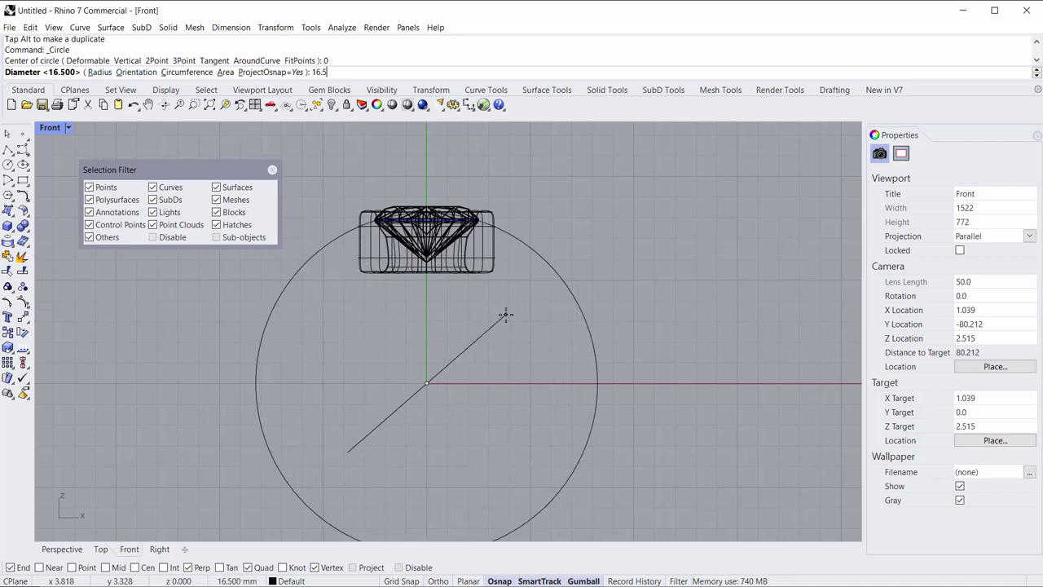
{"action": "key", "text": "F8"}
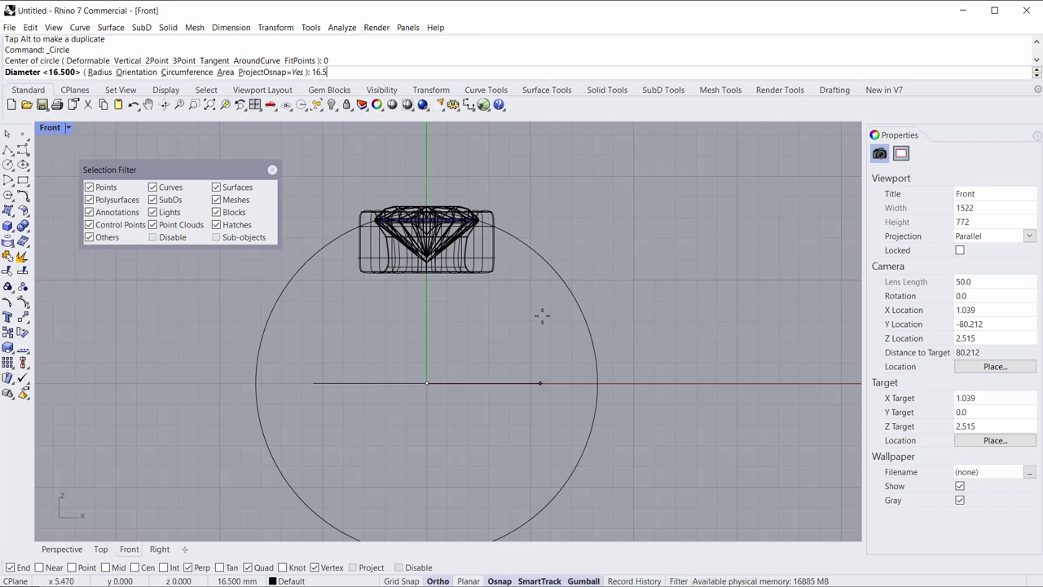
{"action": "left_click", "coordinate": [614, 321], "text": "shift"}
{"action": "left_click_drag", "start_coordinate": [615, 273], "coordinate": [553, 352]}
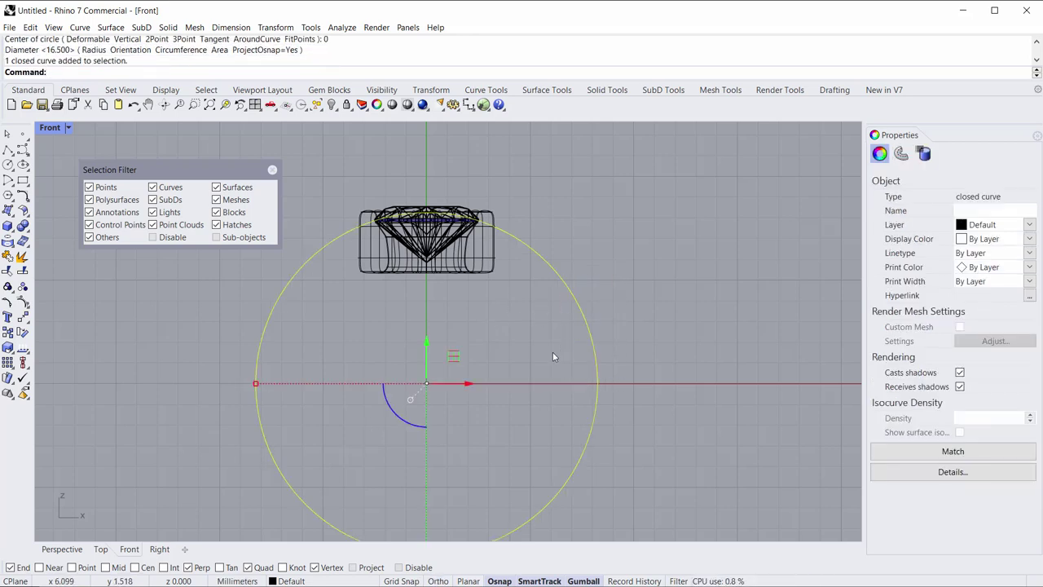
{"action": "key", "text": "Escape"}
Move the heart gem and bezel together vertically upward until the bezel's base sits roughly on the top of the circle.
{"action": "right_click_drag", "start_coordinate": [454, 330], "coordinate": [434, 345]}
{"action": "left_click_drag", "start_coordinate": [359, 228], "coordinate": [565, 368]}
{"action": "right_click_drag", "start_coordinate": [553, 311], "coordinate": [559, 347]}
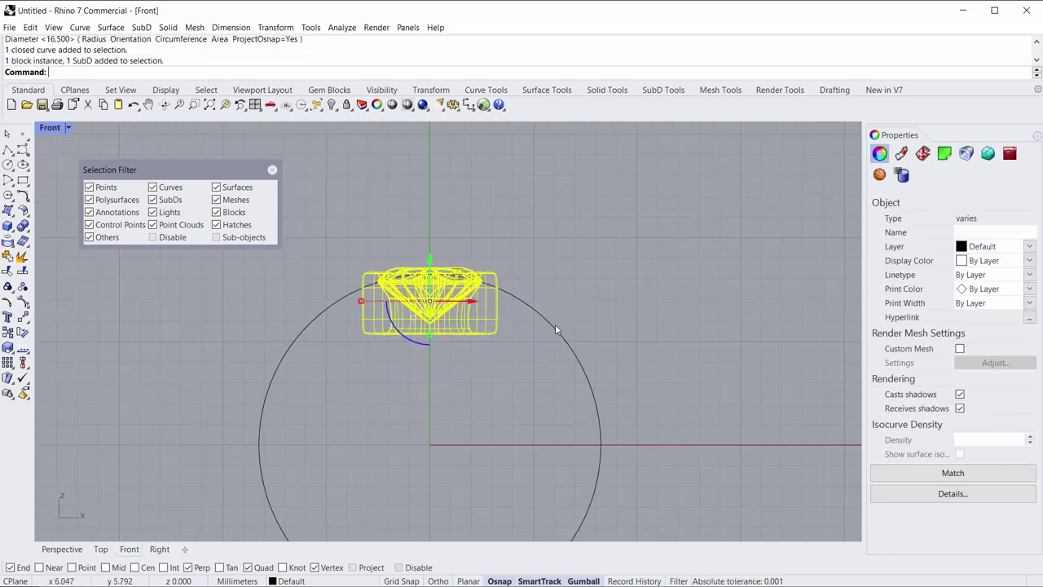
{"action": "right_click_drag", "start_coordinate": [532, 450], "coordinate": [582, 389]}
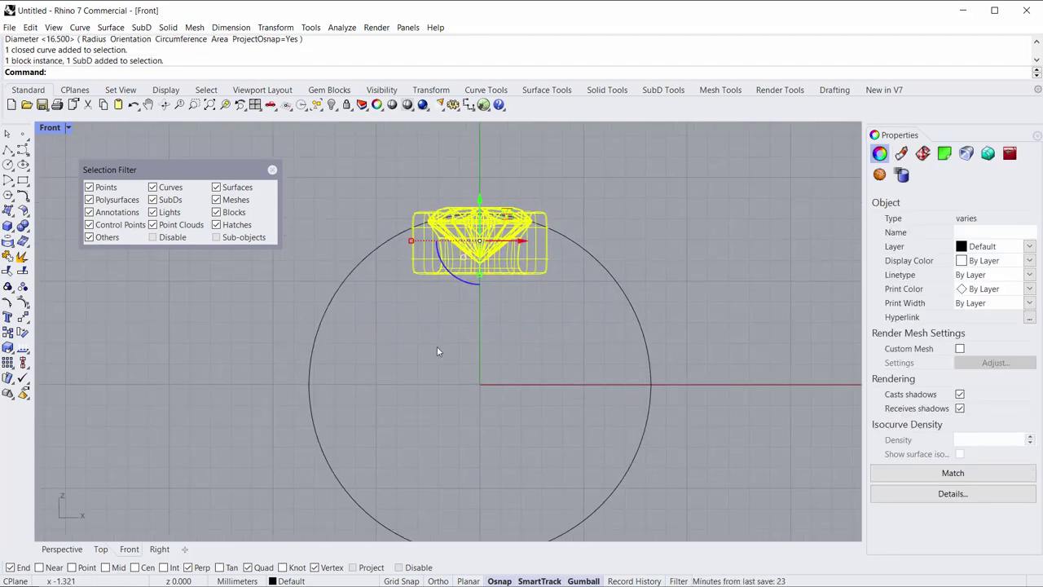
{"action": "right_click_drag", "start_coordinate": [486, 393], "coordinate": [440, 423]}
{"action": "right_click_drag", "start_coordinate": [431, 350], "coordinate": [439, 416]}
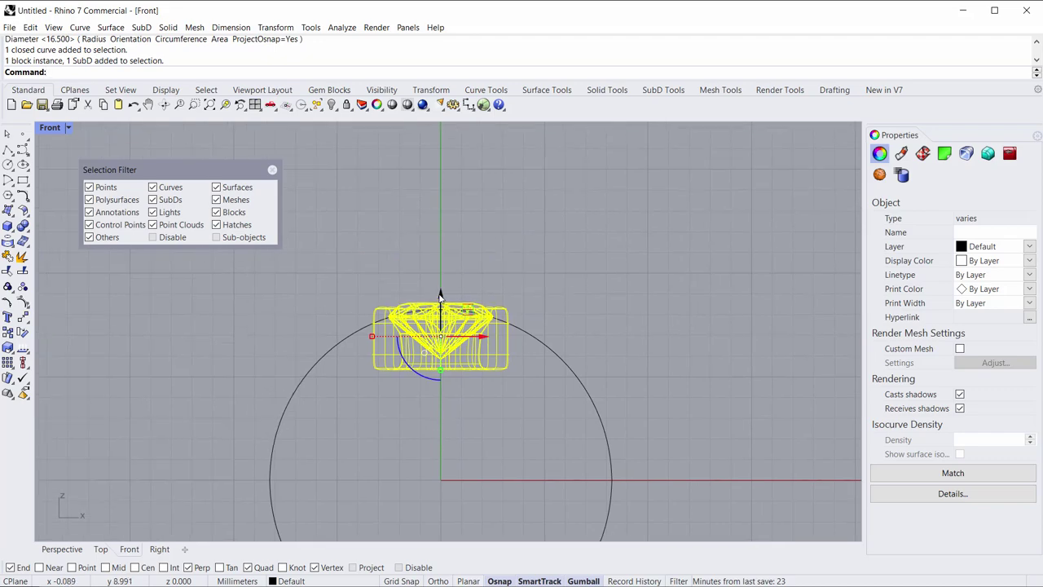
{"action": "left_click_drag", "start_coordinate": [440, 295], "coordinate": [440, 236]}
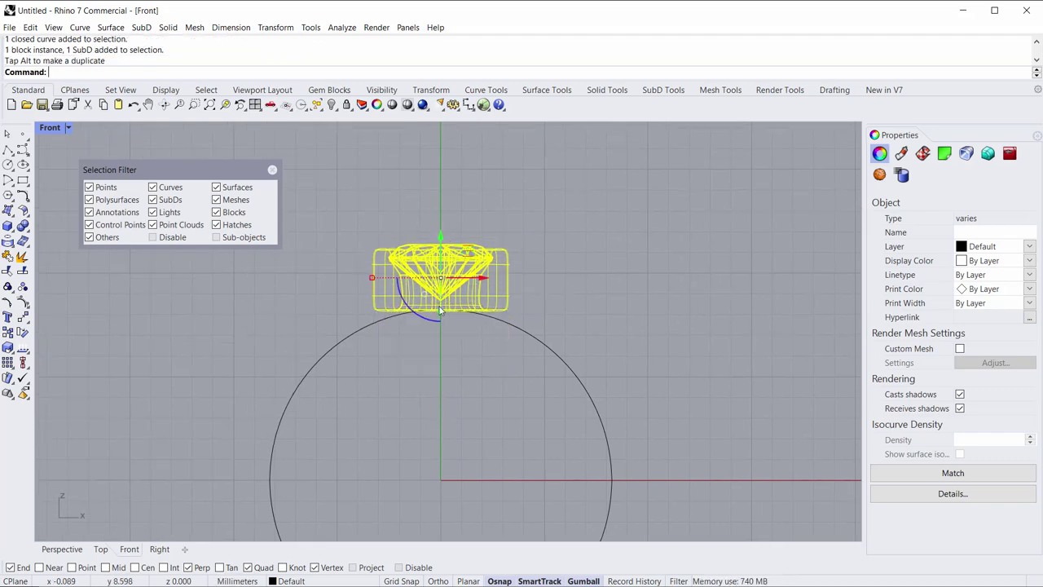
Fine-tune the height of the gem and bezel so the bezel's underside just touches the circle's top point.
{"action": "scroll", "coordinate": [430, 314], "scroll_direction": "up", "scroll_amount": 10}
{"action": "right_click_drag", "start_coordinate": [458, 284], "coordinate": [425, 424]}
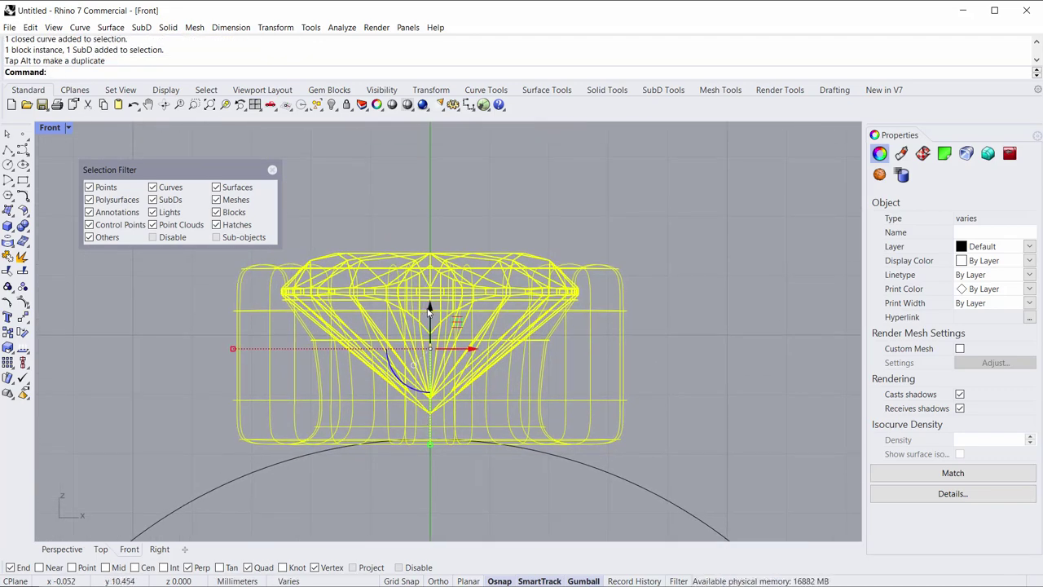
{"action": "left_click_drag", "start_coordinate": [427, 310], "coordinate": [430, 303]}
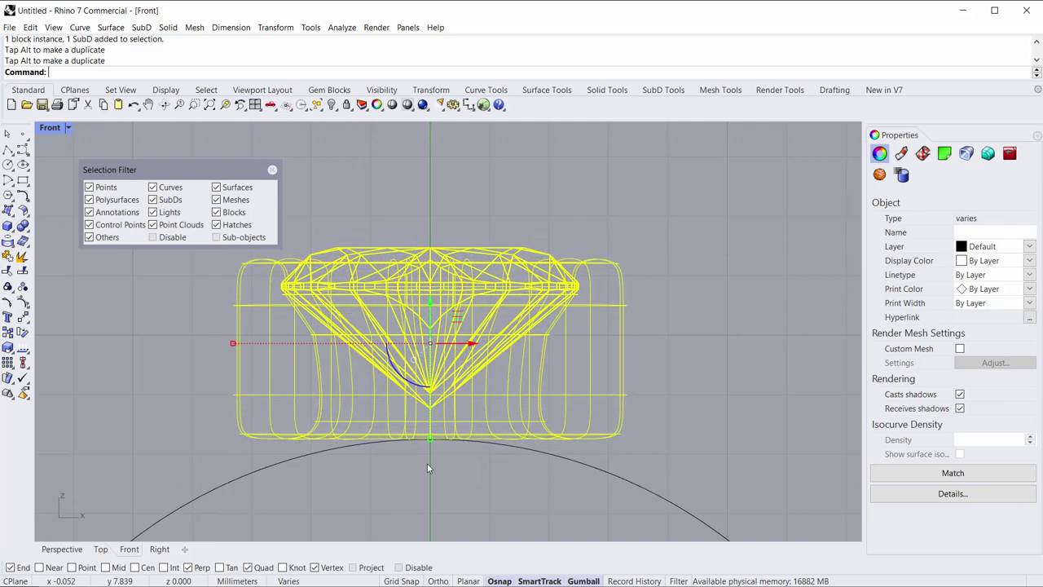
{"action": "scroll", "coordinate": [428, 456], "scroll_direction": "up", "scroll_amount": 4}
{"action": "scroll", "coordinate": [423, 489], "scroll_direction": "down", "scroll_amount": 3}
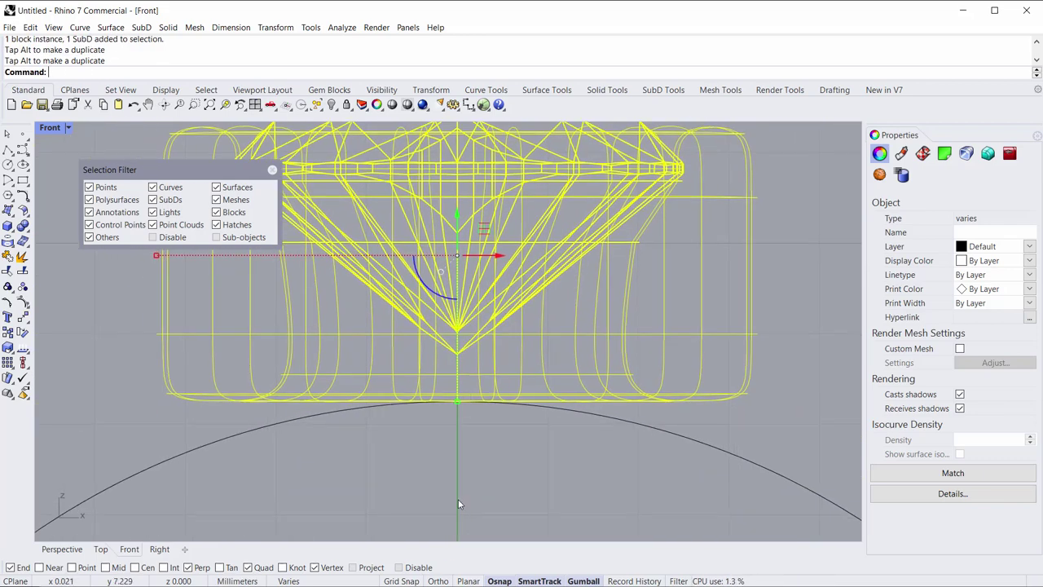
{"action": "key", "text": "Escape"}
{"action": "scroll", "coordinate": [453, 432], "scroll_direction": "down", "scroll_amount": 2}
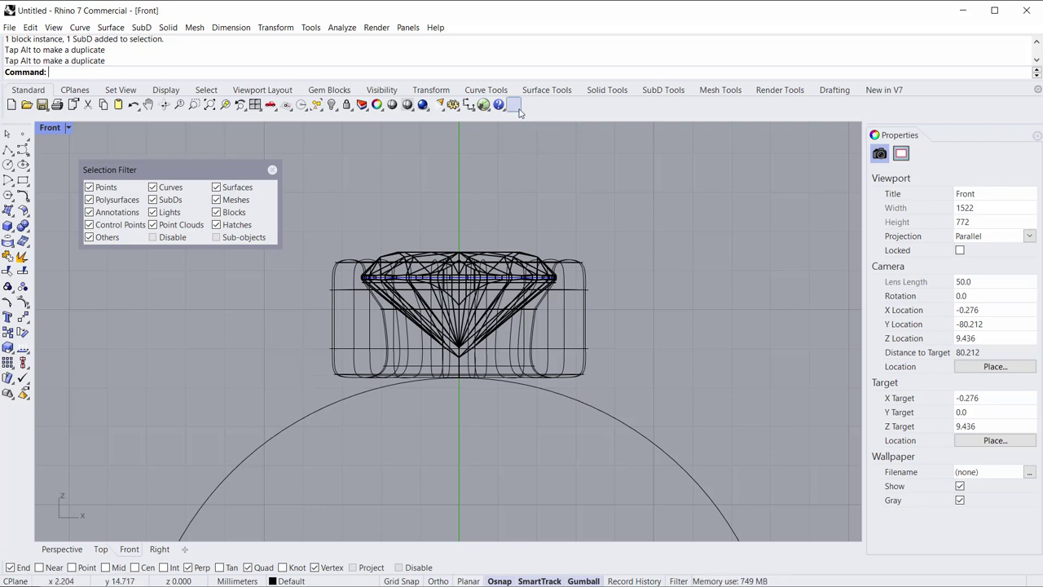
Restrict selection to faces, select all the bezel's bottom faces and slightly adjust their height against the circle.
{"action": "left_click", "coordinate": [658, 90]}
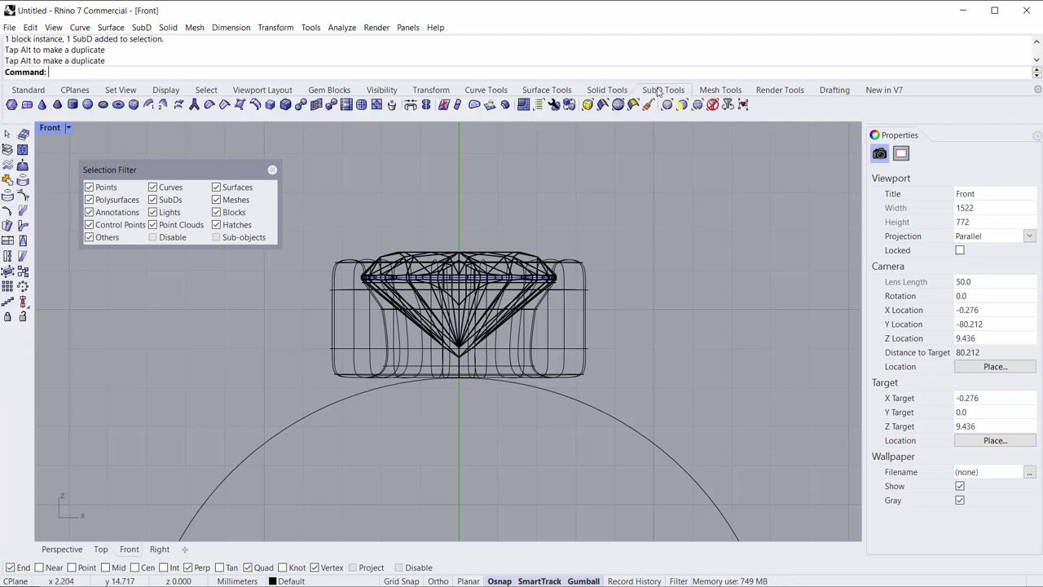
{"action": "left_click", "coordinate": [667, 106]}
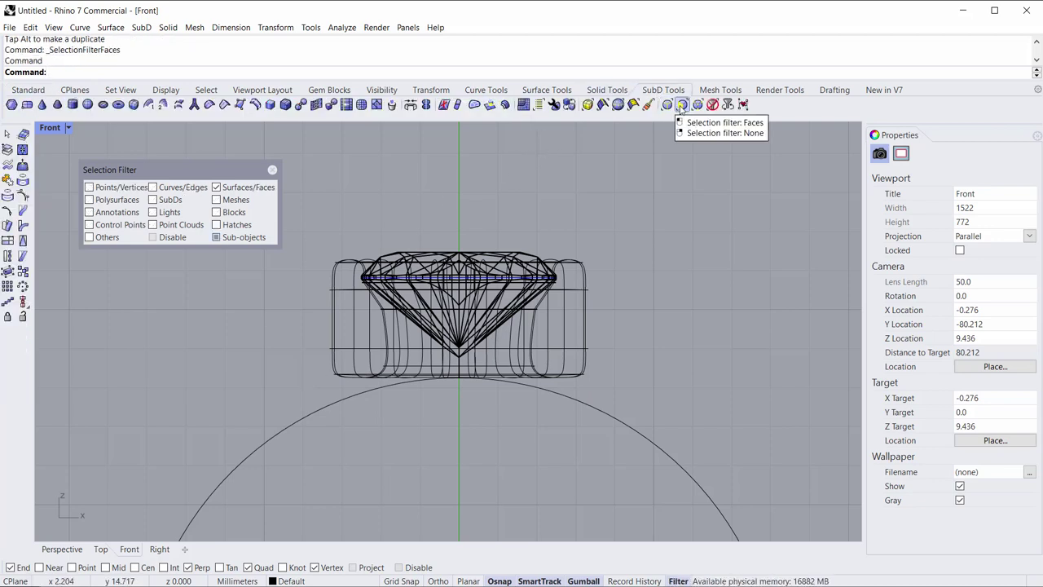
{"action": "left_click_drag", "start_coordinate": [416, 377], "coordinate": [660, 400]}
{"action": "scroll", "coordinate": [489, 363], "scroll_direction": "up", "scroll_amount": 4}
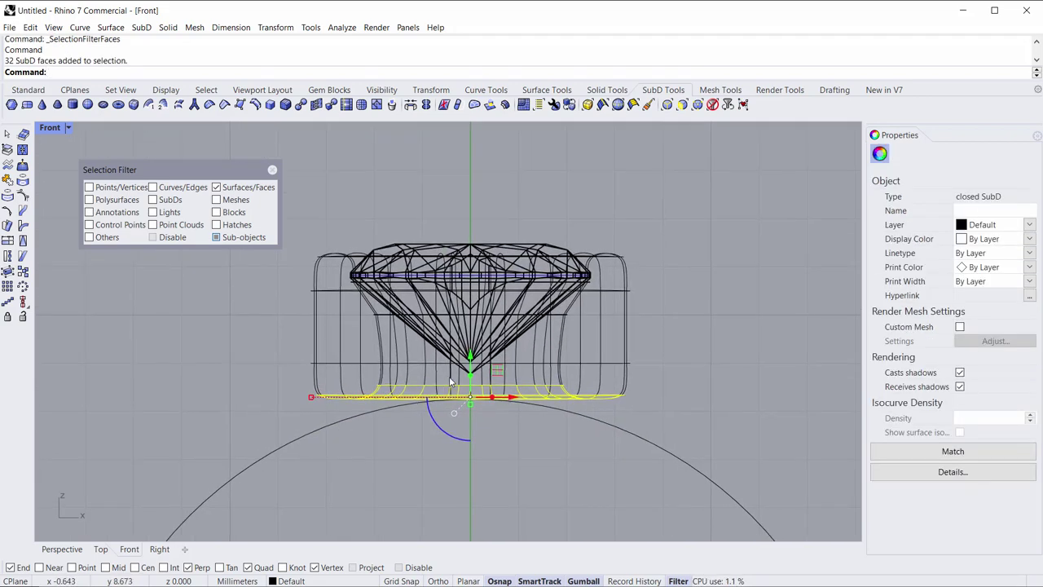
{"action": "right_click_drag", "start_coordinate": [507, 350], "coordinate": [486, 338]}
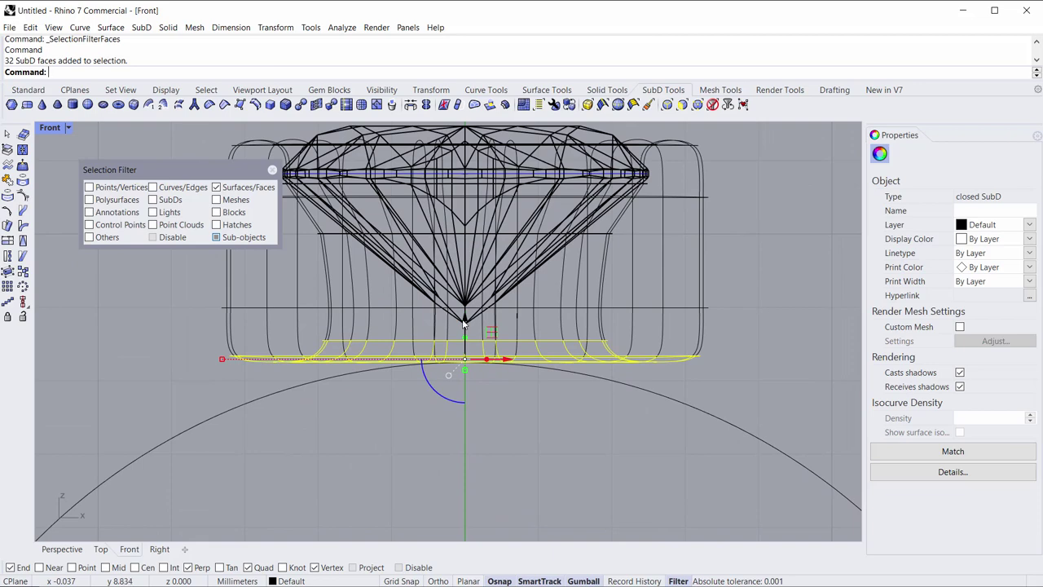
{"action": "mouse_move", "coordinate": [466, 324]}
{"action": "left_mouse_down"}
{"action": "mouse_move", "coordinate": [472, 353]}
{"action": "mouse_move", "coordinate": [474, 324]}
{"action": "left_mouse_up"}
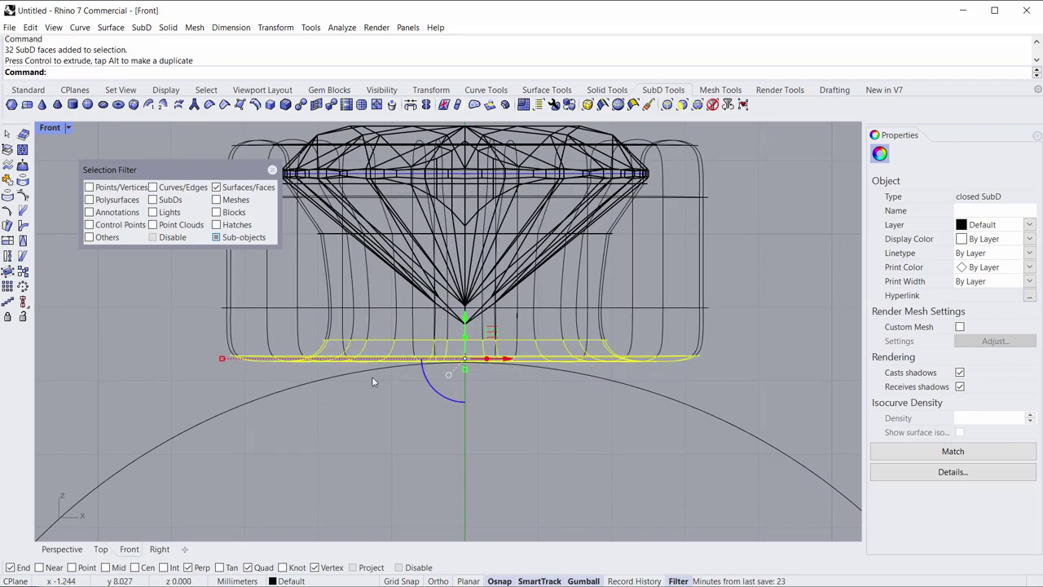
{"action": "right_click_drag", "start_coordinate": [372, 381], "coordinate": [374, 392]}
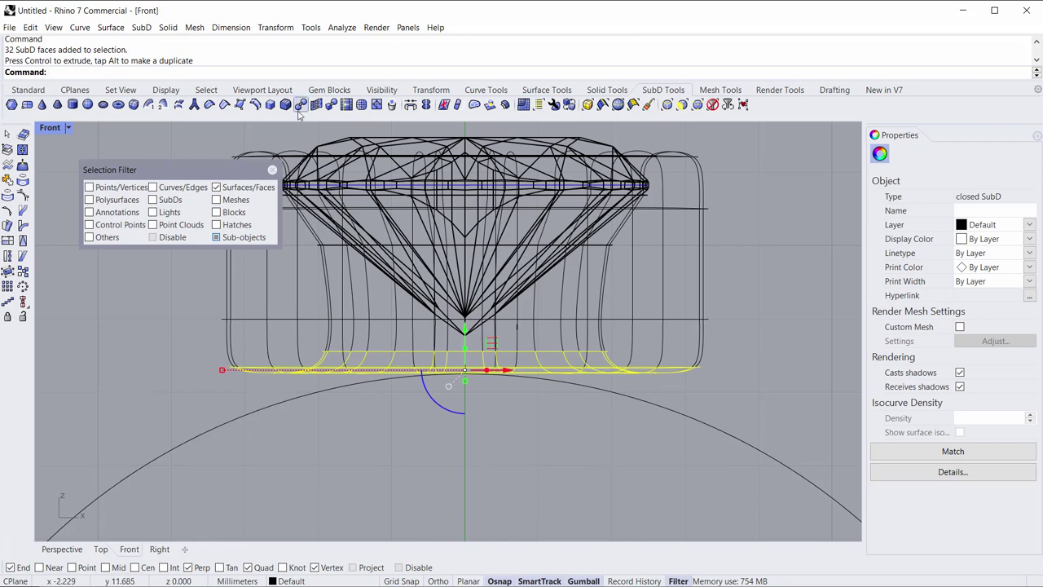
Bend the bezel's bottom faces with Symmetric=Yes, using a horizontal spine from the circle's top point, so they follow the circle's curvature.
{"action": "left_click", "coordinate": [430, 89]}
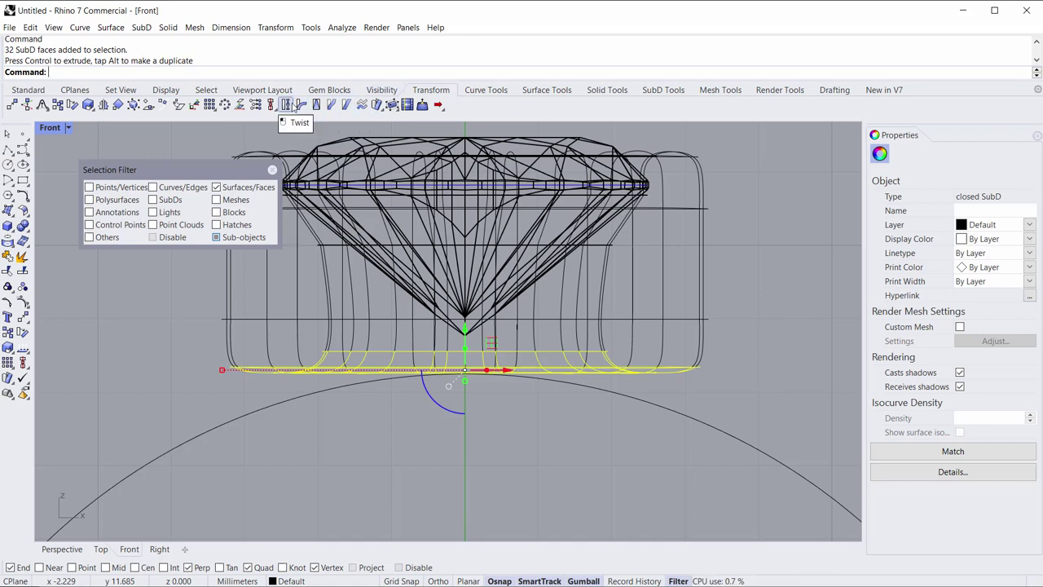
{"action": "left_click", "coordinate": [301, 104]}
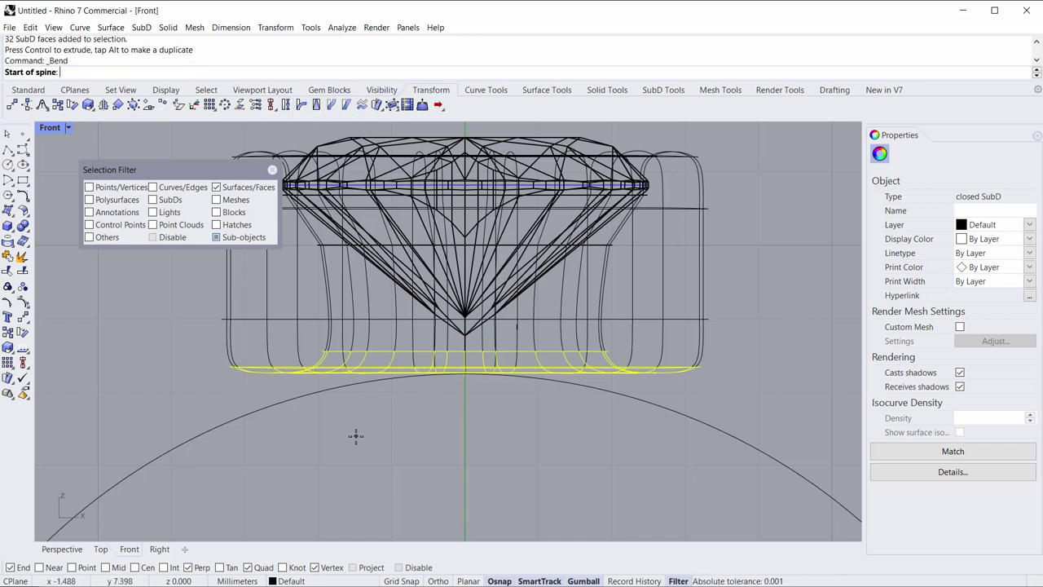
{"action": "left_click", "coordinate": [468, 381]}
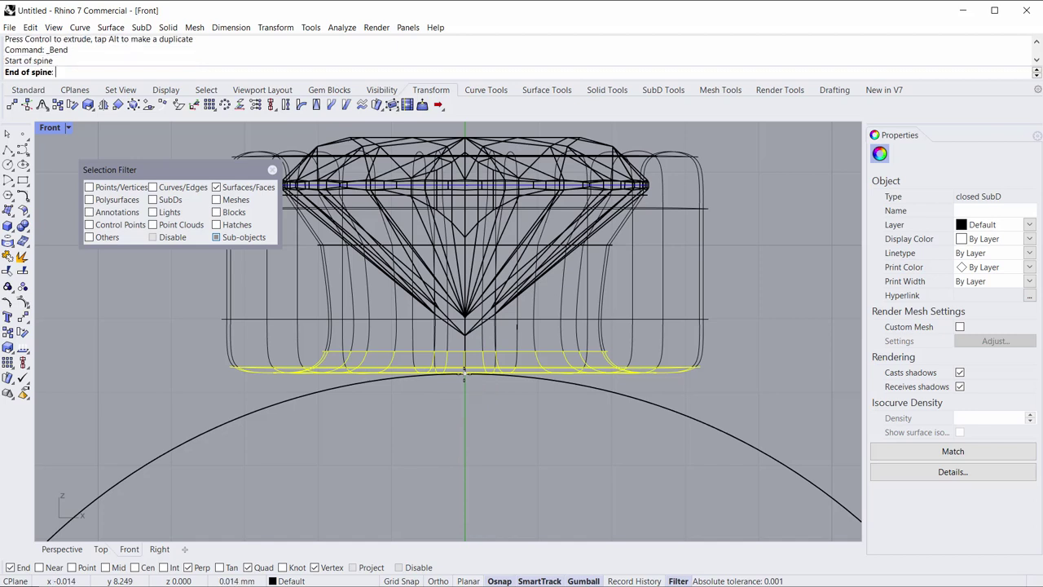
{"action": "scroll", "coordinate": [443, 426], "scroll_direction": "down", "scroll_amount": 1}
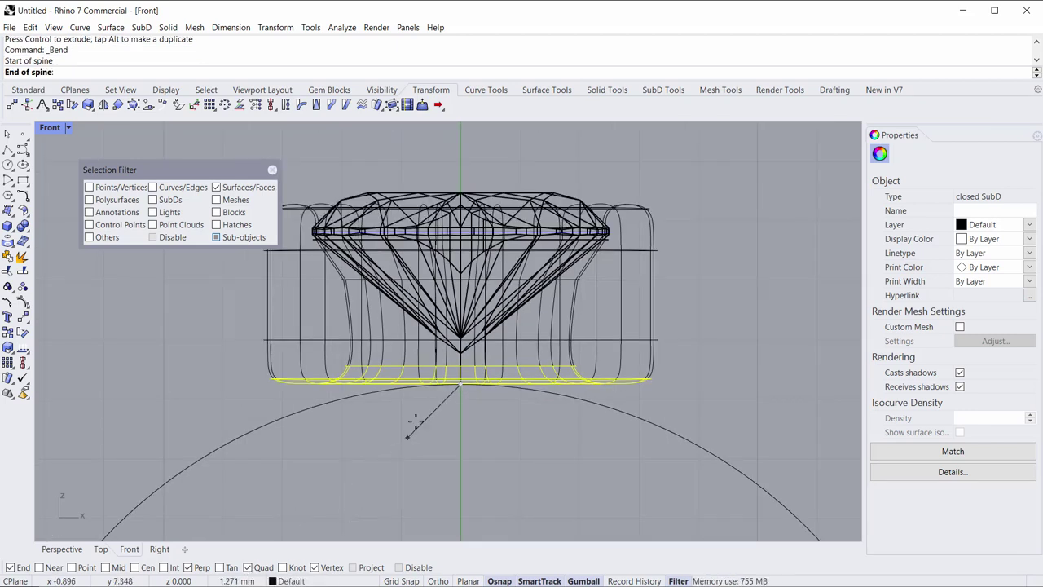
{"action": "key", "text": "shift"}
{"action": "left_click", "coordinate": [243, 384]}
{"action": "key", "text": "F8"}
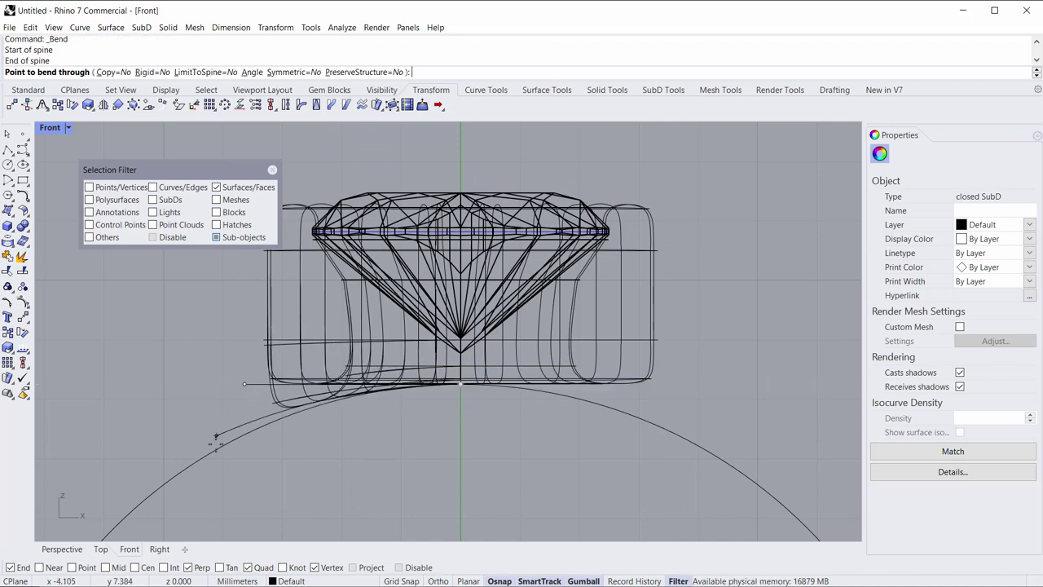
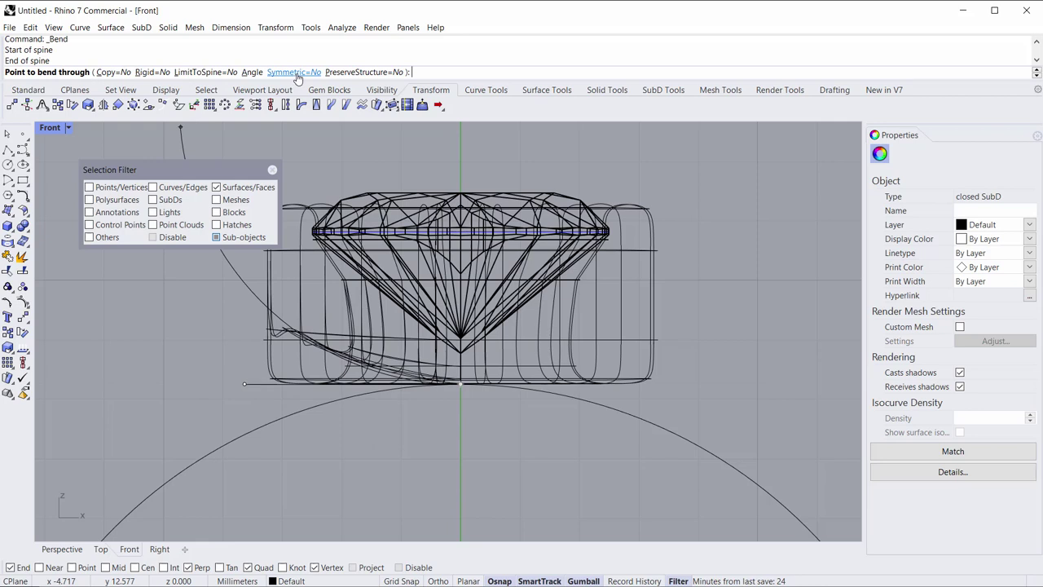
{"action": "left_click", "coordinate": [294, 72]}
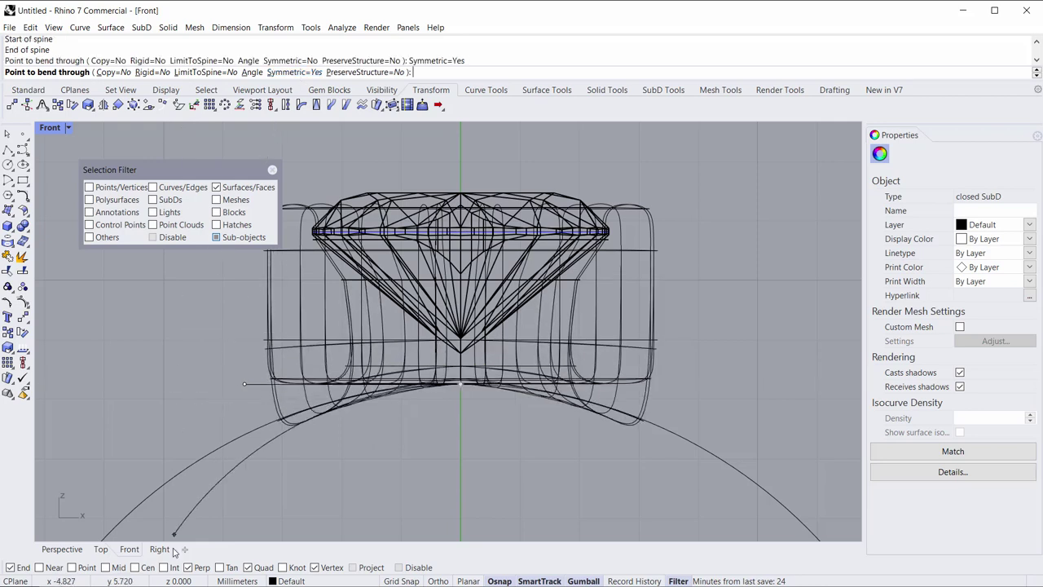
{"action": "left_click", "coordinate": [146, 500]}
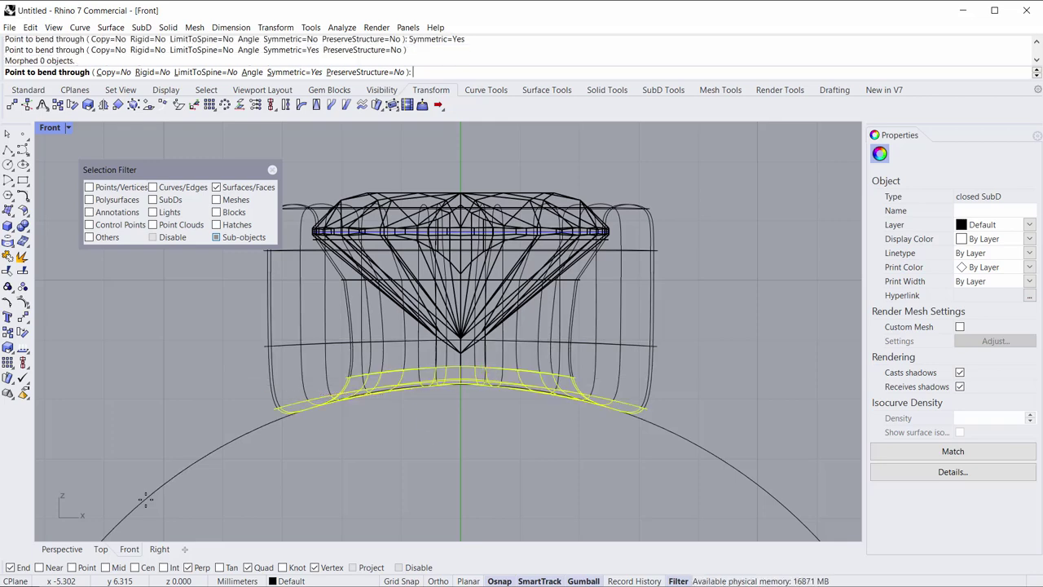
{"action": "key", "text": "Escape"}
{"action": "scroll", "coordinate": [366, 480], "scroll_direction": "down", "scroll_amount": 2}
{"action": "right_click_drag", "start_coordinate": [366, 480], "coordinate": [399, 405]}
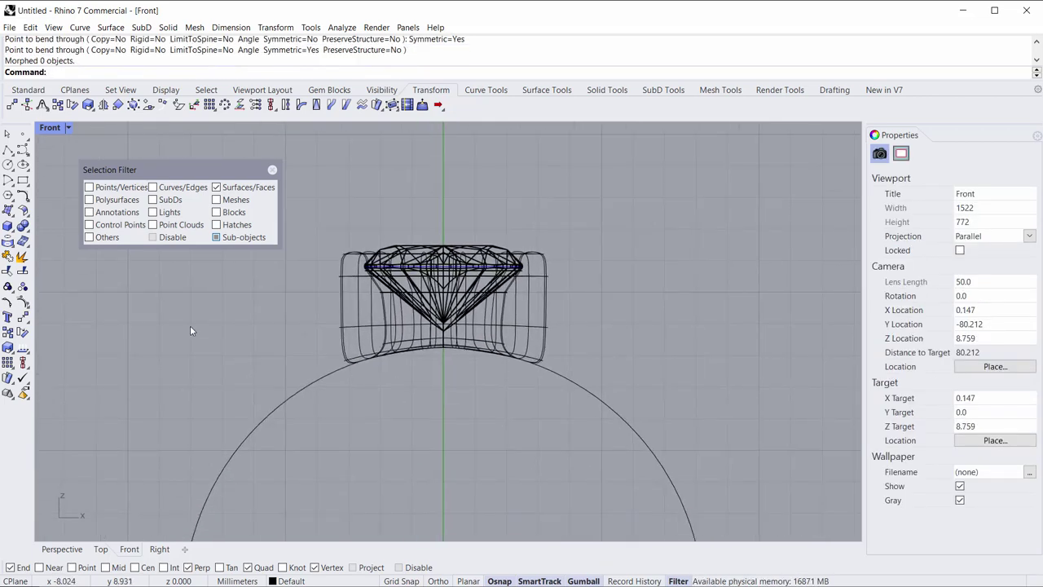
Show the Perspective view full size, clear the selection filter so all object types are selectable, and close the filter window.
{"action": "double_click", "coordinate": [55, 129]}
{"action": "double_click", "coordinate": [480, 133]}
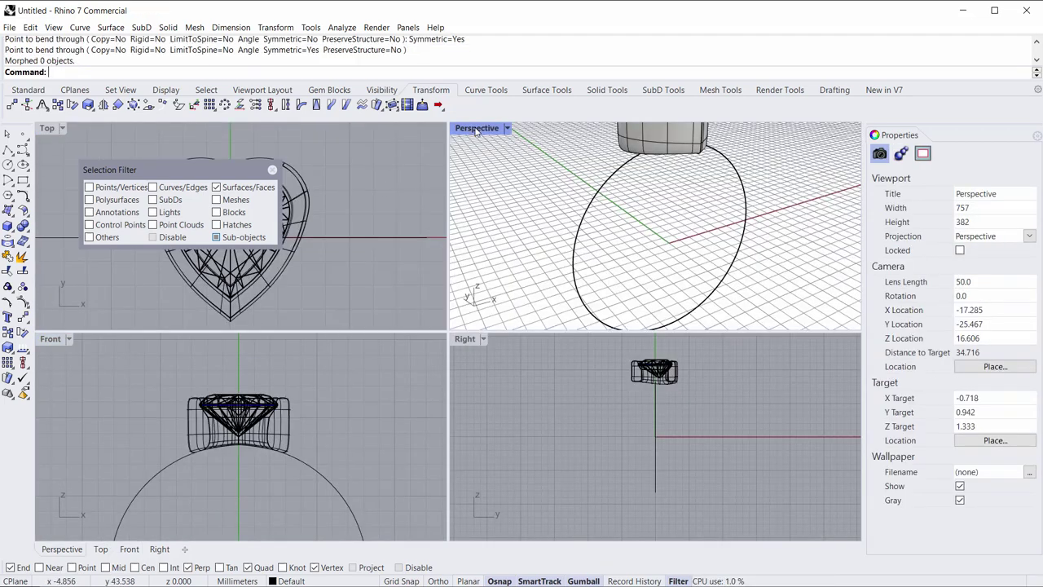
{"action": "right_click_drag", "start_coordinate": [481, 183], "coordinate": [484, 244]}
{"action": "scroll", "coordinate": [470, 367], "scroll_direction": "down", "scroll_amount": 4}
{"action": "right_click_drag", "start_coordinate": [470, 368], "coordinate": [415, 369]}
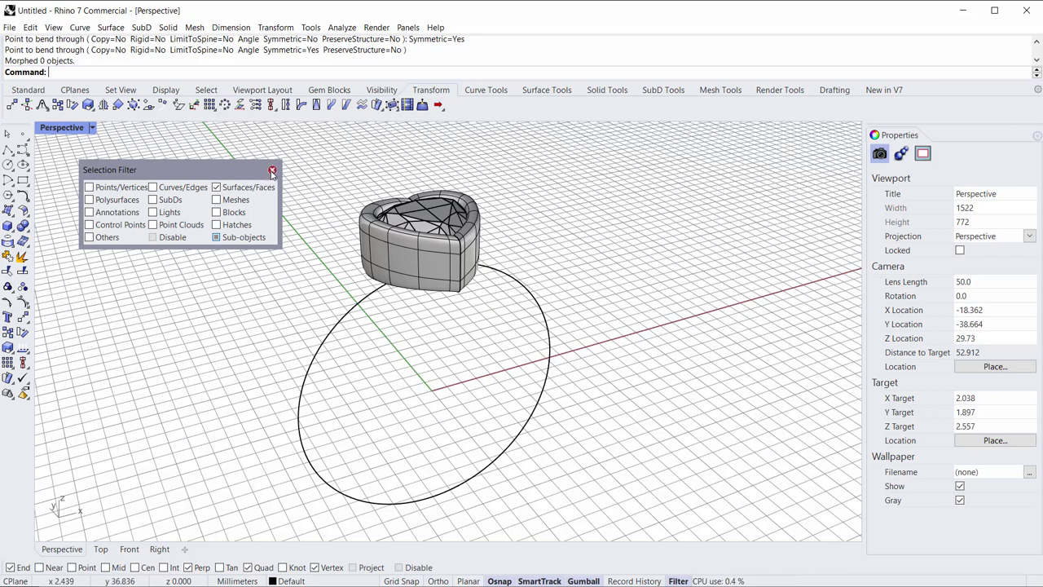
{"action": "left_click", "coordinate": [660, 90]}
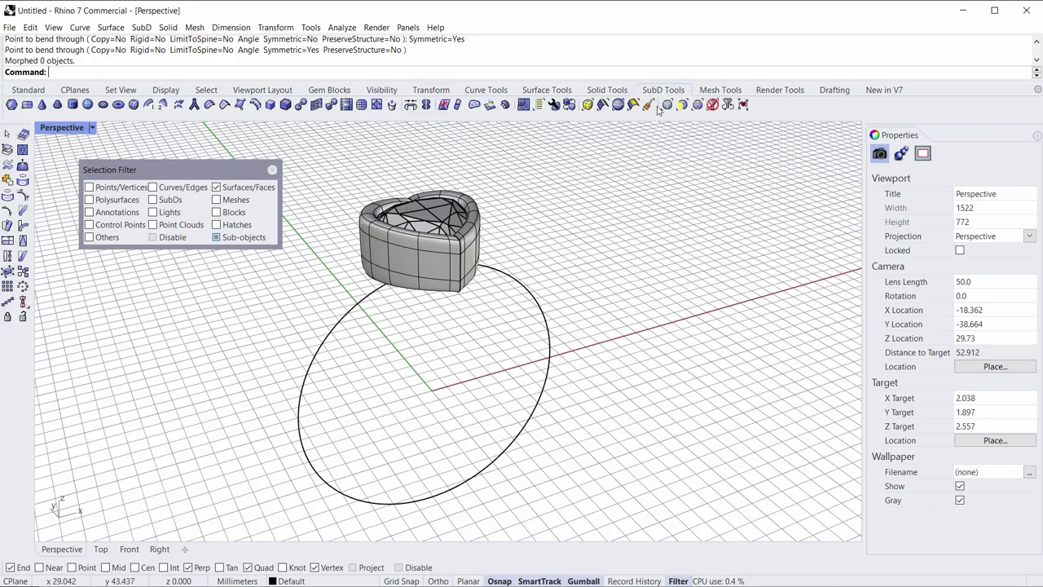
{"action": "left_click", "coordinate": [700, 106]}
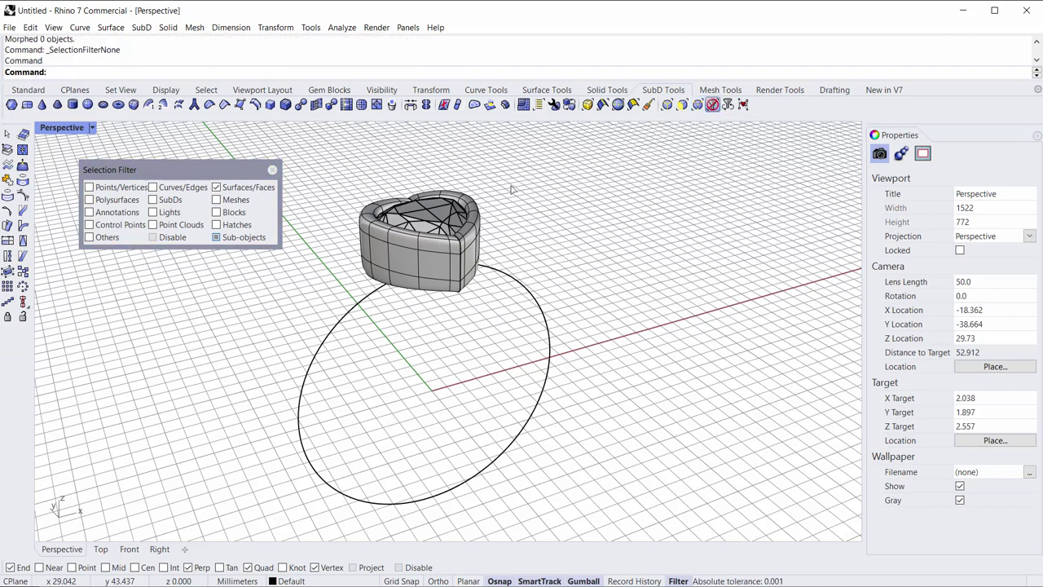
{"action": "left_click", "coordinate": [277, 170]}
{"action": "right_click_drag", "start_coordinate": [333, 304], "coordinate": [341, 354]}
{"action": "scroll", "coordinate": [356, 312], "scroll_direction": "down", "scroll_amount": 6}
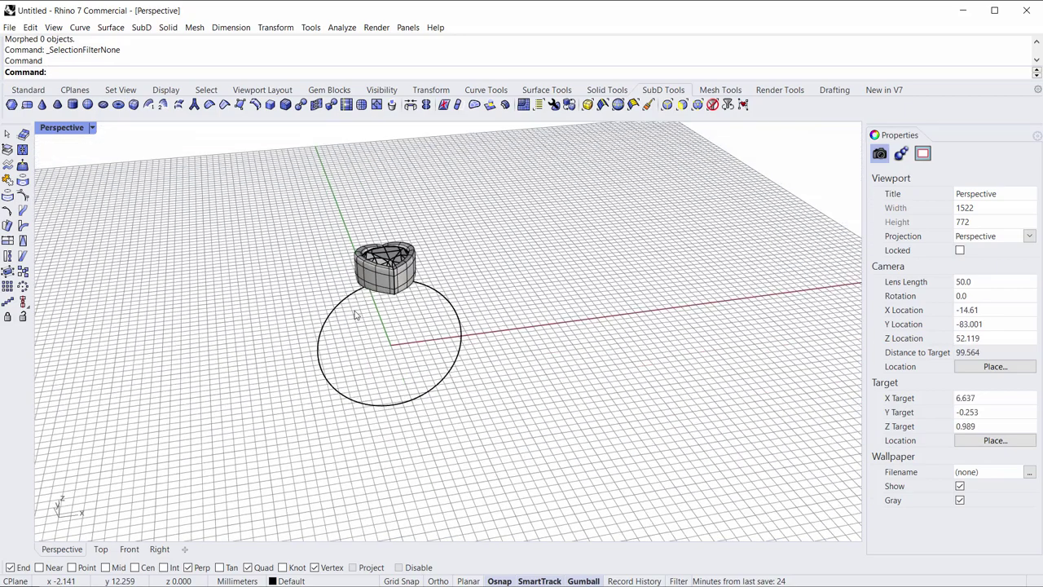
{"action": "scroll", "coordinate": [367, 359], "scroll_direction": "up", "scroll_amount": 2}
{"action": "right_click_drag", "start_coordinate": [356, 315], "coordinate": [366, 342]}
{"action": "scroll", "coordinate": [375, 349], "scroll_direction": "up", "scroll_amount": 2}
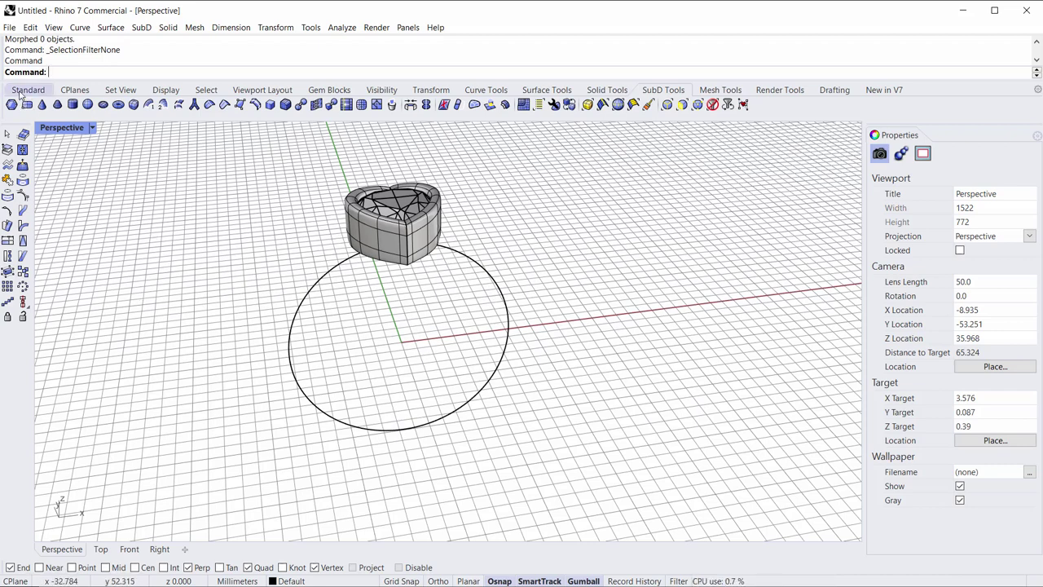
{"action": "left_click", "coordinate": [22, 91]}
{"action": "left_click", "coordinate": [8, 164]}
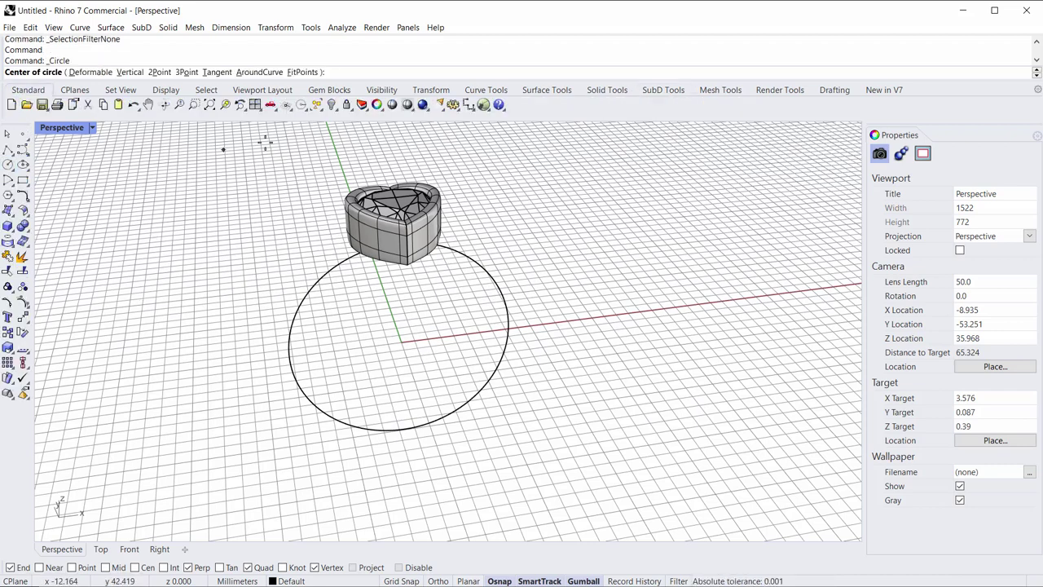
{"action": "left_click", "coordinate": [158, 72]}
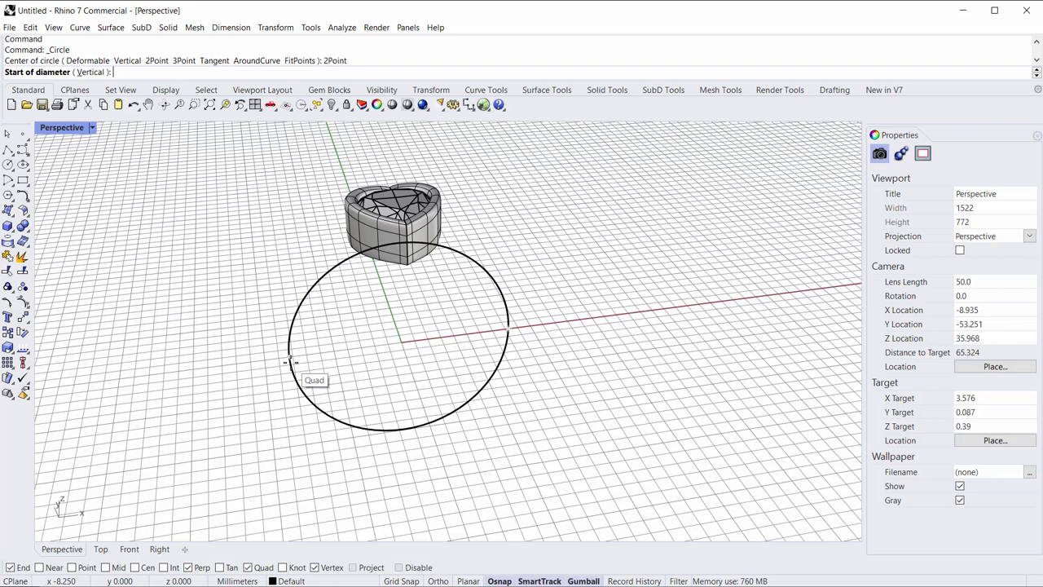
{"action": "scroll", "coordinate": [524, 324], "scroll_direction": "up", "scroll_amount": 5}
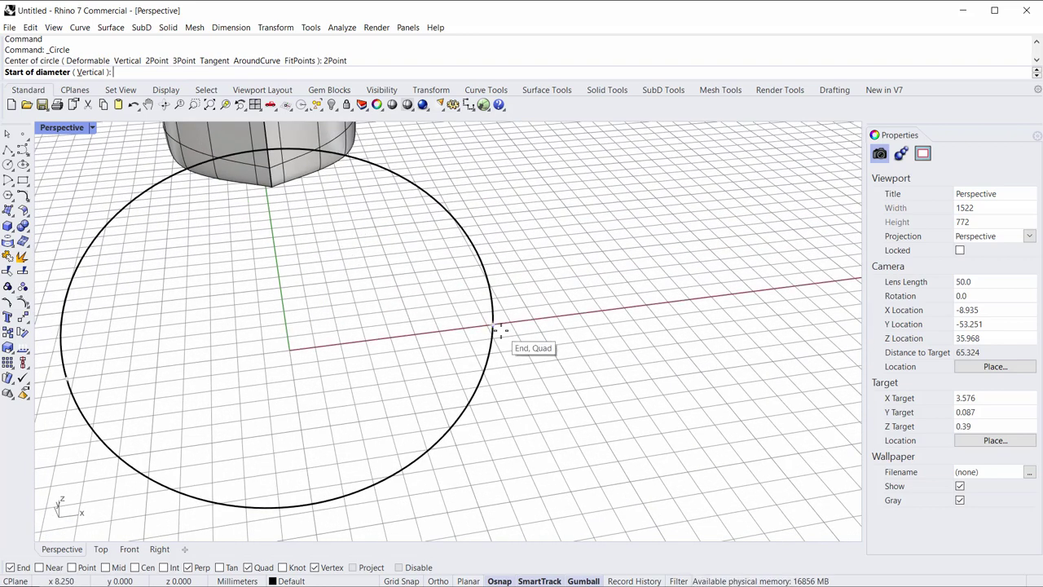
{"action": "left_click", "coordinate": [492, 326]}
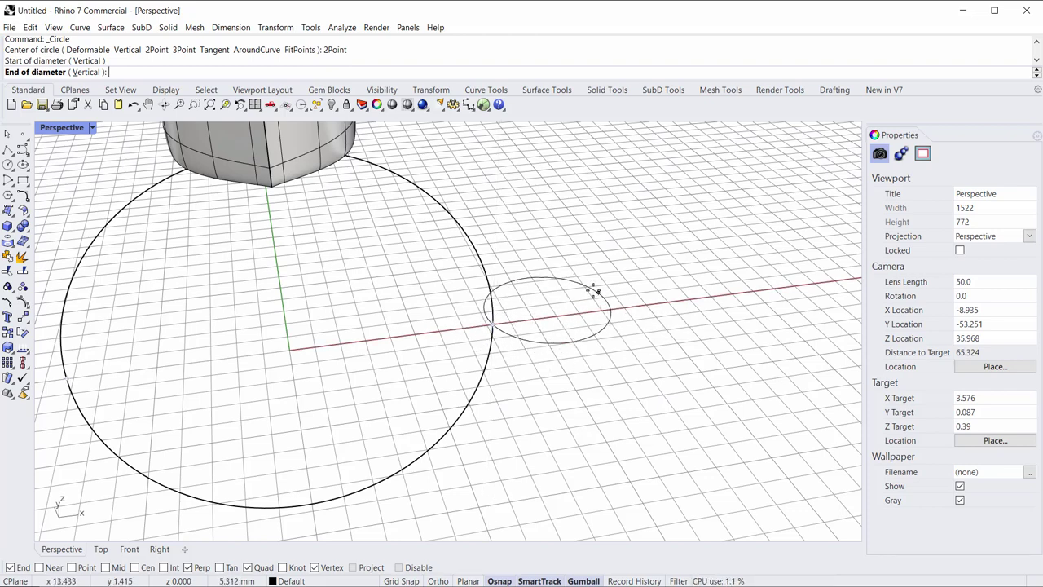
{"action": "key", "text": "Escape"}
{"action": "right_click", "coordinate": [379, 316]}
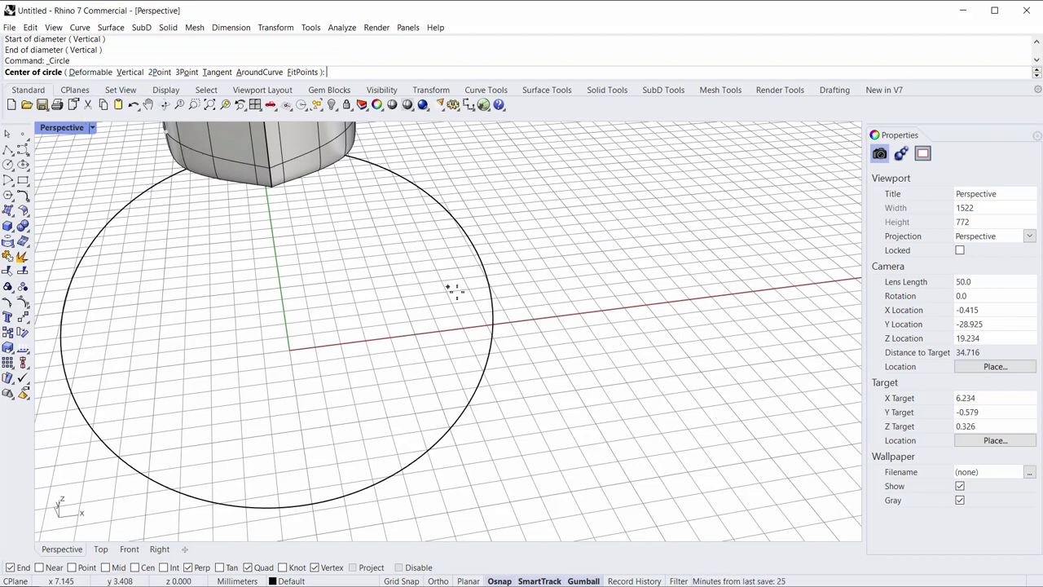
{"action": "left_click", "coordinate": [492, 324]}
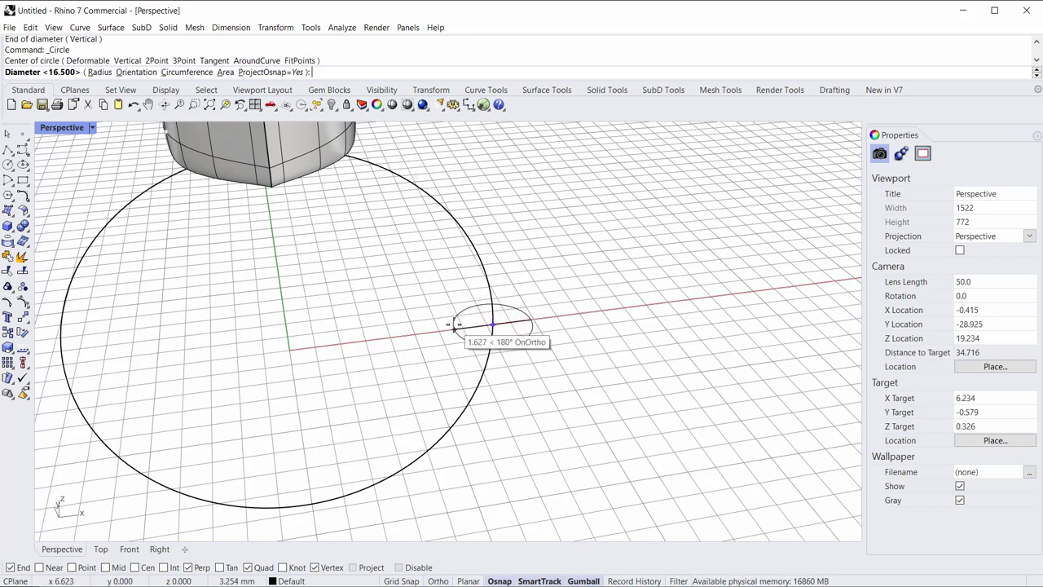
{"action": "key", "text": "Escape"}
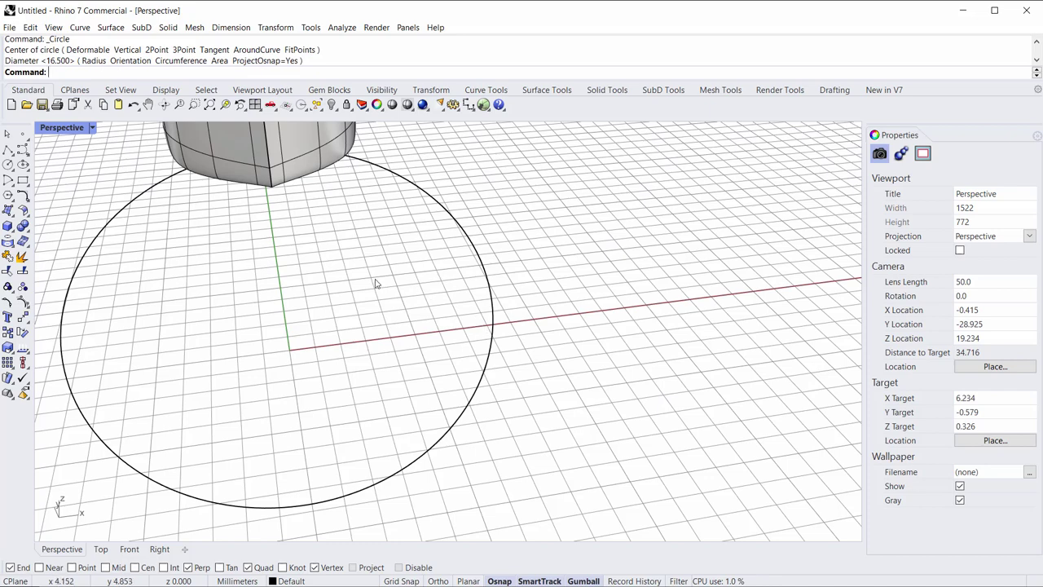
Draw a two-point circle 2 mm in diameter, starting at the finger circle's positive-X quadrant and extending outward along the X axis.
{"action": "key", "text": "Return"}
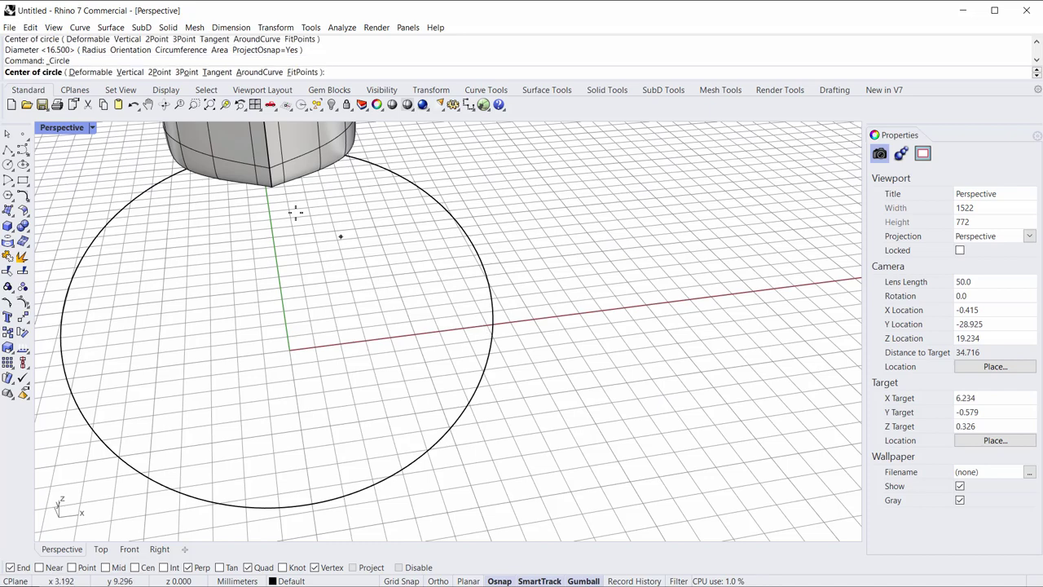
{"action": "left_click", "coordinate": [159, 72]}
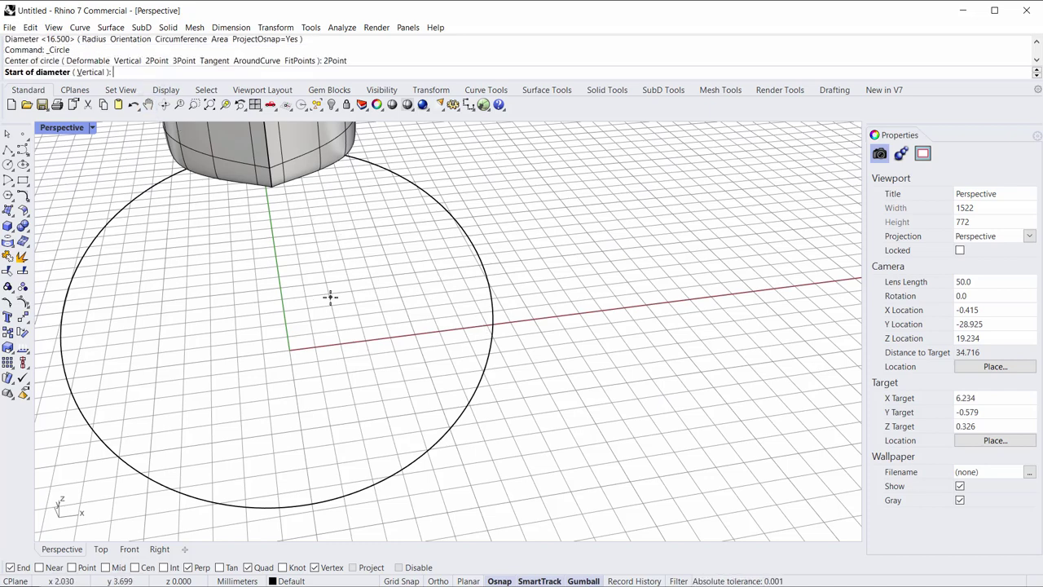
{"action": "left_click", "coordinate": [495, 327]}
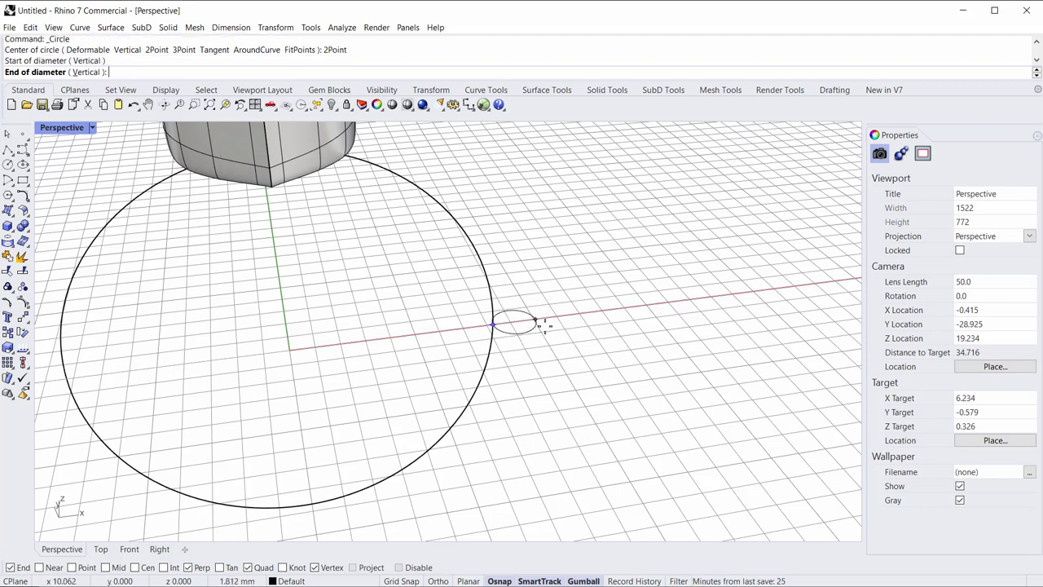
{"action": "key", "text": "shift"}
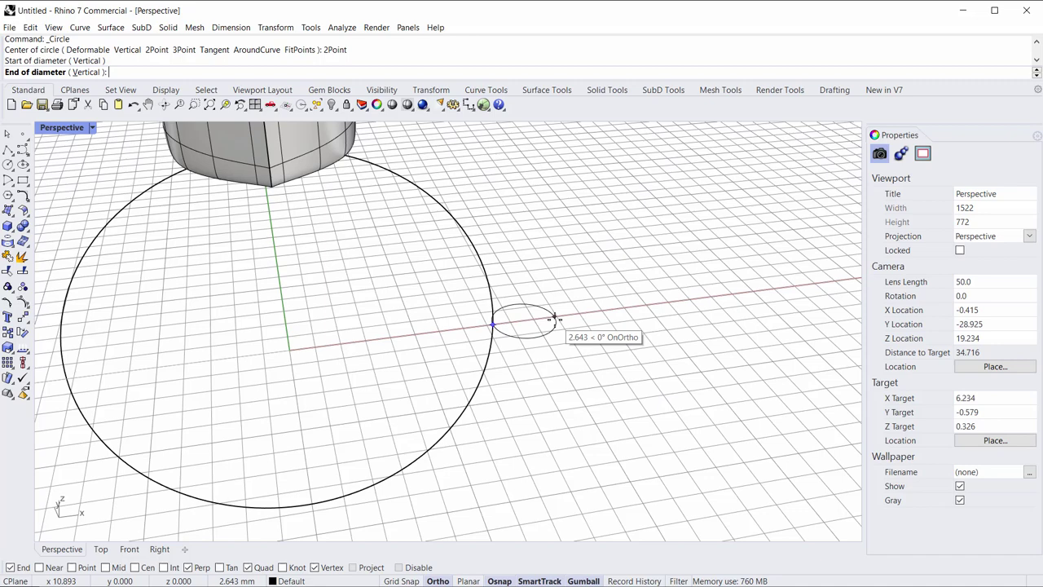
{"action": "type", "text": "2"}
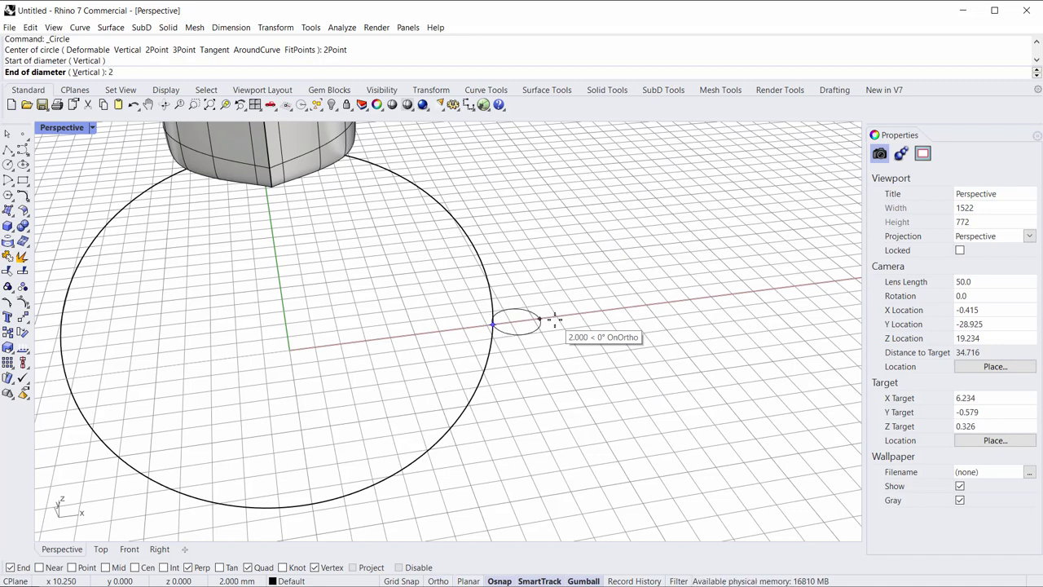
{"action": "key", "text": "Return"}
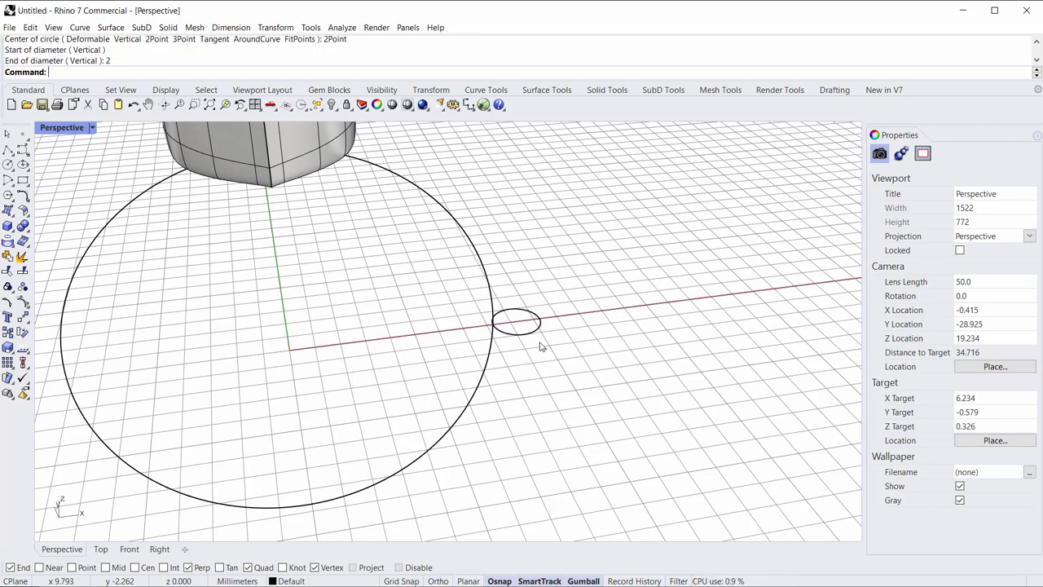
Draw a second 2 mm two-point circle outward from the finger circle's negative-X quadrant, then clear the selection.
{"action": "left_click", "coordinate": [537, 328]}
{"action": "right_click_drag", "start_coordinate": [537, 329], "coordinate": [558, 387]}
{"action": "left_click", "coordinate": [562, 375]}
{"action": "left_click", "coordinate": [538, 327]}
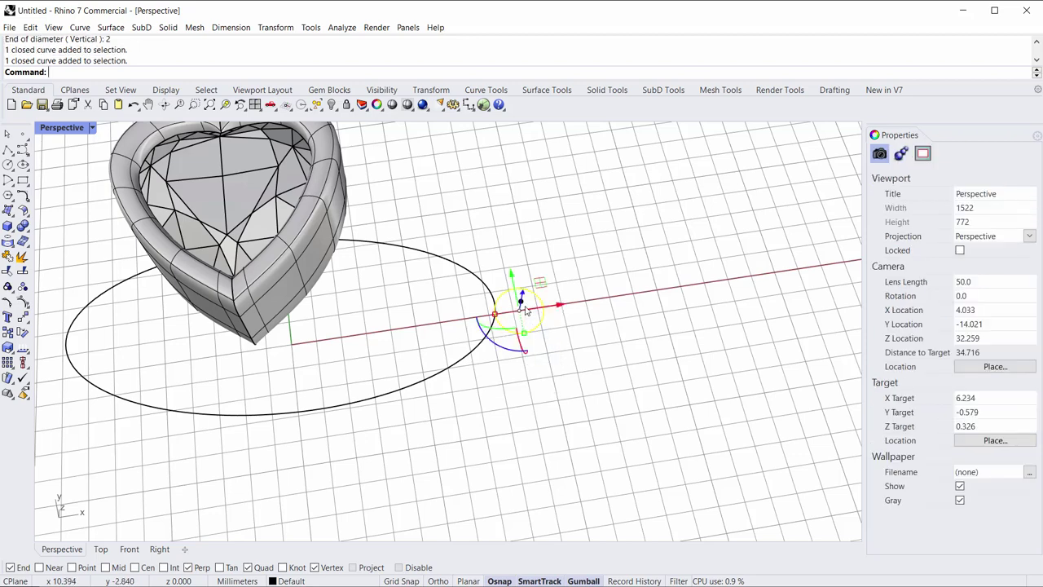
{"action": "right_click_drag", "start_coordinate": [538, 327], "coordinate": [580, 356]}
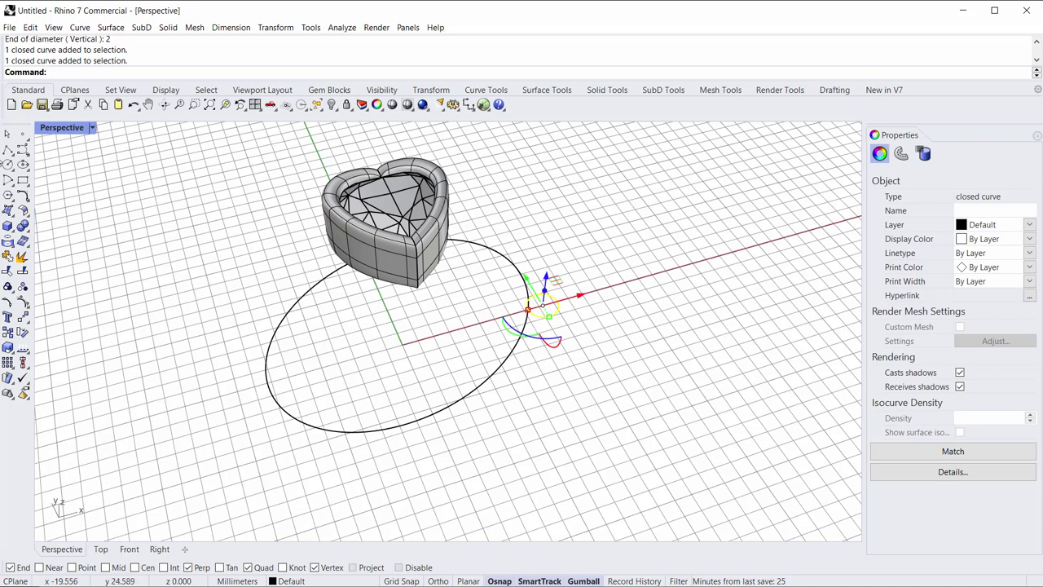
{"action": "left_click", "coordinate": [14, 169]}
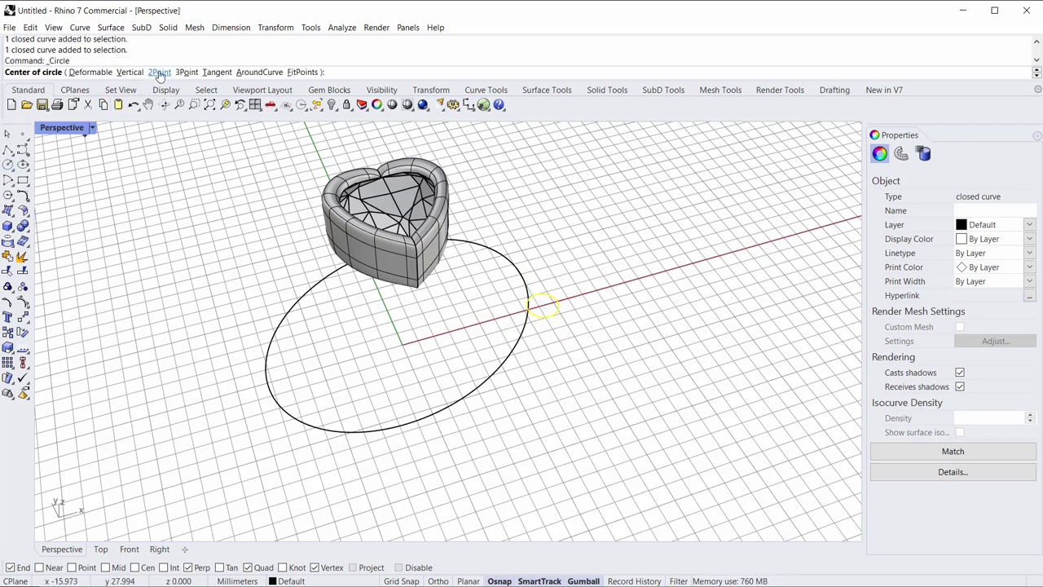
{"action": "left_click", "coordinate": [266, 381]}
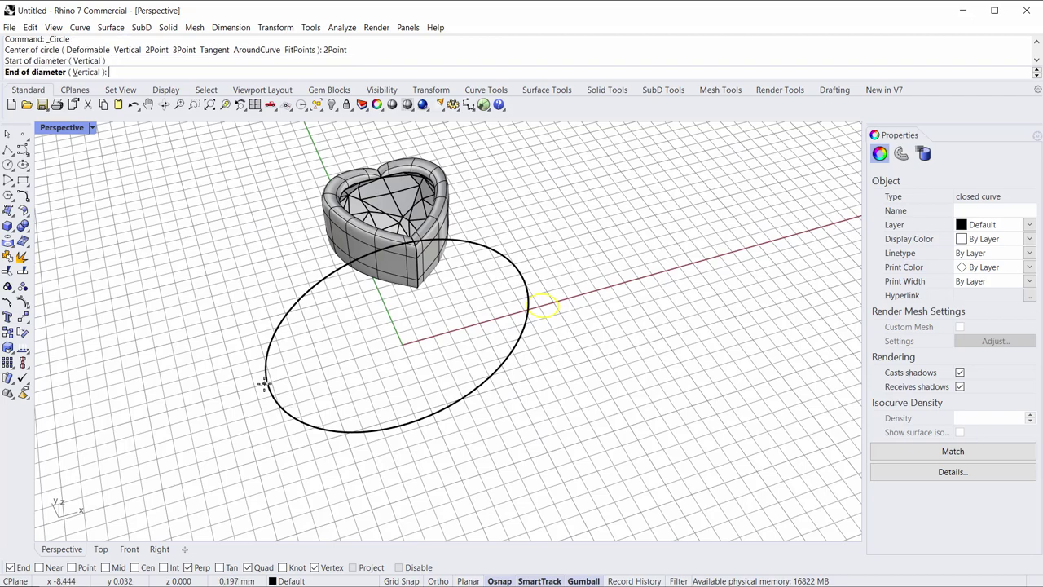
{"action": "type", "text": "2"}
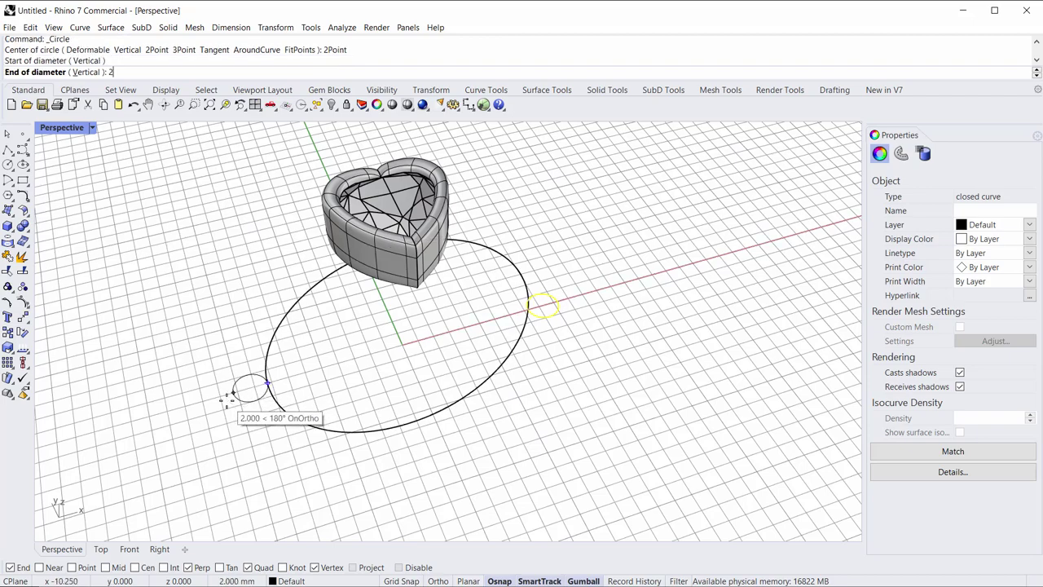
{"action": "left_click", "coordinate": [217, 406]}
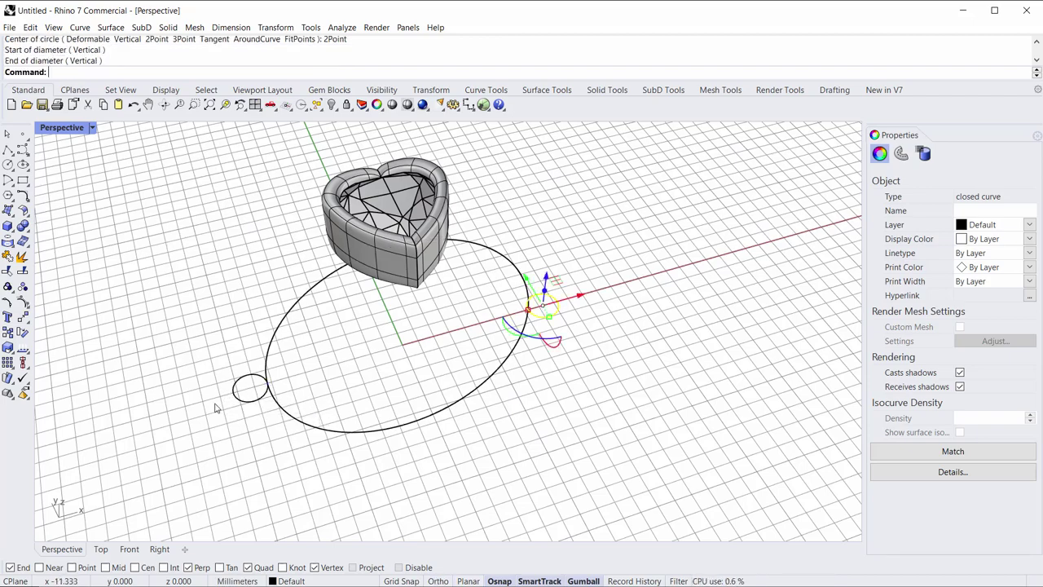
{"action": "key", "text": "Escape"}
Start a one-rail SubD sweep along the finger circle, using both 2 mm circles as the cross sections.
{"action": "right_click_drag", "start_coordinate": [373, 368], "coordinate": [537, 340]}
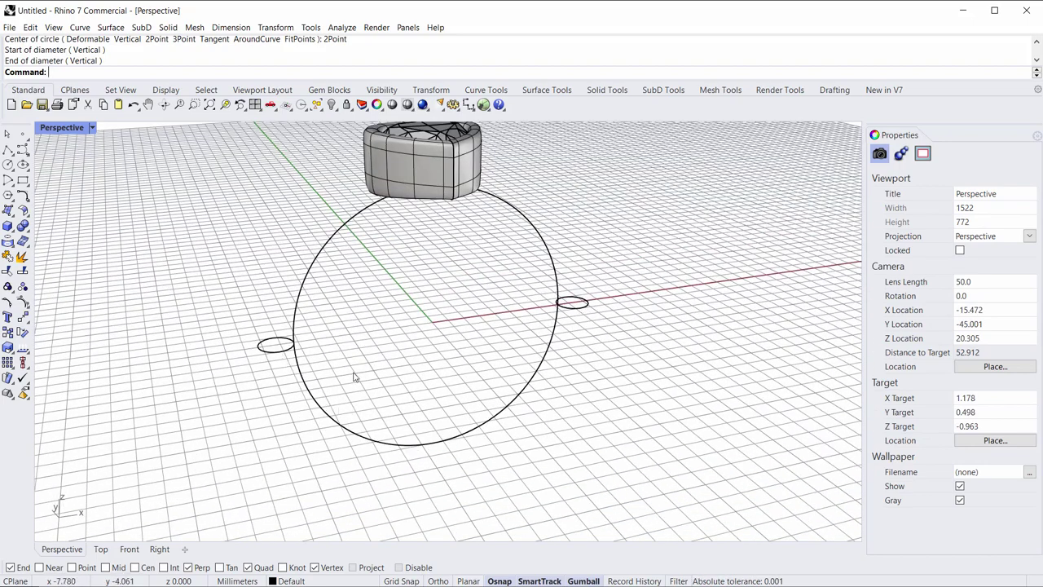
{"action": "right_click_drag", "start_coordinate": [426, 353], "coordinate": [403, 361]}
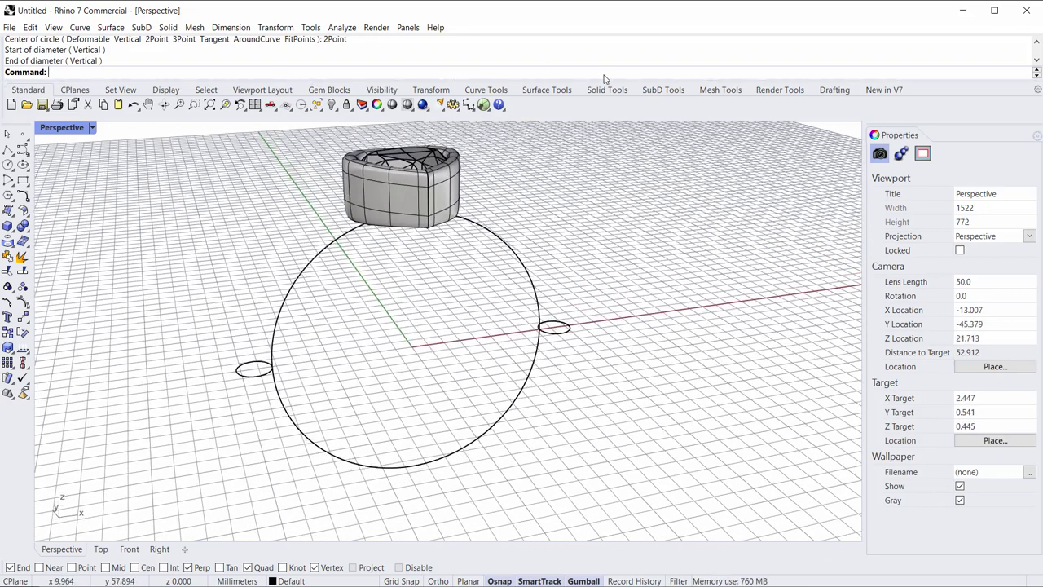
{"action": "left_click", "coordinate": [658, 90]}
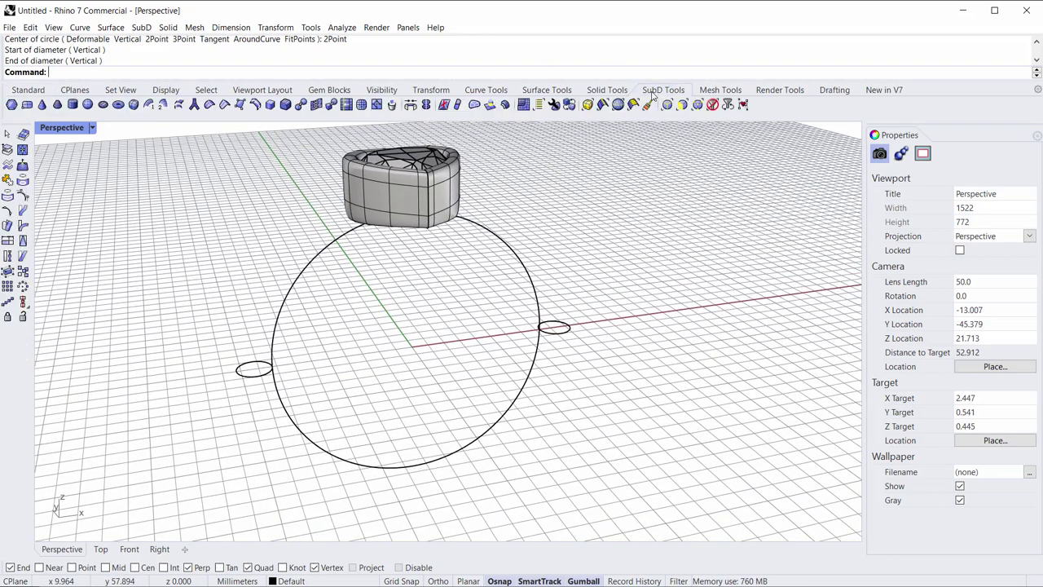
{"action": "left_click", "coordinate": [148, 106]}
{"action": "left_click_drag", "start_coordinate": [495, 394], "coordinate": [514, 420]}
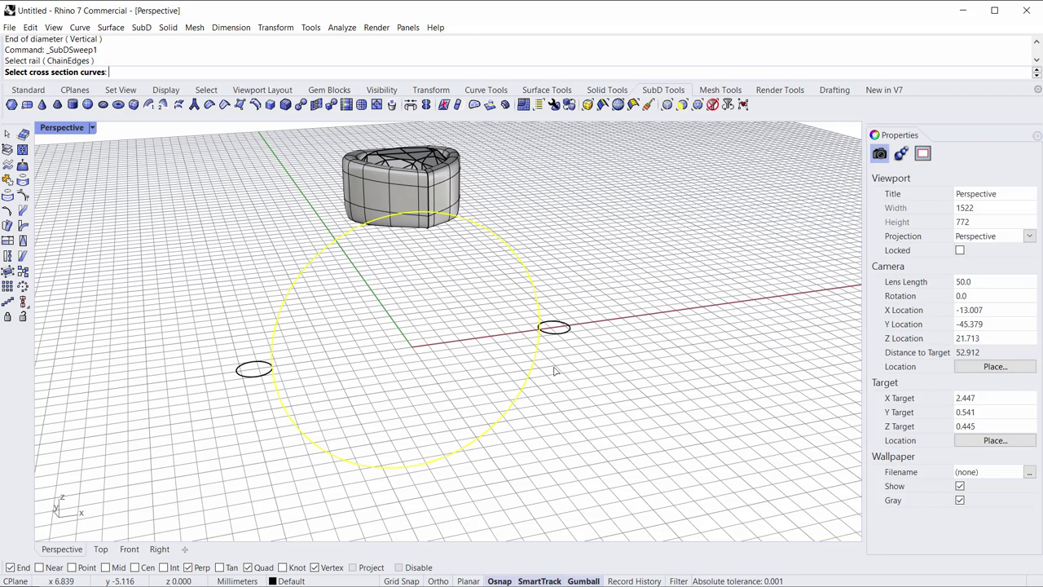
{"action": "left_click", "coordinate": [565, 334]}
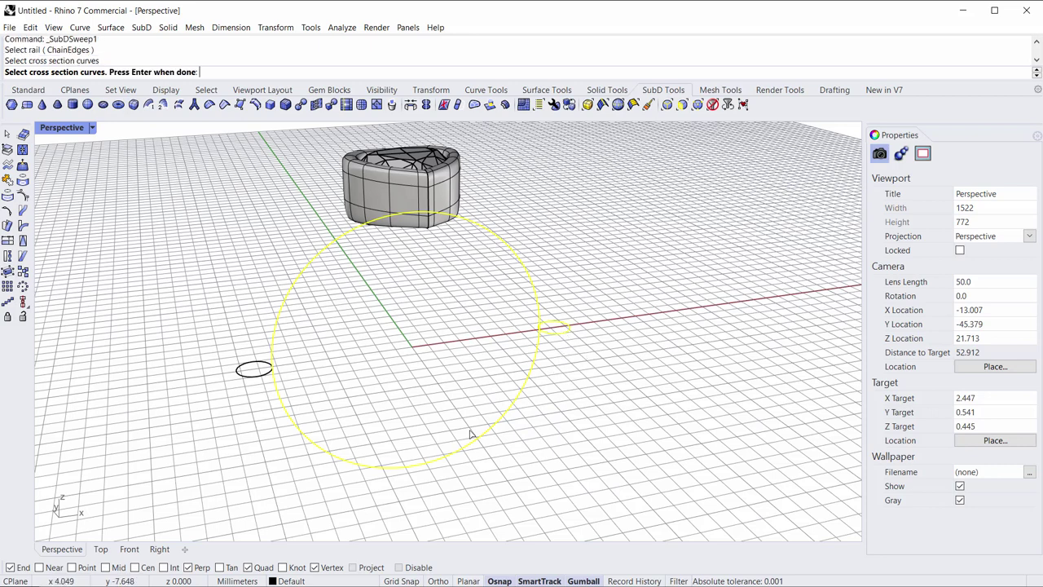
{"action": "left_click", "coordinate": [260, 379]}
{"action": "key", "text": "Return"}
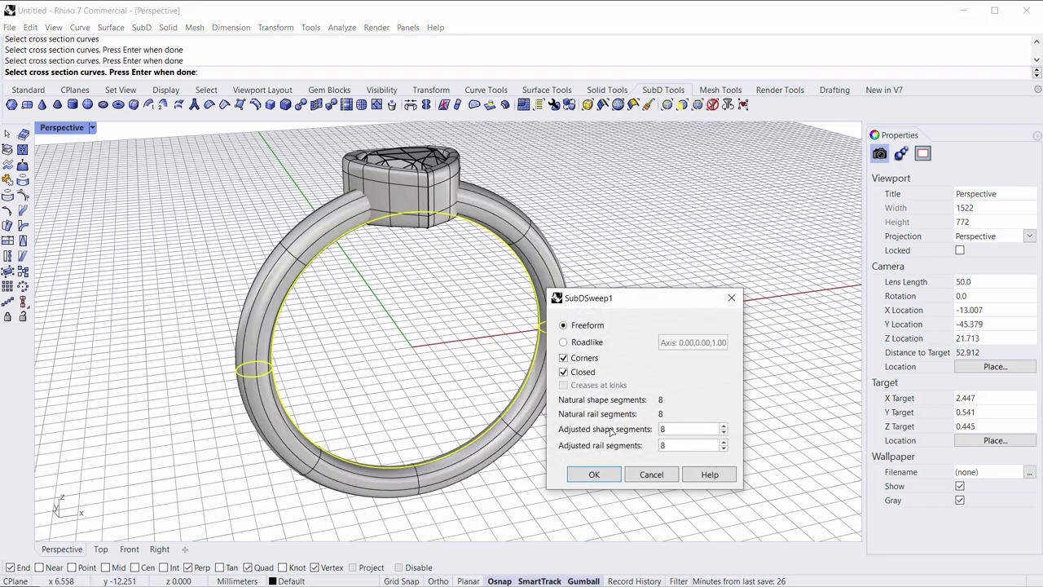
Preview the ring band with different adjusted shape segment counts, including 9 and 5, and set the count back to 8.
{"action": "left_click_drag", "start_coordinate": [626, 299], "coordinate": [675, 212]}
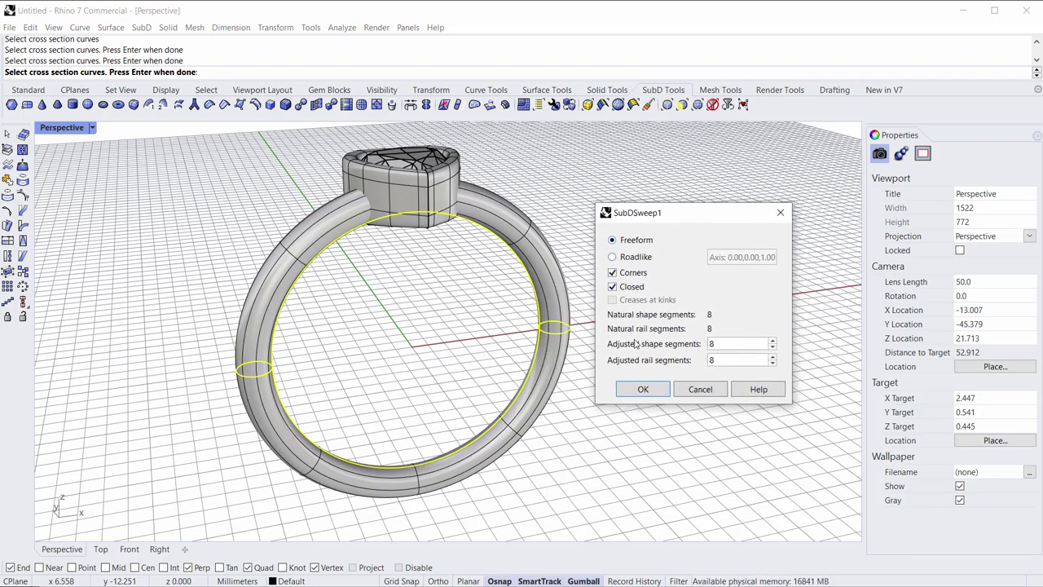
{"action": "right_click_drag", "start_coordinate": [475, 438], "coordinate": [496, 453]}
{"action": "left_click", "coordinate": [723, 344]}
{"action": "scroll", "coordinate": [723, 344], "scroll_direction": "up", "scroll_amount": 5}
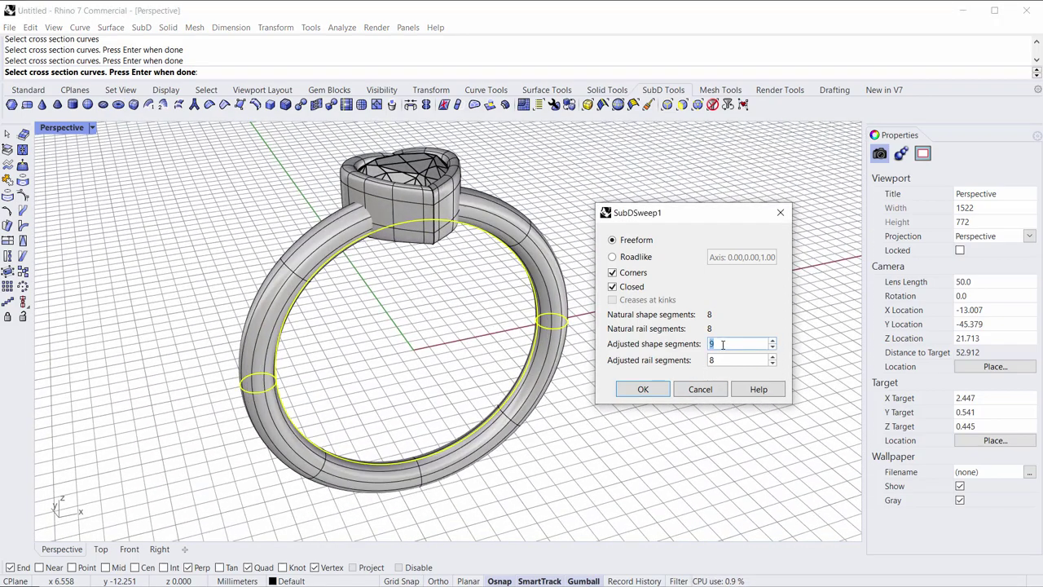
{"action": "scroll", "coordinate": [722, 344], "scroll_direction": "down", "scroll_amount": 6}
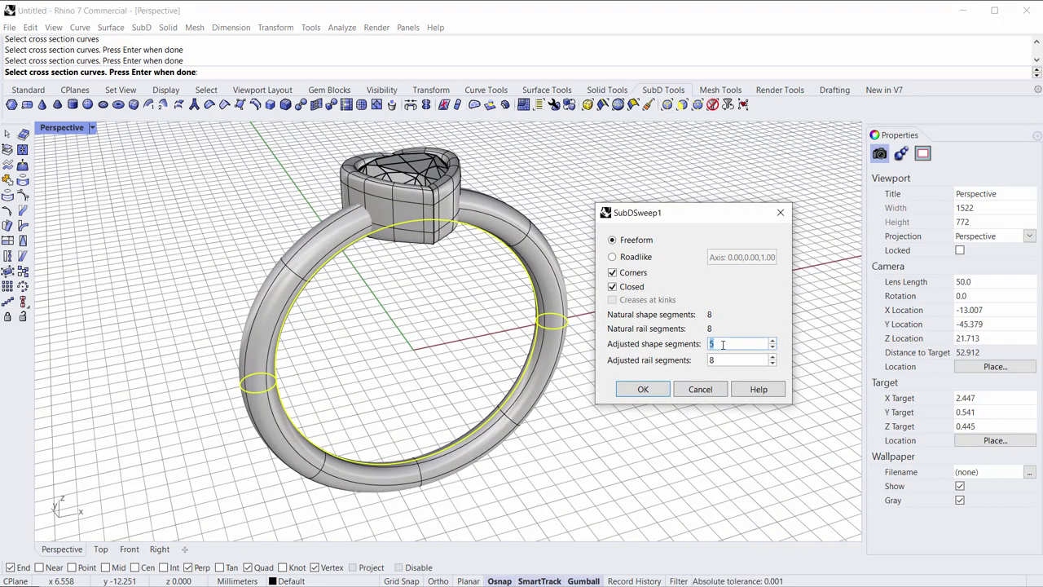
{"action": "scroll", "coordinate": [722, 344], "scroll_direction": "down", "scroll_amount": 2}
{"action": "scroll", "coordinate": [722, 344], "scroll_direction": "up", "scroll_amount": 1}
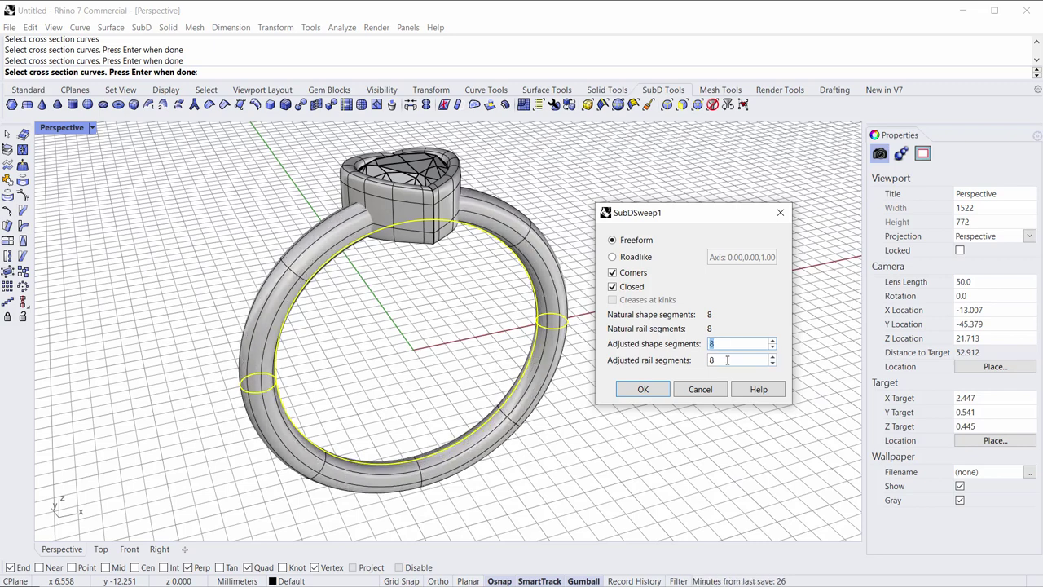
Preview the sweep with 20 and 15 adjusted rail segments, set the count back to 8, and create the ring band.
{"action": "scroll", "coordinate": [728, 361], "scroll_direction": "up", "scroll_amount": 14}
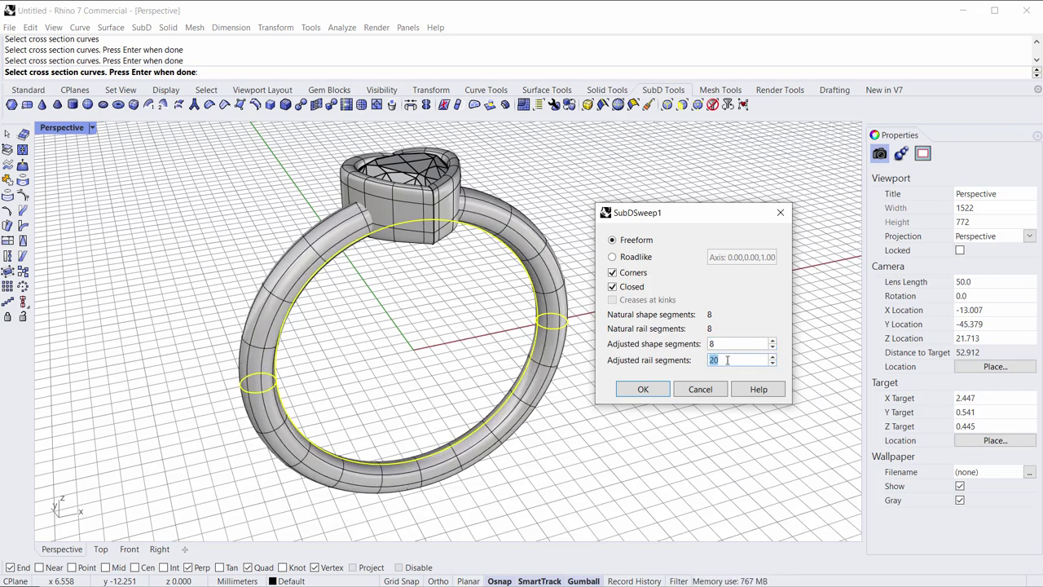
{"action": "scroll", "coordinate": [728, 359], "scroll_direction": "down", "scroll_amount": 9}
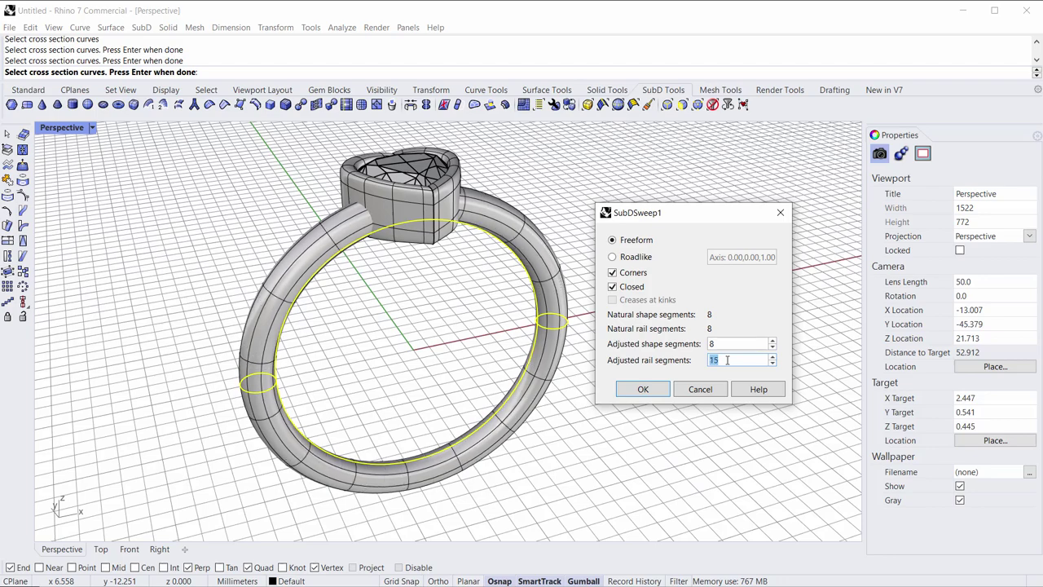
{"action": "scroll", "coordinate": [728, 360], "scroll_direction": "down", "scroll_amount": 5}
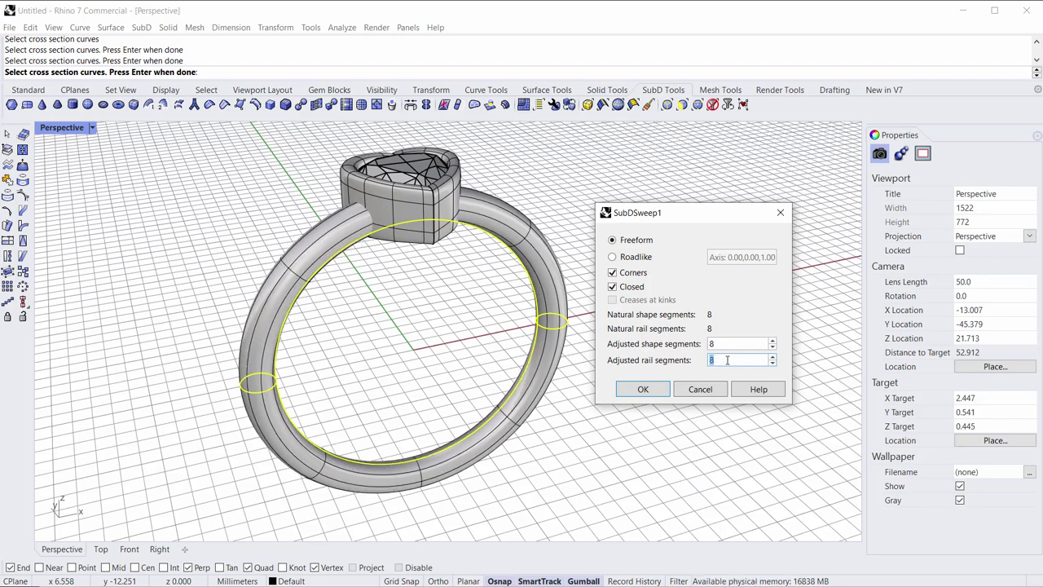
{"action": "mouse_move", "coordinate": [386, 310]}
{"action": "right_mouse_down"}
{"action": "mouse_move", "coordinate": [363, 272]}
{"action": "mouse_move", "coordinate": [392, 301]}
{"action": "right_mouse_up"}
{"action": "left_click", "coordinate": [643, 390]}
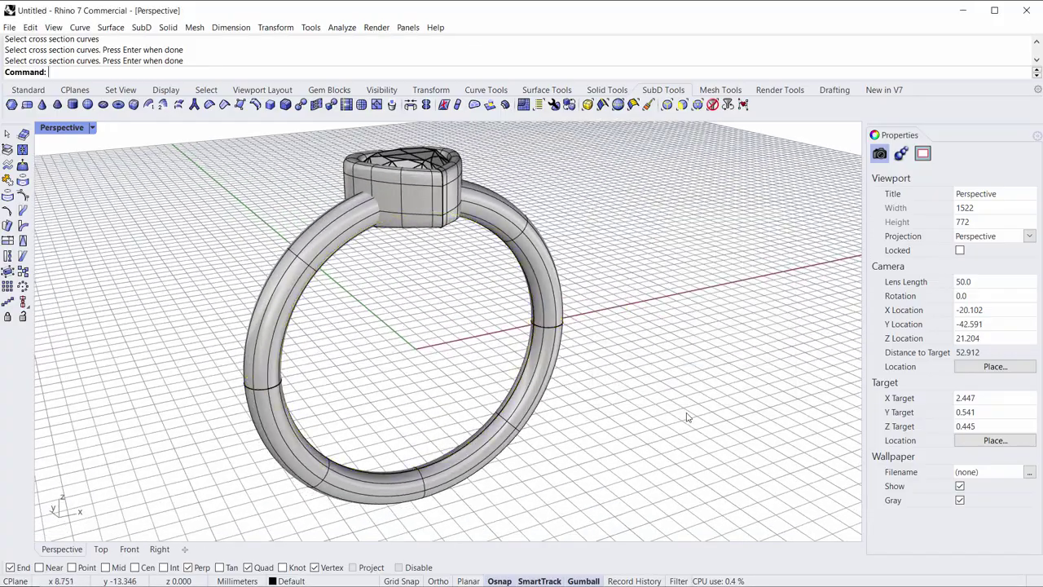
Examine the swept ring band, its cross-section curves and how the band meets the heart bezel.
{"action": "right_click_drag", "start_coordinate": [645, 405], "coordinate": [617, 357]}
{"action": "left_click", "coordinate": [474, 244]}
{"action": "right_click_drag", "start_coordinate": [309, 316], "coordinate": [315, 330]}
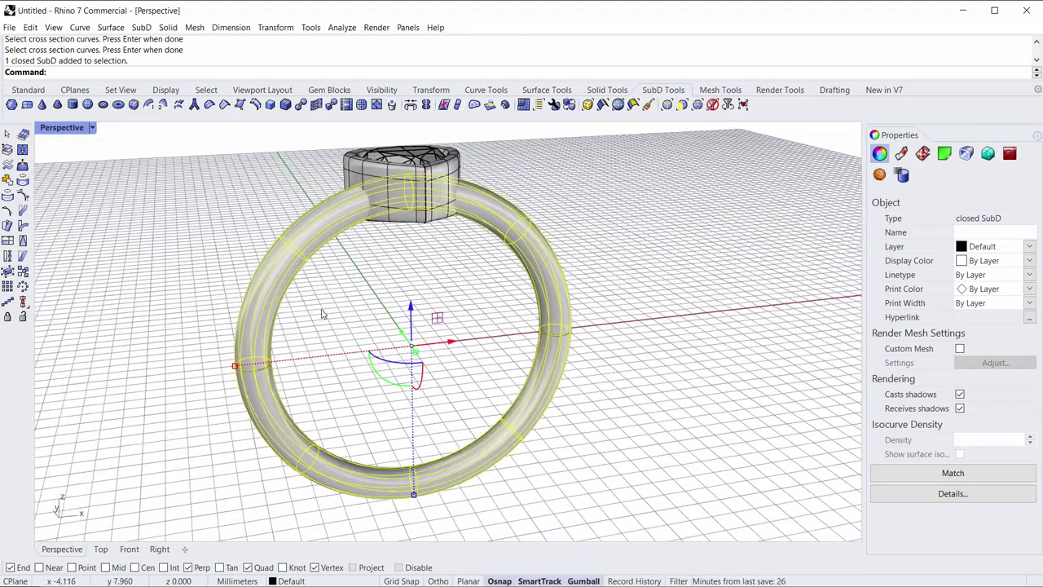
{"action": "left_click", "coordinate": [314, 323]}
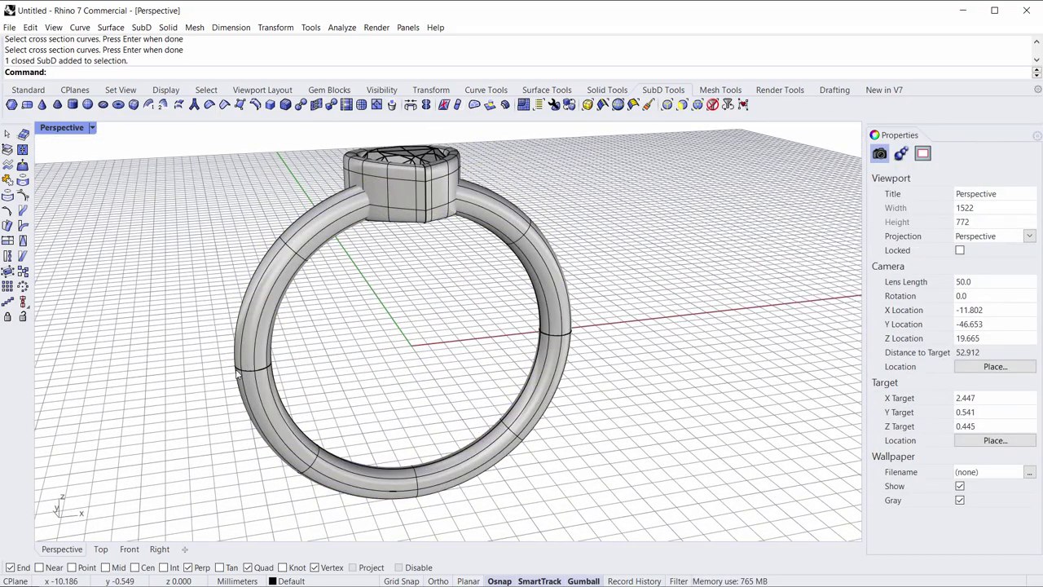
{"action": "left_click", "coordinate": [258, 373]}
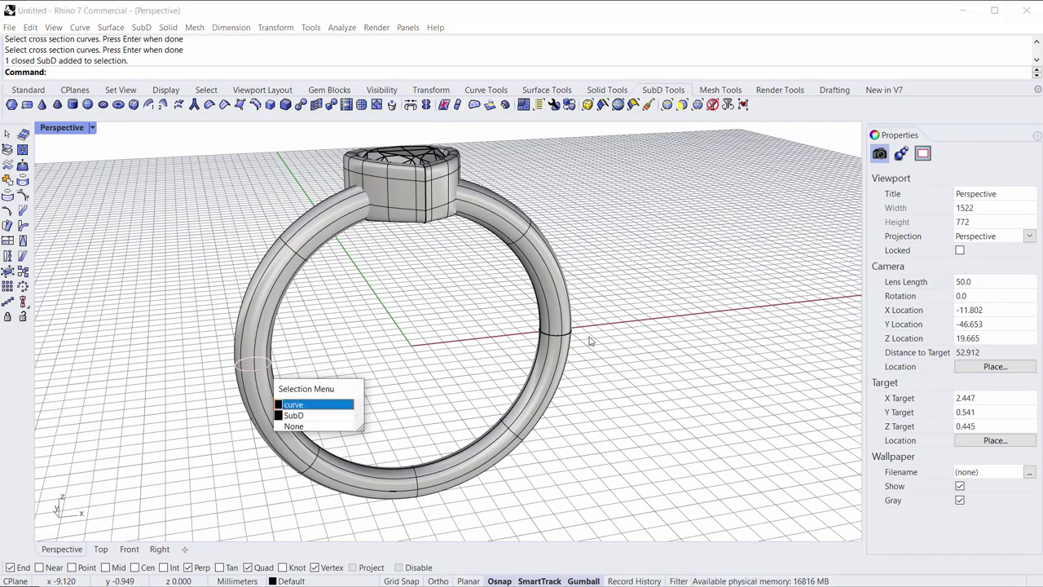
{"action": "left_click", "coordinate": [382, 325]}
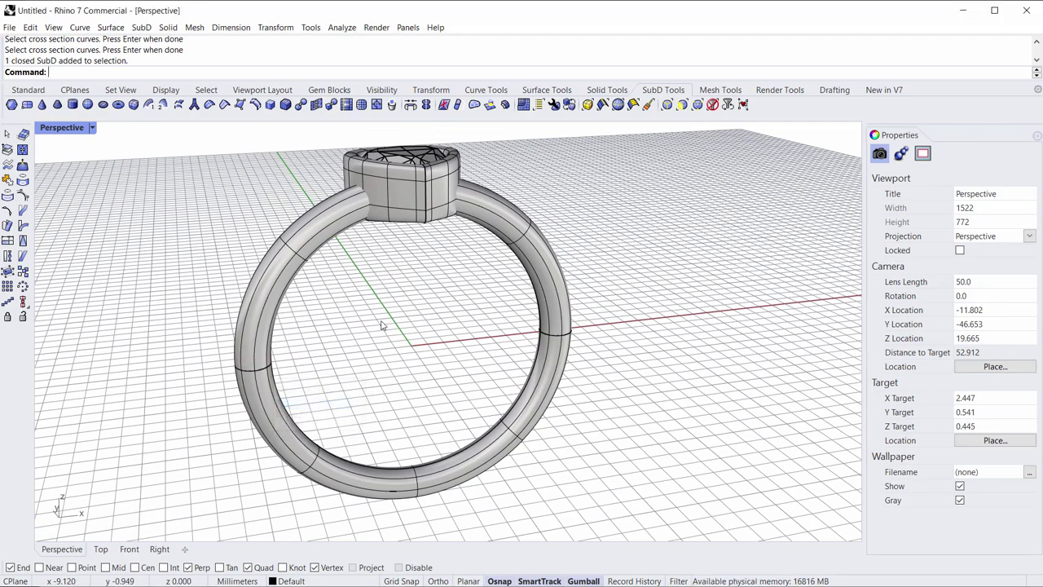
{"action": "right_click_drag", "start_coordinate": [367, 305], "coordinate": [345, 286]}
{"action": "right_click_drag", "start_coordinate": [368, 223], "coordinate": [308, 235], "text": "shift"}
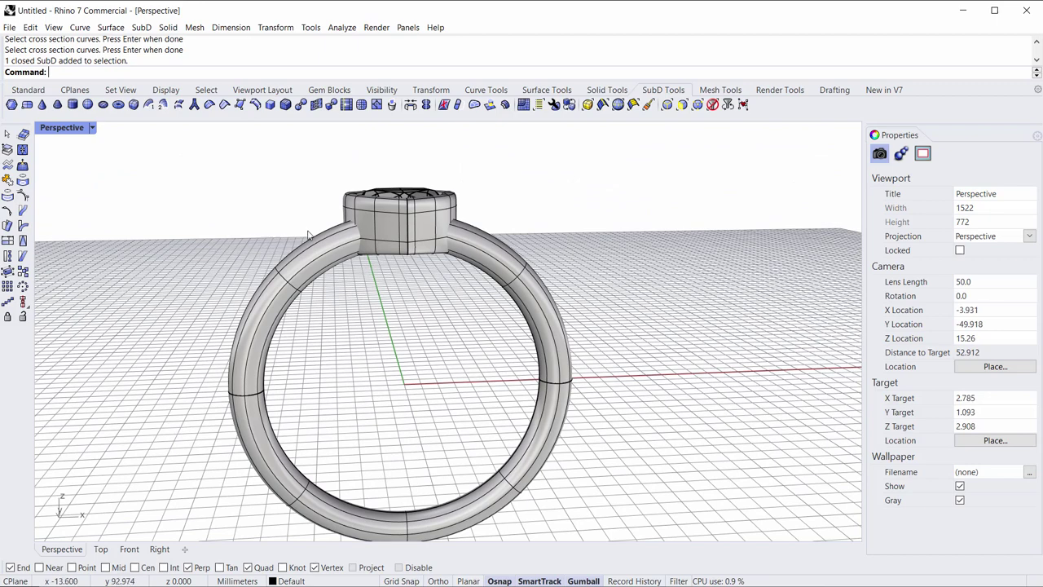
Hide the heart gem and its bezel so that the top of the band is exposed.
{"action": "scroll", "coordinate": [367, 220], "scroll_direction": "up", "scroll_amount": 5}
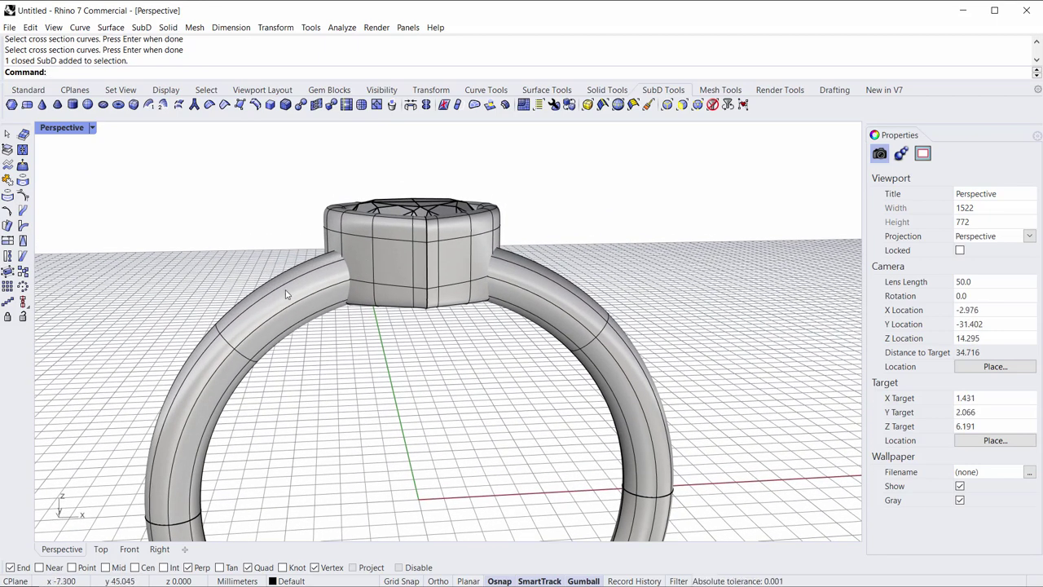
{"action": "left_click", "coordinate": [285, 285]}
{"action": "left_click_drag", "start_coordinate": [507, 187], "coordinate": [398, 225]}
{"action": "left_click", "coordinate": [379, 90]}
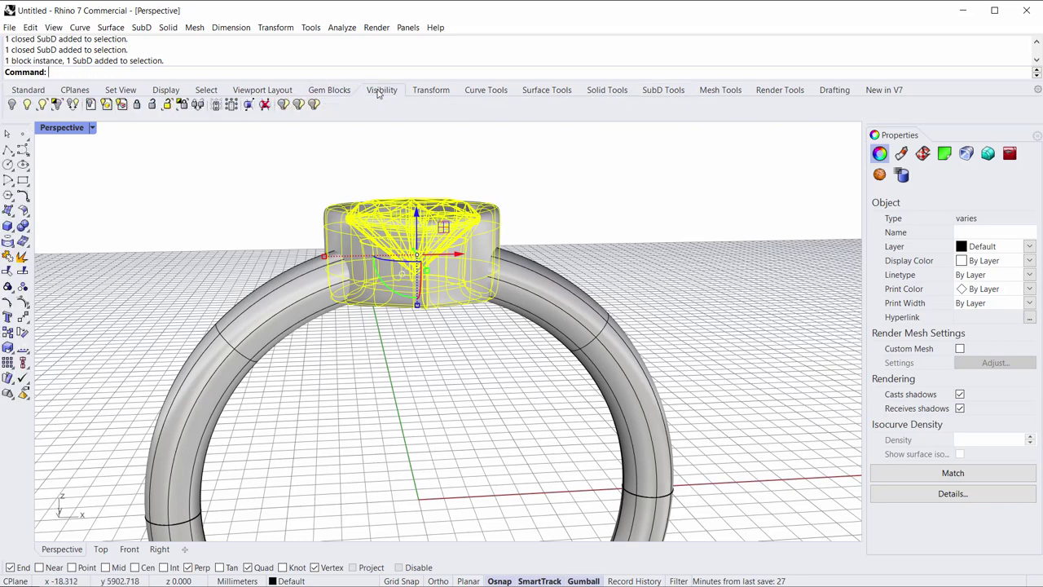
{"action": "left_click", "coordinate": [12, 105]}
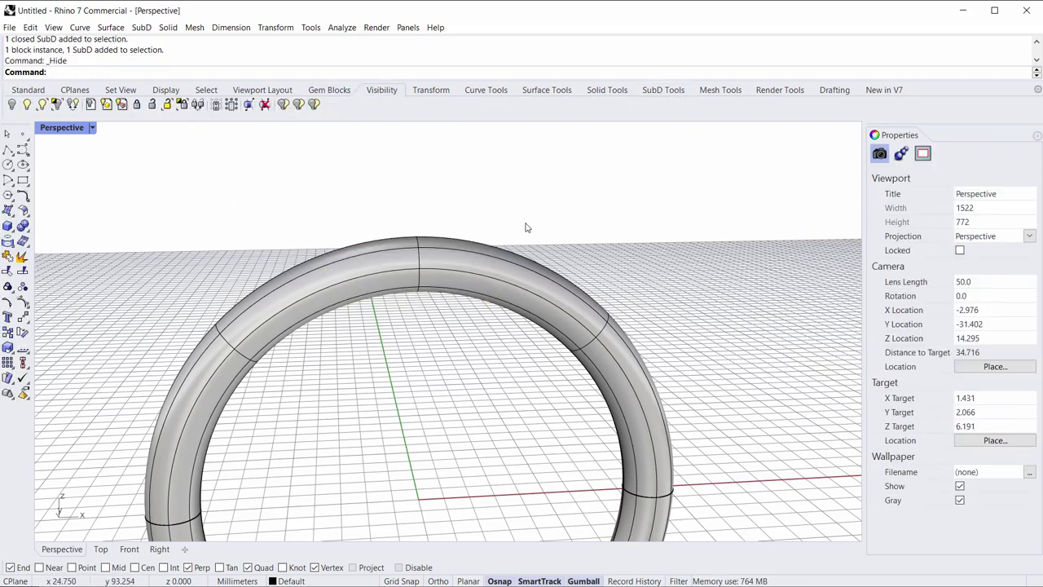
Delete the two top segments of the SubD band, keeping the finger circle curve out of the selection.
{"action": "left_click_drag", "start_coordinate": [531, 186], "coordinate": [315, 375]}
{"action": "right_click_drag", "start_coordinate": [314, 375], "coordinate": [335, 334]}
{"action": "scroll", "coordinate": [266, 385], "scroll_direction": "up", "scroll_amount": 12}
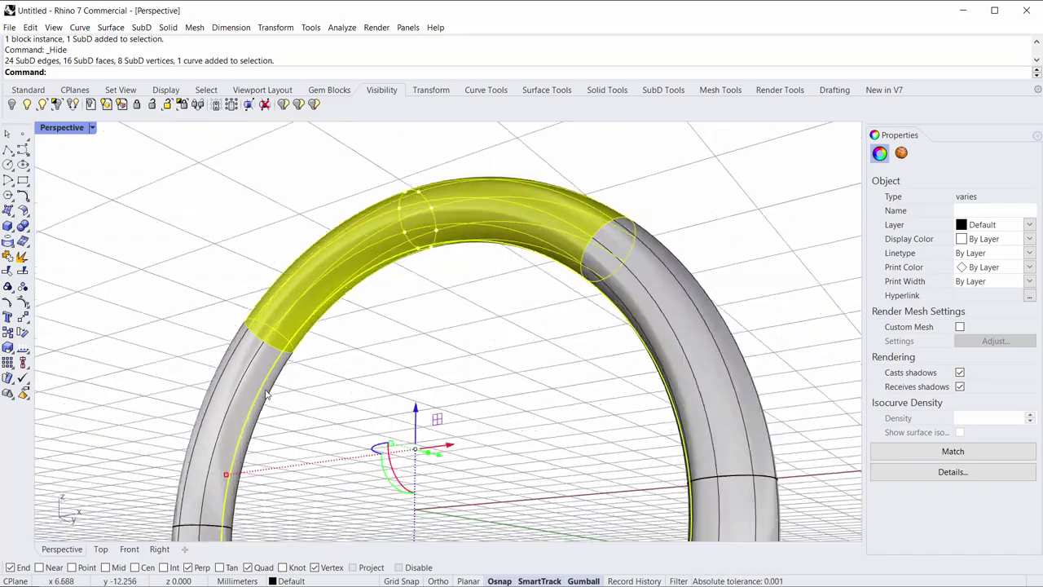
{"action": "left_click", "coordinate": [259, 379], "text": "ctrl"}
{"action": "scroll", "coordinate": [289, 369], "scroll_direction": "down", "scroll_amount": 12}
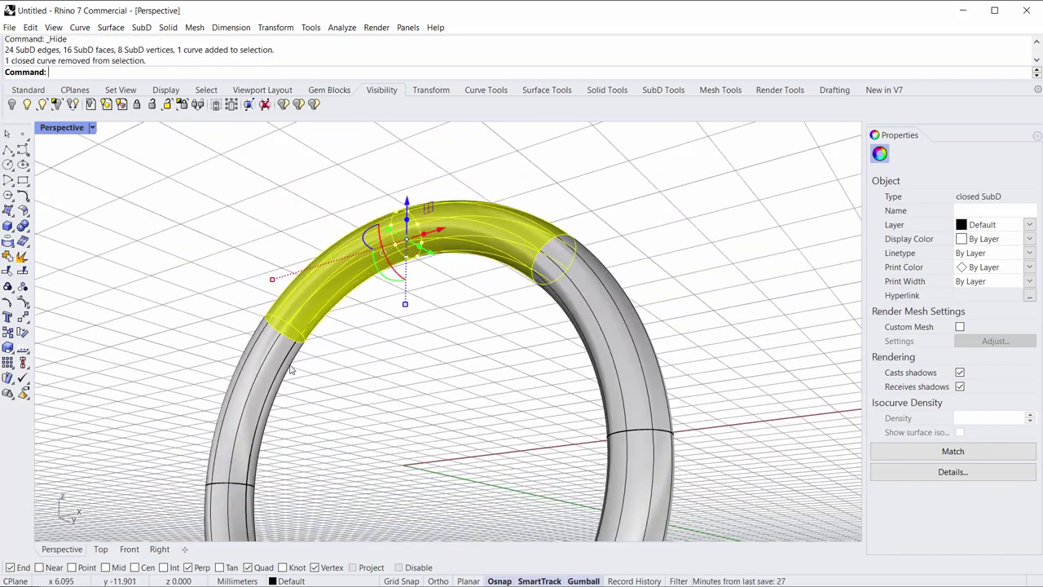
{"action": "right_click_drag", "start_coordinate": [291, 368], "coordinate": [403, 382]}
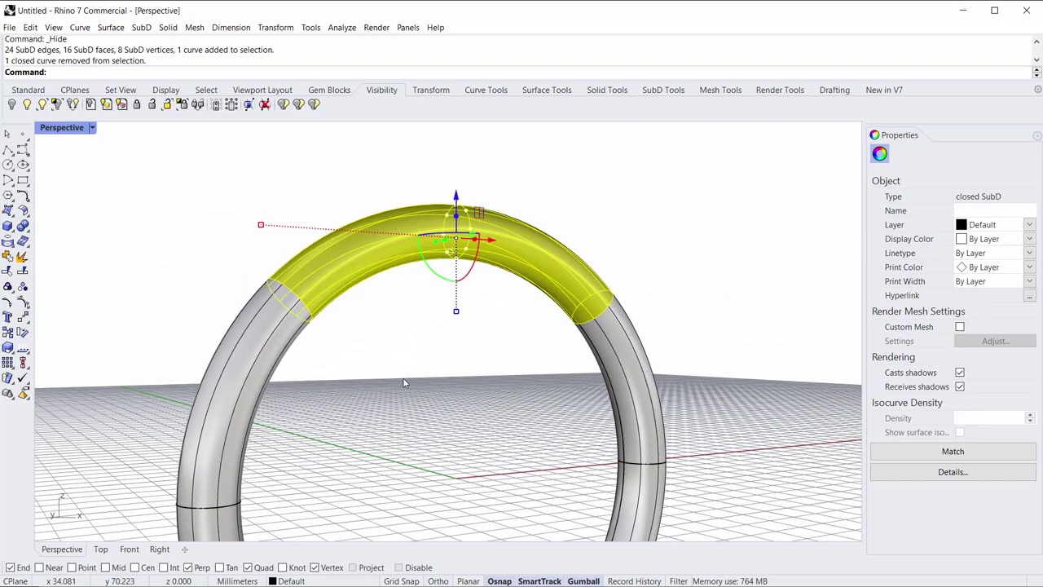
{"action": "key", "text": "Delete"}
{"action": "right_click_drag", "start_coordinate": [426, 318], "coordinate": [393, 377]}
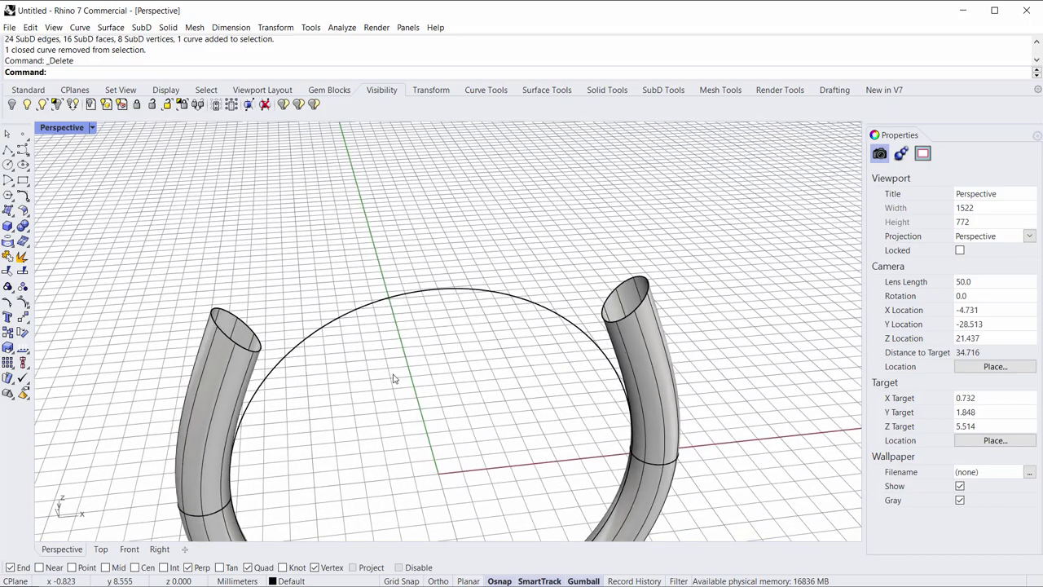
{"action": "right_click_drag", "start_coordinate": [398, 415], "coordinate": [430, 351]}
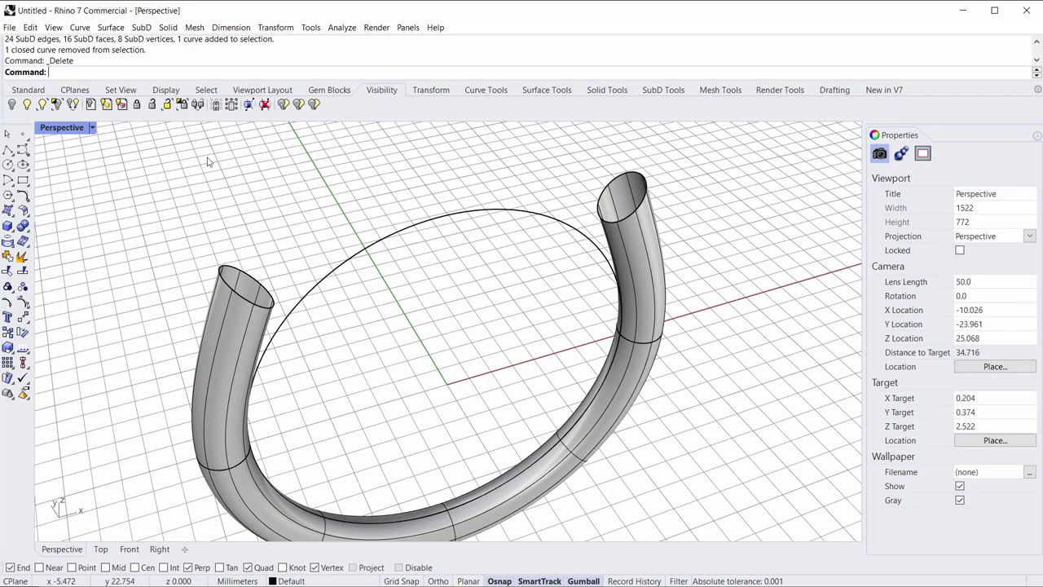
Show the hidden gem and bezel again and inspect the gaps between the bezel and the open band ends.
{"action": "left_click", "coordinate": [27, 104]}
{"action": "right_click_drag", "start_coordinate": [274, 190], "coordinate": [276, 274], "text": "shift"}
{"action": "left_click", "coordinate": [670, 91]}
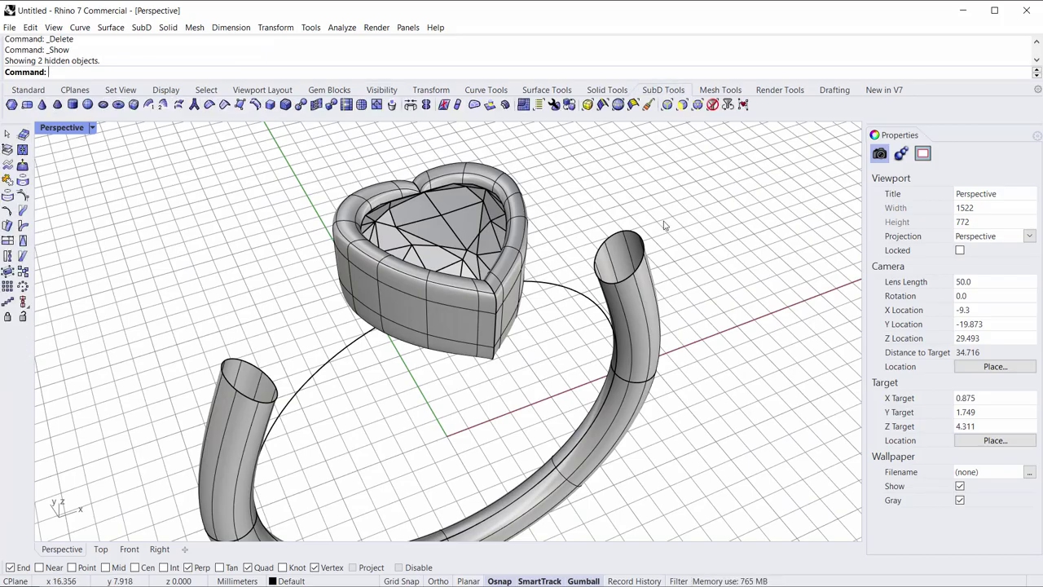
{"action": "right_click_drag", "start_coordinate": [531, 329], "coordinate": [275, 324]}
{"action": "scroll", "coordinate": [275, 325], "scroll_direction": "up", "scroll_amount": 6}
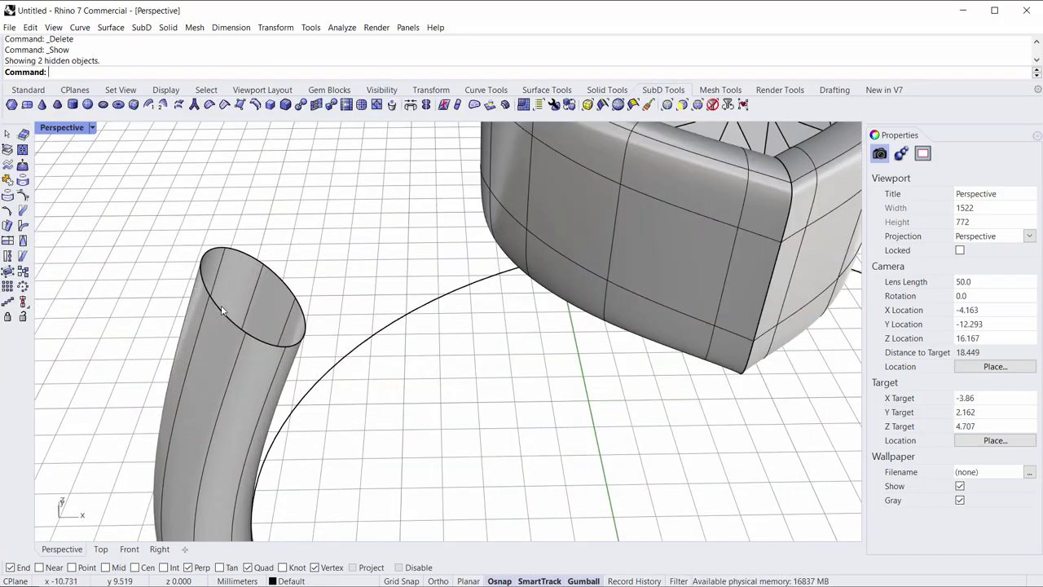
{"action": "scroll", "coordinate": [467, 257], "scroll_direction": "down", "scroll_amount": 4}
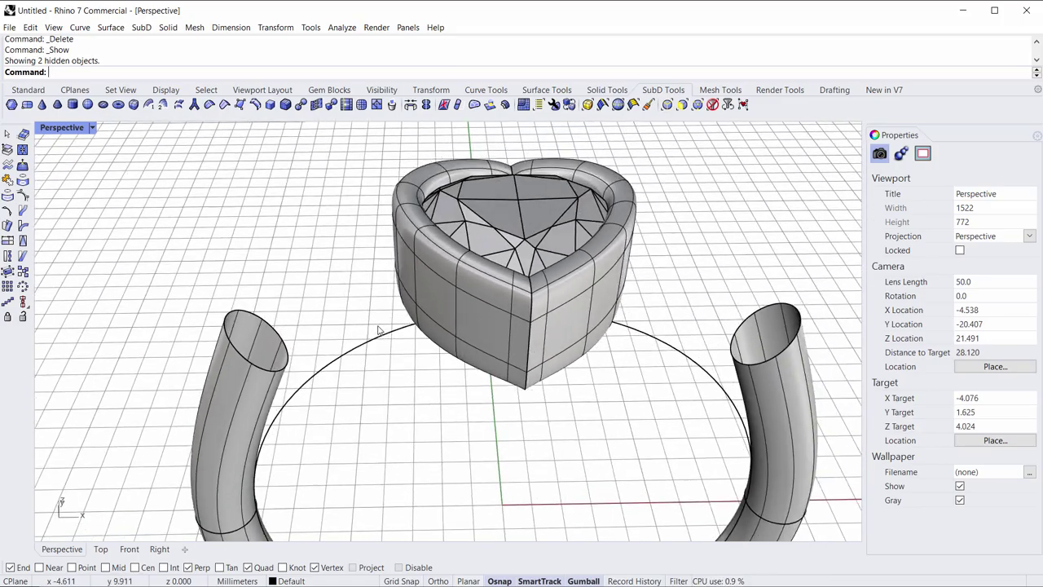
{"action": "right_click_drag", "start_coordinate": [380, 328], "coordinate": [487, 291]}
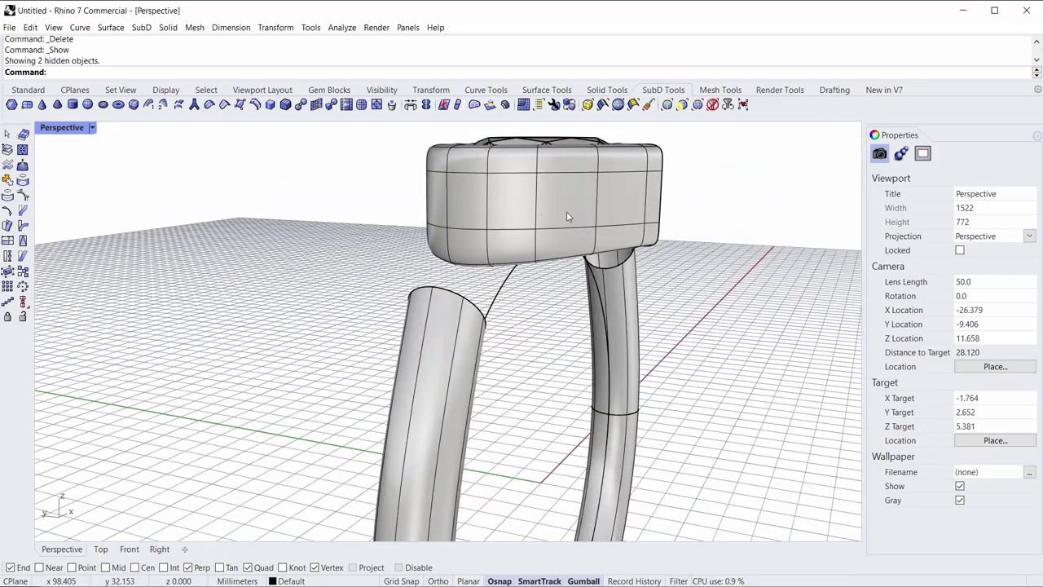
{"action": "right_click_drag", "start_coordinate": [567, 211], "coordinate": [376, 310]}
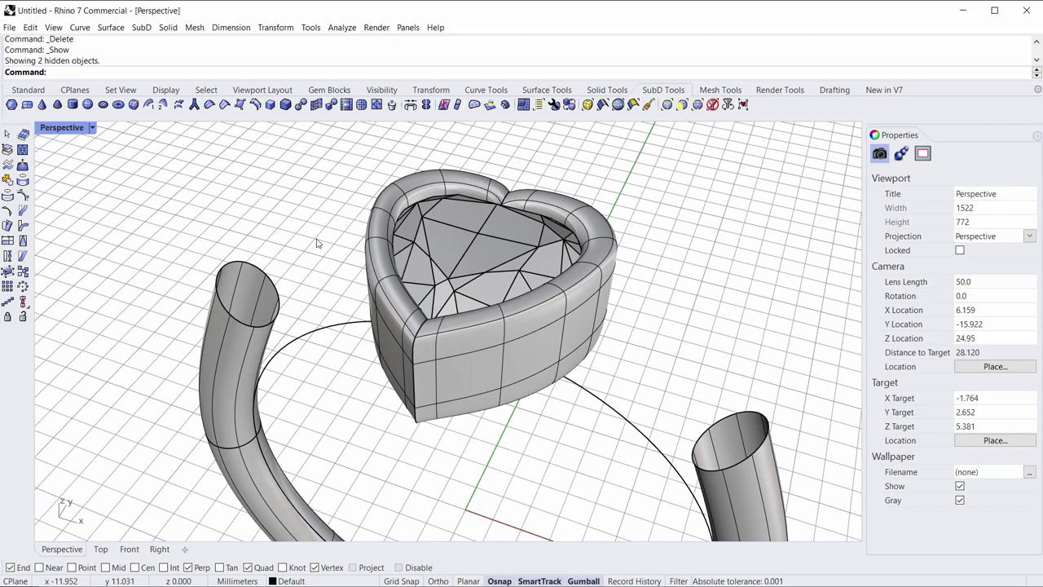
Try to bridge the edge loop of the negative-X band end to three faces on the bezel's side.
{"action": "left_click", "coordinate": [410, 104]}
{"action": "right_click_drag", "start_coordinate": [346, 192], "coordinate": [221, 187]}
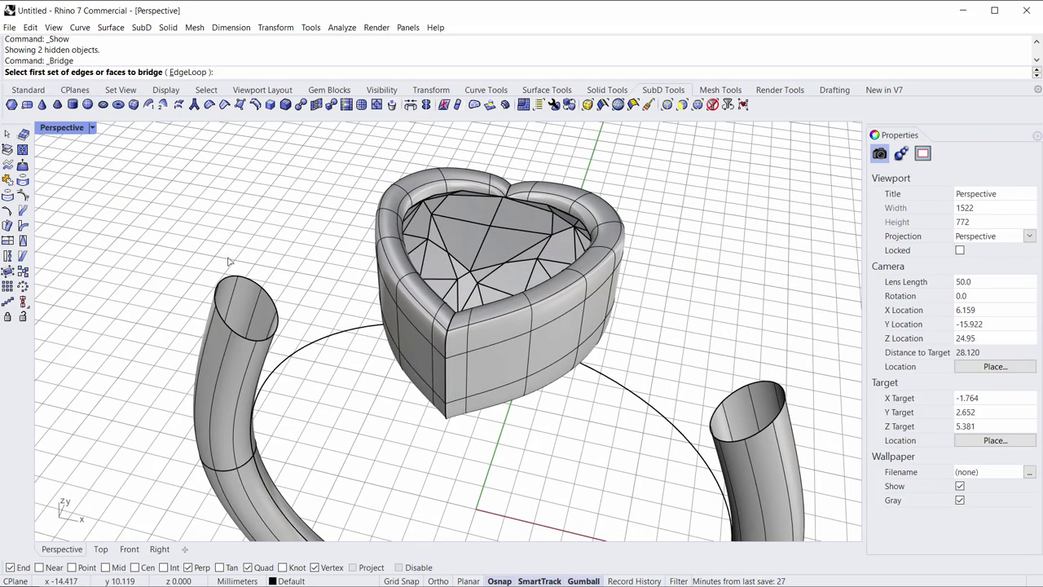
{"action": "double_click", "coordinate": [253, 287]}
{"action": "right_click_drag", "start_coordinate": [254, 287], "coordinate": [461, 285]}
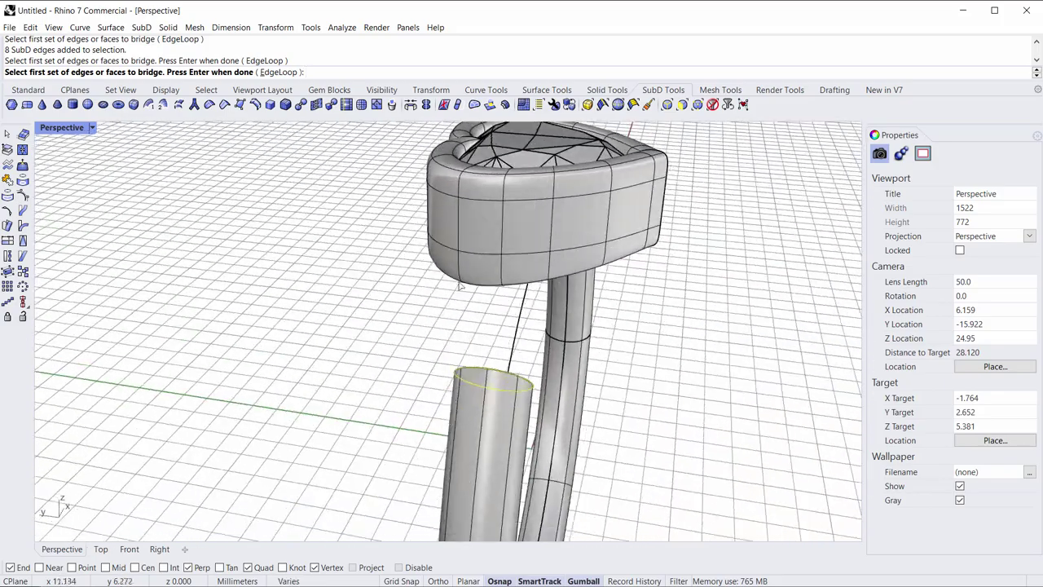
{"action": "left_click", "coordinate": [477, 233]}
{"action": "left_click", "coordinate": [528, 230]}
{"action": "left_click", "coordinate": [582, 225]}
{"action": "right_click_drag", "start_coordinate": [582, 225], "coordinate": [498, 274]}
{"action": "right_click", "coordinate": [323, 282]}
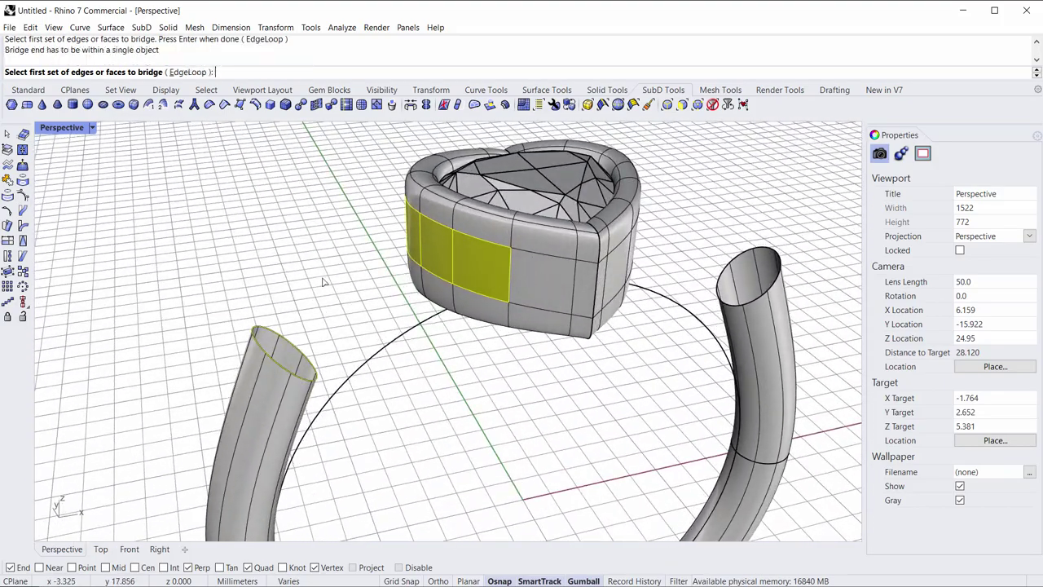
{"action": "right_click_drag", "start_coordinate": [322, 282], "coordinate": [227, 243]}
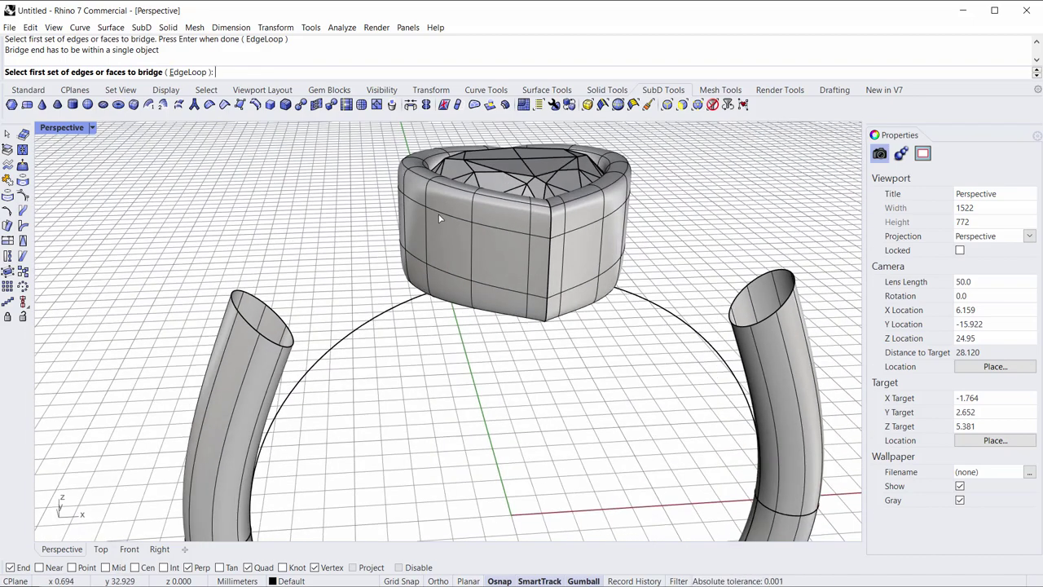
{"action": "right_click", "coordinate": [238, 253]}
Limit the selection filter to edges, select the edge loop of the negative-X band end, and clear the selection.
{"action": "right_click_drag", "start_coordinate": [239, 247], "coordinate": [263, 329]}
{"action": "scroll", "coordinate": [271, 358], "scroll_direction": "up", "scroll_amount": 4}
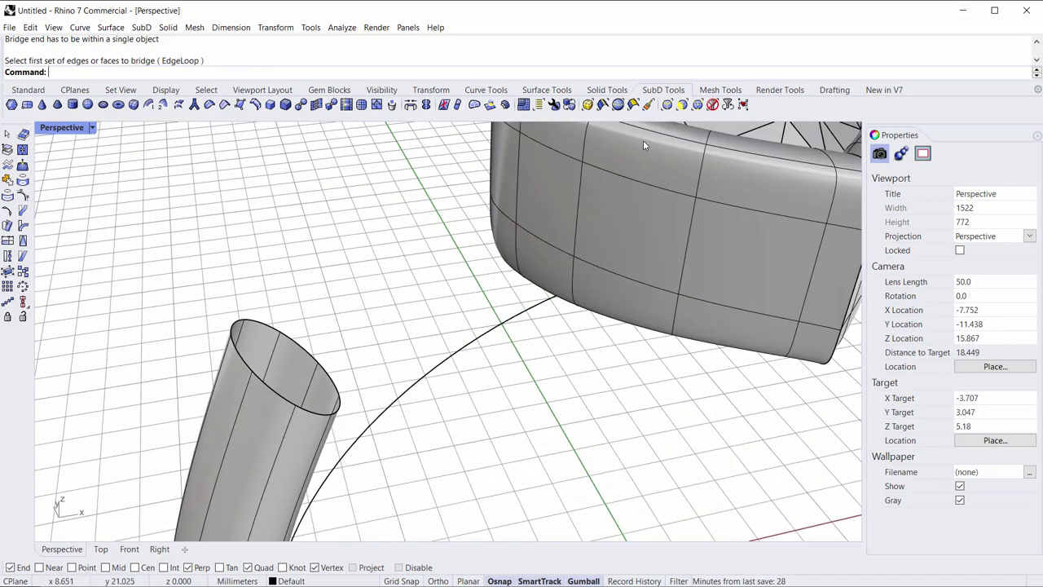
{"action": "left_click", "coordinate": [667, 105]}
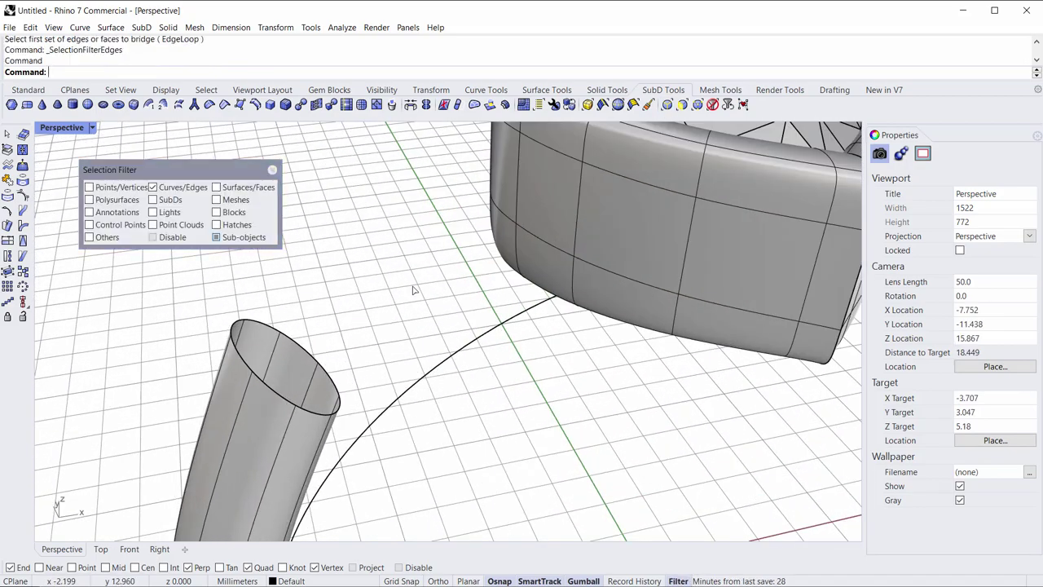
{"action": "double_click", "coordinate": [262, 326]}
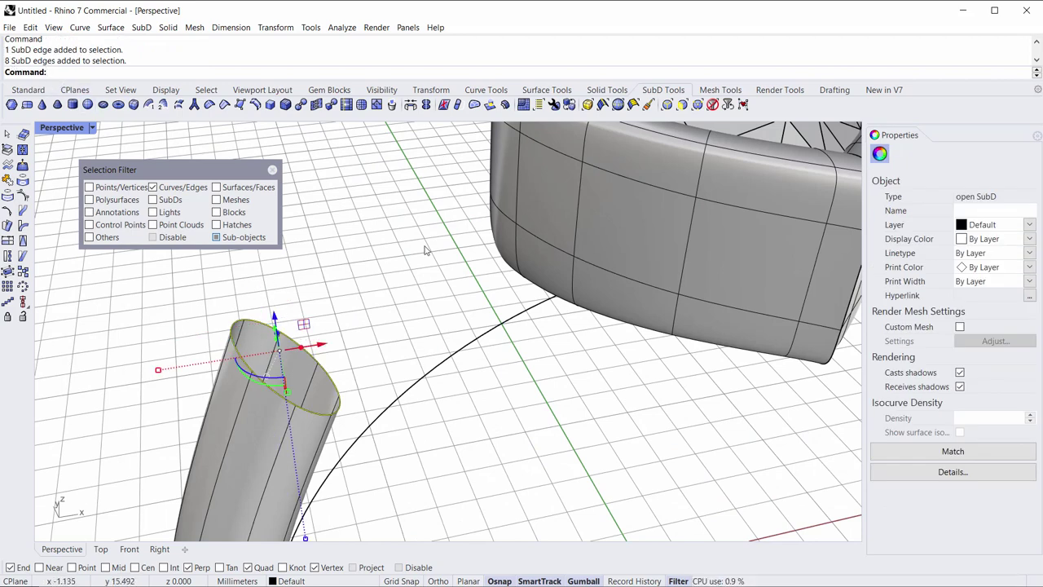
{"action": "key", "text": "Escape"}
Limit the selection filter to faces and delete three adjacent middle-row faces of the bezel facing the negative-X band end.
{"action": "right_click_drag", "start_coordinate": [411, 294], "coordinate": [638, 190]}
{"action": "scroll", "coordinate": [427, 298], "scroll_direction": "down", "scroll_amount": 2}
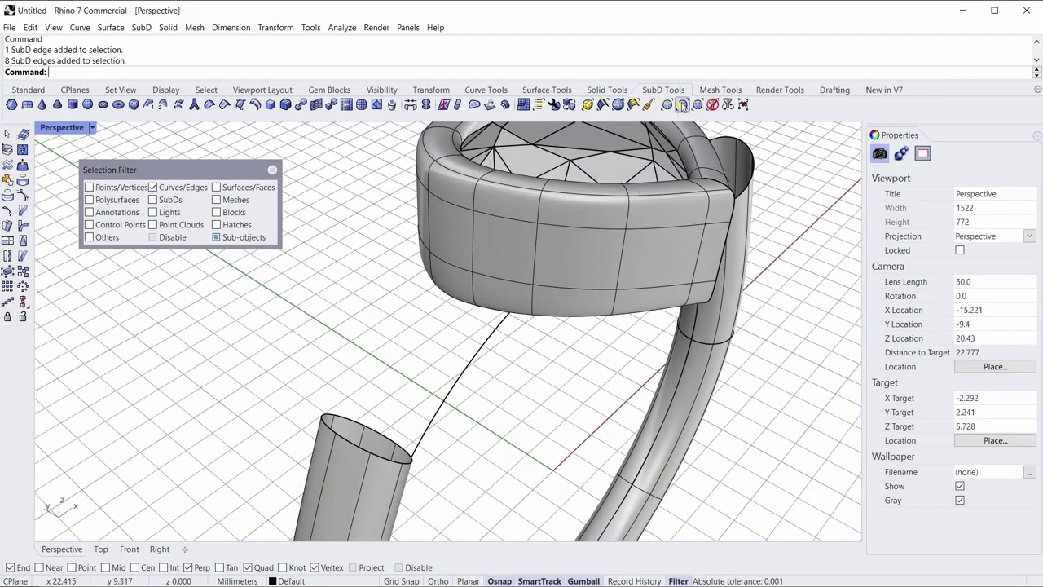
{"action": "left_click", "coordinate": [683, 105]}
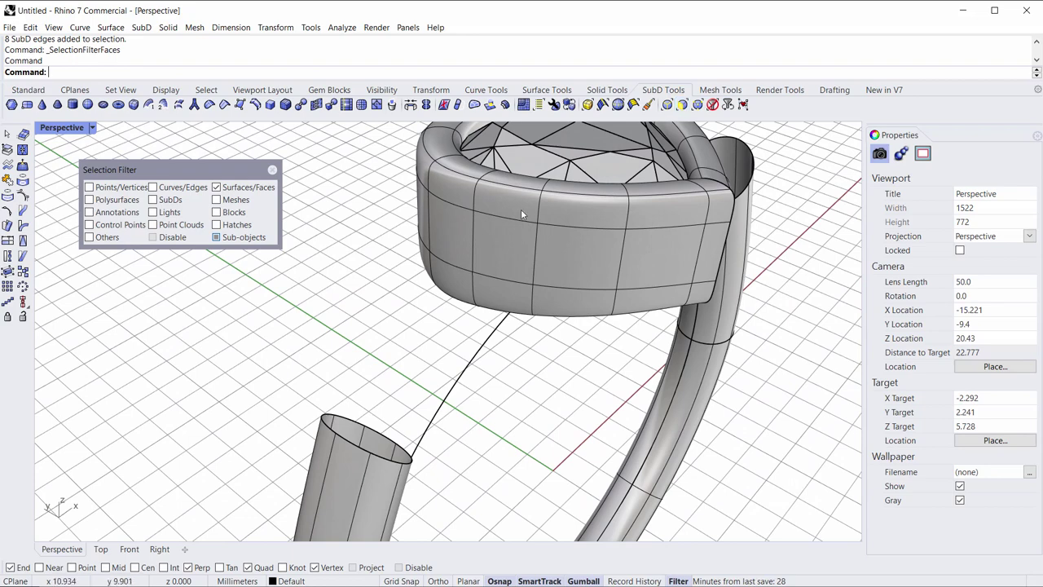
{"action": "left_click", "coordinate": [462, 242]}
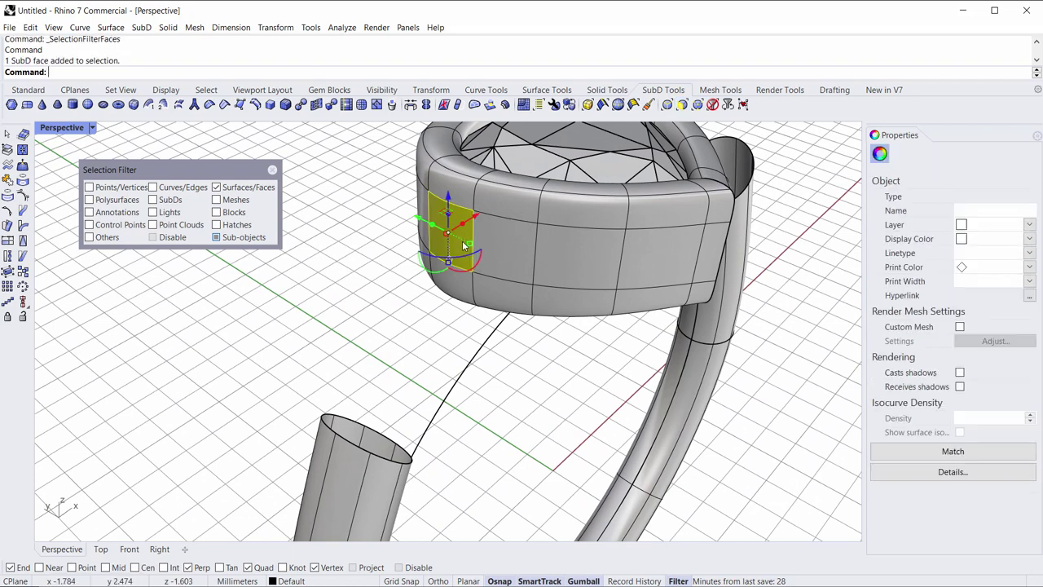
{"action": "left_click", "coordinate": [505, 258]}
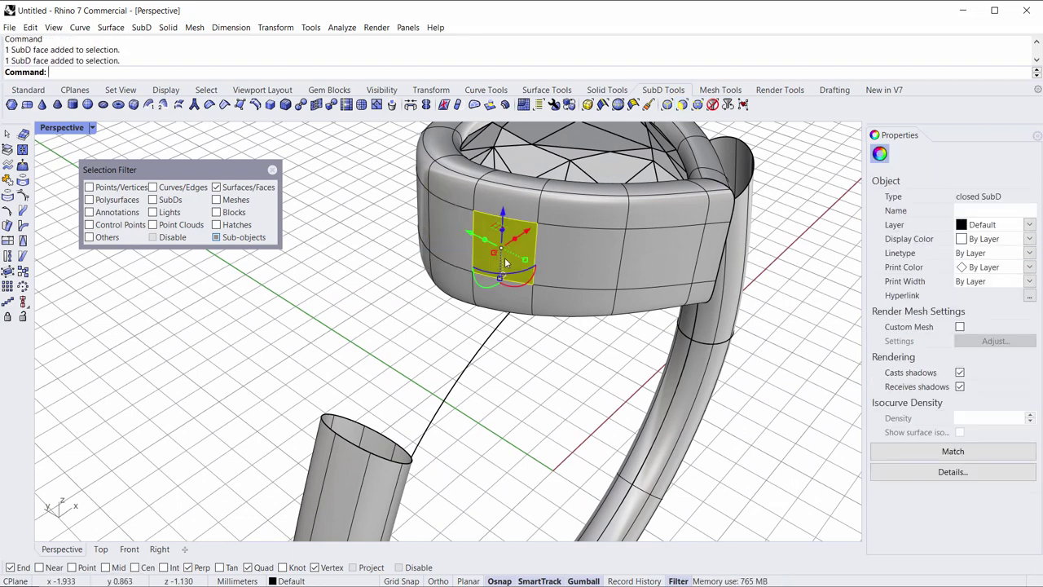
{"action": "left_click", "coordinate": [463, 250], "text": "shift"}
{"action": "mouse_move", "coordinate": [591, 269]}
{"action": "right_mouse_down"}
{"action": "mouse_move", "coordinate": [600, 286]}
{"action": "mouse_move", "coordinate": [577, 265]}
{"action": "right_mouse_up"}
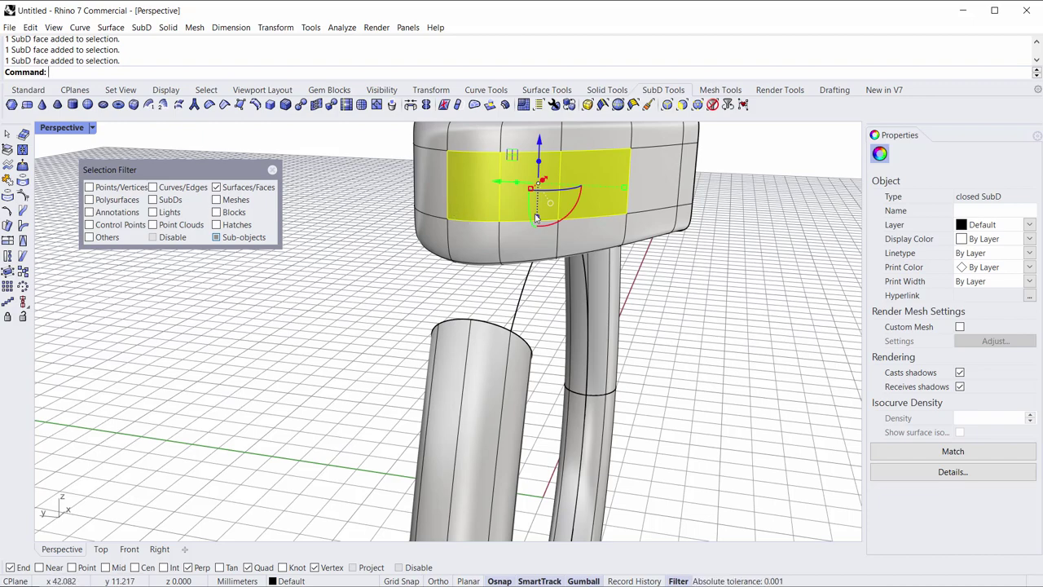
{"action": "right_click_drag", "start_coordinate": [624, 176], "coordinate": [447, 259]}
{"action": "key", "text": "Delete"}
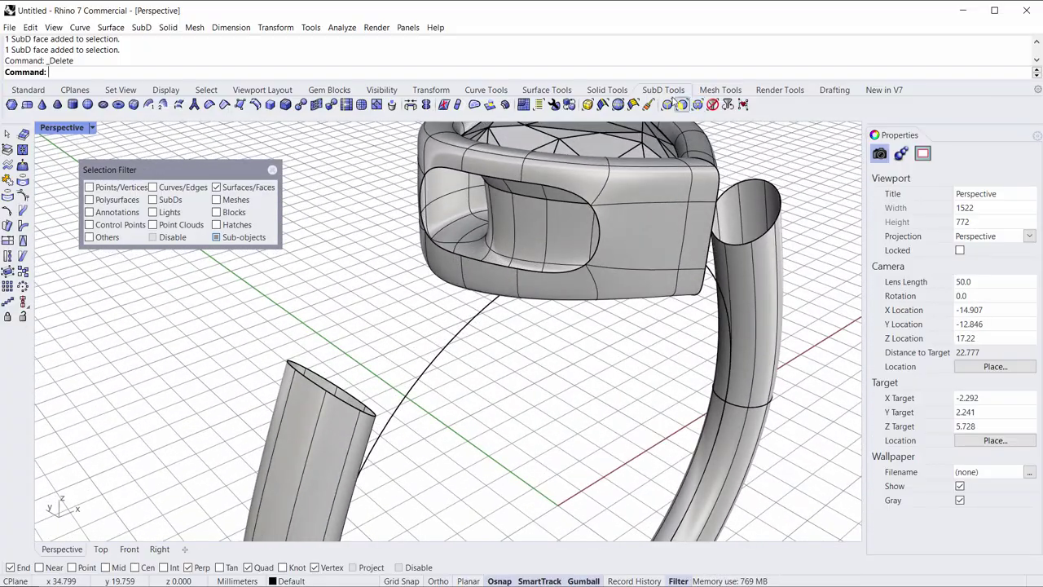
Limit the selection filter to edges and select the edge loops of the bezel's side opening and the negative-X band end.
{"action": "left_click", "coordinate": [679, 103]}
{"action": "double_click", "coordinate": [555, 276]}
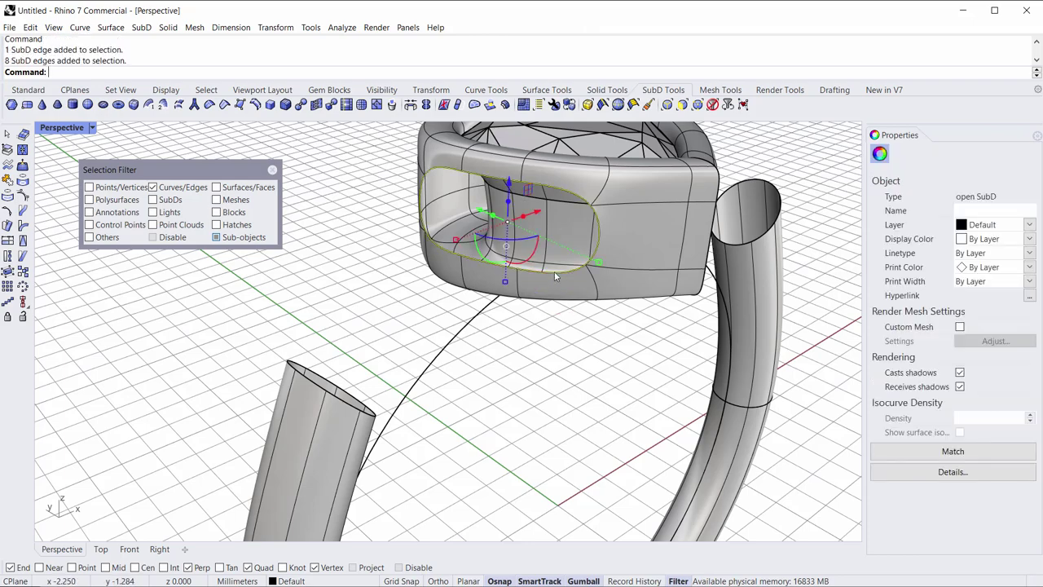
{"action": "right_click_drag", "start_coordinate": [384, 360], "coordinate": [300, 377]}
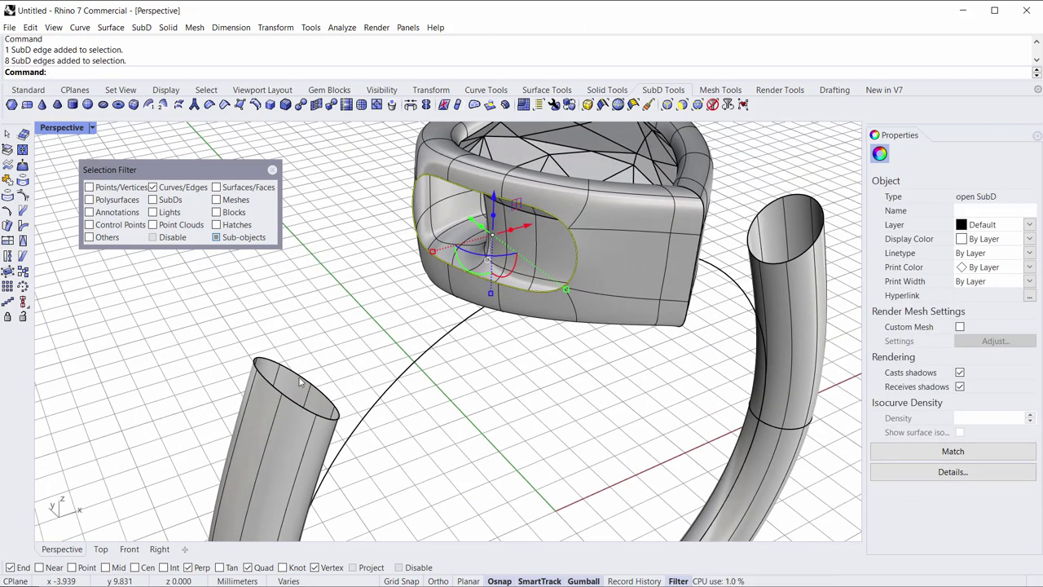
{"action": "double_click", "coordinate": [299, 379], "text": "shift"}
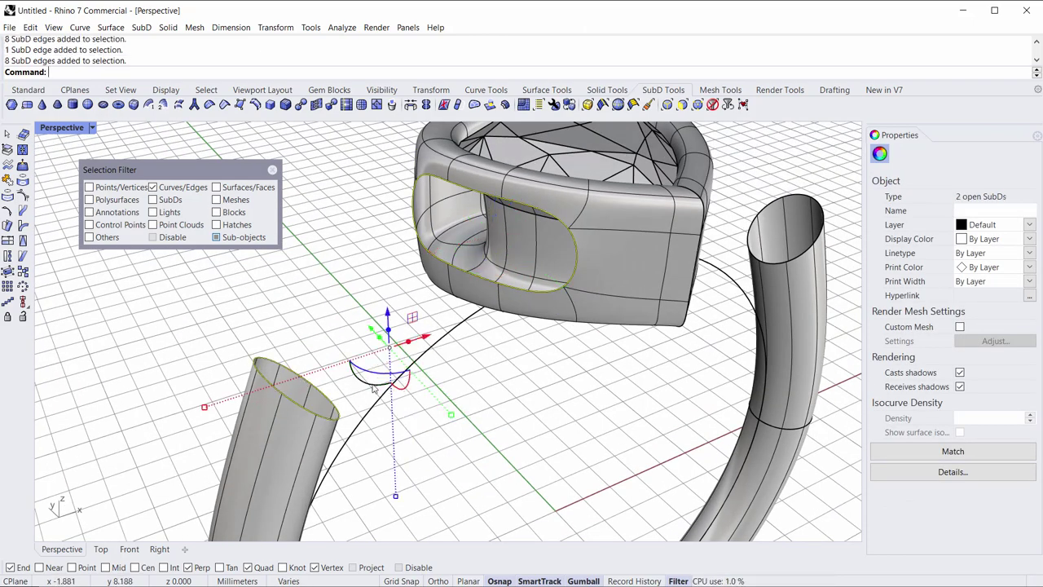
{"action": "mouse_move", "coordinate": [373, 390]}
{"action": "right_mouse_down"}
{"action": "mouse_move", "coordinate": [371, 441]}
{"action": "mouse_move", "coordinate": [350, 373]}
{"action": "mouse_move", "coordinate": [369, 383]}
{"action": "right_mouse_up"}
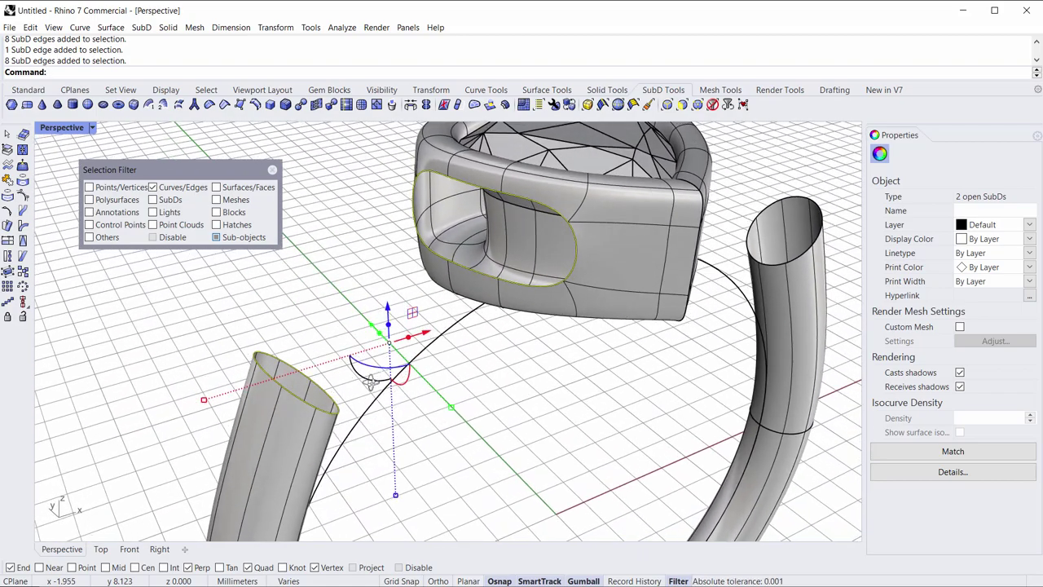
Bridge the two selected edge loops with 1 segment, joined and without a crease.
{"action": "left_click", "coordinate": [410, 104]}
{"action": "right_click_drag", "start_coordinate": [471, 461], "coordinate": [367, 340]}
{"action": "double_click", "coordinate": [732, 265]}
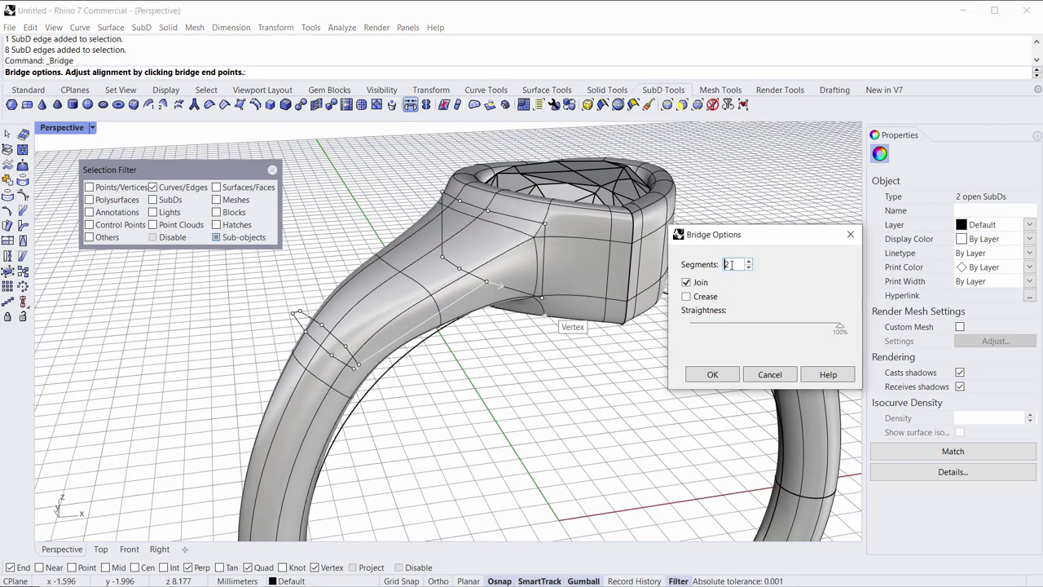
{"action": "type", "text": "3"}
{"action": "key", "text": "Delete"}
{"action": "type", "text": "4"}
{"action": "scroll", "coordinate": [731, 265], "scroll_direction": "up", "scroll_amount": 11}
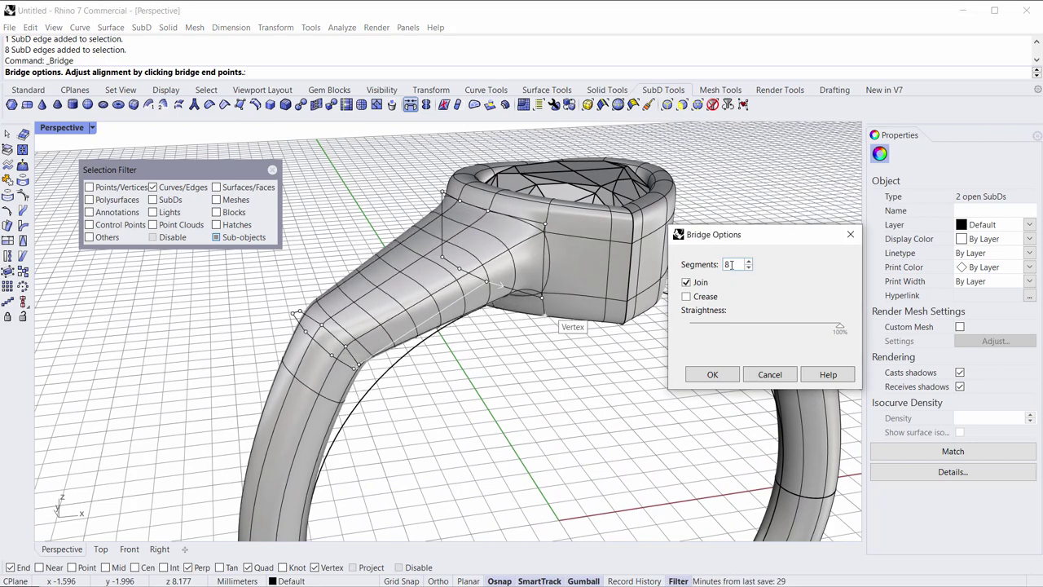
{"action": "scroll", "coordinate": [732, 265], "scroll_direction": "down", "scroll_amount": 1}
{"action": "scroll", "coordinate": [731, 265], "scroll_direction": "down", "scroll_amount": 12}
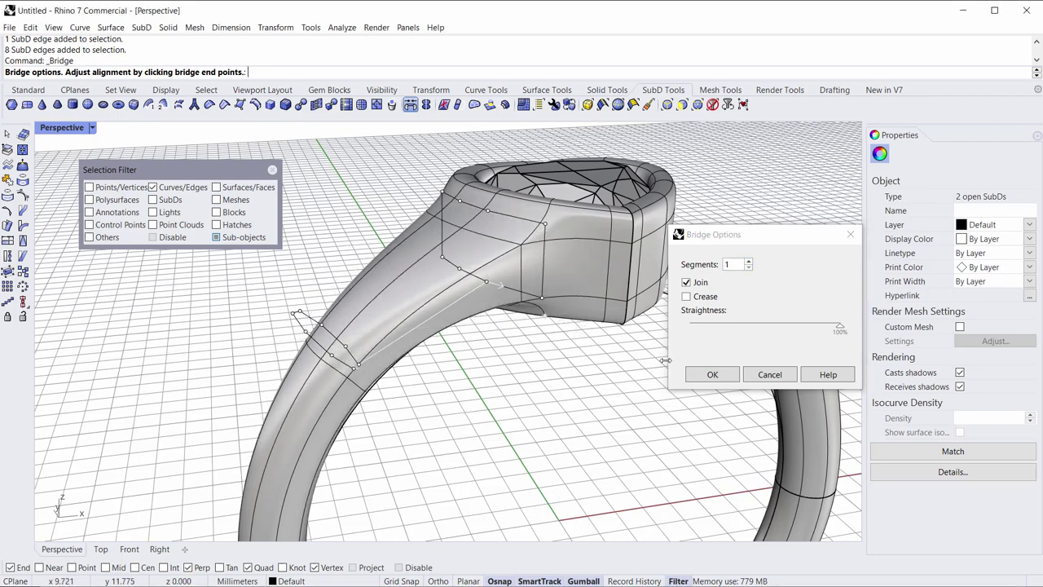
{"action": "left_click", "coordinate": [711, 375]}
Shift the edge loop where the new bridge meets the negative-X band slightly to smooth the transition.
{"action": "right_click_drag", "start_coordinate": [562, 424], "coordinate": [518, 409]}
{"action": "right_click_drag", "start_coordinate": [442, 341], "coordinate": [394, 277]}
{"action": "scroll", "coordinate": [358, 280], "scroll_direction": "up", "scroll_amount": 4}
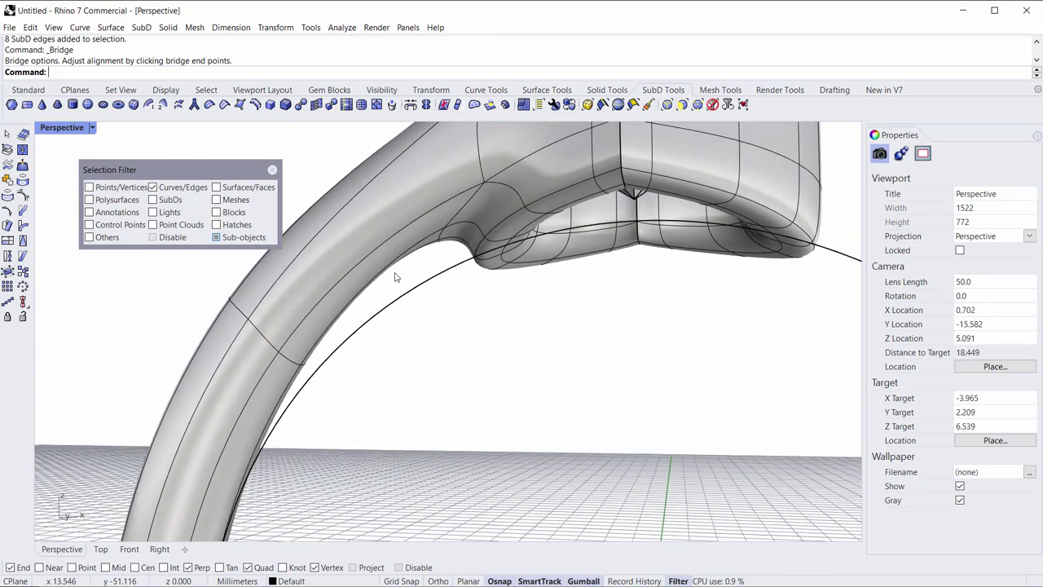
{"action": "scroll", "coordinate": [349, 345], "scroll_direction": "down", "scroll_amount": 2}
{"action": "right_click_drag", "start_coordinate": [349, 345], "coordinate": [416, 283]}
{"action": "left_click", "coordinate": [388, 314]}
{"action": "mouse_move", "coordinate": [409, 287]}
{"action": "left_mouse_down"}
{"action": "mouse_move", "coordinate": [424, 263]}
{"action": "mouse_move", "coordinate": [412, 302]}
{"action": "left_mouse_up"}
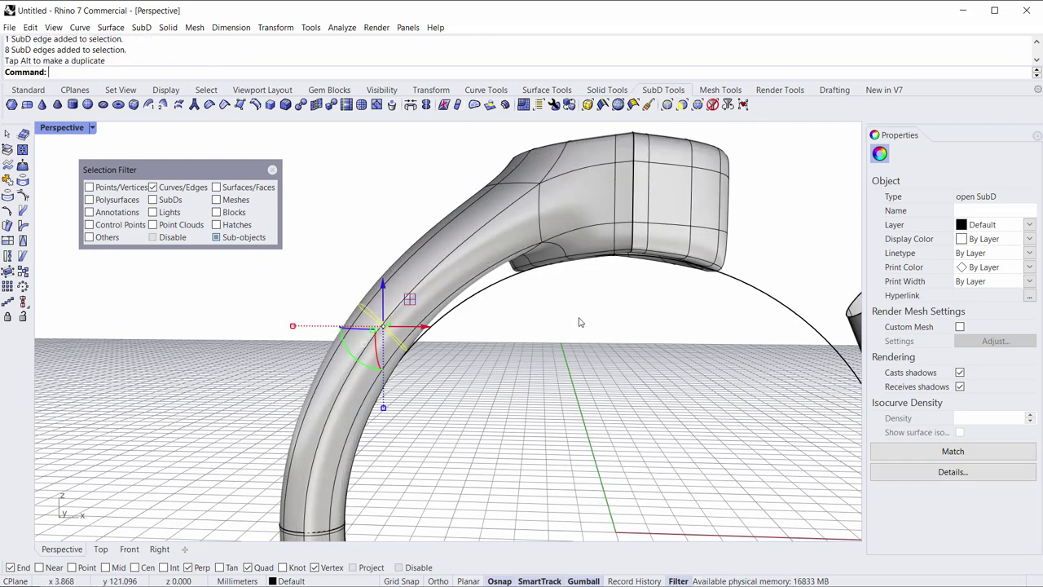
{"action": "left_click", "coordinate": [580, 324]}
Lower the row of edges on the inner side of the negative-X shoulder, beside the bezel, to soften the dip there.
{"action": "right_click_drag", "start_coordinate": [575, 322], "coordinate": [550, 296]}
{"action": "scroll", "coordinate": [480, 232], "scroll_direction": "up", "scroll_amount": 4}
{"action": "scroll", "coordinate": [480, 235], "scroll_direction": "up", "scroll_amount": 2}
{"action": "double_click", "coordinate": [489, 234]}
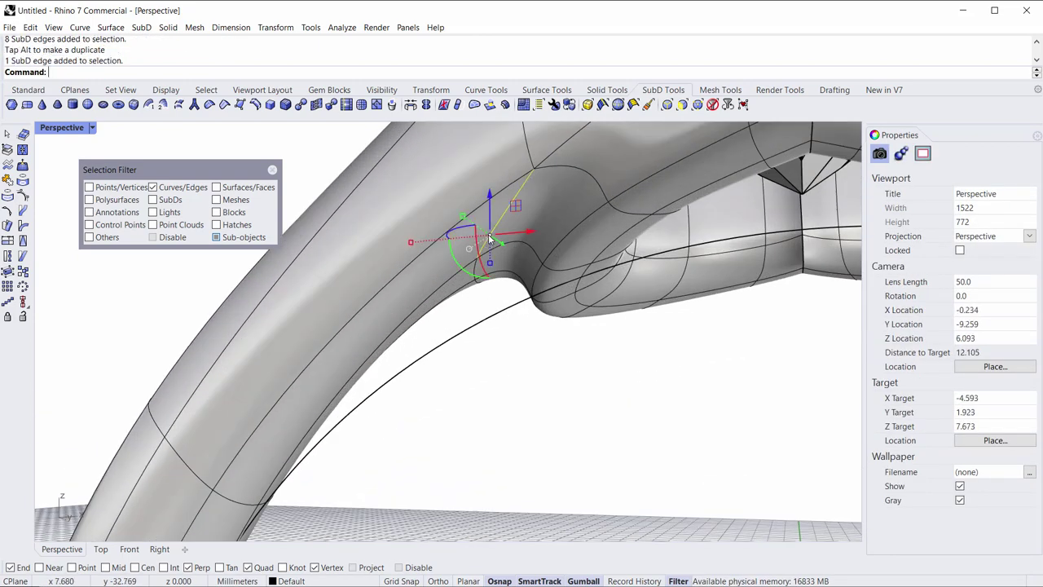
{"action": "left_click_drag", "start_coordinate": [499, 231], "coordinate": [498, 288]}
{"action": "left_click", "coordinate": [585, 359]}
{"action": "scroll", "coordinate": [584, 360], "scroll_direction": "down", "scroll_amount": 5}
{"action": "right_click_drag", "start_coordinate": [583, 359], "coordinate": [607, 292]}
{"action": "right_click_drag", "start_coordinate": [501, 279], "coordinate": [437, 259]}
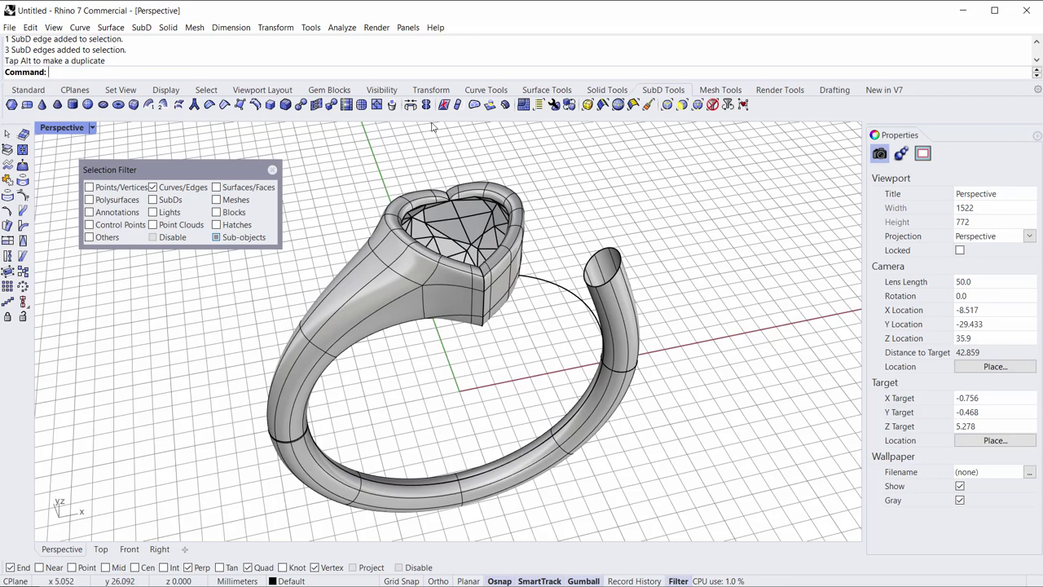
Reflect the ring SubD across the Y axis, keeping the bridged negative-X side and using the Automatic snap style.
{"action": "right_click_drag", "start_coordinate": [432, 127], "coordinate": [432, 166]}
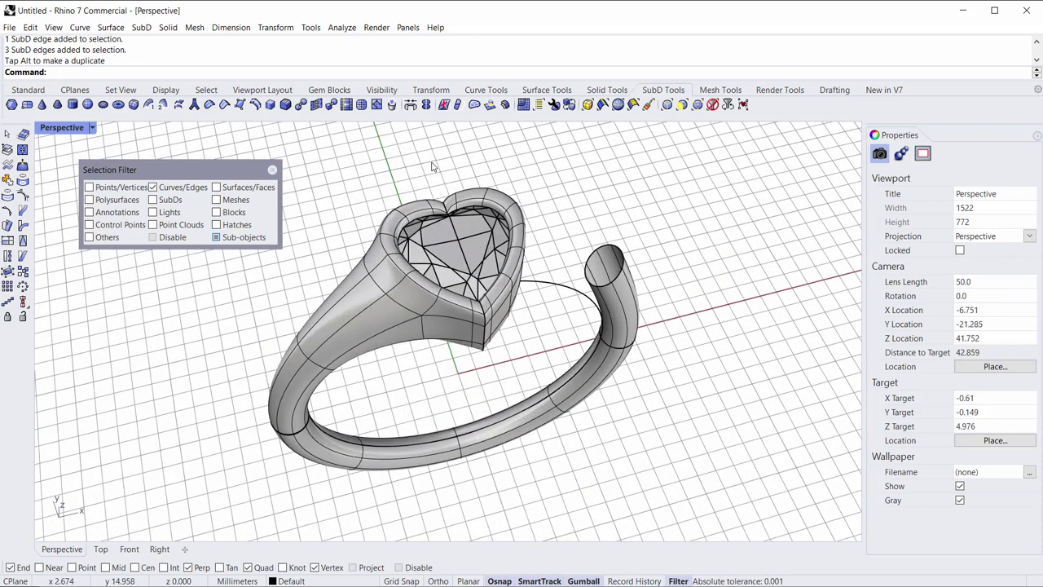
{"action": "left_click", "coordinate": [427, 107]}
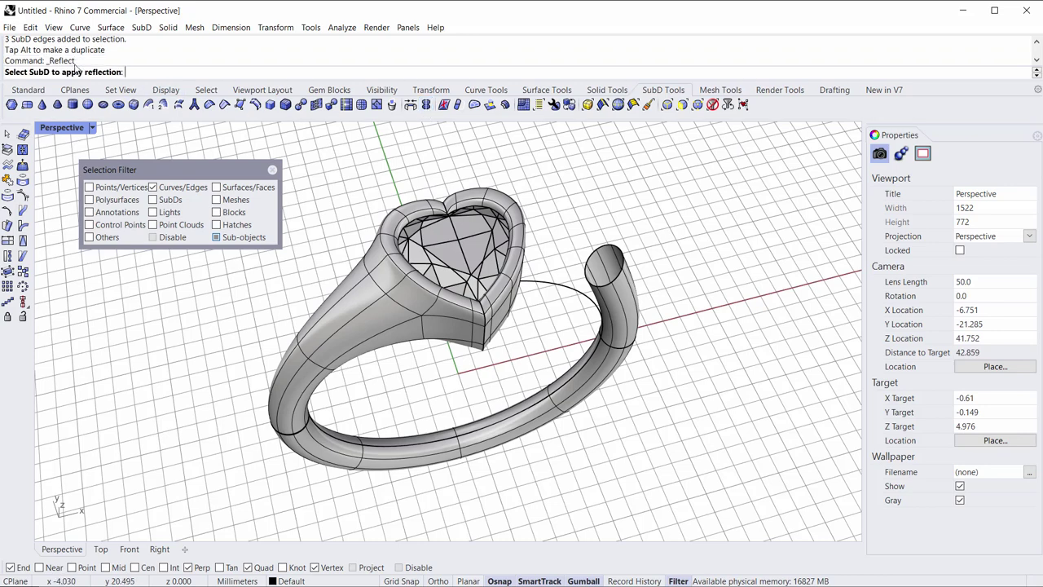
{"action": "left_click", "coordinate": [414, 320]}
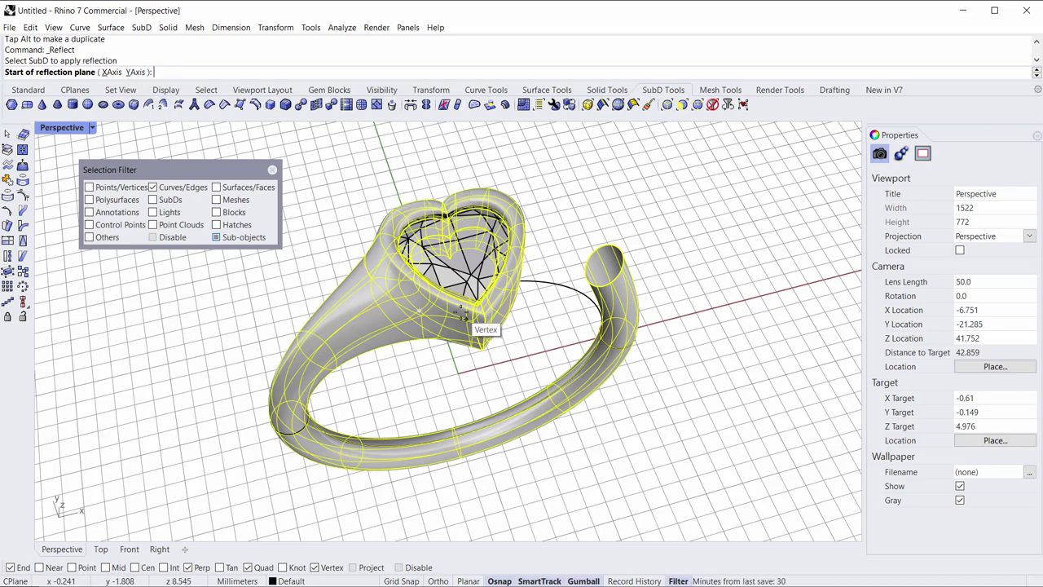
{"action": "right_click_drag", "start_coordinate": [139, 497], "coordinate": [79, 484]}
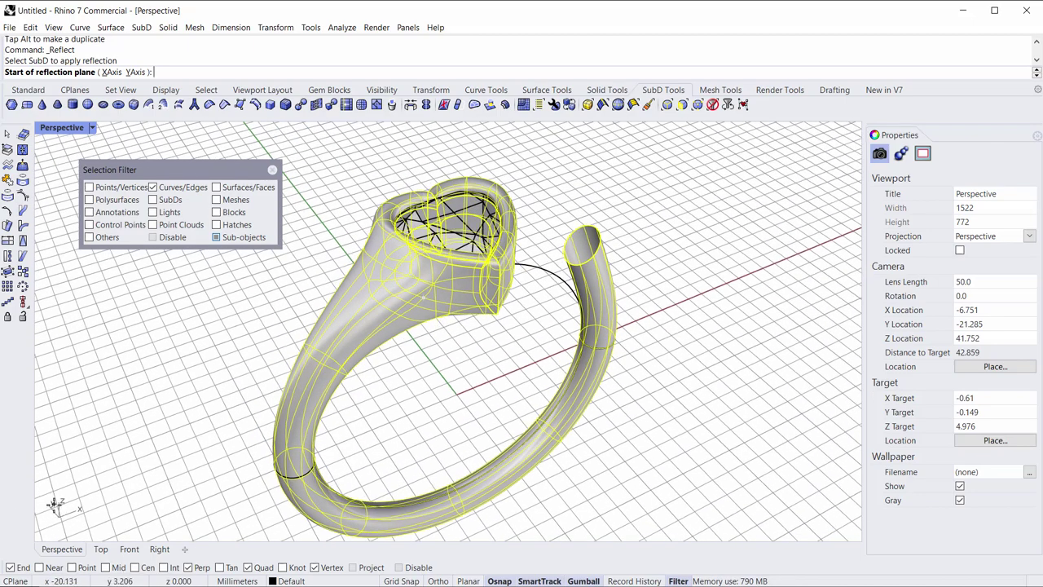
{"action": "right_click_drag", "start_coordinate": [377, 419], "coordinate": [362, 414]}
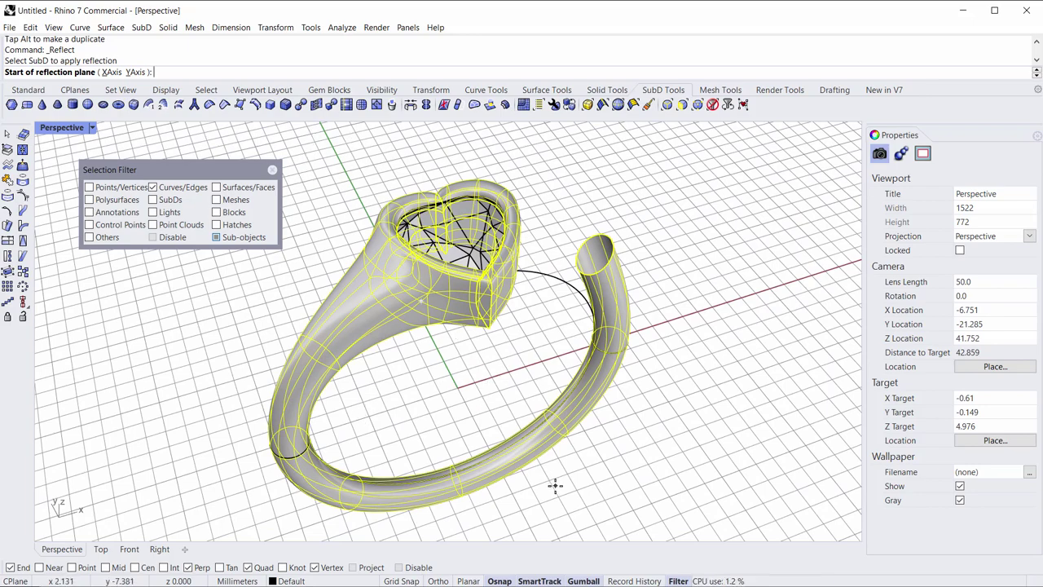
{"action": "right_click_drag", "start_coordinate": [571, 381], "coordinate": [576, 410]}
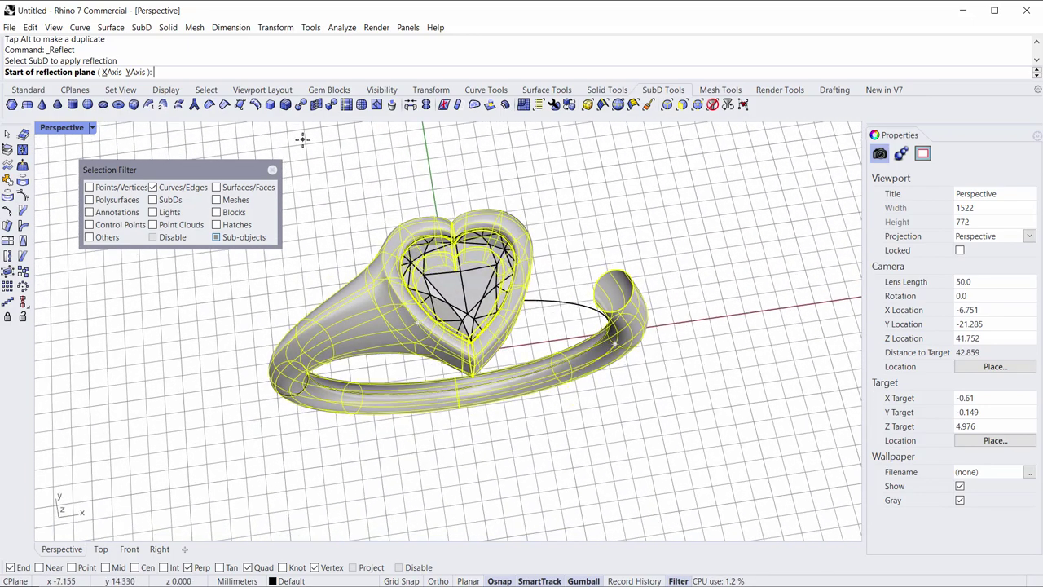
{"action": "left_click", "coordinate": [132, 73]}
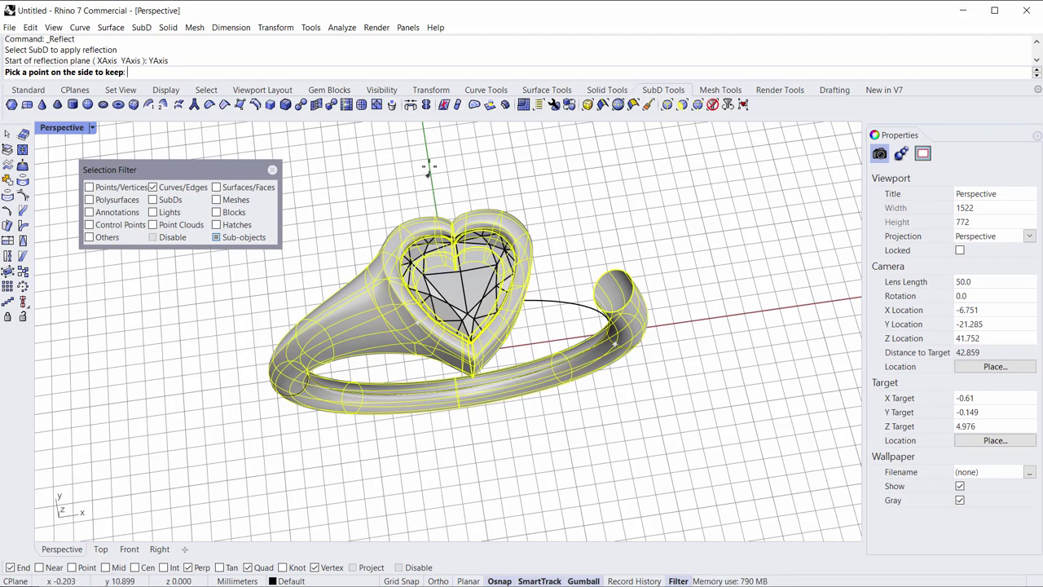
{"action": "left_click", "coordinate": [361, 186]}
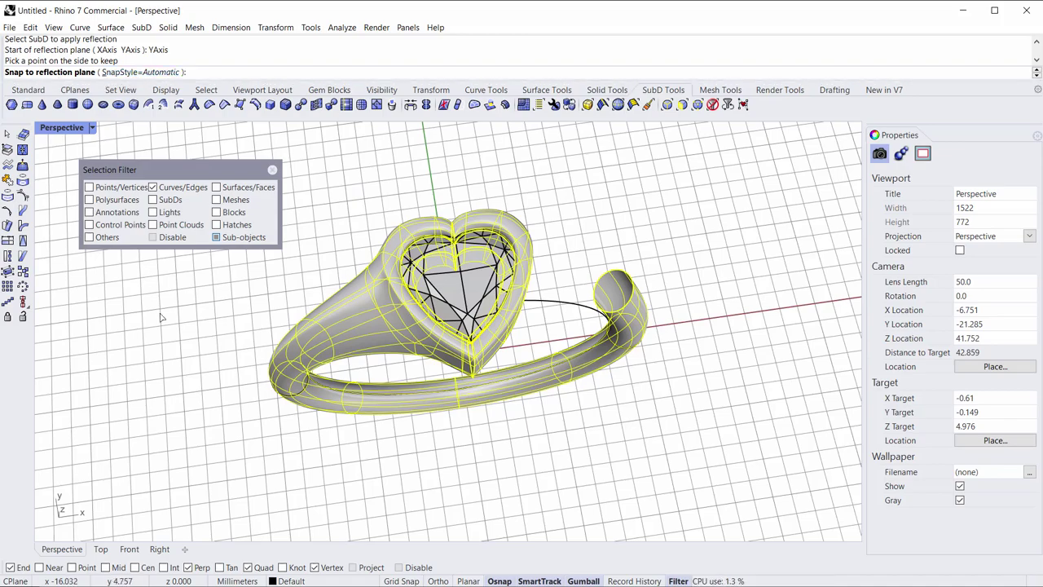
{"action": "key", "text": "Return"}
{"action": "right_click_drag", "start_coordinate": [374, 479], "coordinate": [469, 317]}
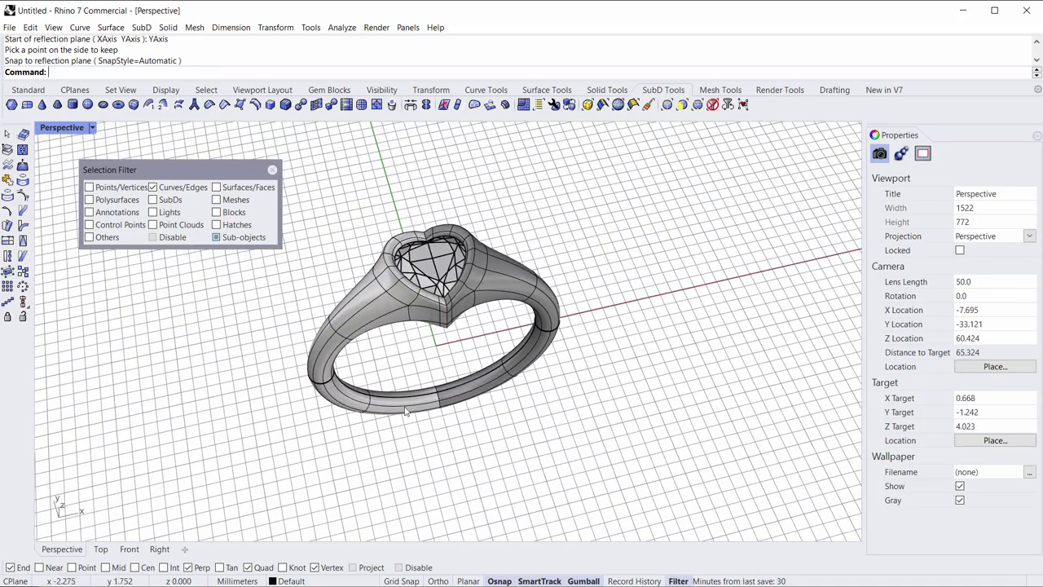
{"action": "scroll", "coordinate": [489, 314], "scroll_direction": "up", "scroll_amount": 4}
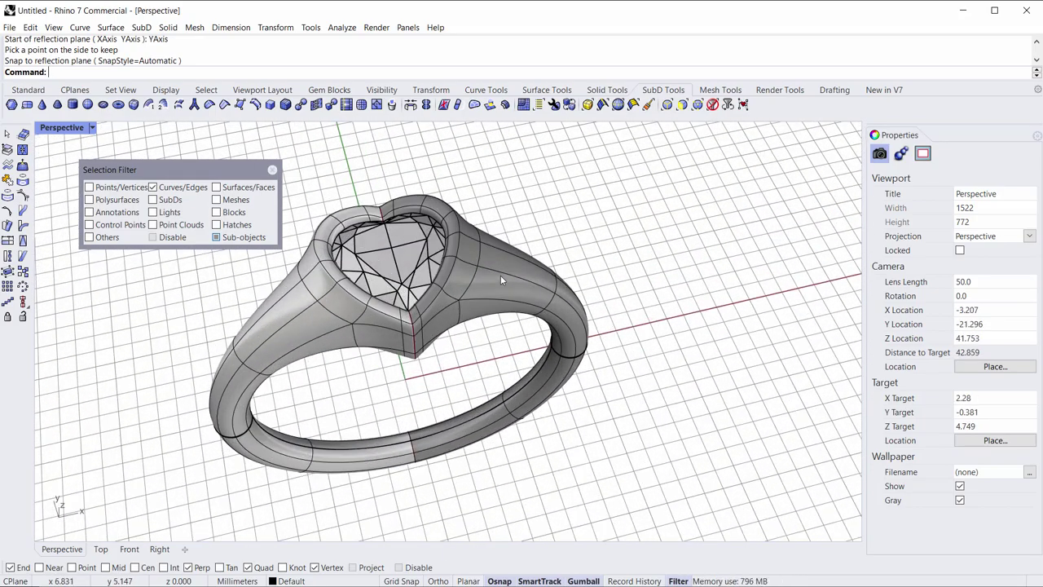
Try to move a shoulder edge on the reflected positive-X half of the ring.
{"action": "left_click", "coordinate": [544, 269]}
{"action": "left_click", "coordinate": [630, 304]}
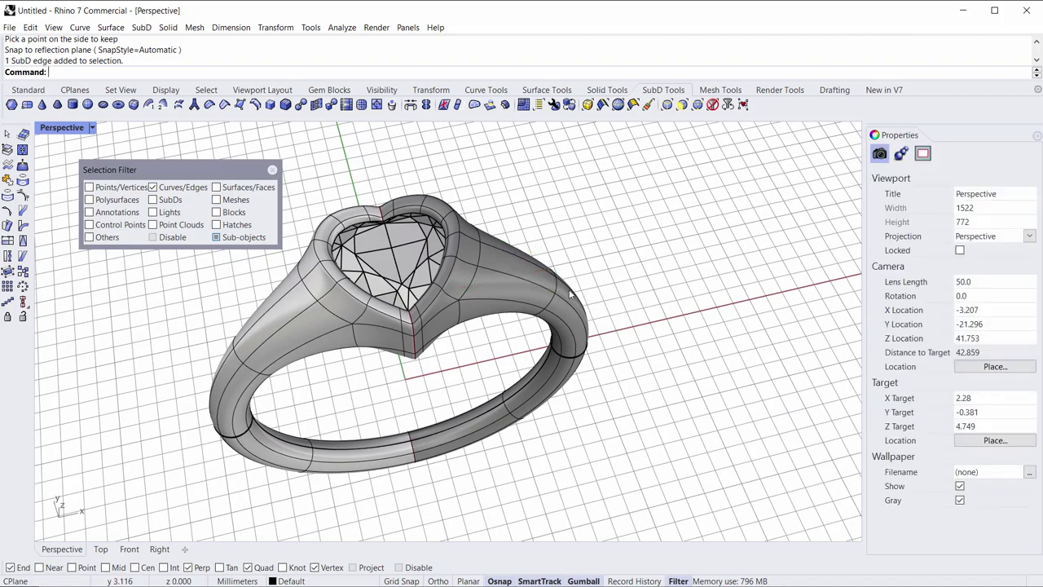
{"action": "mouse_move", "coordinate": [570, 294]}
{"action": "right_mouse_down"}
{"action": "mouse_move", "coordinate": [554, 255]}
{"action": "mouse_move", "coordinate": [555, 298]}
{"action": "right_mouse_up"}
{"action": "scroll", "coordinate": [555, 300], "scroll_direction": "up", "scroll_amount": 2}
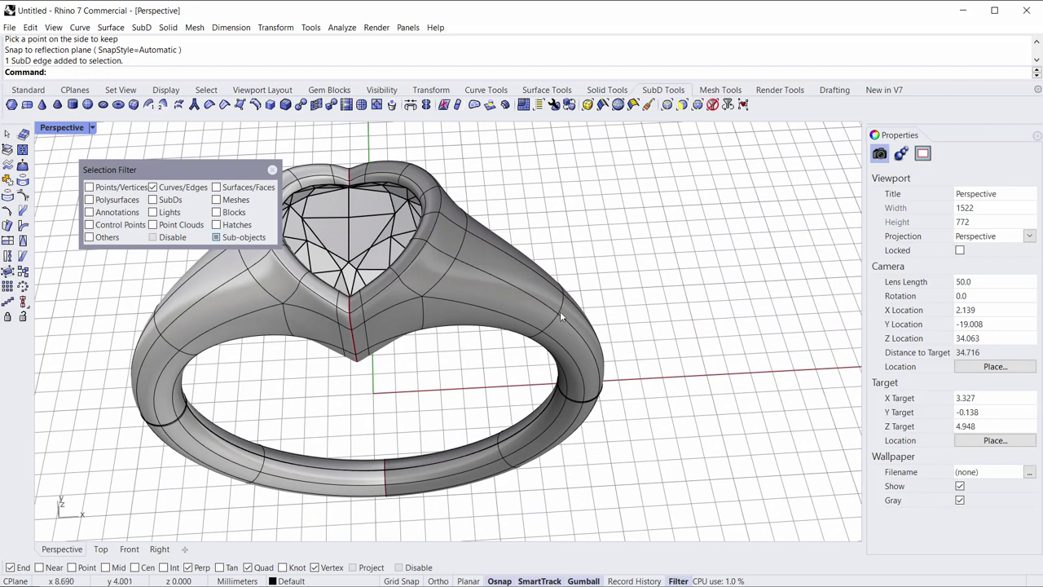
{"action": "left_click", "coordinate": [560, 306]}
{"action": "left_click_drag", "start_coordinate": [600, 303], "coordinate": [721, 367]}
{"action": "key", "text": "Escape"}
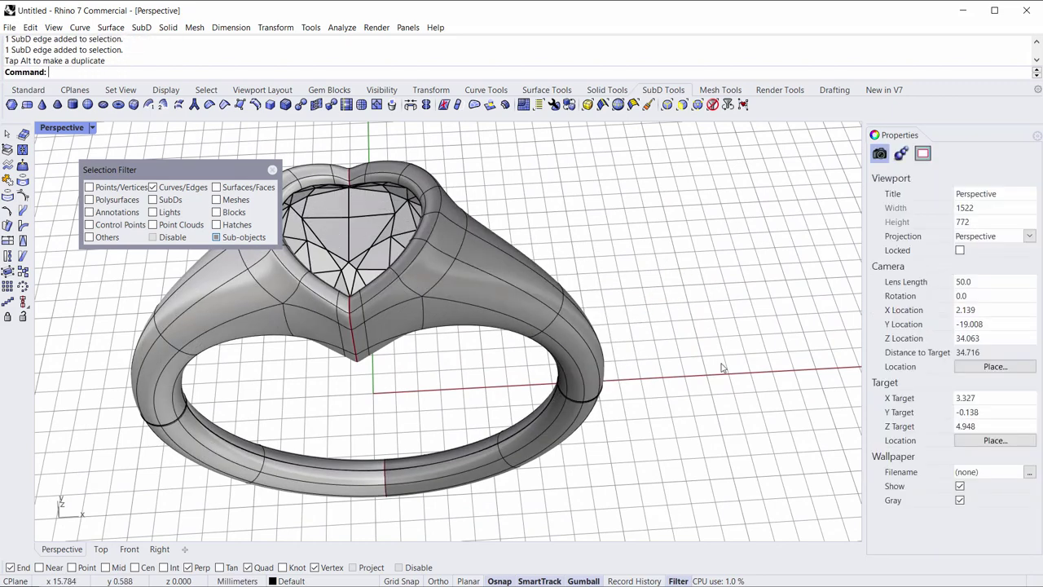
{"action": "left_click", "coordinate": [564, 304]}
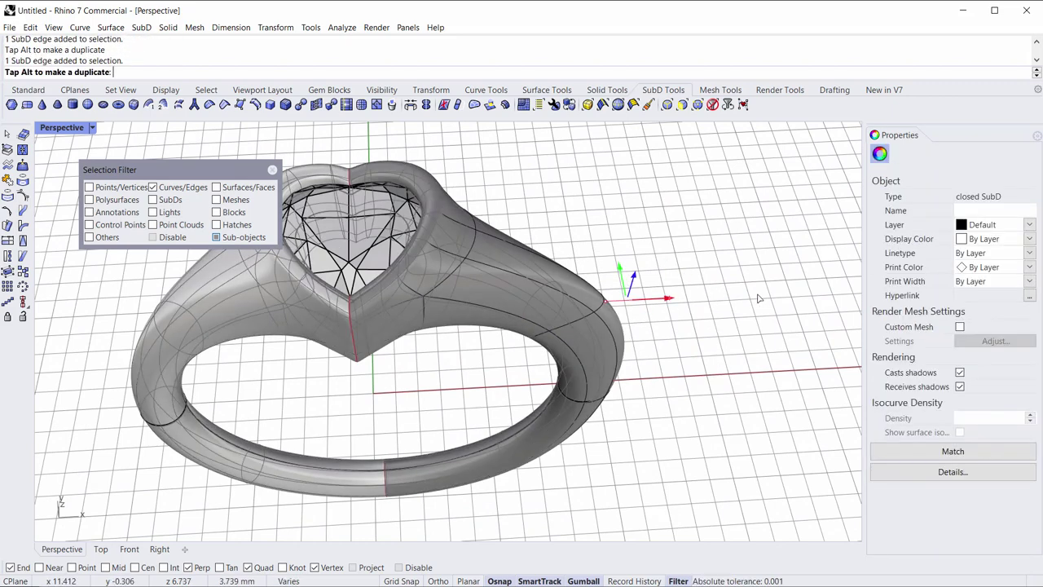
{"action": "left_click", "coordinate": [738, 345]}
{"action": "scroll", "coordinate": [664, 348], "scroll_direction": "down", "scroll_amount": 4}
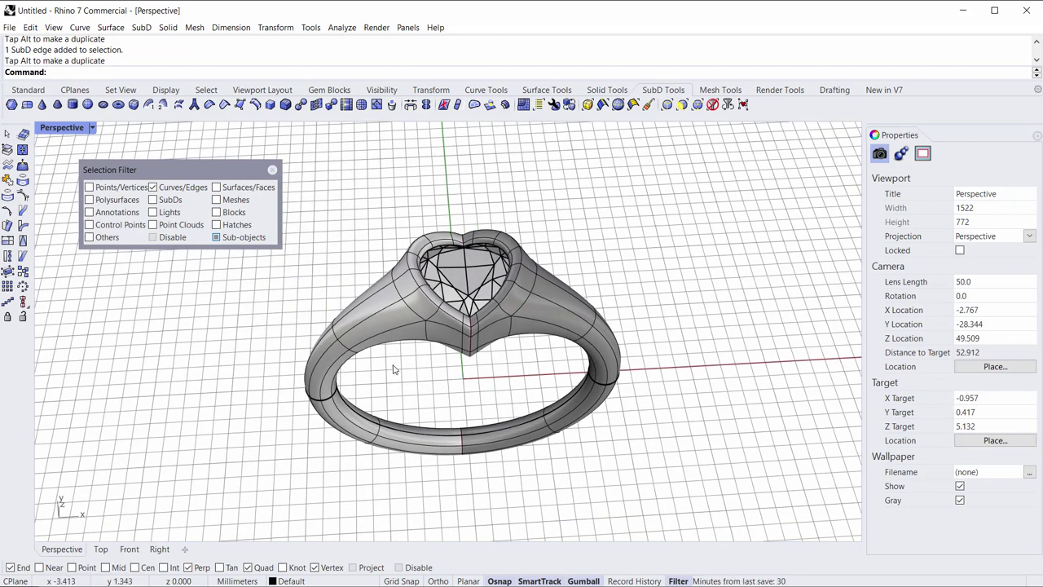
Test the symmetry by pulling a shoulder edge on the negative-X half outward along X, and undo the move.
{"action": "scroll", "coordinate": [345, 344], "scroll_direction": "up", "scroll_amount": 4}
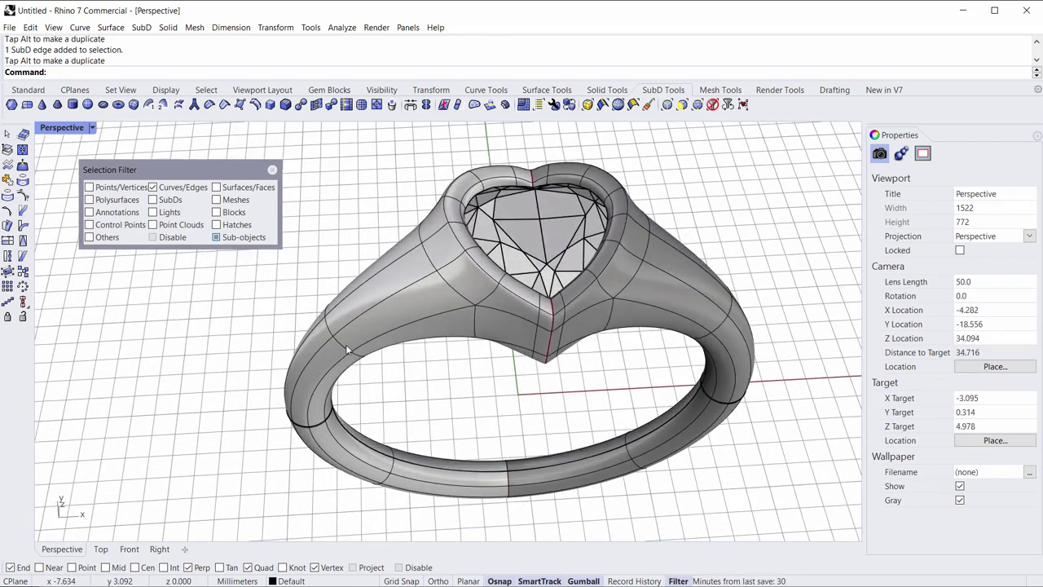
{"action": "left_click", "coordinate": [327, 331]}
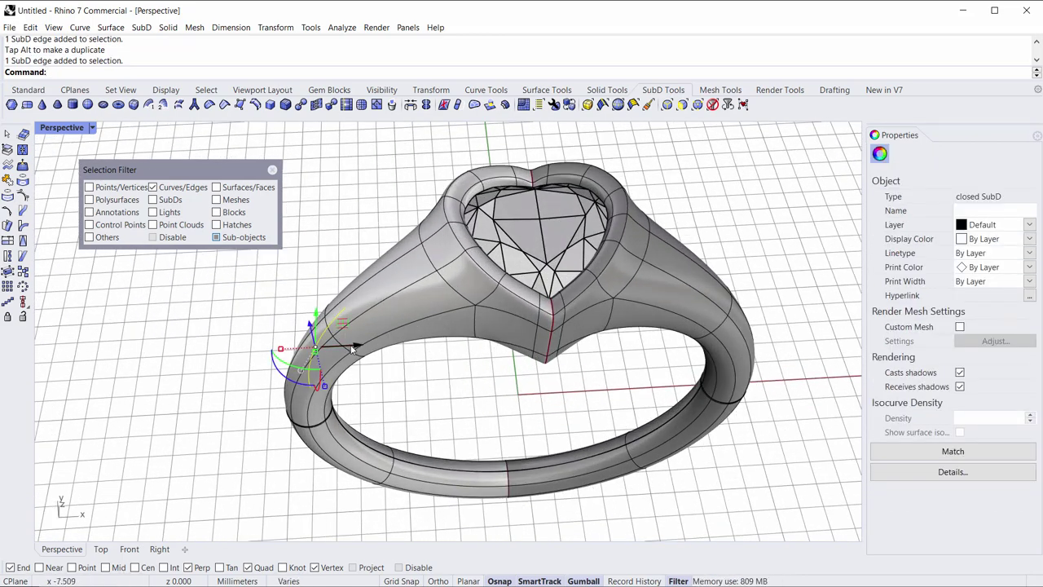
{"action": "left_click_drag", "start_coordinate": [354, 344], "coordinate": [305, 347]}
{"action": "right_click_drag", "start_coordinate": [260, 422], "coordinate": [299, 411]}
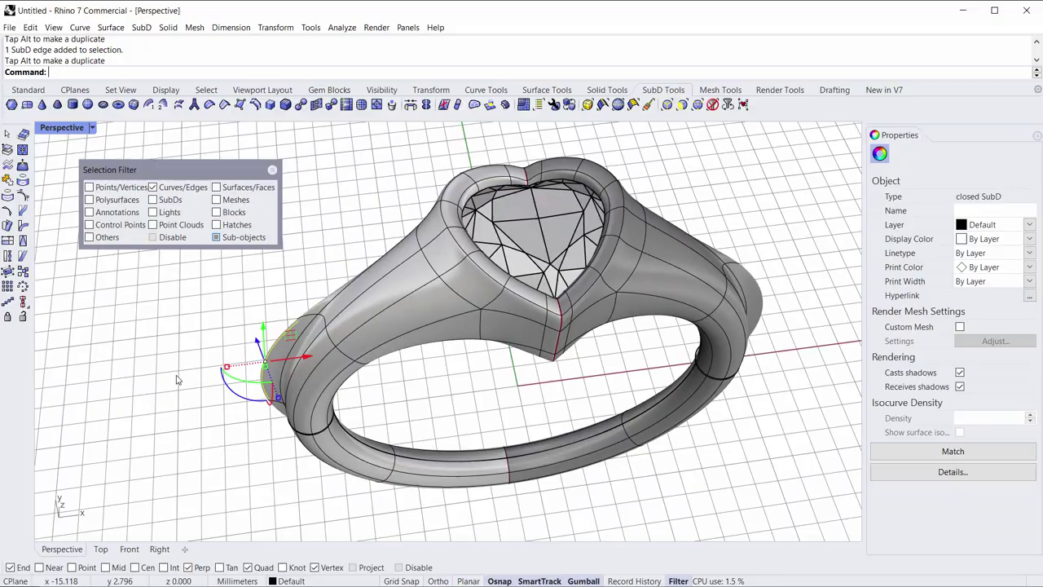
{"action": "key", "text": "ctrl+z"}
Limit the selection filter to faces, select the face loop around the bezel's top rim, and lower it slightly along Z.
{"action": "right_click_drag", "start_coordinate": [211, 447], "coordinate": [463, 295]}
{"action": "scroll", "coordinate": [461, 290], "scroll_direction": "up", "scroll_amount": 6}
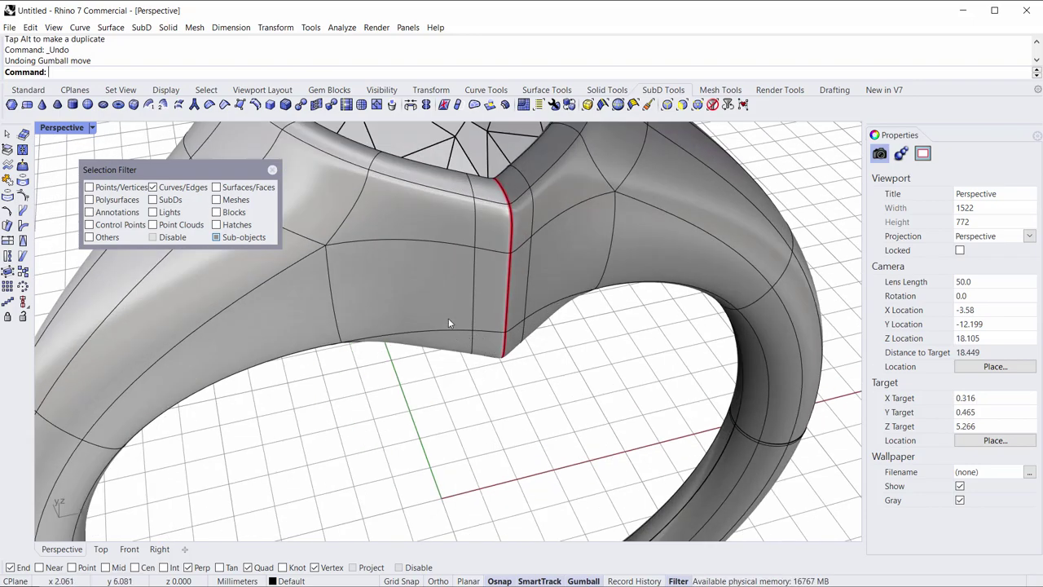
{"action": "scroll", "coordinate": [440, 298], "scroll_direction": "down", "scroll_amount": 2}
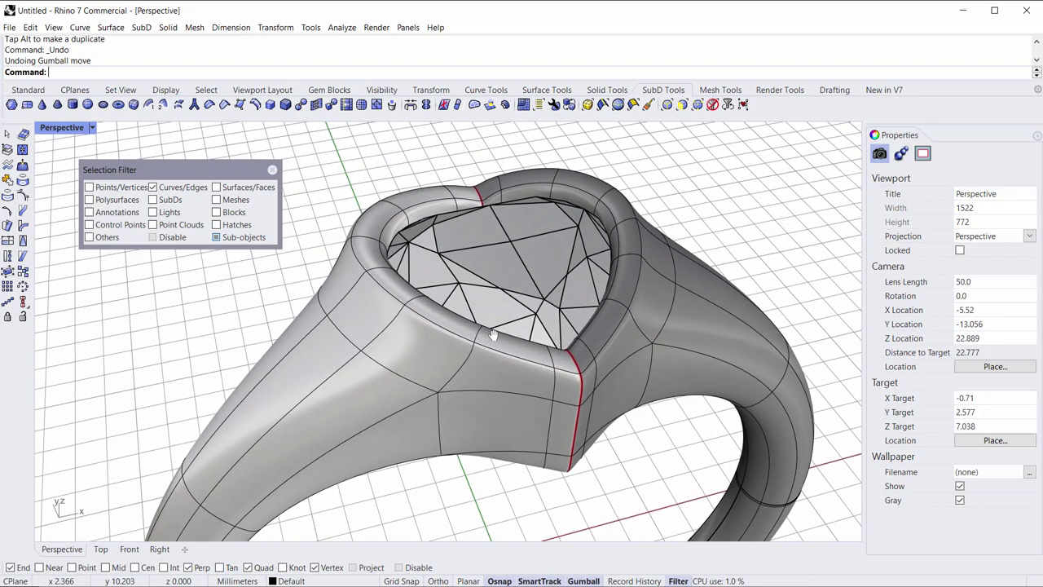
{"action": "right_click_drag", "start_coordinate": [430, 279], "coordinate": [424, 297]}
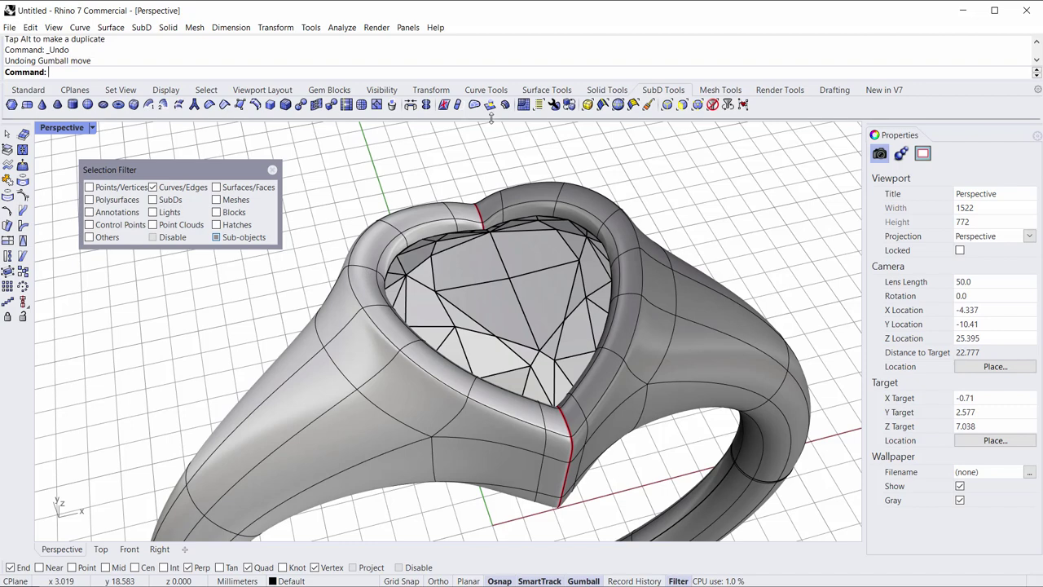
{"action": "left_click", "coordinate": [682, 104]}
{"action": "left_click", "coordinate": [511, 414]}
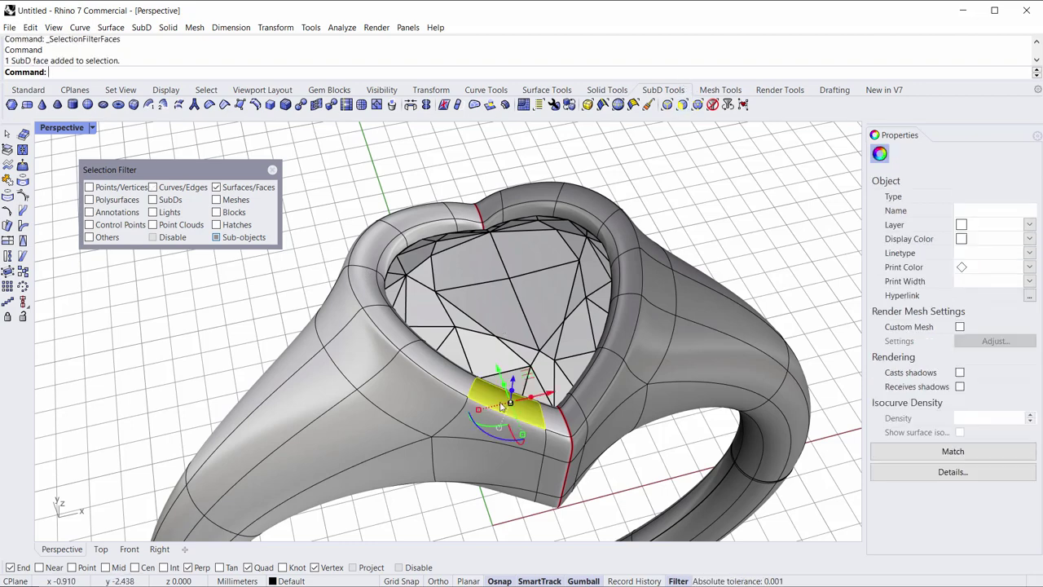
{"action": "double_click", "coordinate": [451, 374]}
{"action": "right_click_drag", "start_coordinate": [451, 374], "coordinate": [523, 275]}
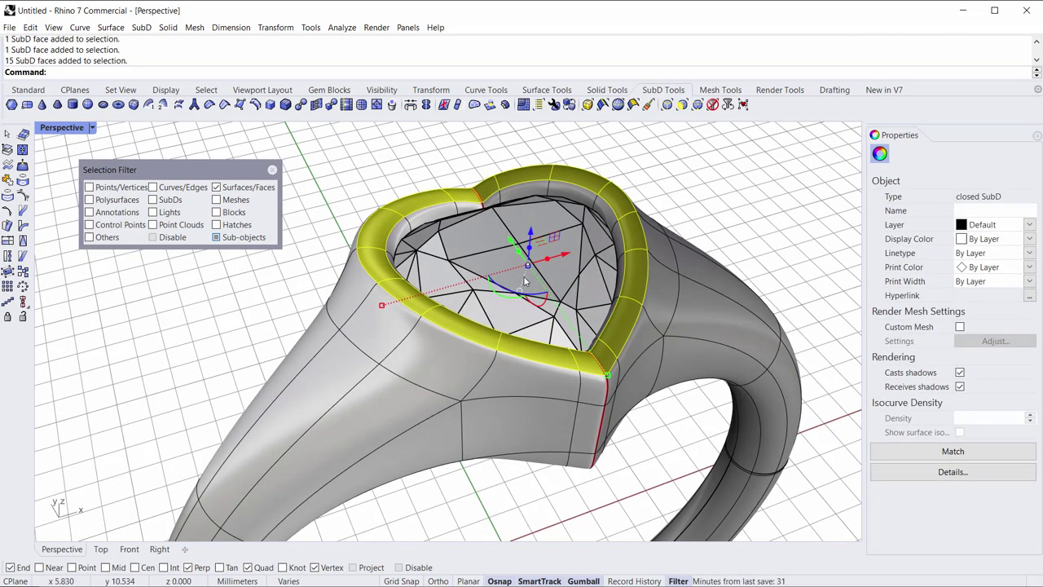
{"action": "left_click_drag", "start_coordinate": [531, 232], "coordinate": [530, 248]}
{"action": "left_click", "coordinate": [430, 170]}
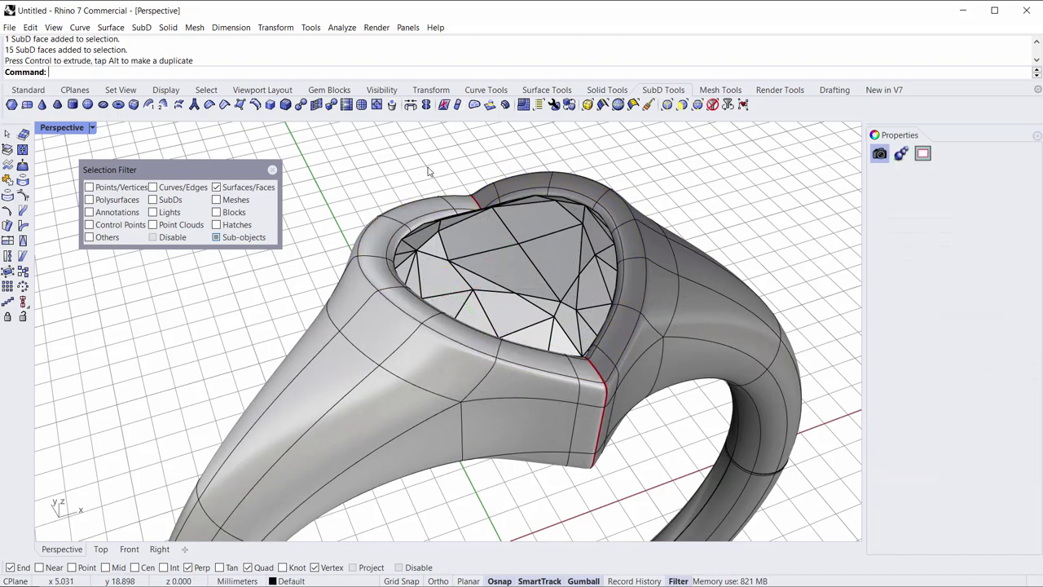
Reset the selection filter so every object type can be picked, and clear the selected face below the bezel.
{"action": "scroll", "coordinate": [428, 175], "scroll_direction": "down", "scroll_amount": 2}
{"action": "scroll", "coordinate": [427, 176], "scroll_direction": "down", "scroll_amount": 2}
{"action": "right_click_drag", "start_coordinate": [431, 204], "coordinate": [419, 263]}
{"action": "scroll", "coordinate": [419, 264], "scroll_direction": "down", "scroll_amount": 2}
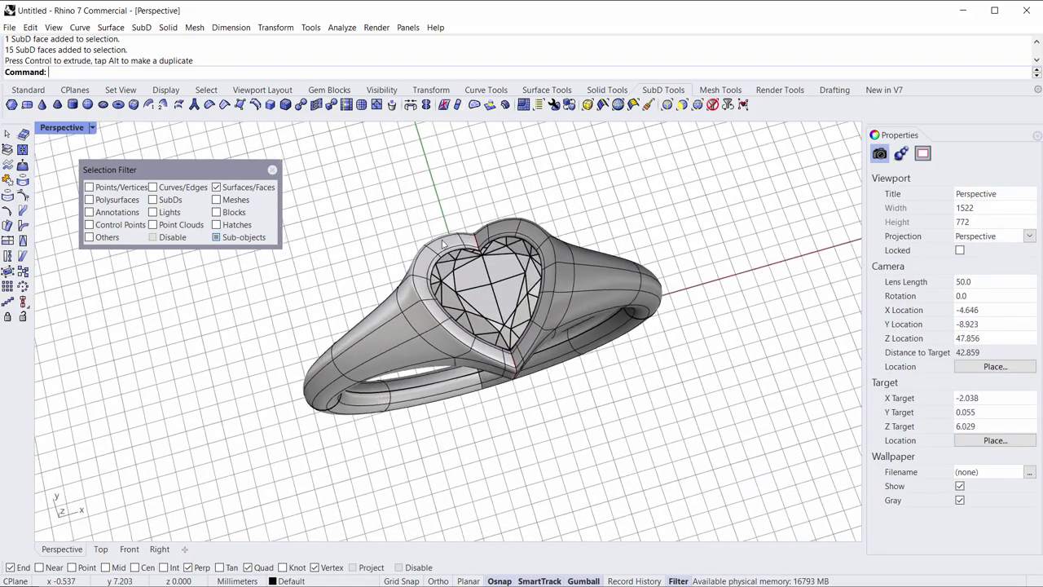
{"action": "right_click_drag", "start_coordinate": [415, 381], "coordinate": [431, 343]}
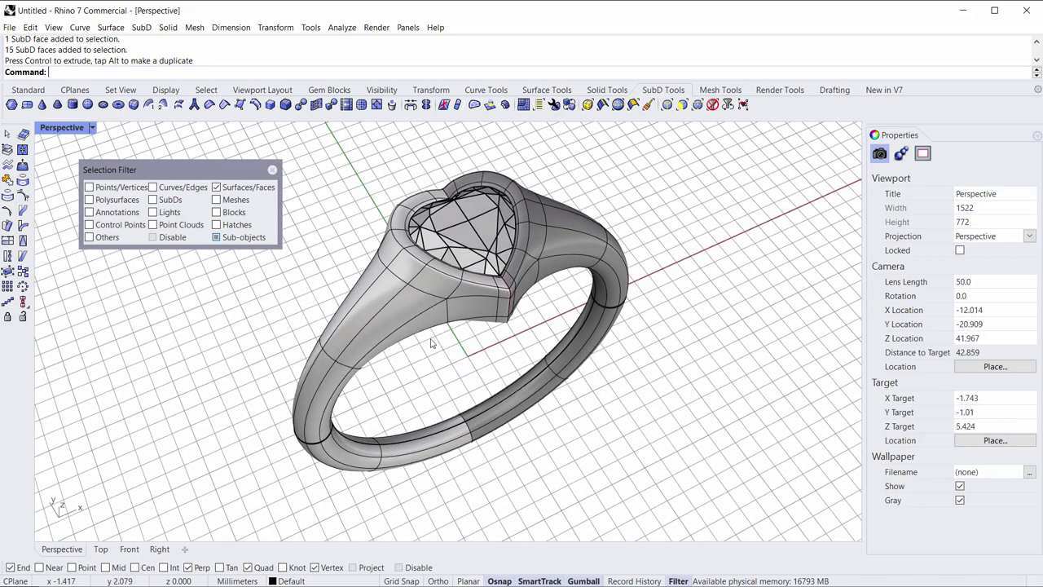
{"action": "left_click", "coordinate": [461, 300]}
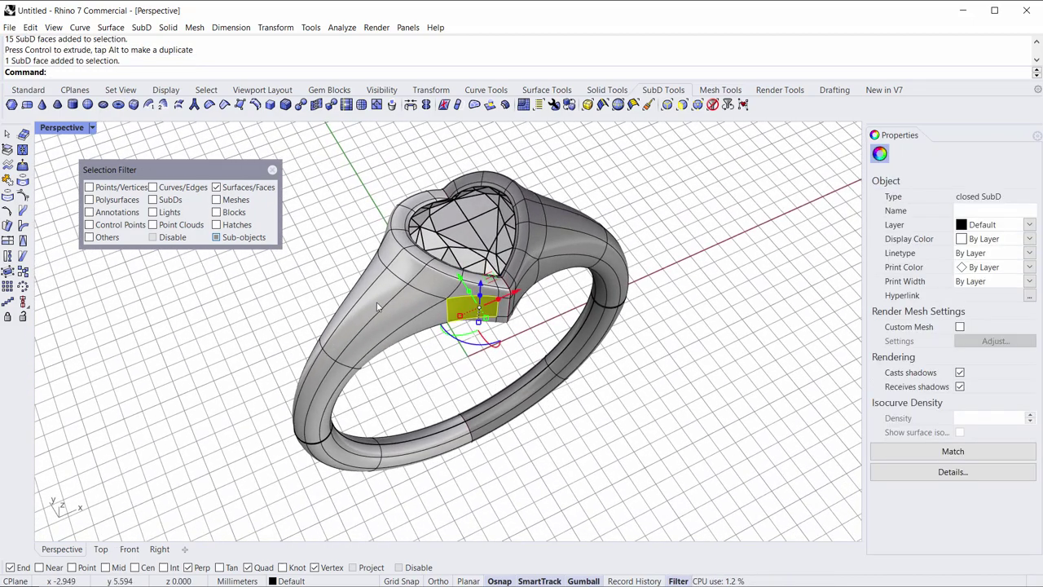
{"action": "left_click", "coordinate": [711, 105]}
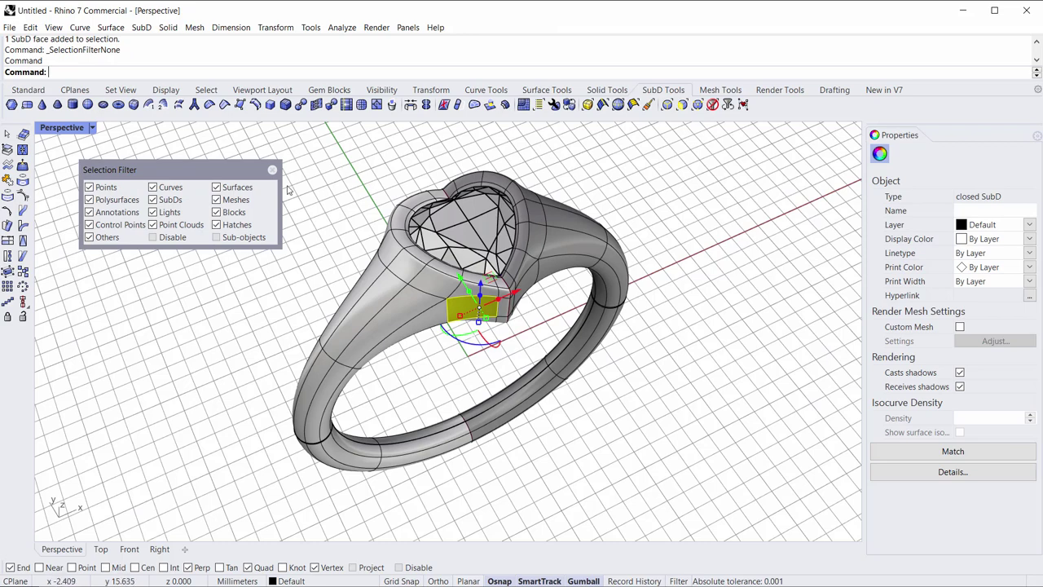
{"action": "key", "text": "Escape"}
Create a new Metal material for the whole ring SubD and assign it to the ring.
{"action": "left_click", "coordinate": [425, 310]}
{"action": "right_click_drag", "start_coordinate": [467, 326], "coordinate": [533, 332]}
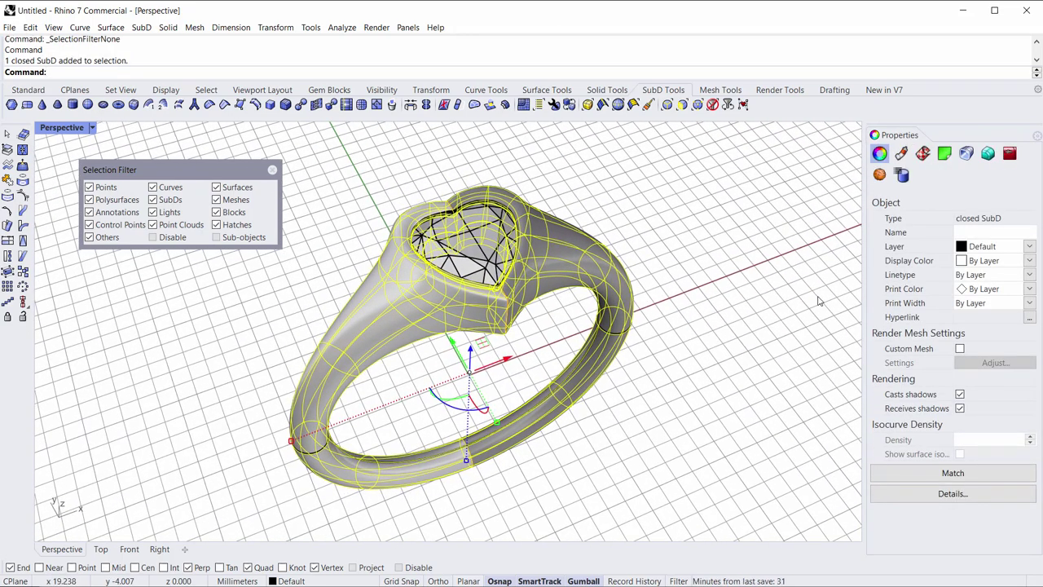
{"action": "left_click", "coordinate": [901, 154]}
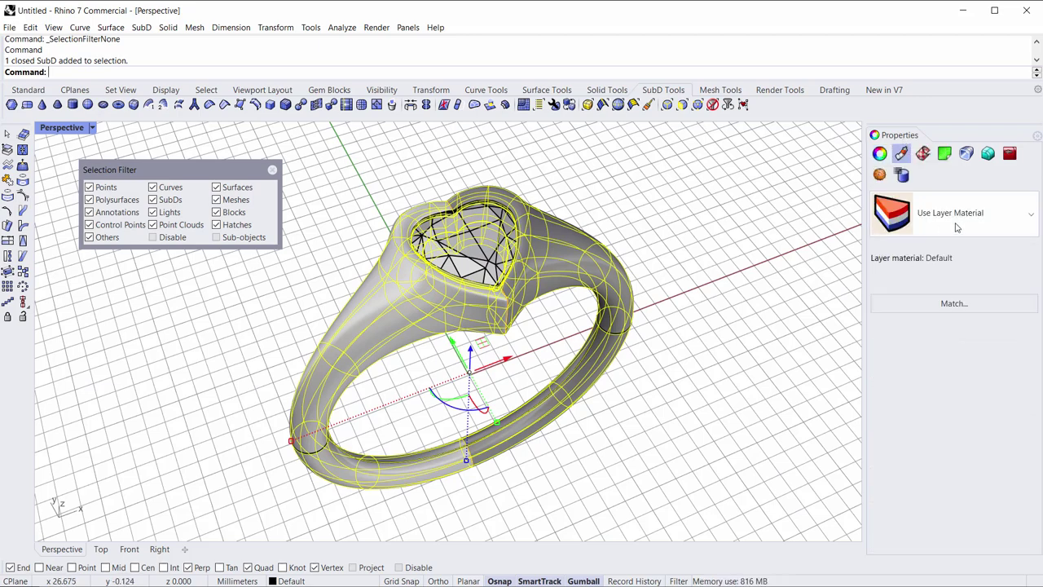
{"action": "left_click", "coordinate": [957, 227]}
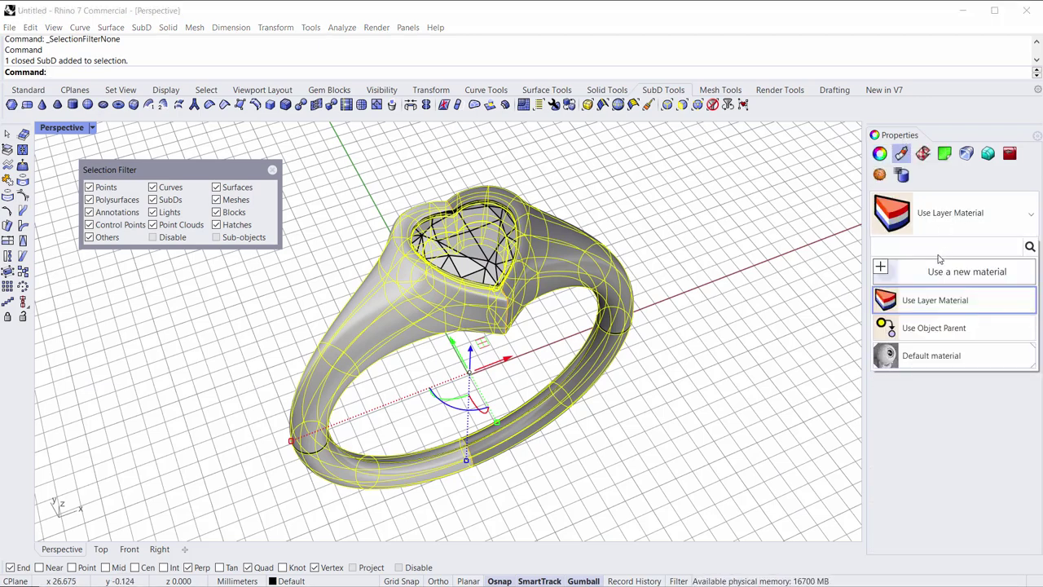
{"action": "left_click", "coordinate": [882, 271]}
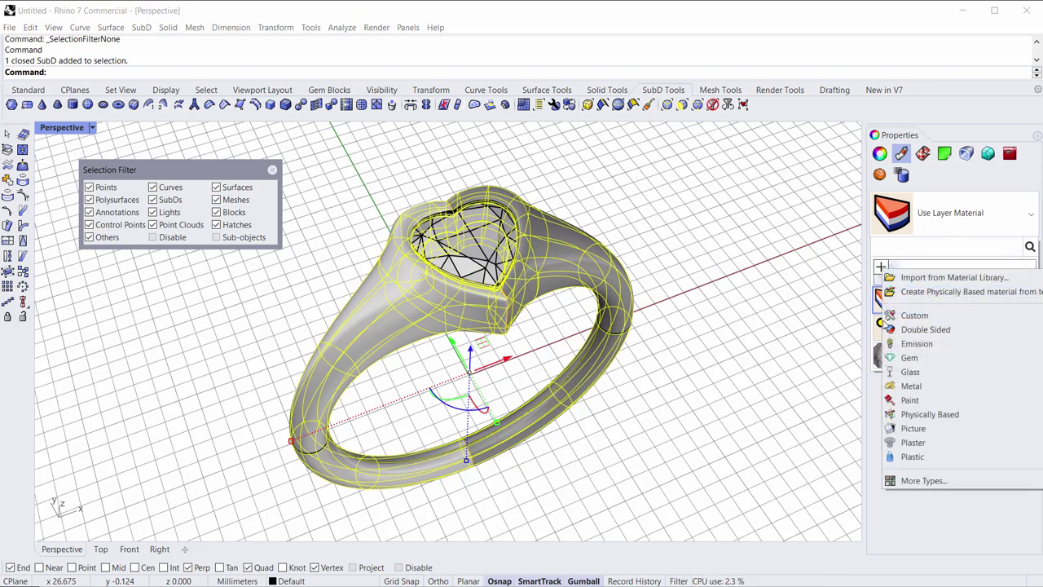
{"action": "left_click", "coordinate": [911, 386]}
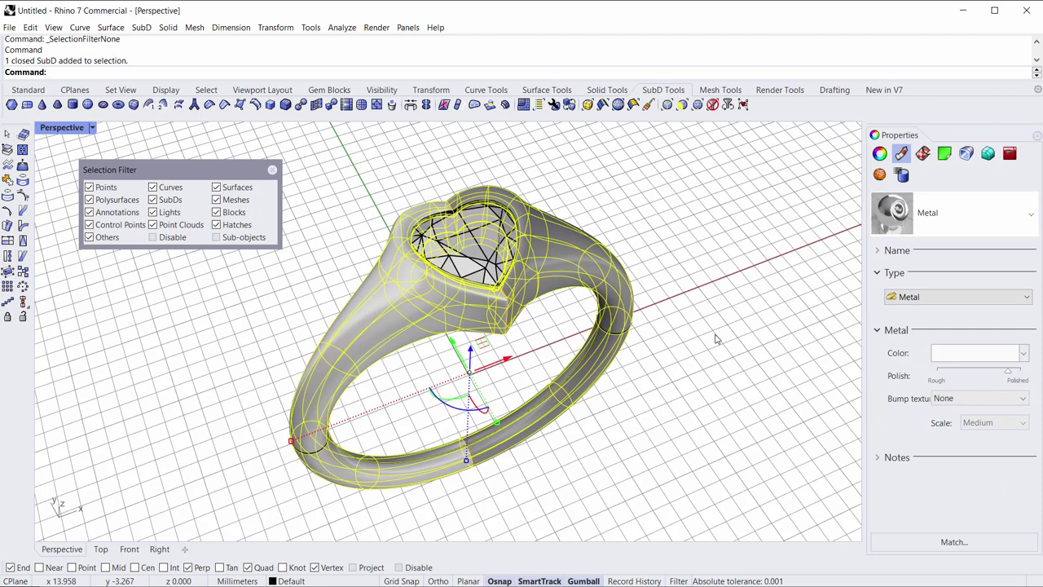
{"action": "right_click", "coordinate": [893, 211]}
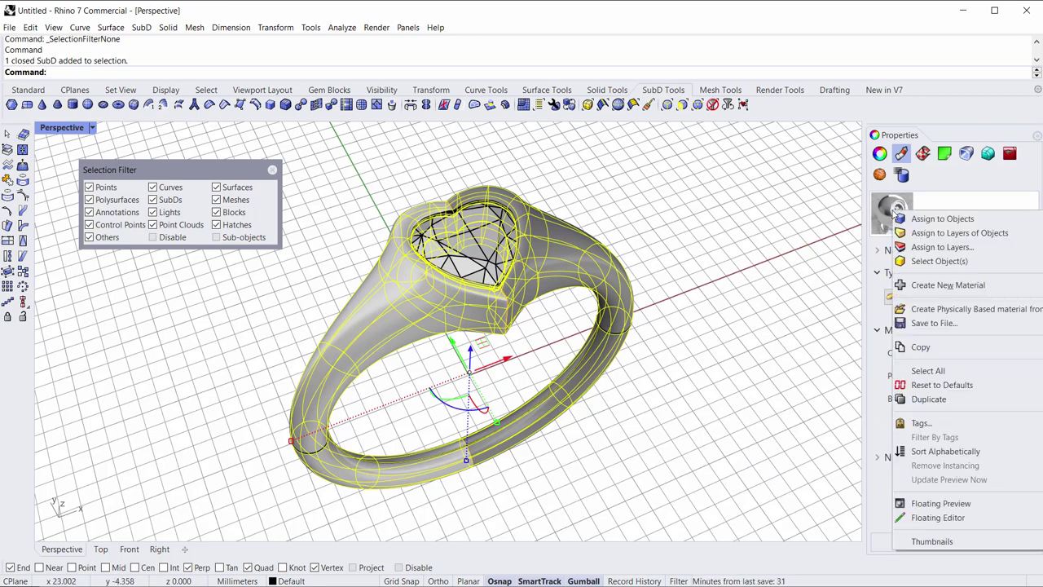
{"action": "left_click", "coordinate": [915, 219]}
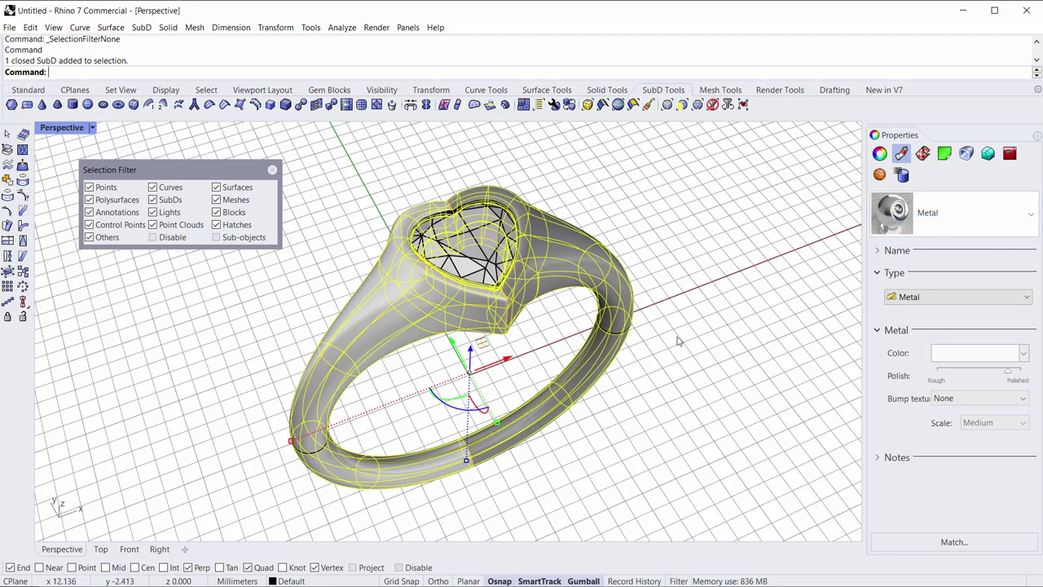
Switch the Perspective viewport to the Rendered display mode and deselect the ring.
{"action": "right_click_drag", "start_coordinate": [678, 337], "coordinate": [676, 321]}
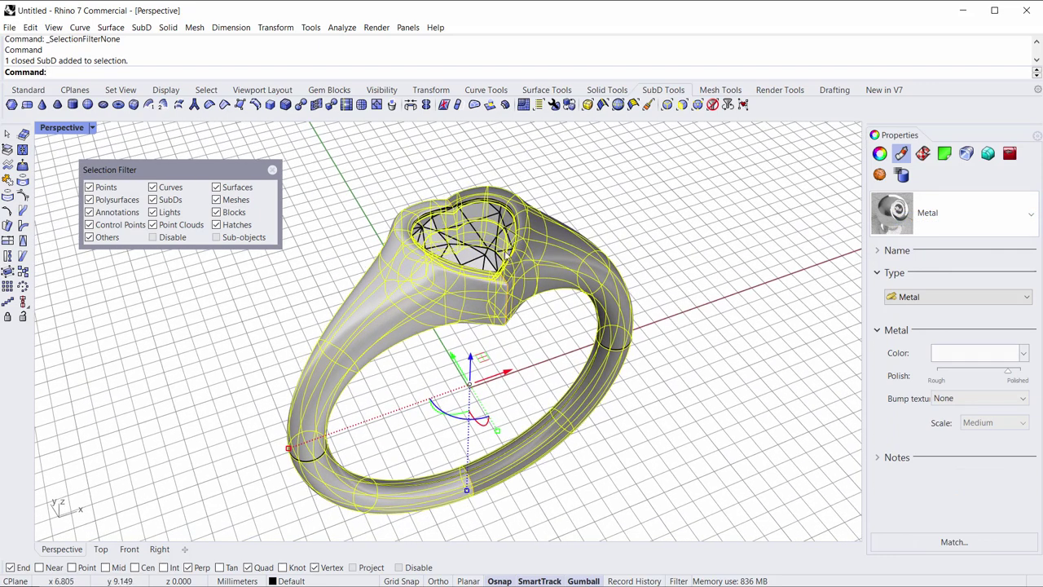
{"action": "left_click", "coordinate": [70, 131]}
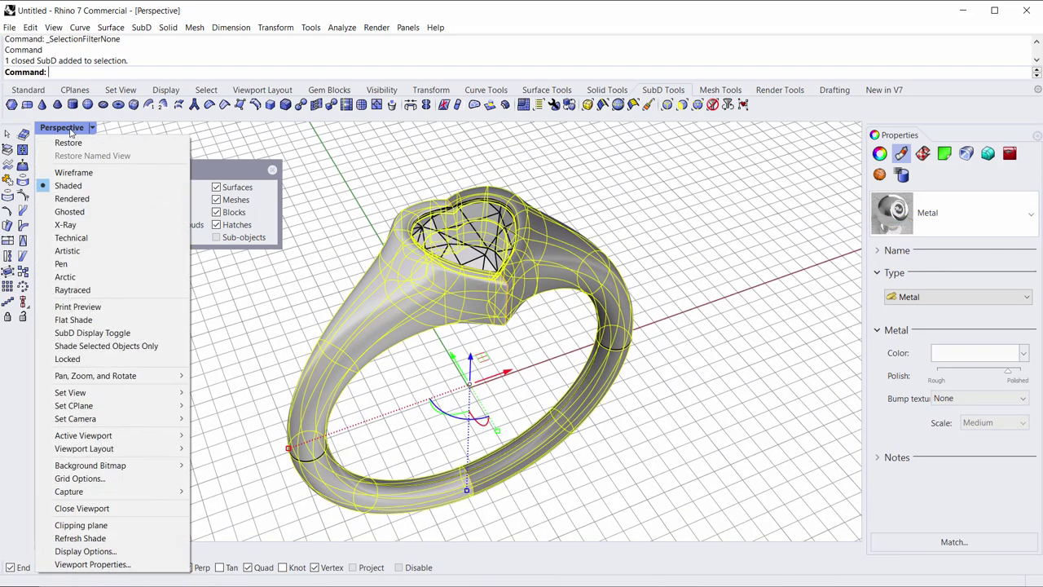
{"action": "left_click", "coordinate": [70, 198]}
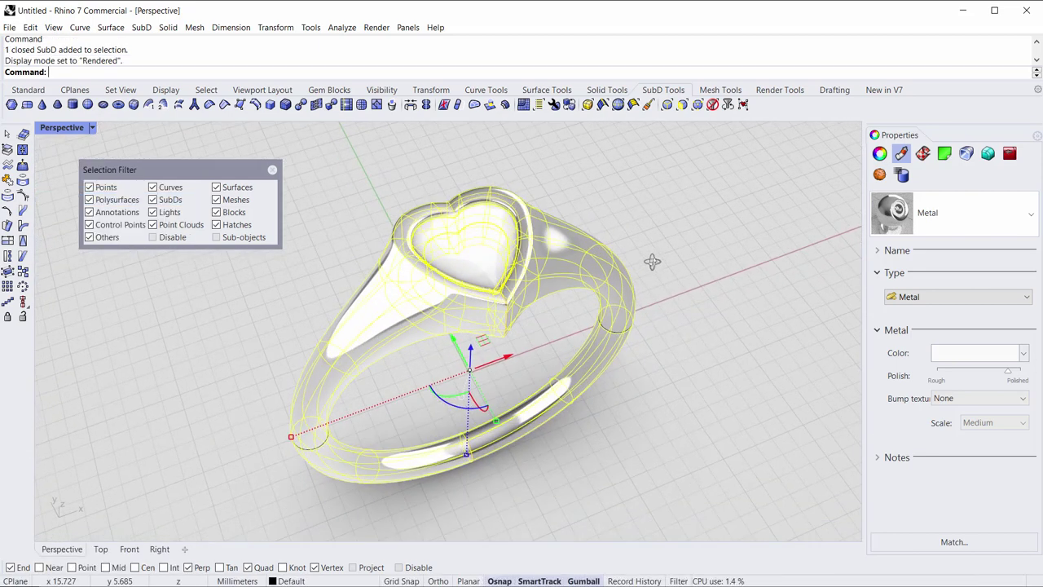
{"action": "left_click", "coordinate": [652, 261]}
Examine the metal ring's shoulders, bezel point and band from several angles in the rendered view.
{"action": "mouse_move", "coordinate": [641, 346]}
{"action": "right_mouse_down"}
{"action": "mouse_move", "coordinate": [660, 256]}
{"action": "mouse_move", "coordinate": [641, 328]}
{"action": "right_mouse_up"}
{"action": "scroll", "coordinate": [515, 289], "scroll_direction": "up", "scroll_amount": 2}
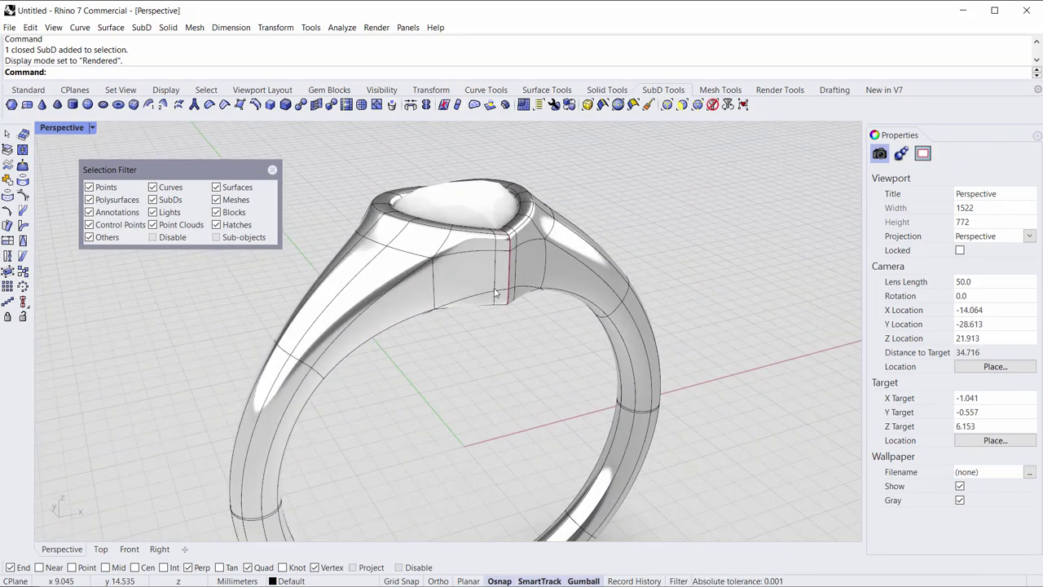
{"action": "right_click_drag", "start_coordinate": [507, 290], "coordinate": [482, 384]}
{"action": "right_click_drag", "start_coordinate": [485, 356], "coordinate": [522, 357], "text": "shift"}
{"action": "scroll", "coordinate": [510, 387], "scroll_direction": "down", "scroll_amount": 4}
{"action": "right_click_drag", "start_coordinate": [456, 420], "coordinate": [437, 350]}
{"action": "left_click", "coordinate": [435, 351]}
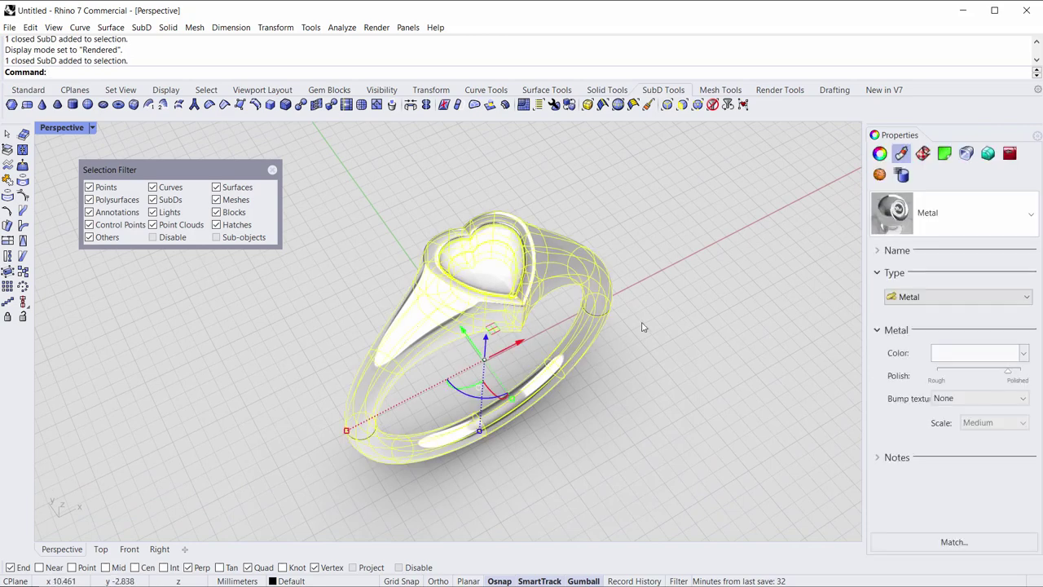
{"action": "right_click_drag", "start_coordinate": [655, 372], "coordinate": [655, 359]}
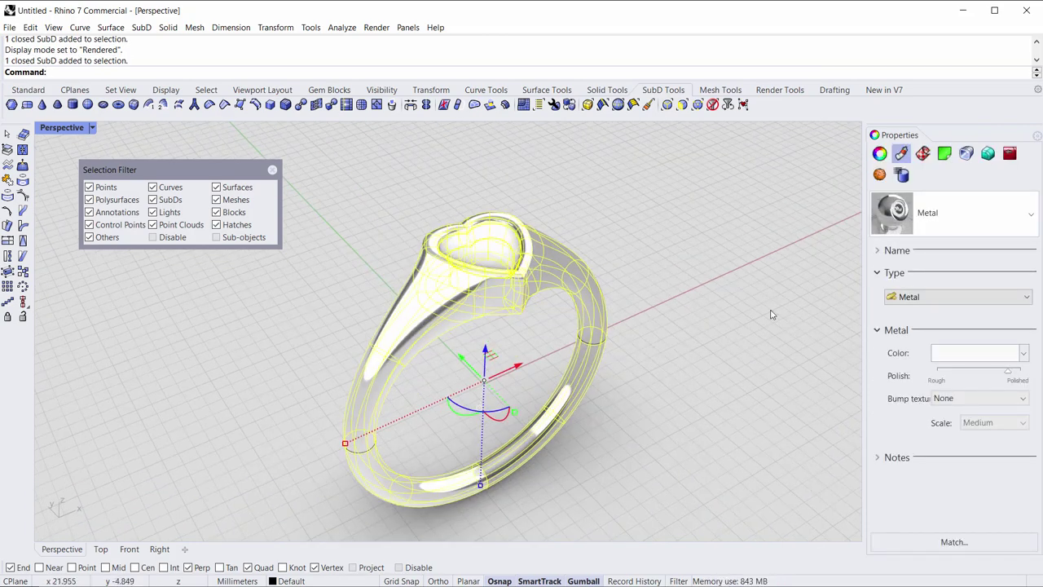
{"action": "left_click", "coordinate": [617, 193]}
Select the heart gemstone in the bezel and give it a new Gem material.
{"action": "left_click", "coordinate": [493, 244]}
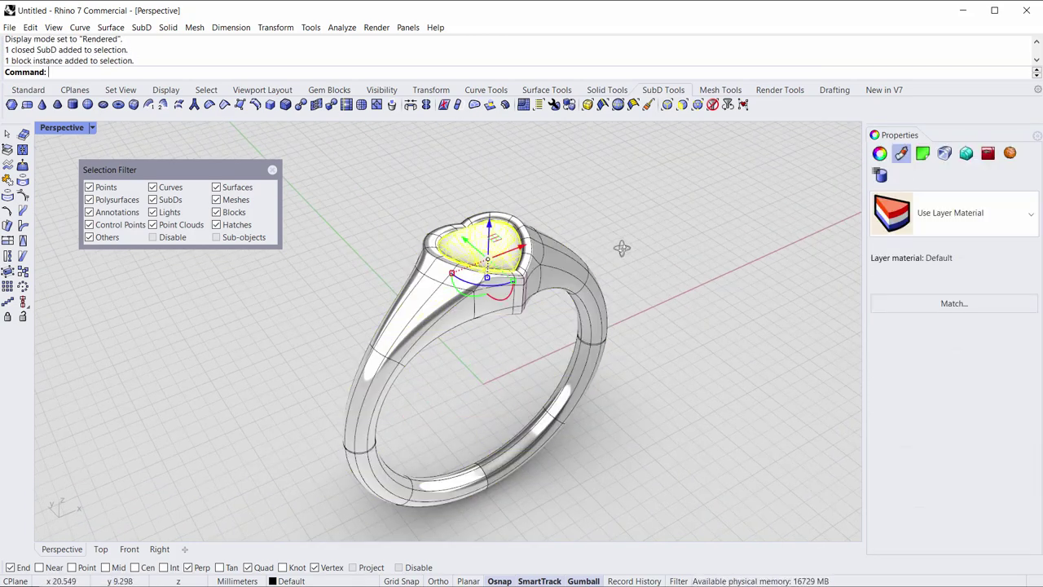
{"action": "right_click_drag", "start_coordinate": [622, 249], "coordinate": [585, 238]}
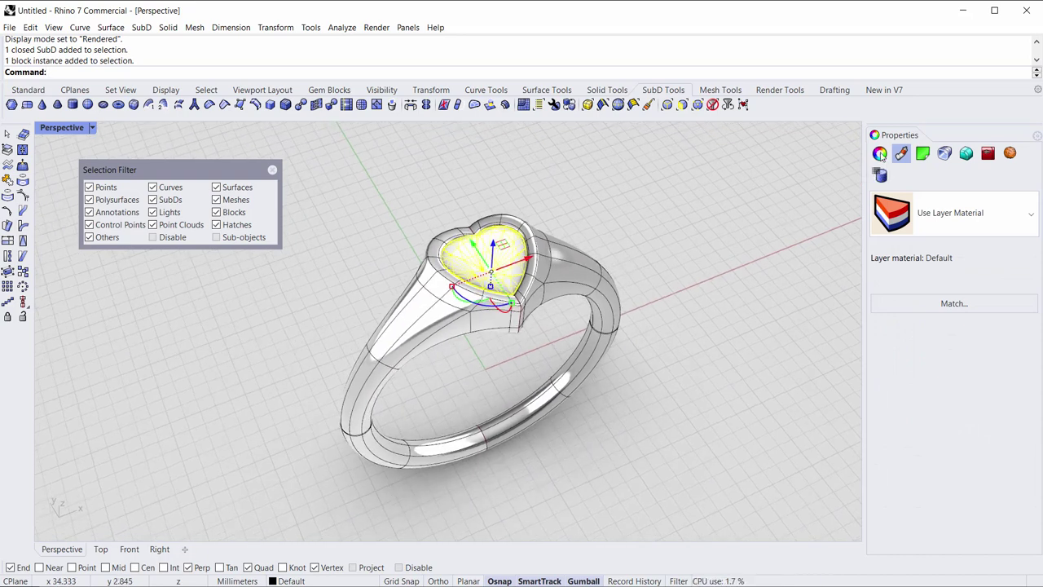
{"action": "left_click", "coordinate": [951, 213]}
{"action": "left_click", "coordinate": [891, 273]}
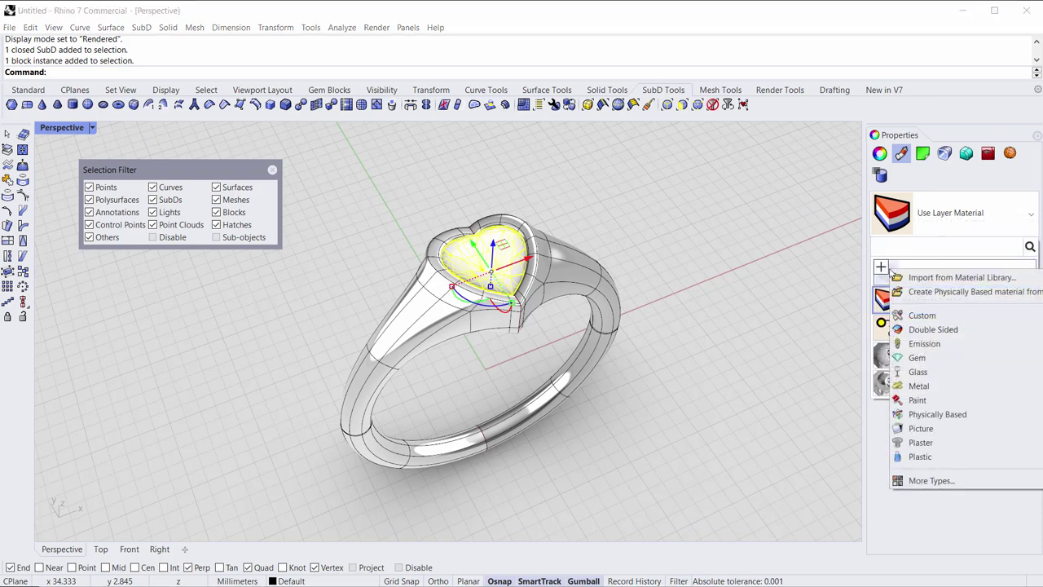
{"action": "left_click", "coordinate": [919, 372]}
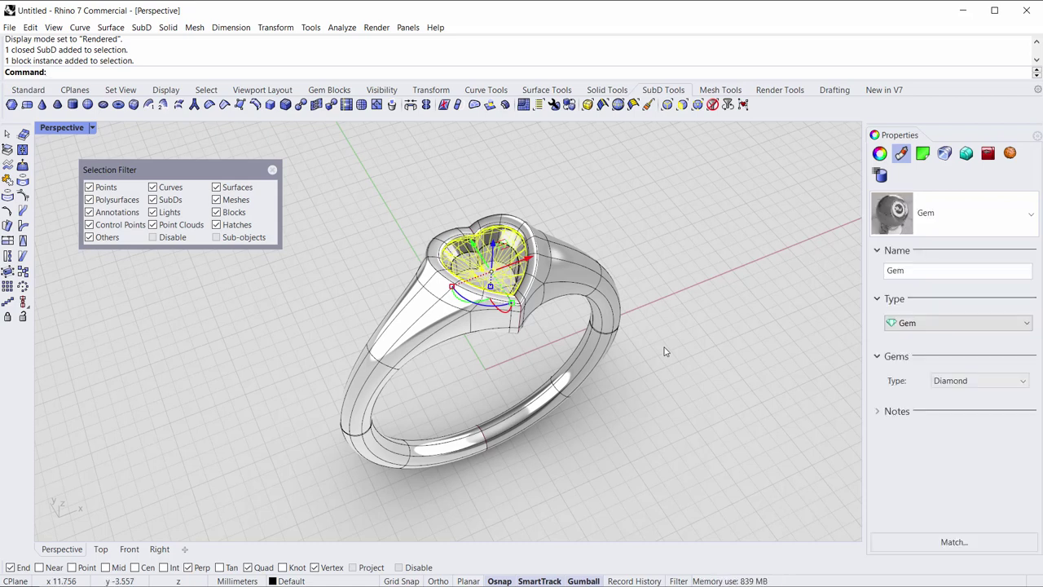
Set the gem material's type to Ruby and assign it to the heart gemstone.
{"action": "left_click", "coordinate": [942, 383]}
{"action": "left_click", "coordinate": [943, 448]}
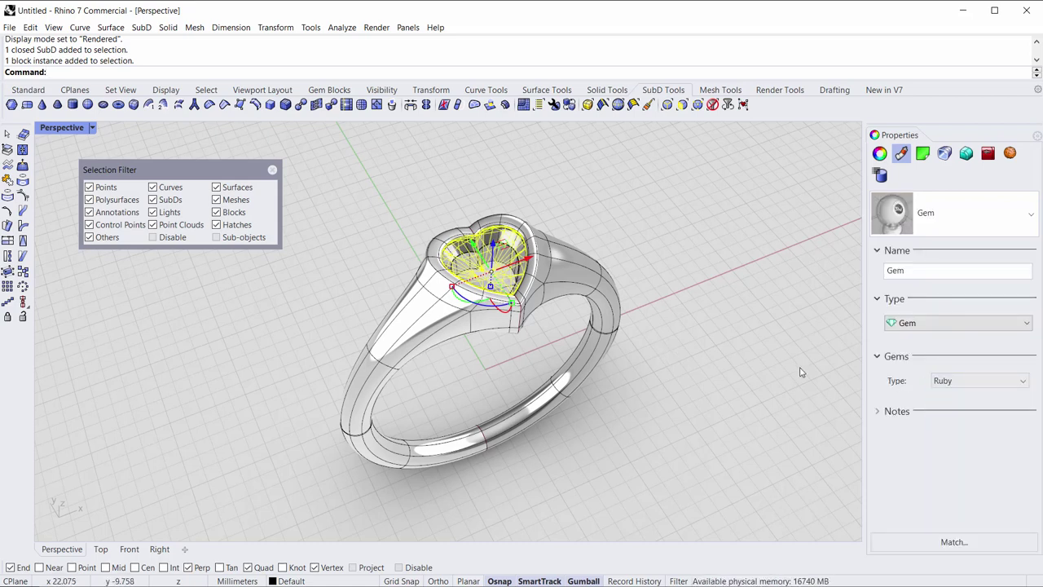
{"action": "right_click", "coordinate": [906, 216]}
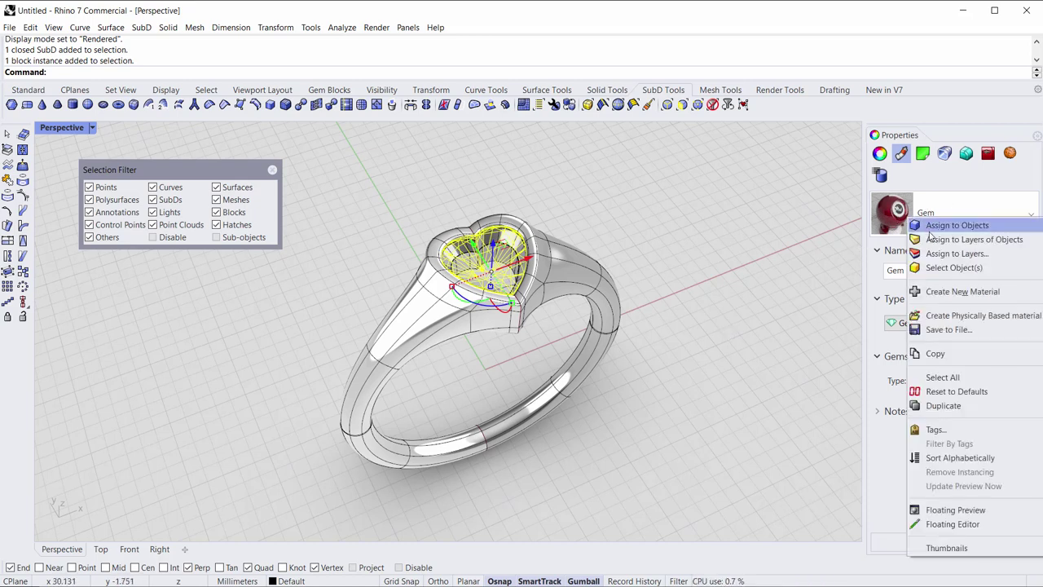
{"action": "left_click", "coordinate": [938, 224]}
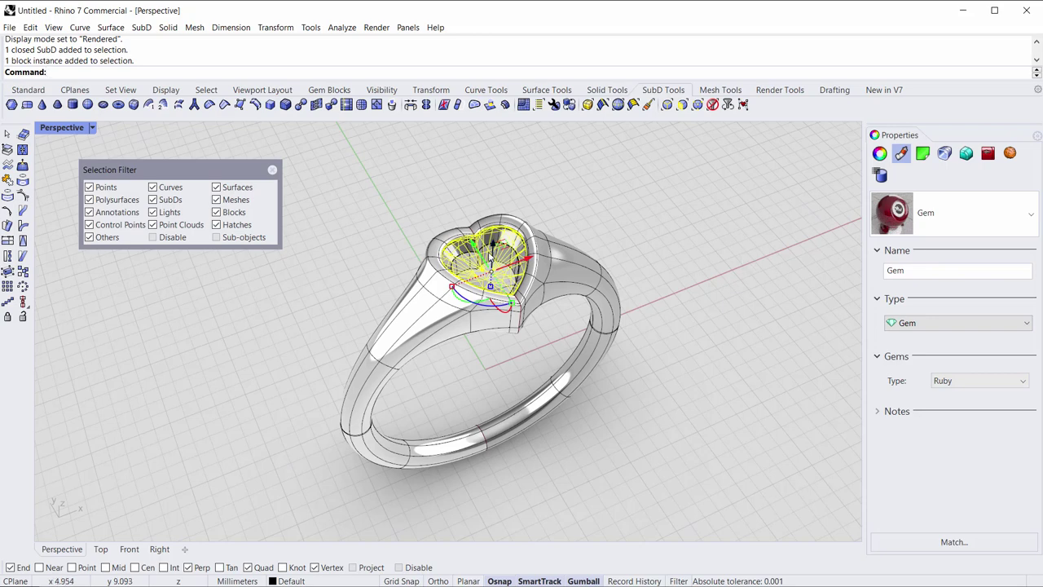
Examine the heart gemstone and the bezel interior up close in the rendered view.
{"action": "left_click", "coordinate": [587, 233]}
{"action": "scroll", "coordinate": [526, 262], "scroll_direction": "up", "scroll_amount": 2}
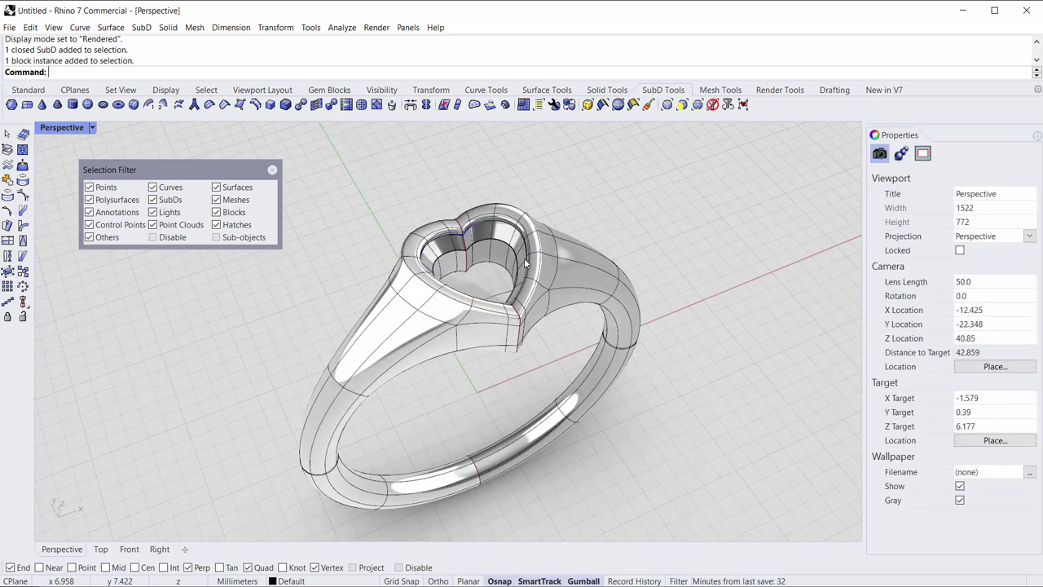
{"action": "scroll", "coordinate": [525, 263], "scroll_direction": "up", "scroll_amount": 2}
{"action": "right_click_drag", "start_coordinate": [499, 268], "coordinate": [475, 292]}
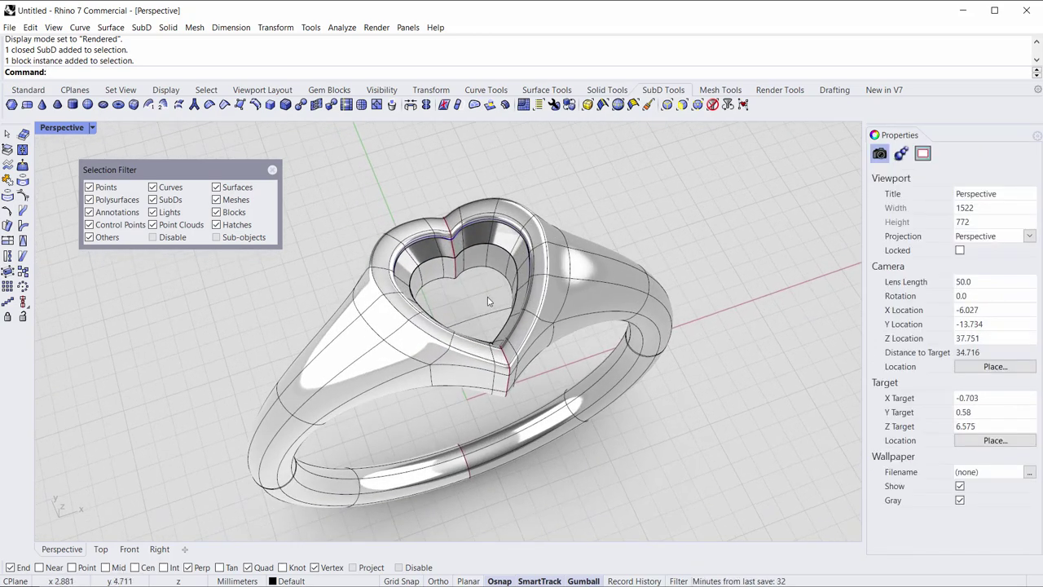
{"action": "left_click", "coordinate": [487, 276]}
{"action": "right_click_drag", "start_coordinate": [580, 334], "coordinate": [554, 277]}
{"action": "scroll", "coordinate": [579, 278], "scroll_direction": "down", "scroll_amount": 2}
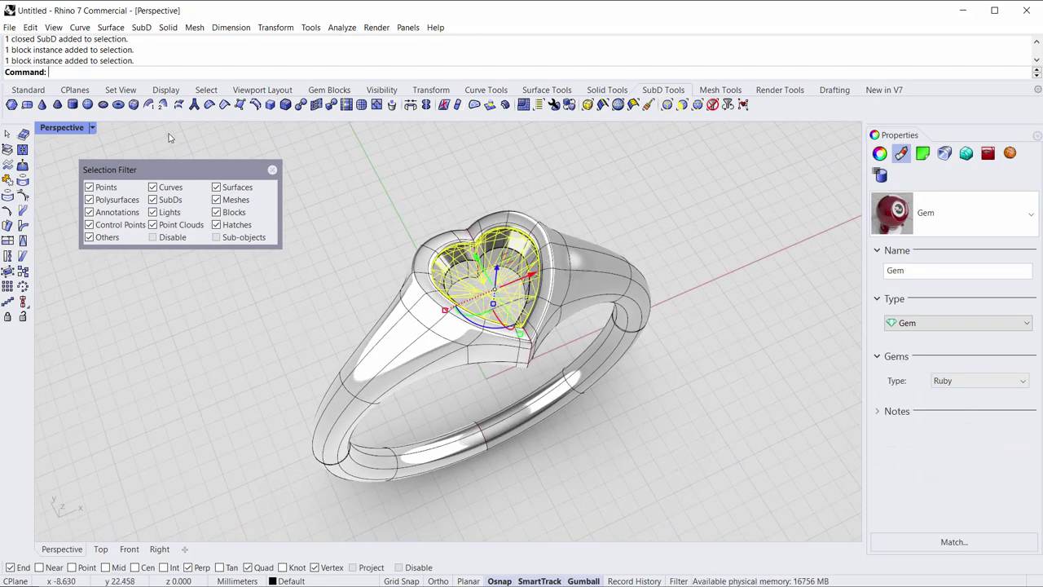
{"action": "left_click", "coordinate": [193, 140]}
Switch the Perspective viewport to the Raytraced display mode and view the ring from slightly different angles.
{"action": "left_click", "coordinate": [42, 128]}
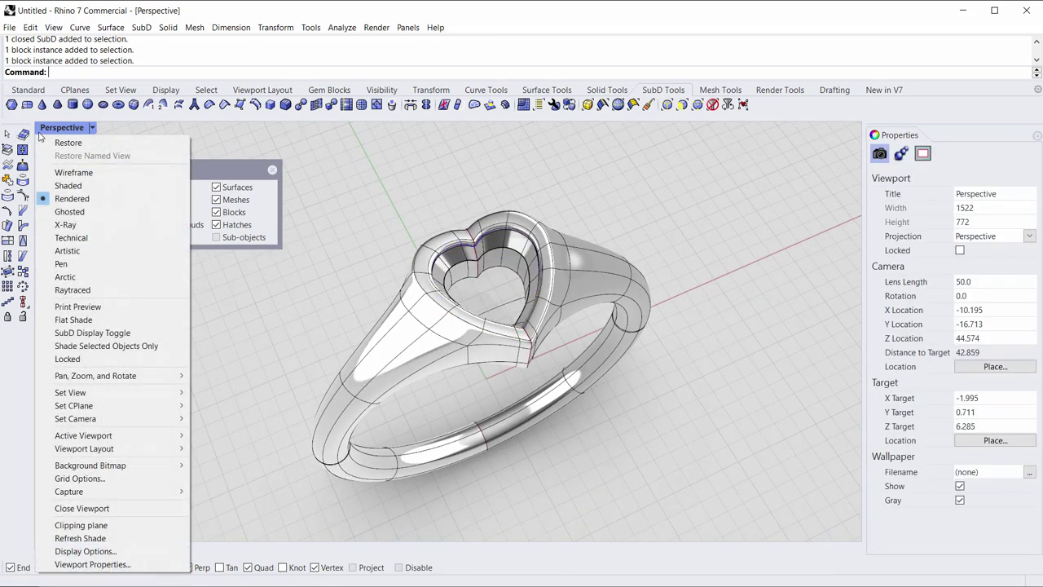
{"action": "left_click", "coordinate": [63, 290]}
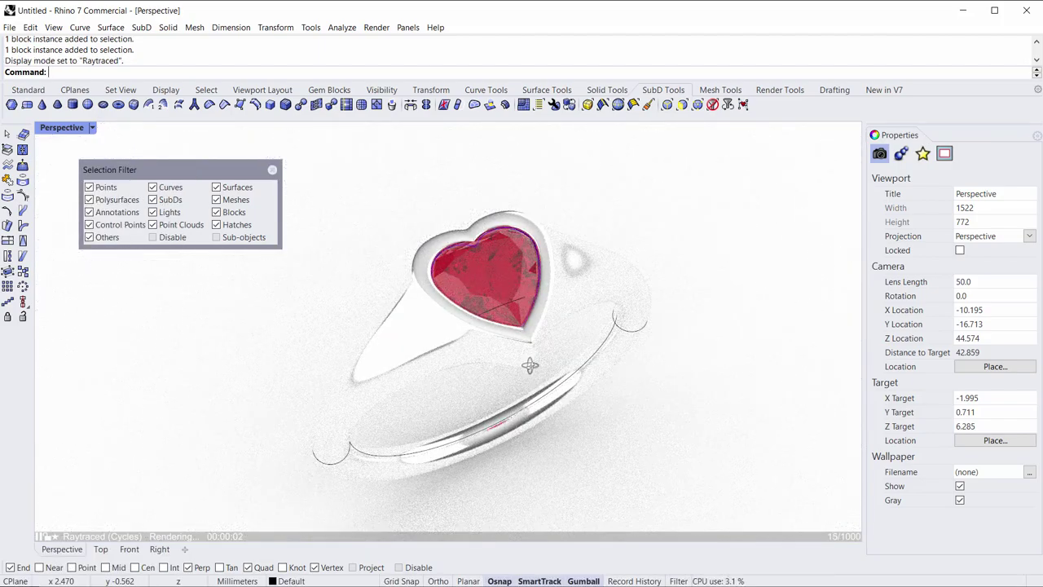
{"action": "right_click_drag", "start_coordinate": [530, 366], "coordinate": [501, 355]}
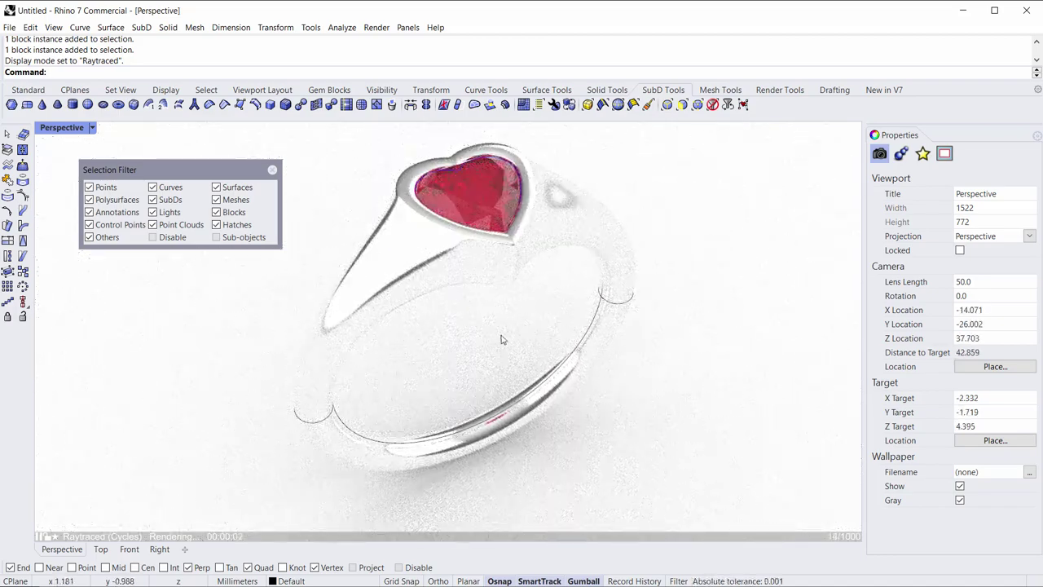
{"action": "right_click_drag", "start_coordinate": [493, 308], "coordinate": [493, 326]}
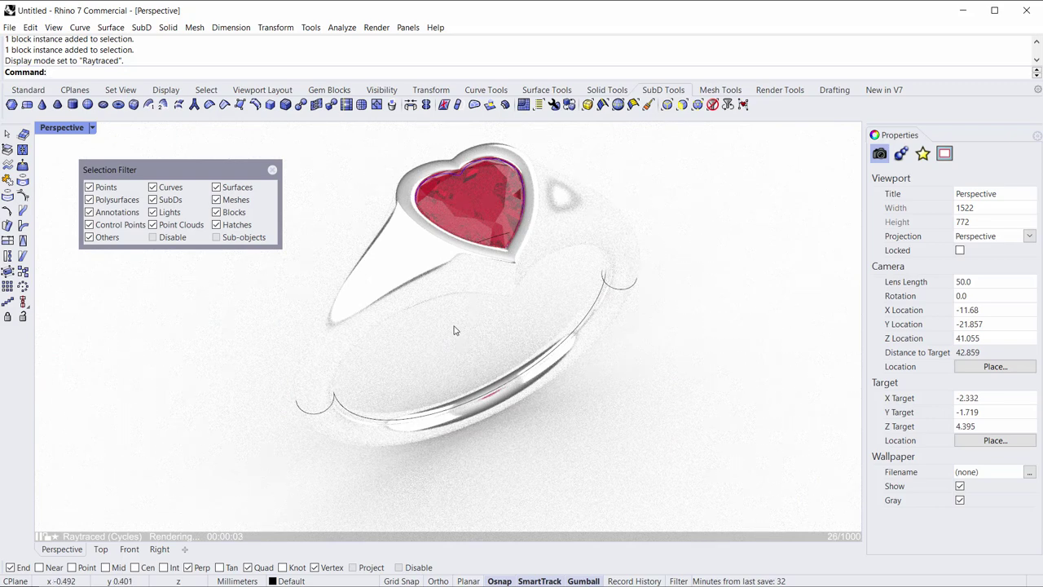
Set the ring's metal material colour to Gold (Yellow) and soften it to a slightly duller, less saturated shade.
{"action": "left_click", "coordinate": [423, 296]}
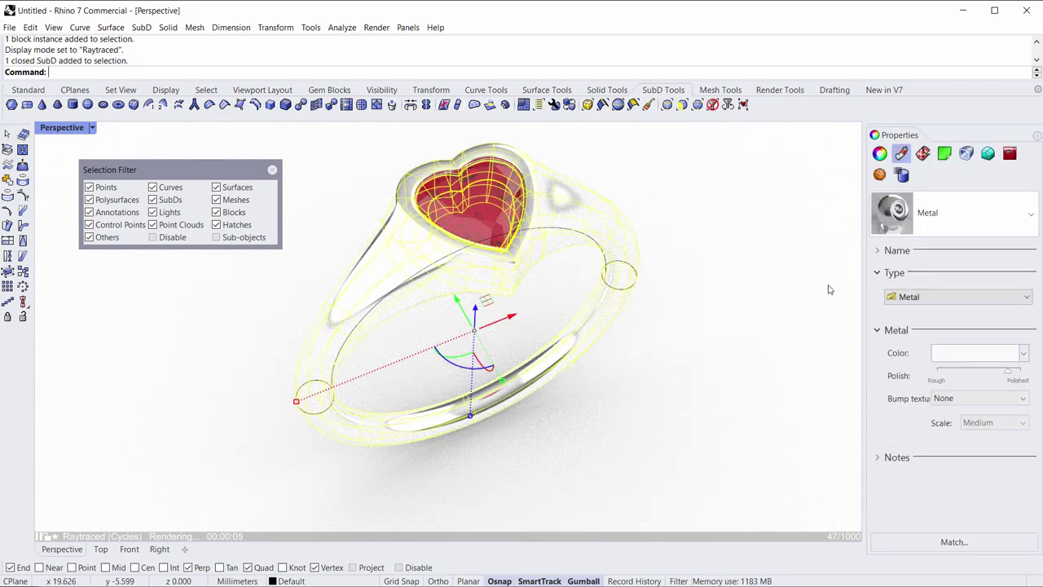
{"action": "left_click", "coordinate": [992, 353]}
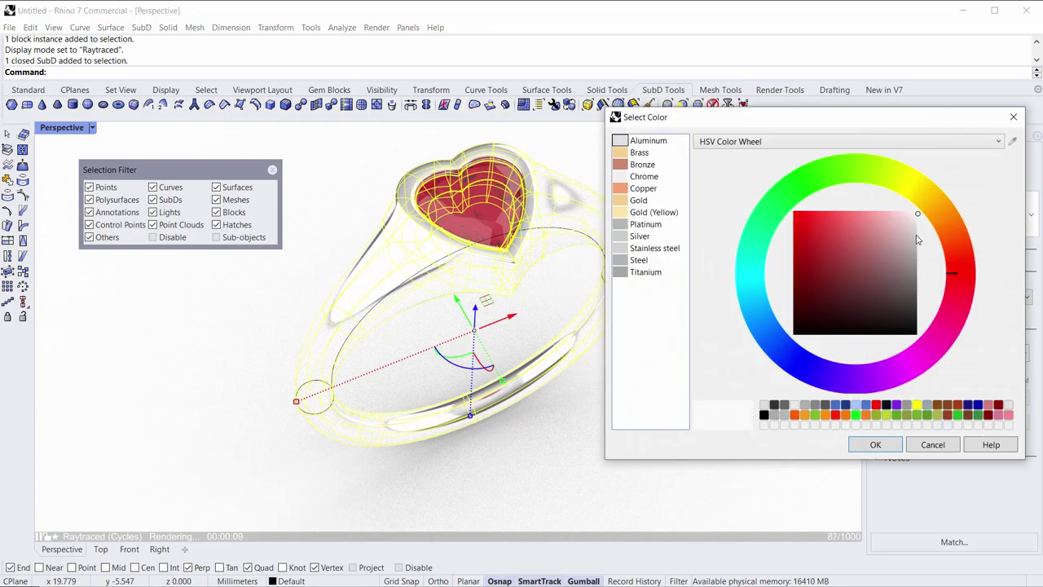
{"action": "left_click", "coordinate": [919, 232]}
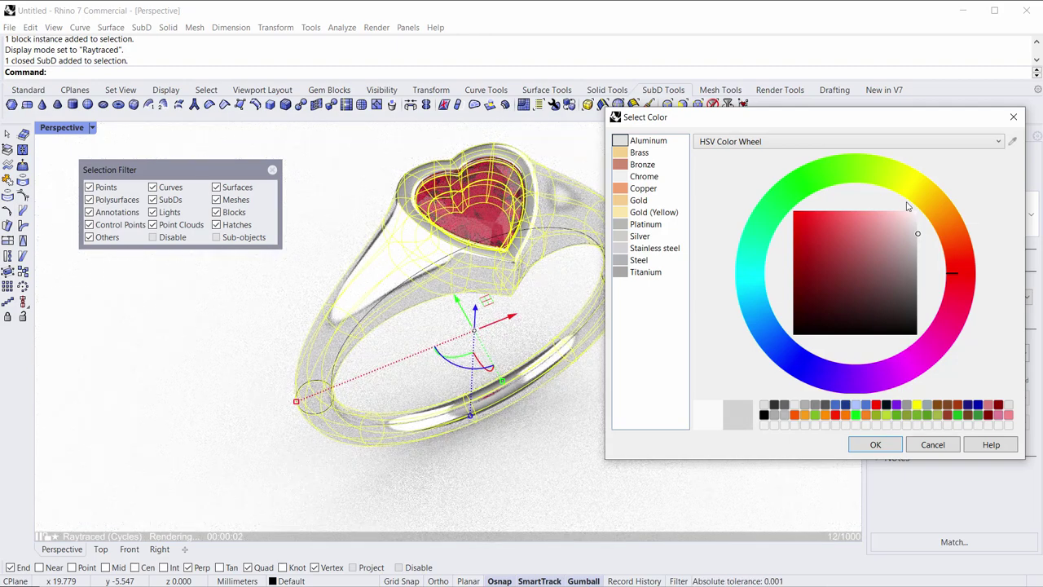
{"action": "left_click", "coordinate": [627, 202]}
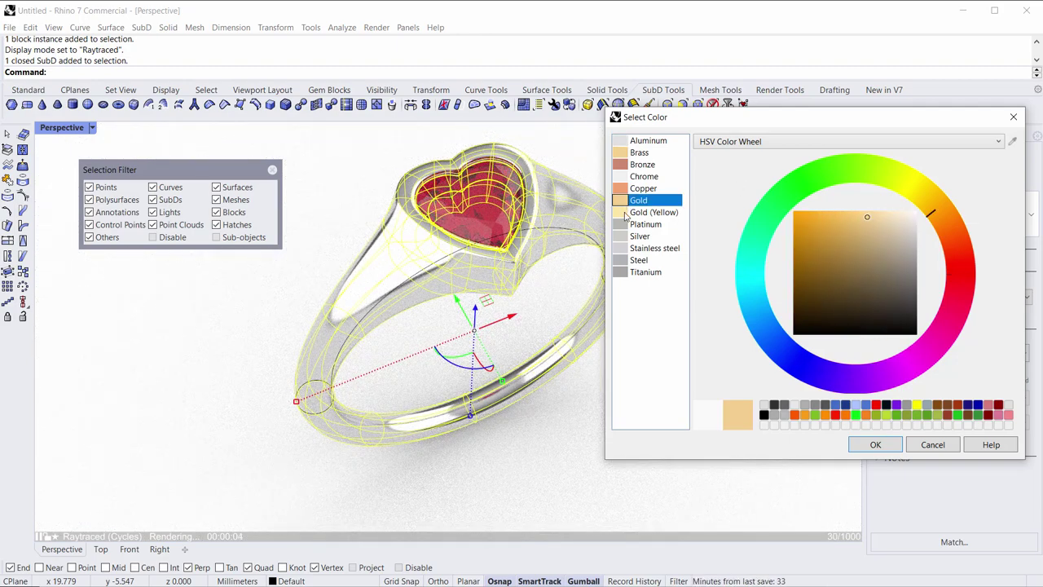
{"action": "left_click", "coordinate": [627, 213]}
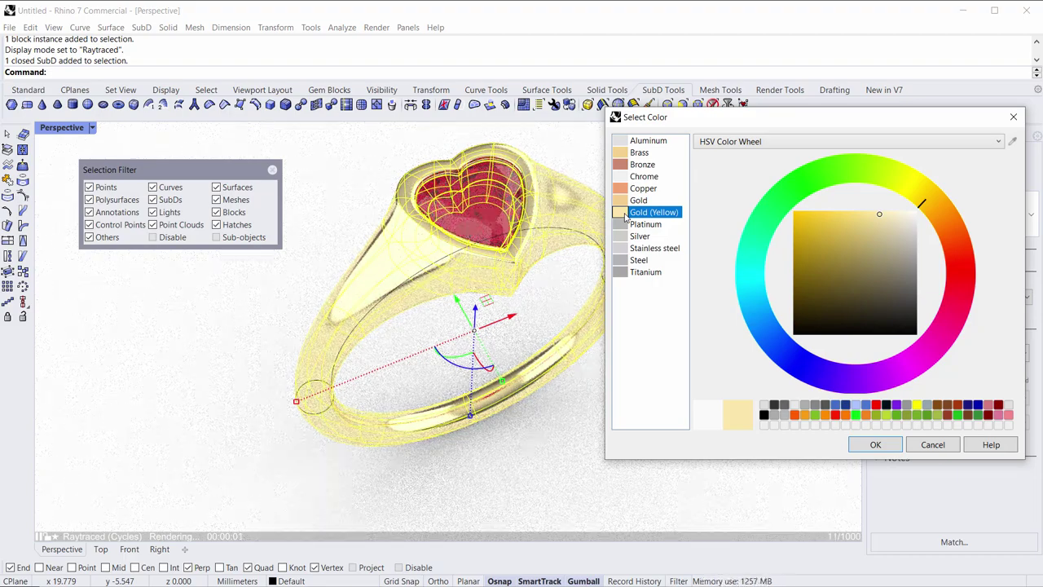
{"action": "left_click_drag", "start_coordinate": [893, 234], "coordinate": [891, 223]}
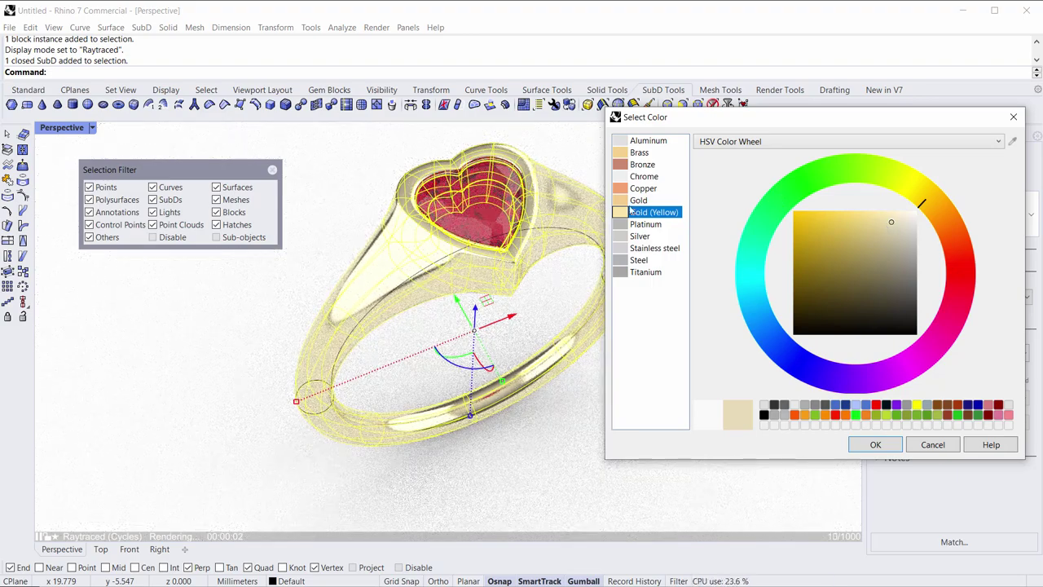
{"action": "left_click", "coordinate": [873, 446]}
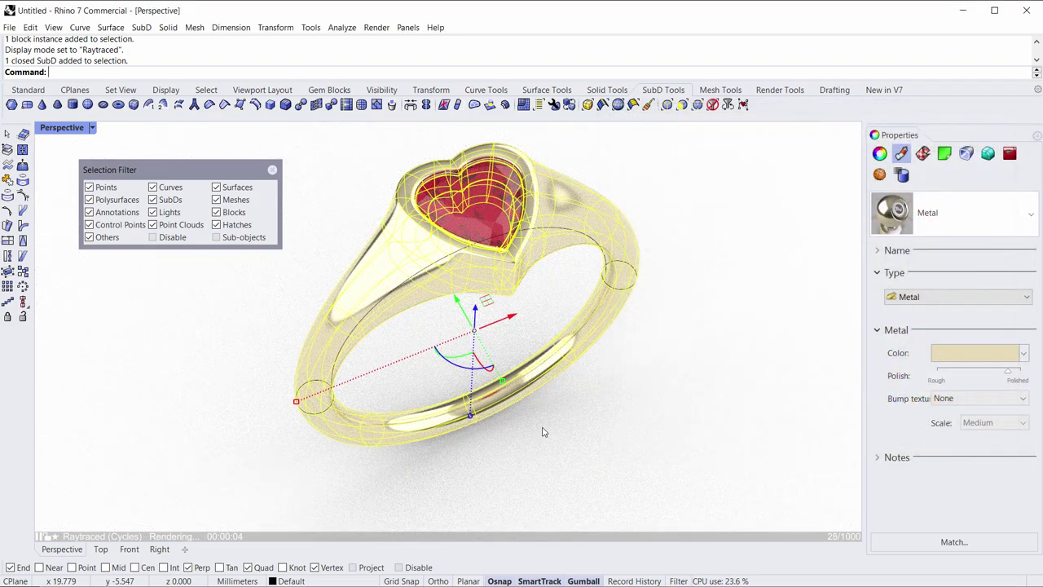
{"action": "right_click_drag", "start_coordinate": [569, 457], "coordinate": [569, 430]}
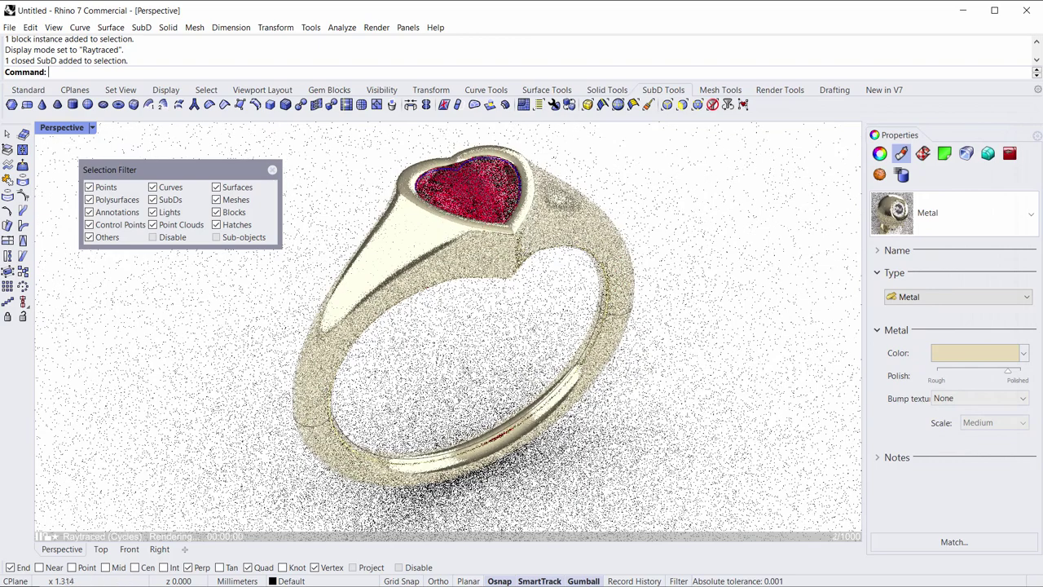
{"action": "left_click", "coordinate": [570, 430]}
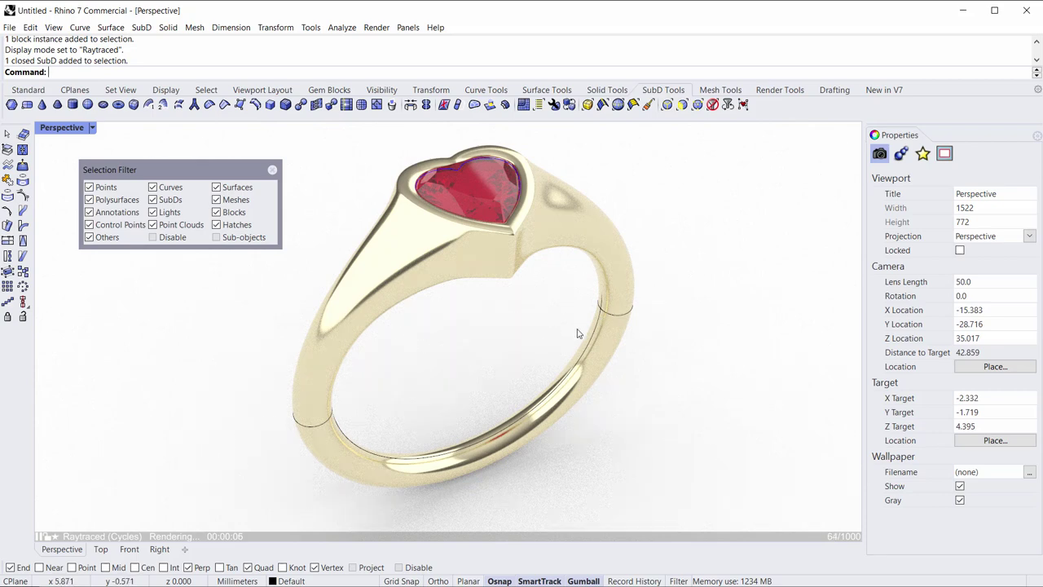
Turn off the display of curves in the Raytraced display mode settings.
{"action": "left_click", "coordinate": [166, 90]}
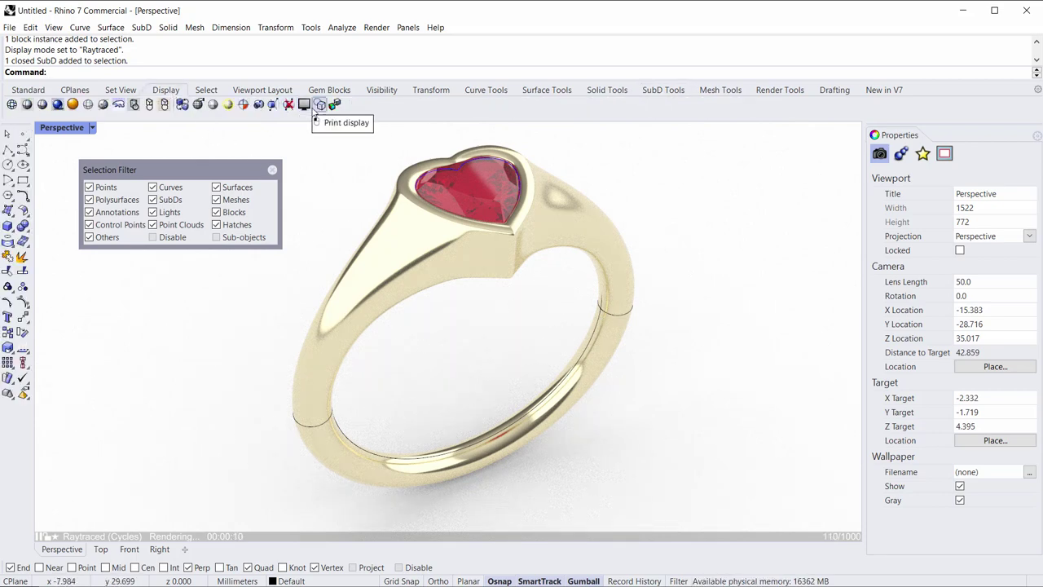
{"action": "left_click", "coordinate": [303, 105]}
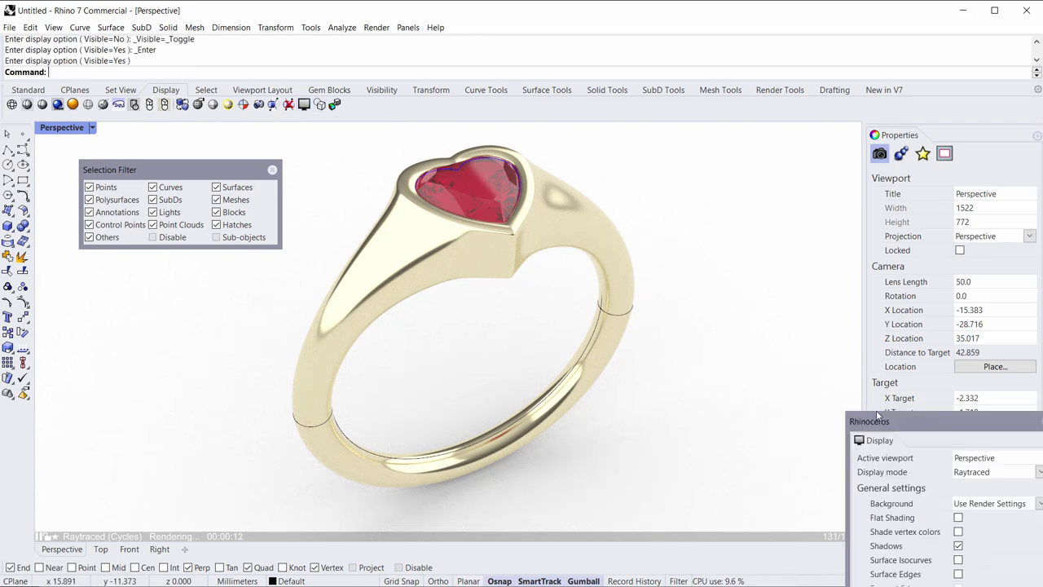
{"action": "left_click_drag", "start_coordinate": [895, 420], "coordinate": [643, 188]}
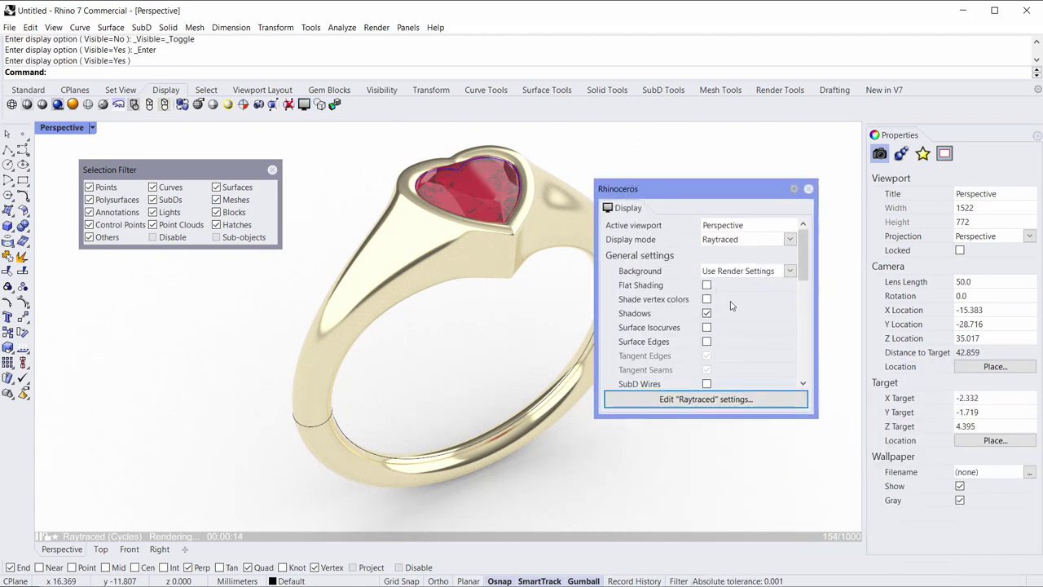
{"action": "scroll", "coordinate": [738, 321], "scroll_direction": "down", "scroll_amount": 3}
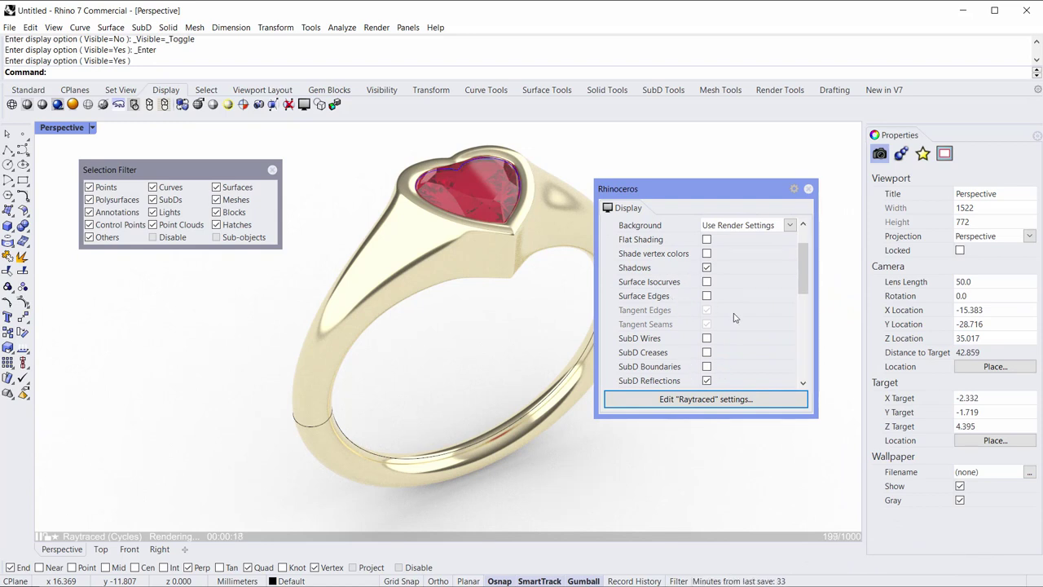
{"action": "scroll", "coordinate": [733, 318], "scroll_direction": "down", "scroll_amount": 4}
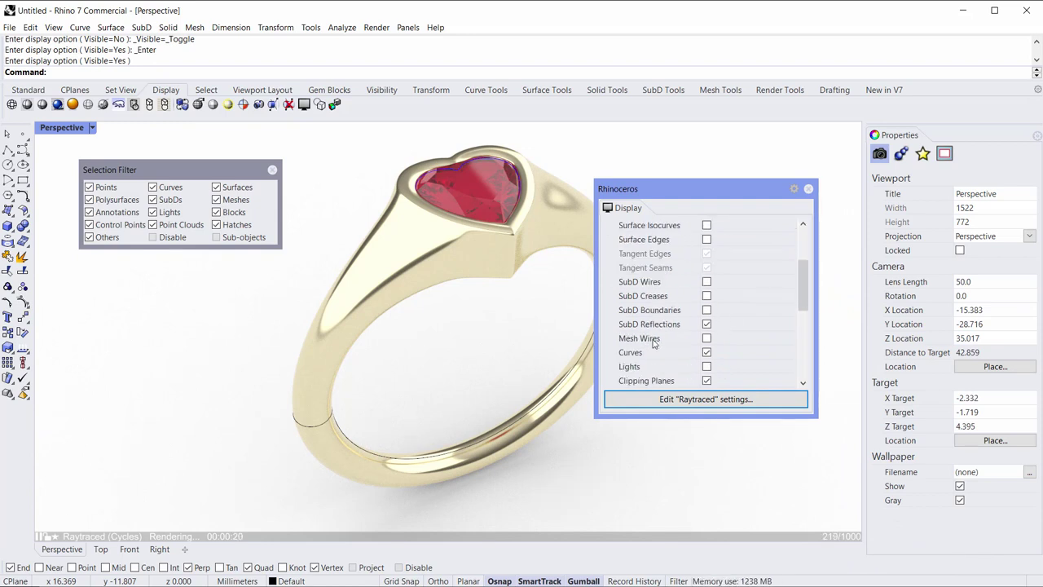
{"action": "left_click", "coordinate": [706, 353]}
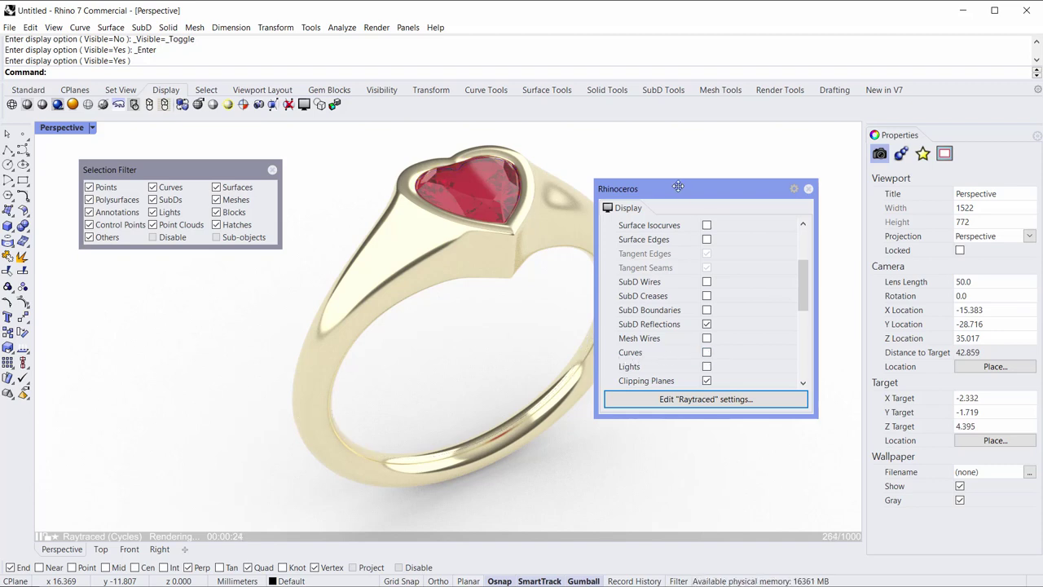
{"action": "left_click_drag", "start_coordinate": [678, 187], "coordinate": [823, 216]}
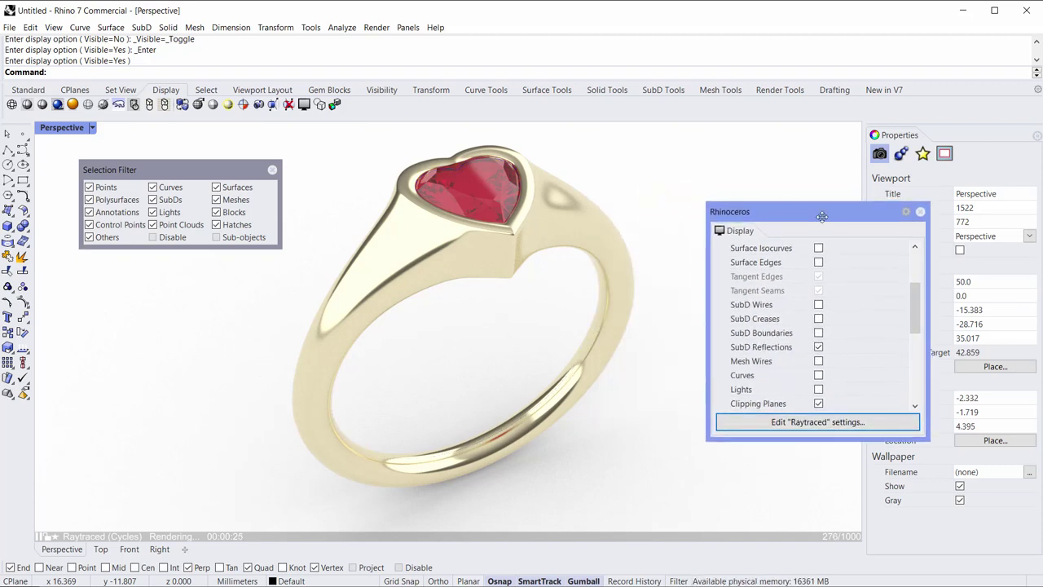
{"action": "left_click", "coordinate": [921, 213]}
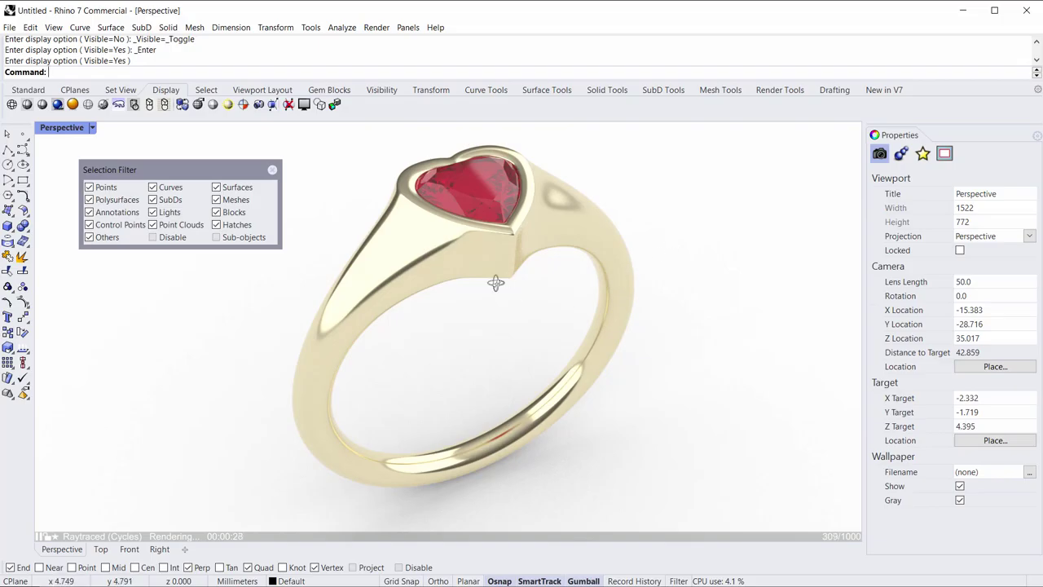
View the raytraced ring from other angles and switch the Perspective viewport to the Rendered display mode.
{"action": "right_click_drag", "start_coordinate": [495, 282], "coordinate": [508, 368]}
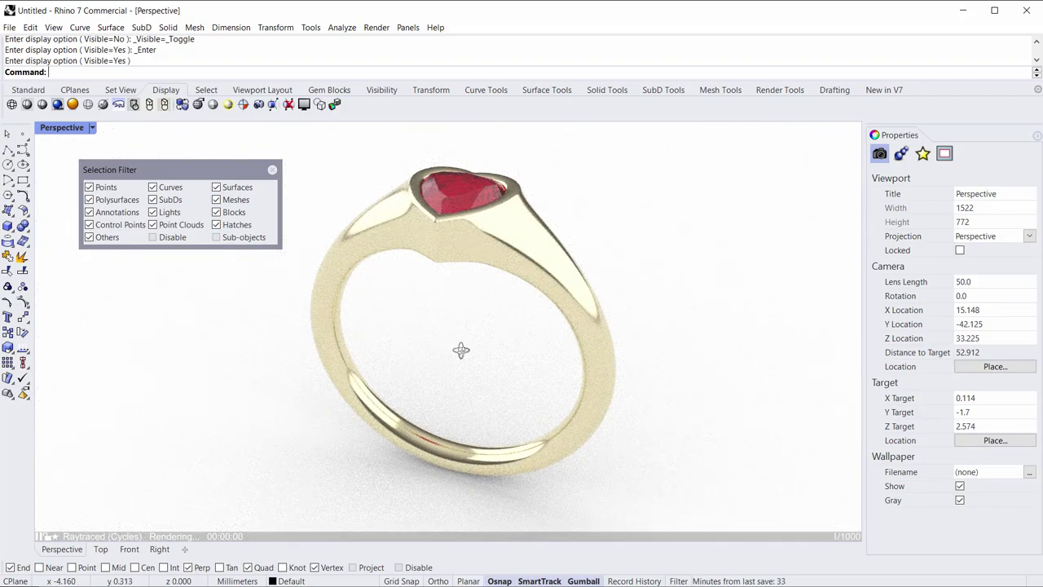
{"action": "right_click_drag", "start_coordinate": [461, 350], "coordinate": [381, 268]}
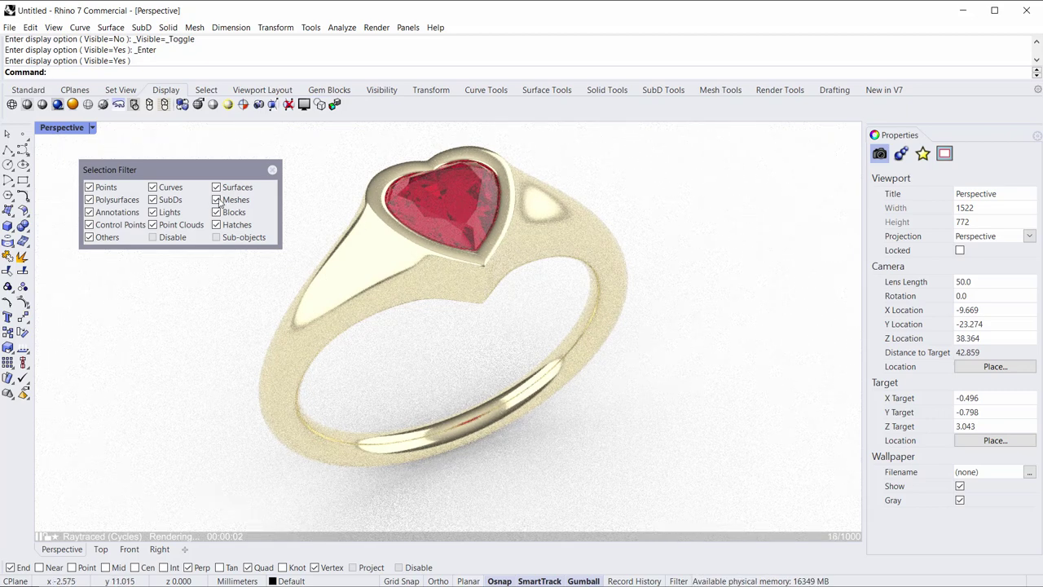
{"action": "left_click", "coordinate": [64, 130]}
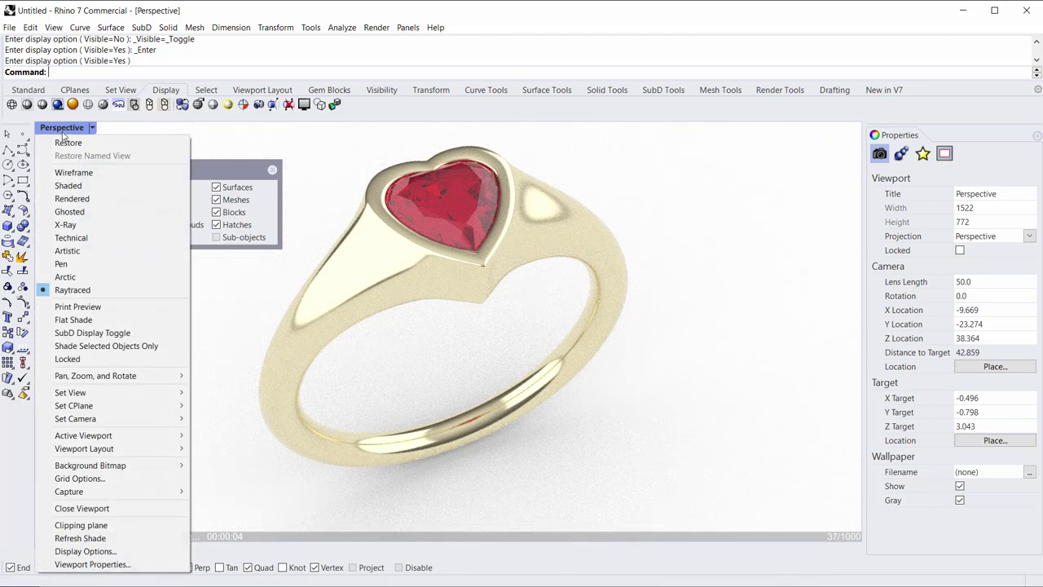
{"action": "left_click", "coordinate": [69, 201]}
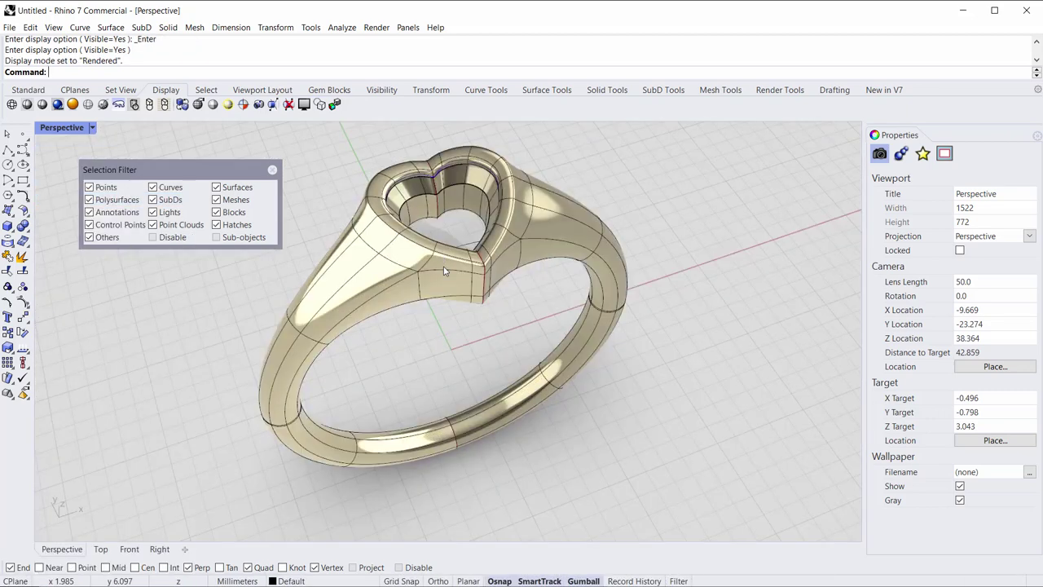
Change the heart gemstone's material type from Gem to Custom and set its transparency to 26%.
{"action": "right_click_drag", "start_coordinate": [531, 318], "coordinate": [525, 329]}
{"action": "left_click", "coordinate": [459, 246]}
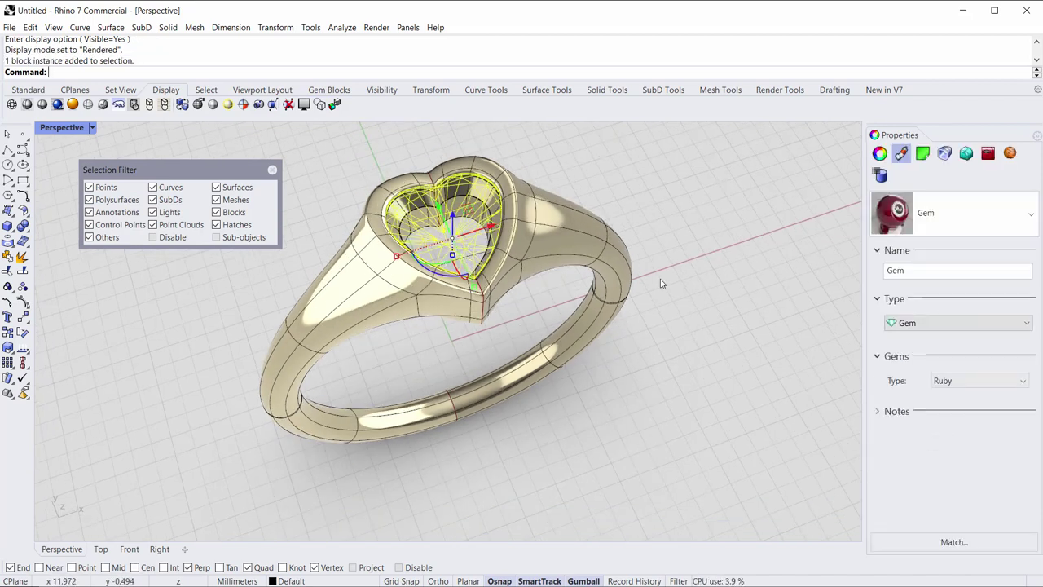
{"action": "left_click", "coordinate": [901, 322]}
{"action": "left_click", "coordinate": [908, 338]}
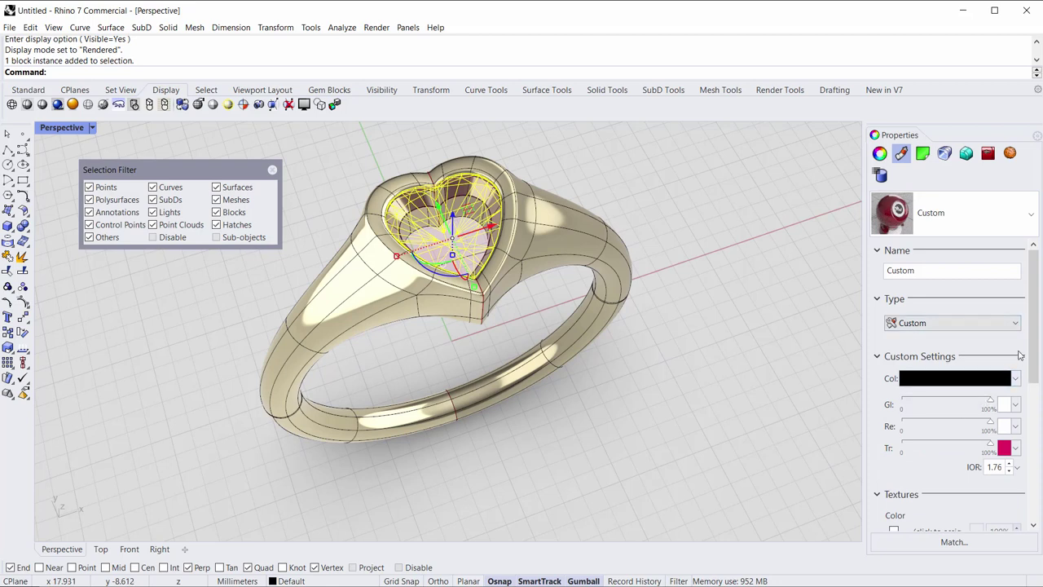
{"action": "left_click_drag", "start_coordinate": [1035, 339], "coordinate": [1035, 379]}
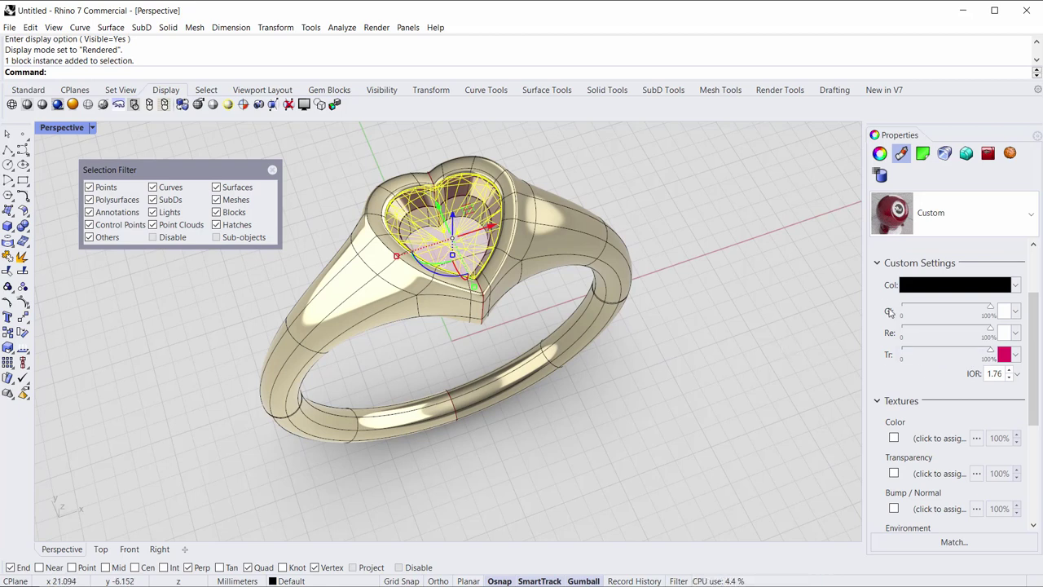
{"action": "left_click_drag", "start_coordinate": [990, 356], "coordinate": [951, 359]}
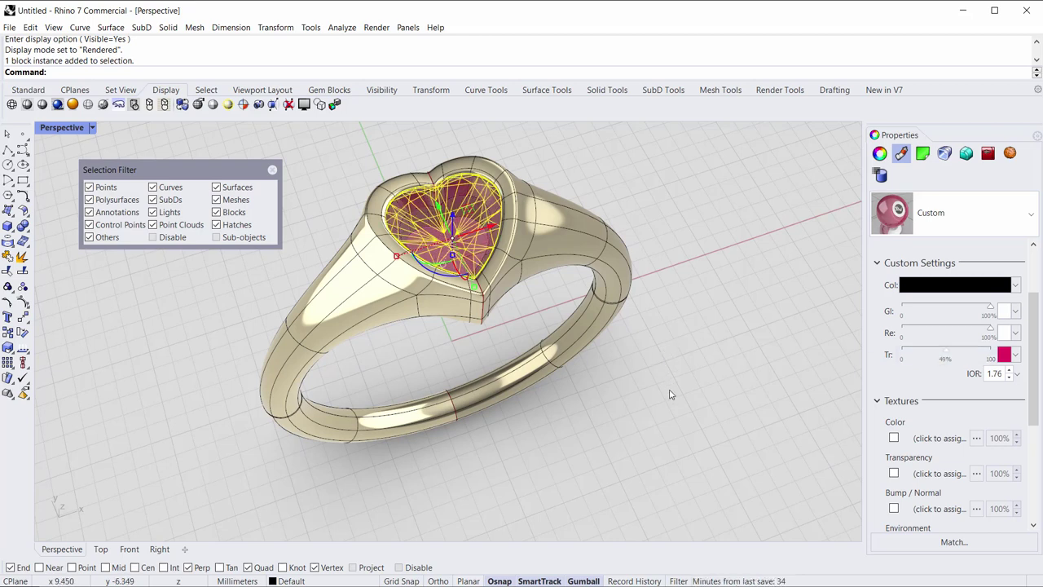
{"action": "left_click_drag", "start_coordinate": [939, 357], "coordinate": [930, 357]}
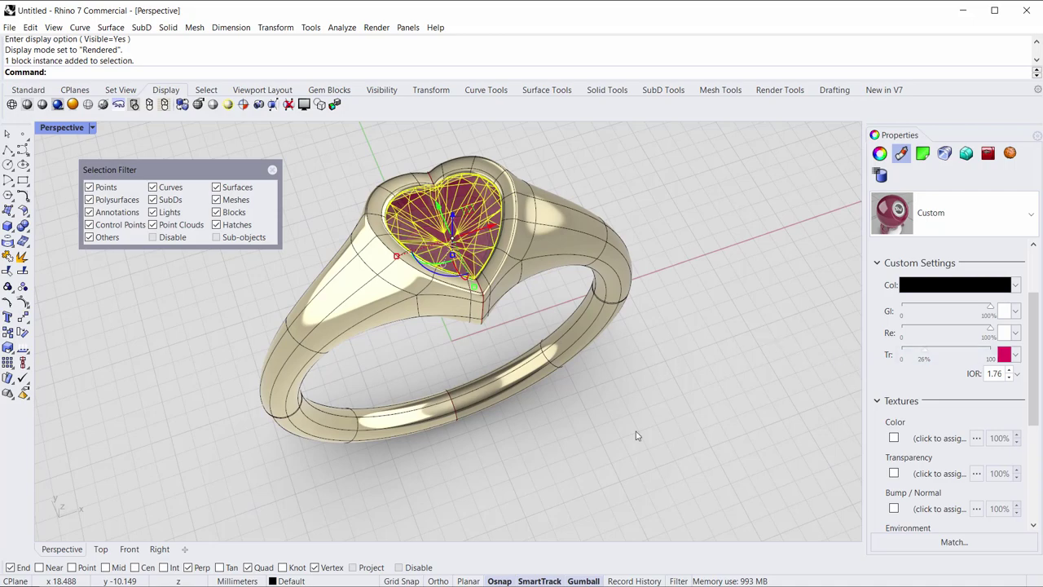
{"action": "left_click", "coordinate": [545, 448]}
Examine the heart gemstone and its bezel from several sides and up close in the rendered view.
{"action": "right_click_drag", "start_coordinate": [487, 435], "coordinate": [516, 377]}
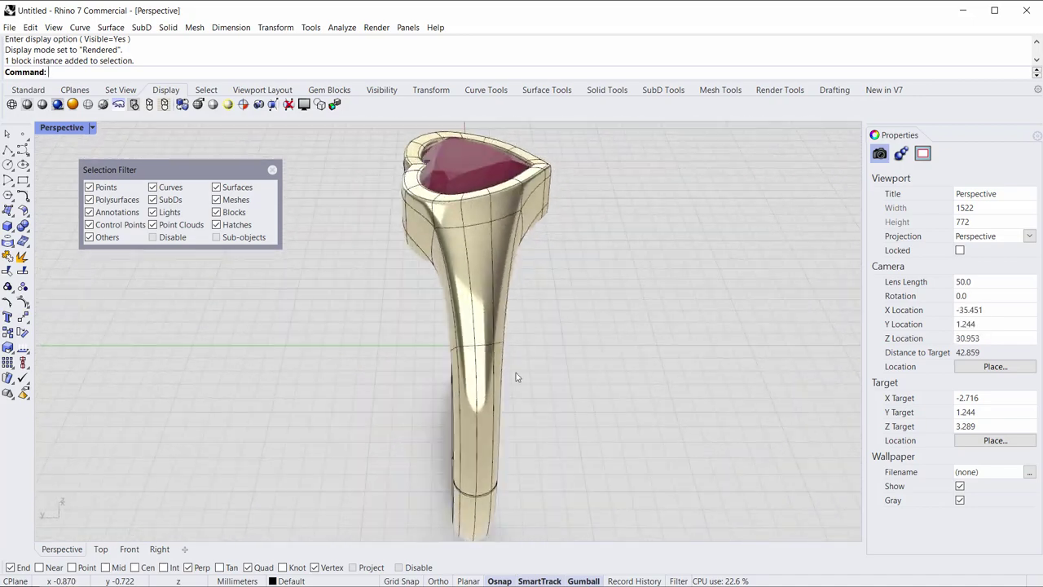
{"action": "right_click_drag", "start_coordinate": [454, 262], "coordinate": [538, 423]}
{"action": "right_click_drag", "start_coordinate": [539, 423], "coordinate": [440, 285]}
{"action": "scroll", "coordinate": [497, 251], "scroll_direction": "up", "scroll_amount": 4}
{"action": "right_click_drag", "start_coordinate": [352, 320], "coordinate": [417, 336], "text": "shift"}
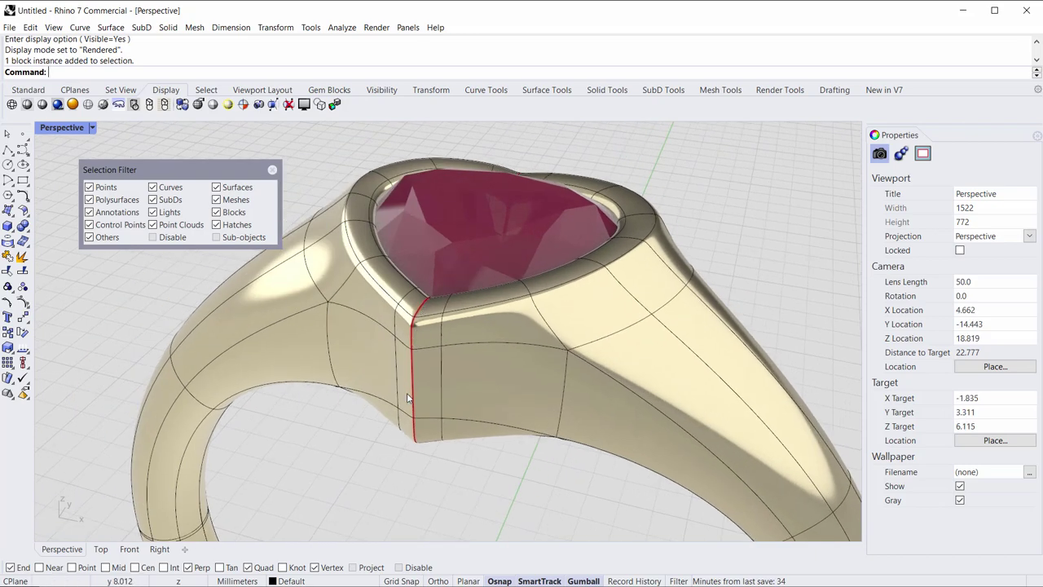
{"action": "right_click_drag", "start_coordinate": [384, 376], "coordinate": [405, 342]}
{"action": "scroll", "coordinate": [419, 380], "scroll_direction": "down", "scroll_amount": 4}
Move a SubD face on the ring's shoulder beside the heart bezel slightly outward along the X axis.
{"action": "left_click", "coordinate": [385, 293], "text": "ctrl+shift"}
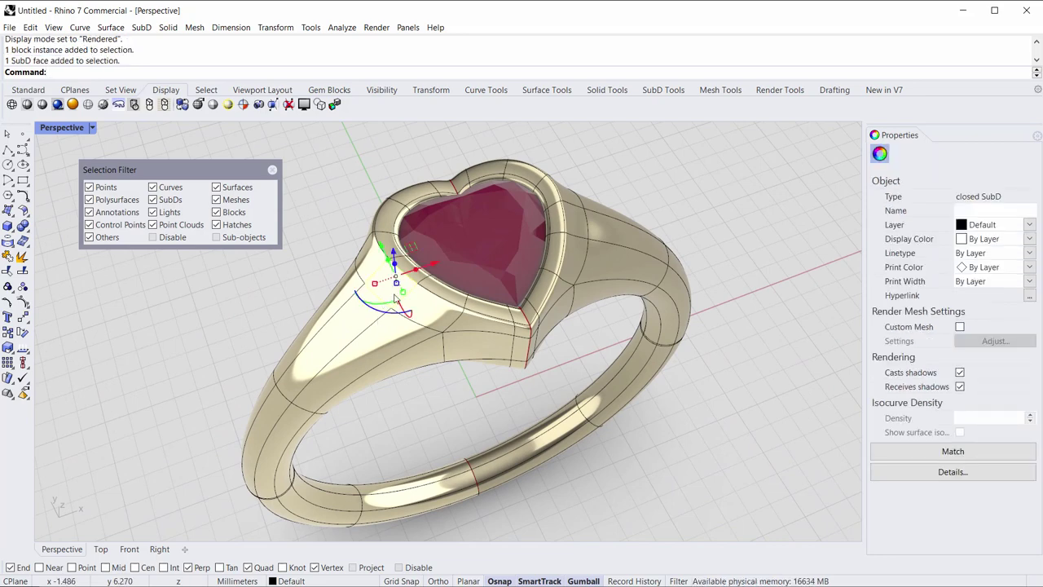
{"action": "scroll", "coordinate": [396, 295], "scroll_direction": "up", "scroll_amount": 2}
{"action": "scroll", "coordinate": [396, 295], "scroll_direction": "up", "scroll_amount": 2}
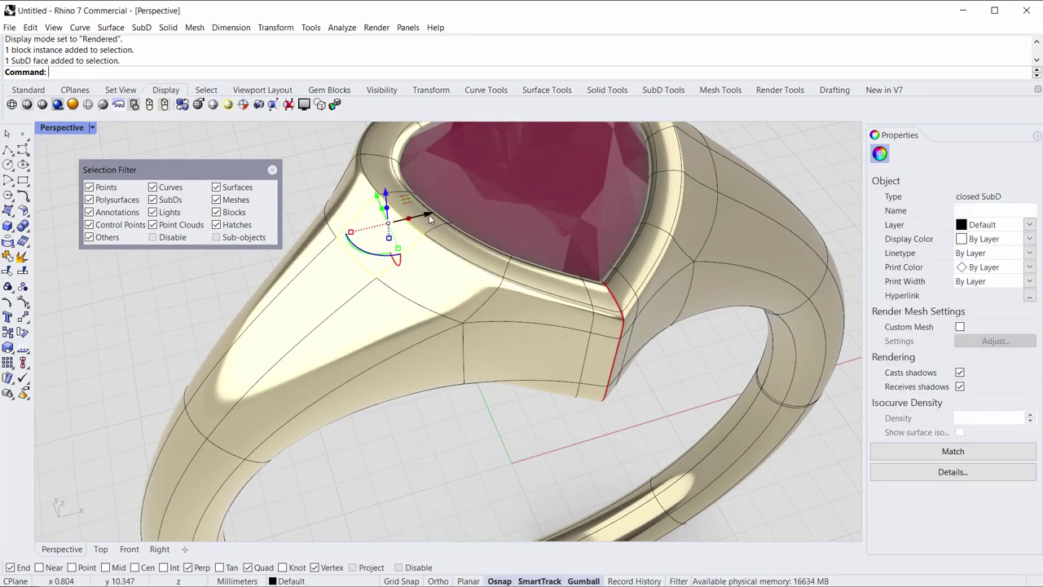
{"action": "left_click_drag", "start_coordinate": [430, 219], "coordinate": [415, 284]}
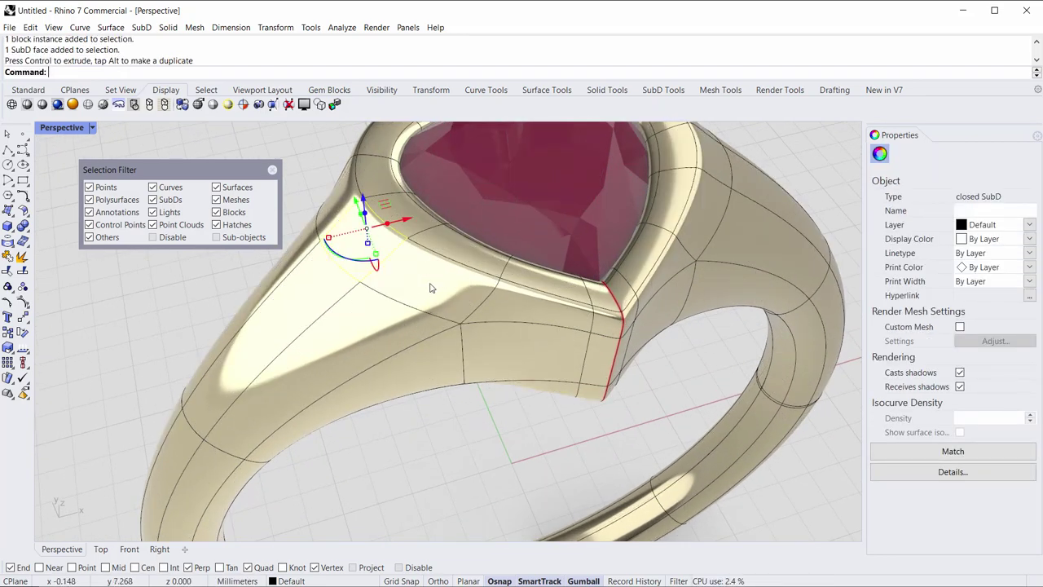
{"action": "scroll", "coordinate": [424, 308], "scroll_direction": "down", "scroll_amount": 6}
{"action": "left_click", "coordinate": [293, 281]}
Inspect the shoulder faces beneath the heart bezel up close, picking one out, and view the whole ring.
{"action": "right_click_drag", "start_coordinate": [293, 281], "coordinate": [425, 331]}
{"action": "scroll", "coordinate": [425, 331], "scroll_direction": "up", "scroll_amount": 3}
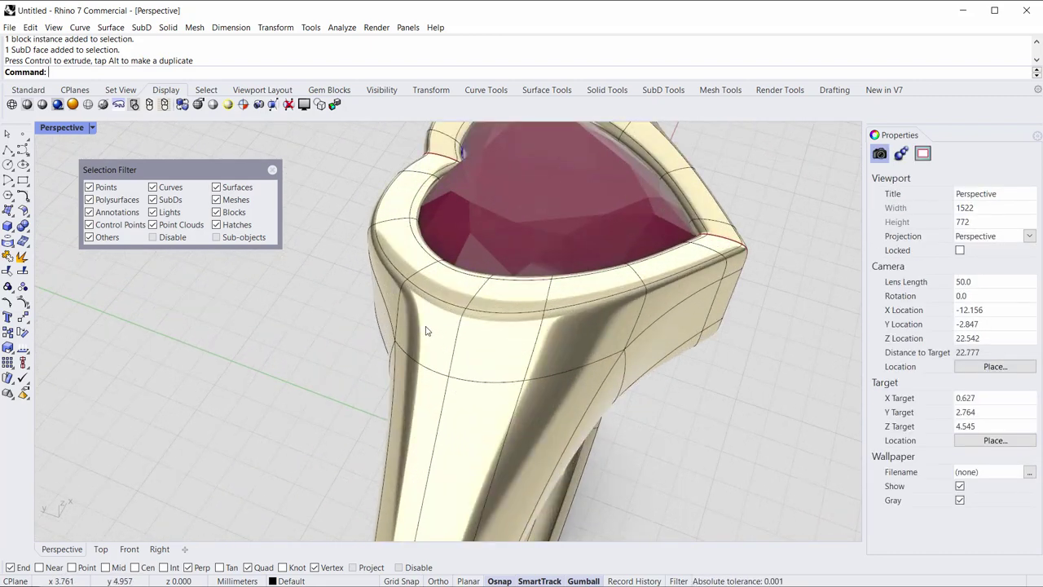
{"action": "left_click", "coordinate": [413, 323], "text": "ctrl+shift"}
{"action": "left_click", "coordinate": [294, 317]}
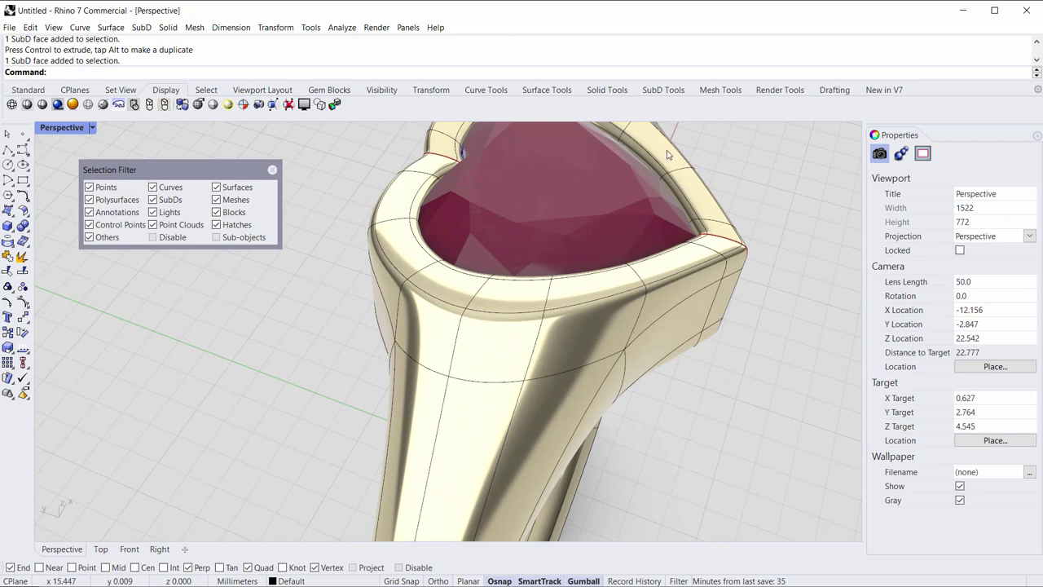
{"action": "right_click_drag", "start_coordinate": [675, 255], "coordinate": [551, 276]}
{"action": "scroll", "coordinate": [531, 267], "scroll_direction": "down", "scroll_amount": 6}
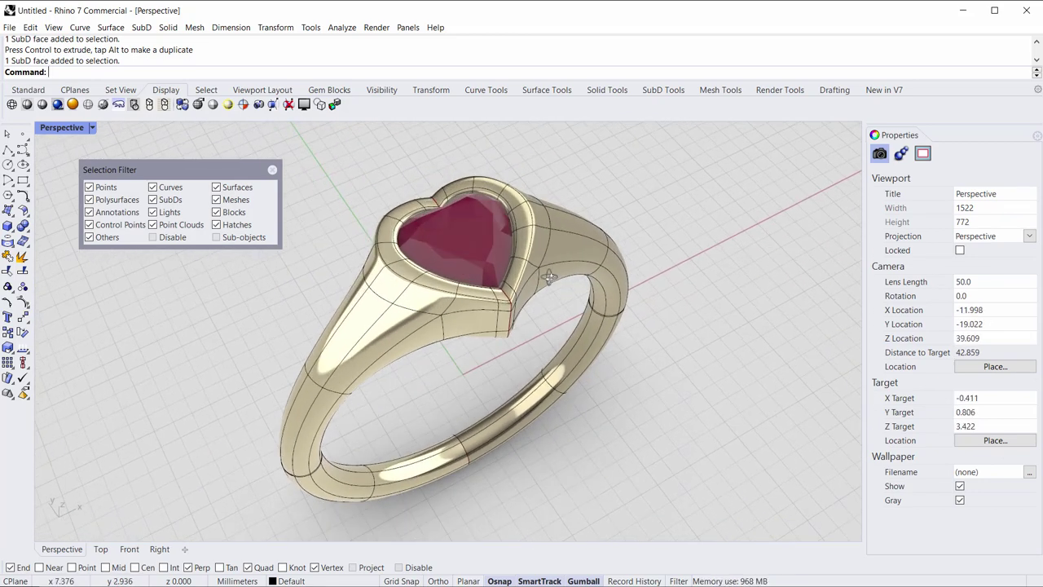